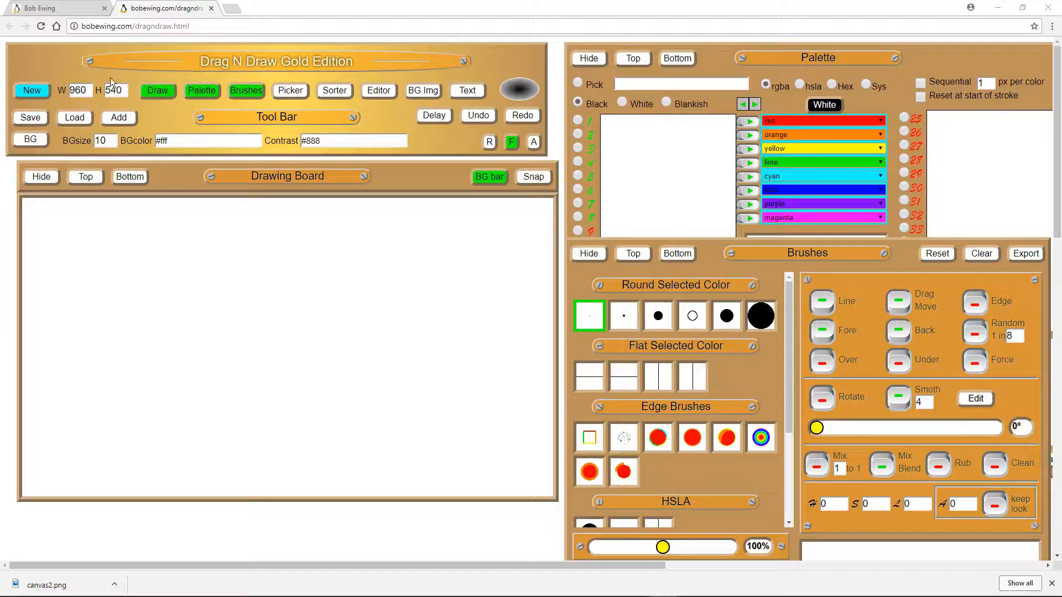
Load the picture download (7) from the pics folder onto the drawing board.
double_click(77, 120)
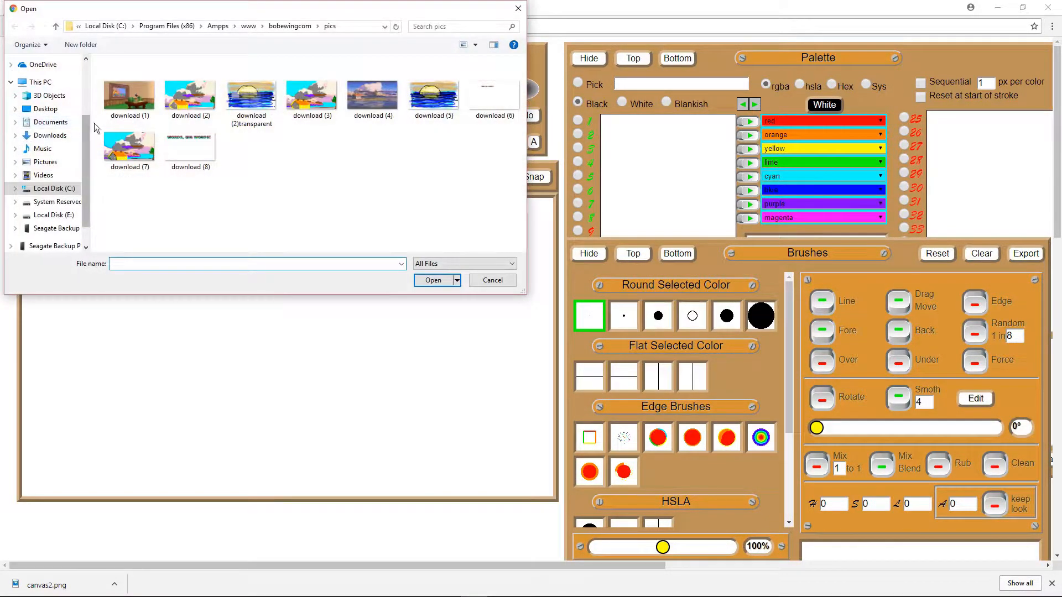
double_click(129, 146)
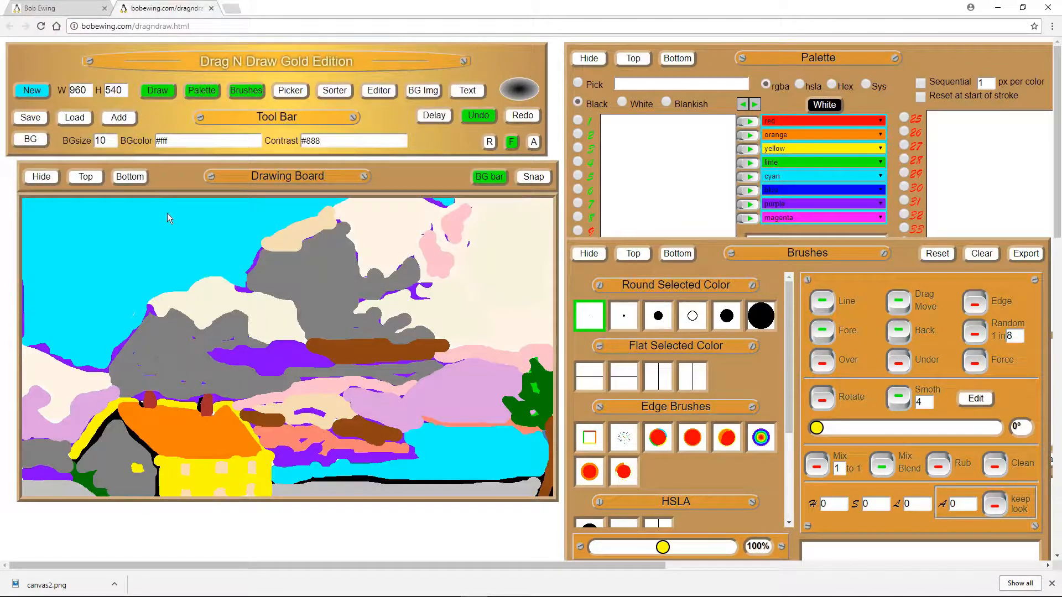
Add download (8) over the picture's upper-left area, scaled to about 458 by 314, and undo the addition.
left_click(125, 119)
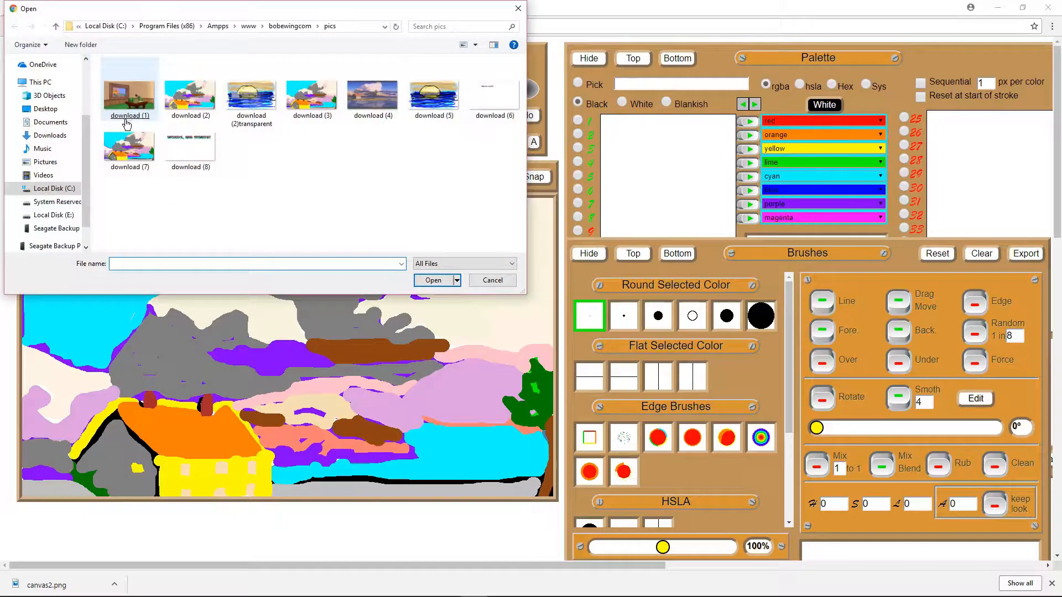
double_click(176, 145)
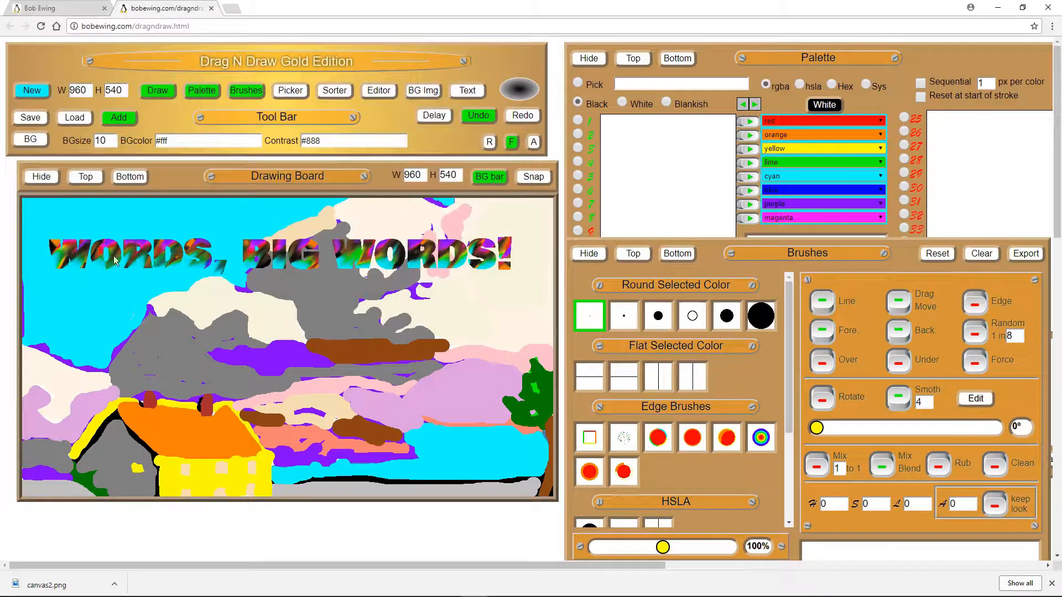
mouse_move(117, 269)
left_mouse_down()
mouse_move(141, 326)
mouse_move(127, 297)
left_mouse_up()
left_click_drag(381, 408, 91, 254)
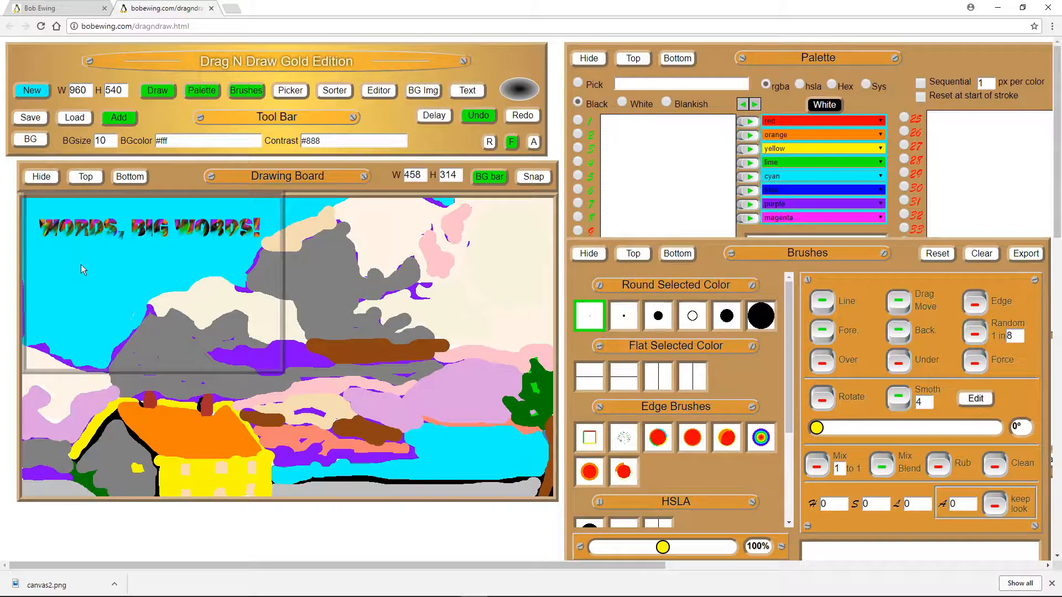
left_click(81, 265)
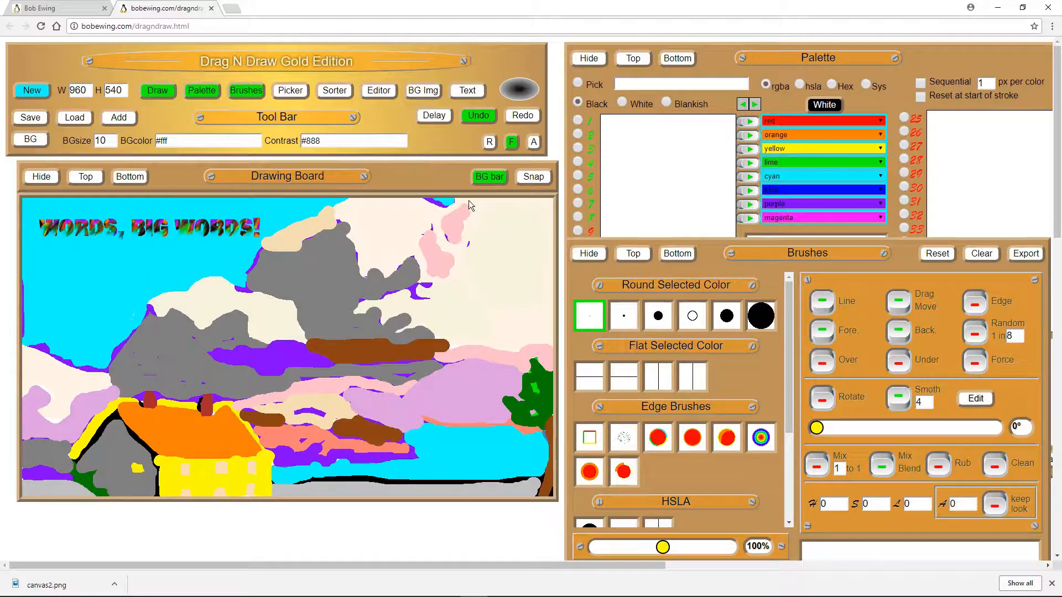
left_click(476, 116)
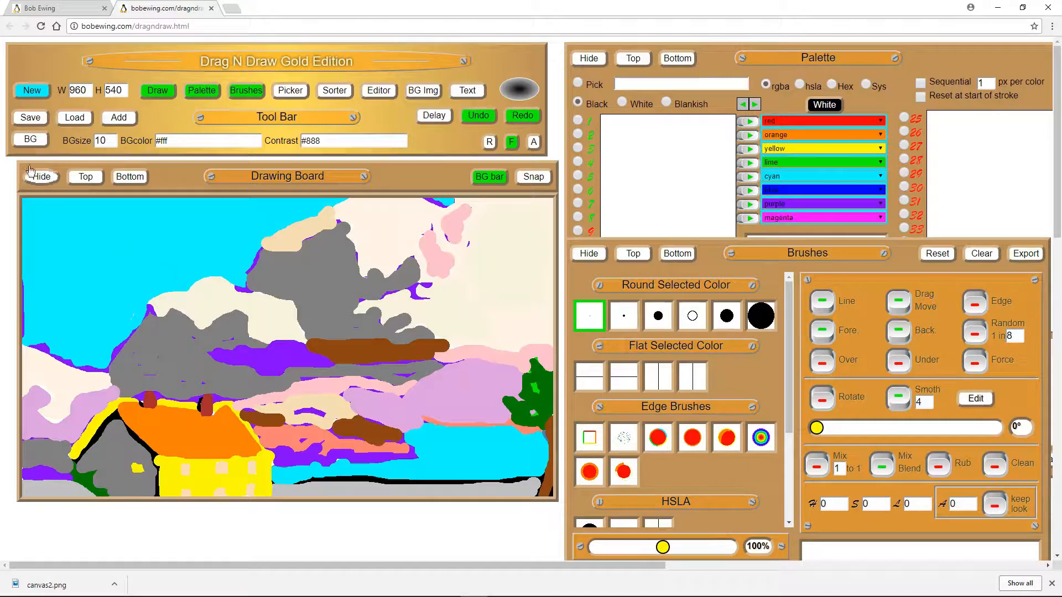
Open the save preview and the Save As dialog for the landscape image, cancel the save, and hide the preview.
left_click(30, 118)
left_click_drag(189, 179, 360, 287)
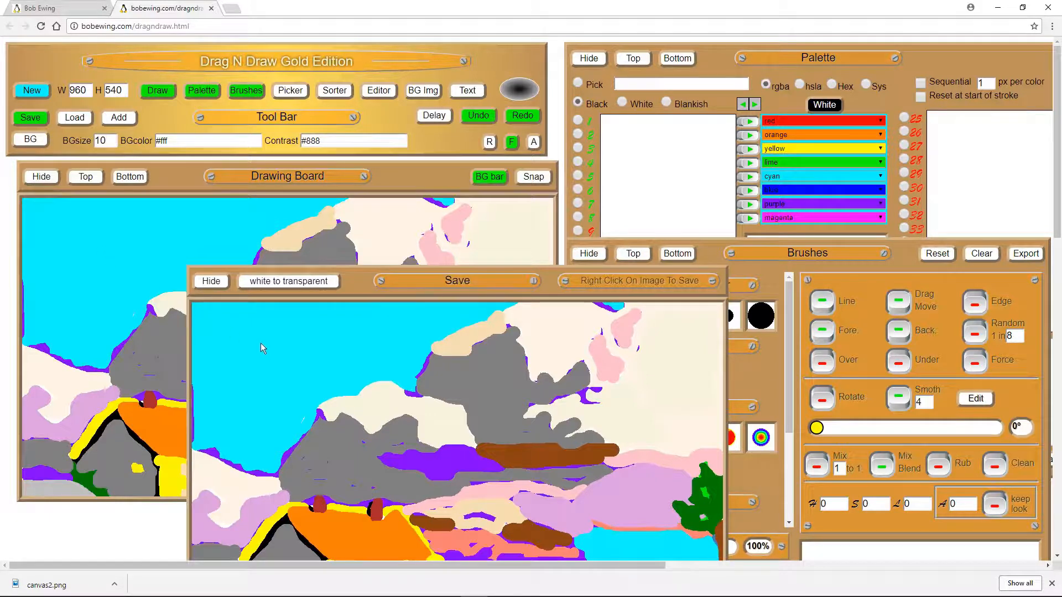
right_click(293, 350)
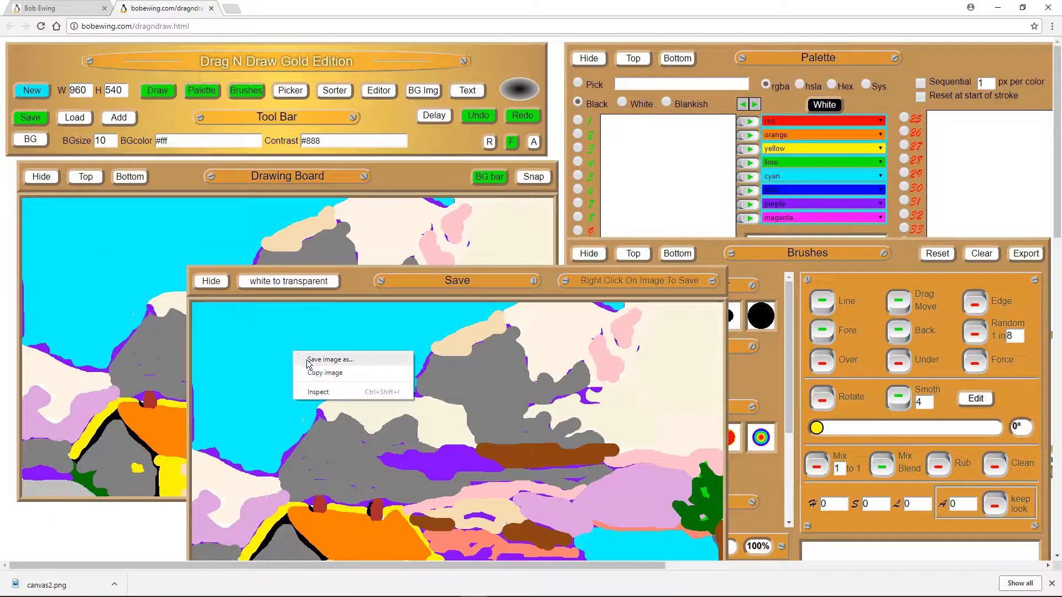
left_click(310, 359)
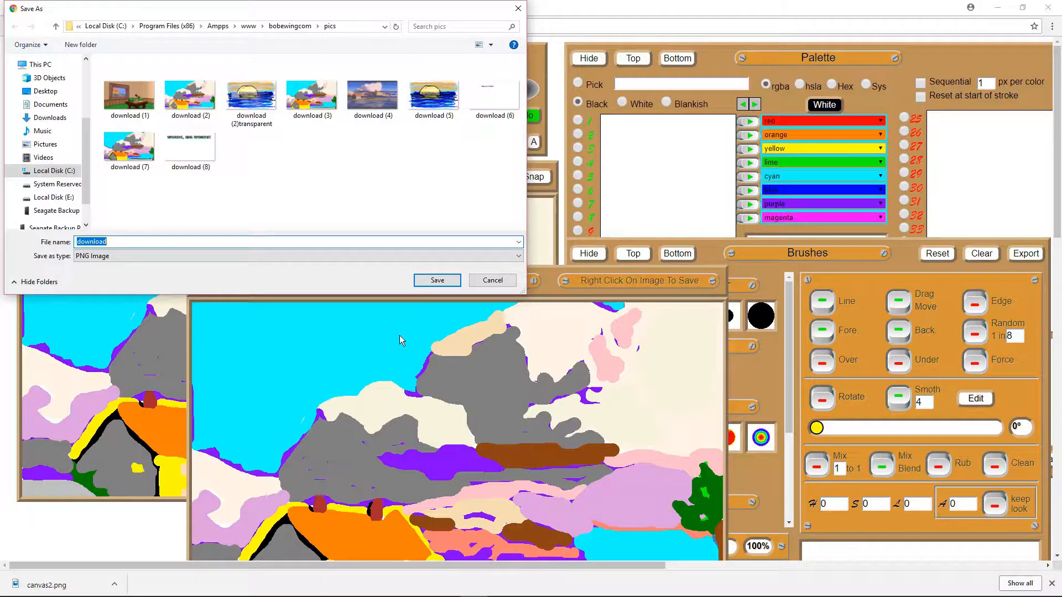
left_click(492, 280)
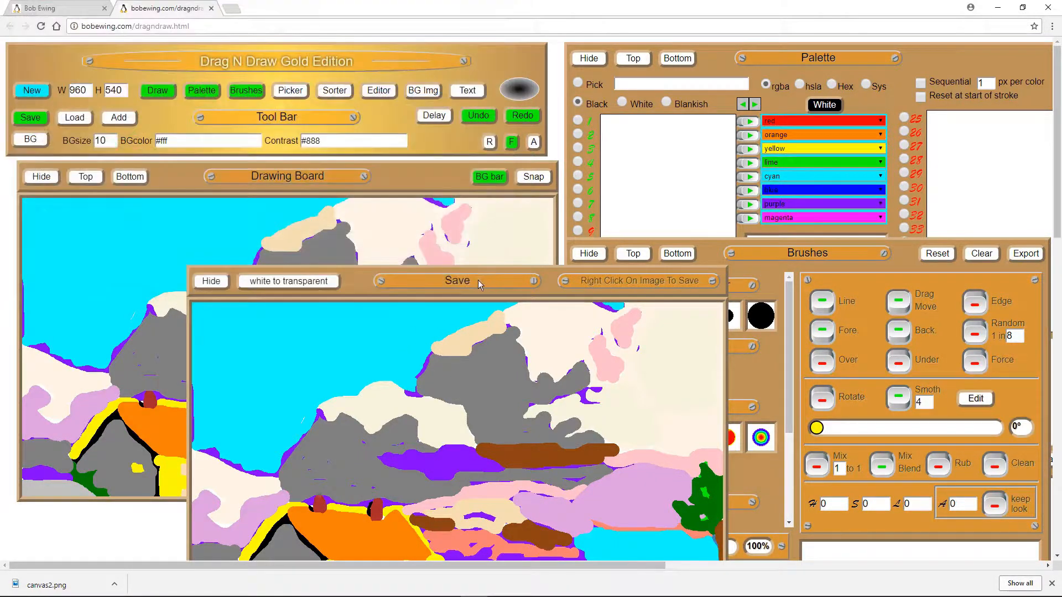
left_click(212, 282)
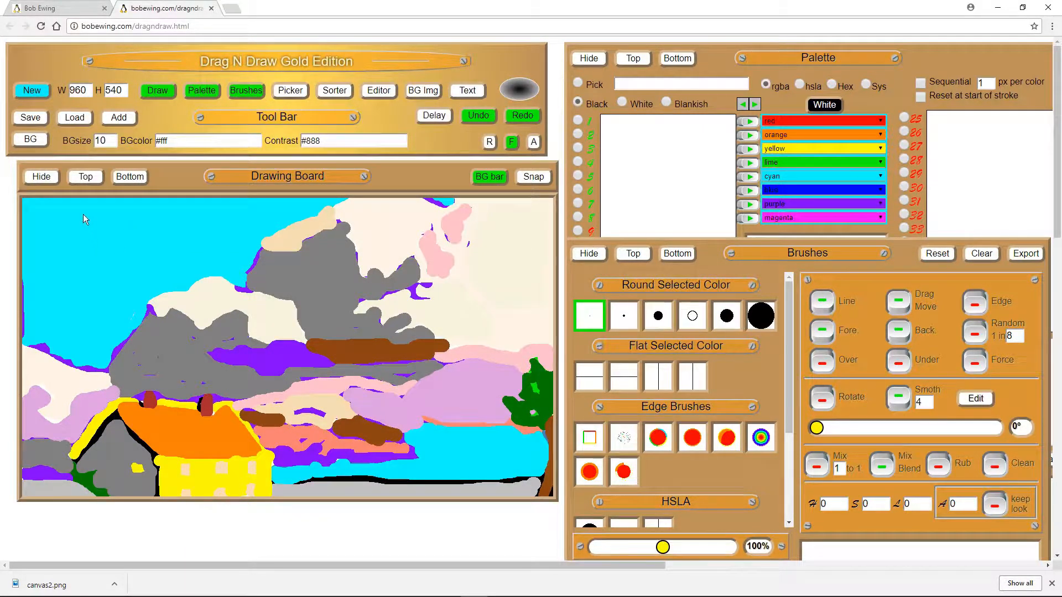
Start a new blank 960 by 540 drawing and turn on the checkerboard background.
left_click(31, 91)
key("Return")
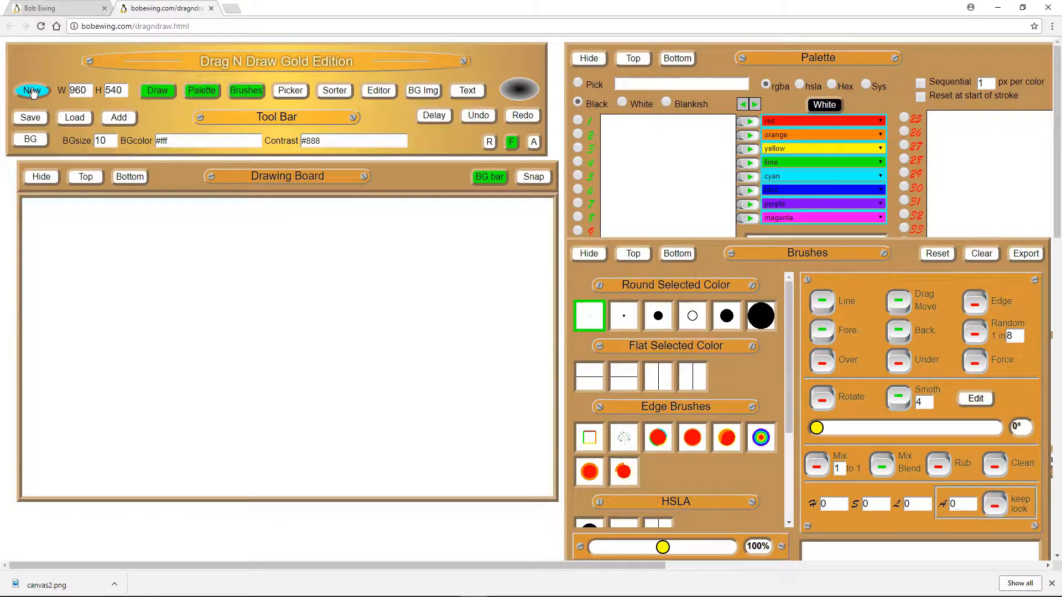
left_click(32, 142)
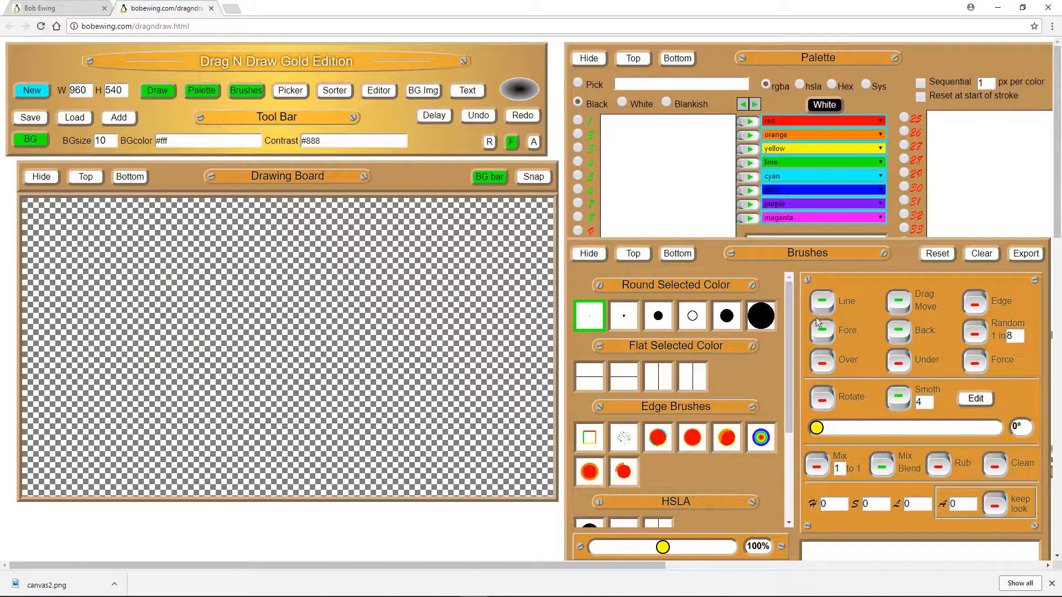
Switch the palette colors to semi-transparent and paint a starburst of eight crossing orange strokes with the second-largest round brush.
left_click(727, 316)
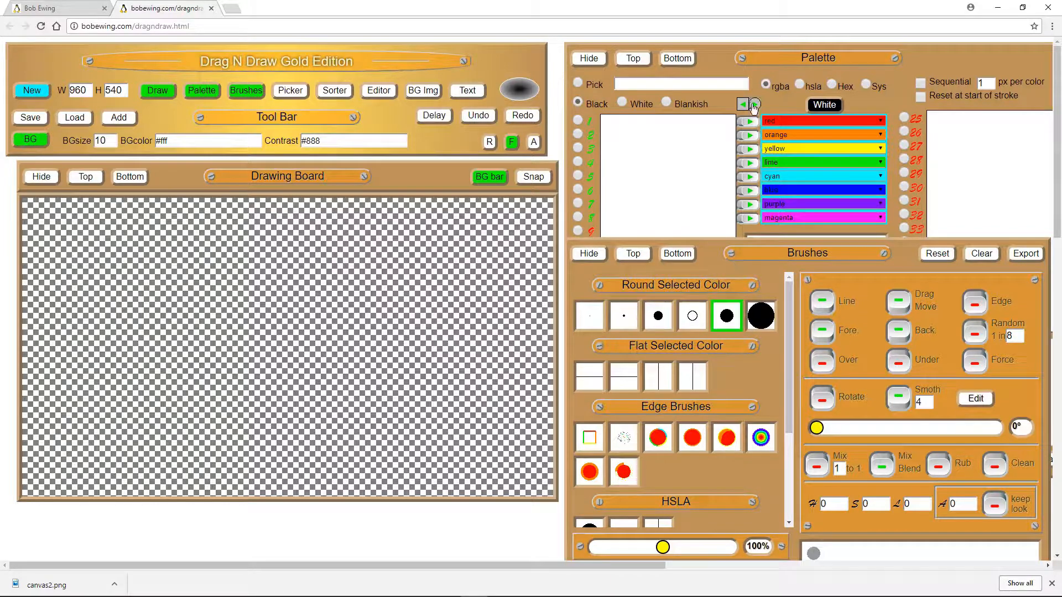
left_click(743, 104)
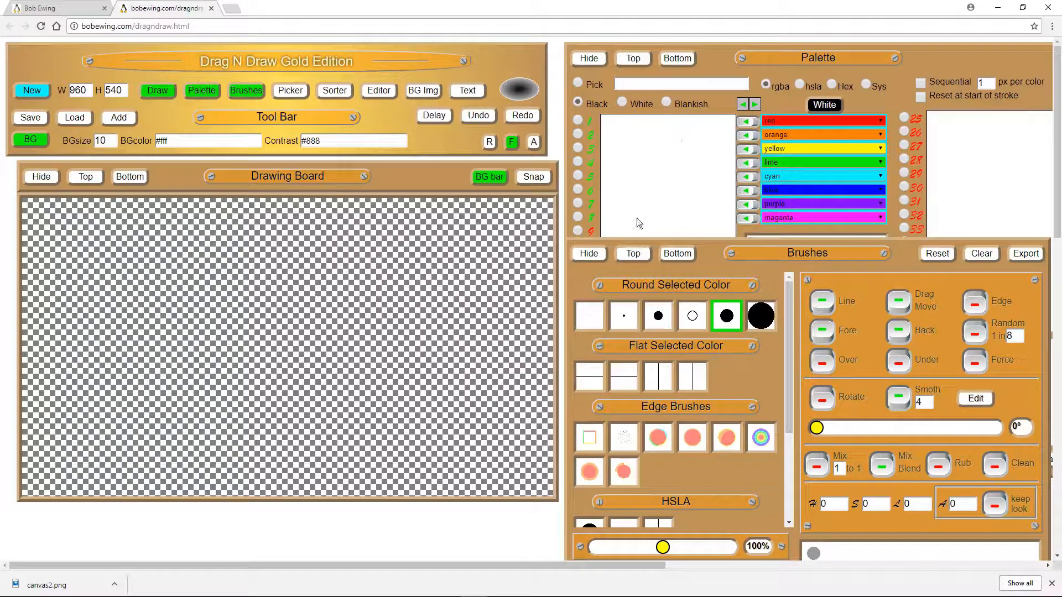
left_click(578, 136)
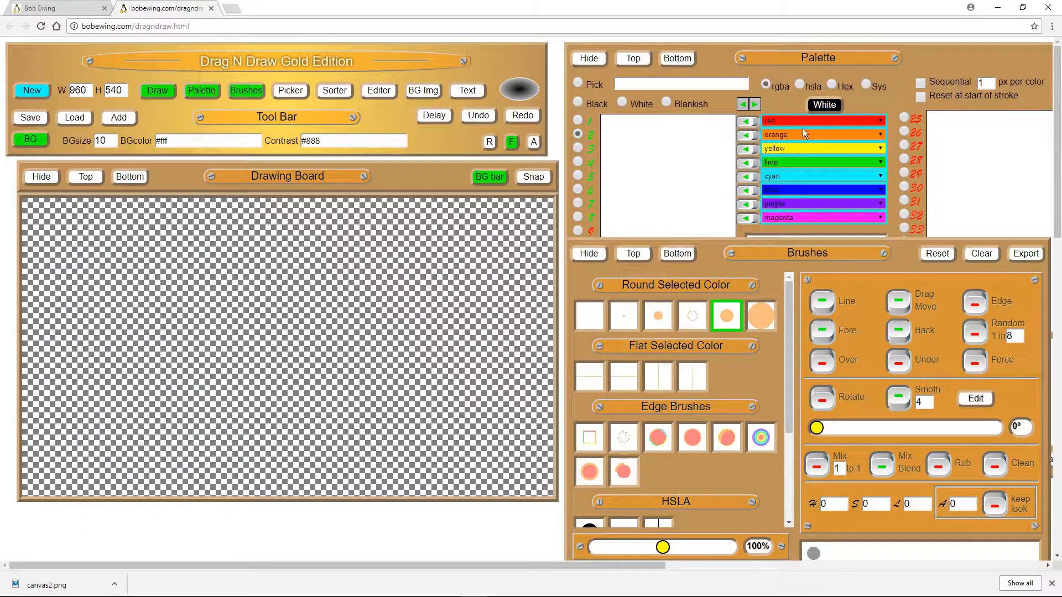
left_click_drag(200, 251, 419, 360)
left_click_drag(402, 245, 362, 282)
left_click_drag(299, 344, 232, 406)
left_click_drag(263, 248, 357, 385)
left_click_drag(329, 266, 320, 401)
mouse_move(219, 319)
left_mouse_down()
mouse_move(296, 321)
mouse_move(426, 299)
left_mouse_up()
left_click_drag(289, 250, 376, 402)
left_click_drag(362, 260, 297, 412)
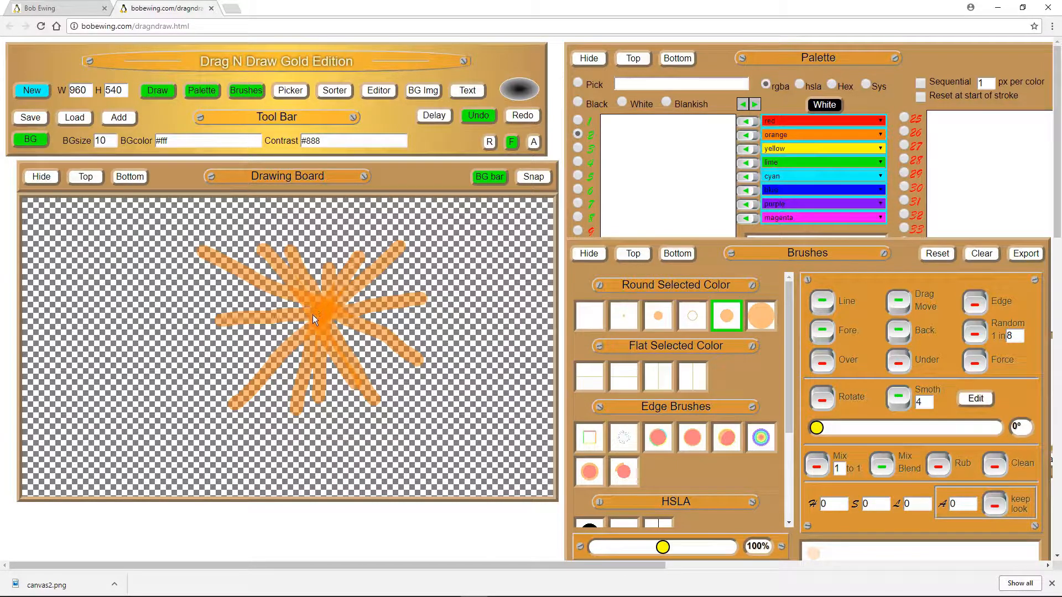
Toggle the checkerboard background off and on, and add two more orange strokes through the starburst's center.
left_click(22, 143)
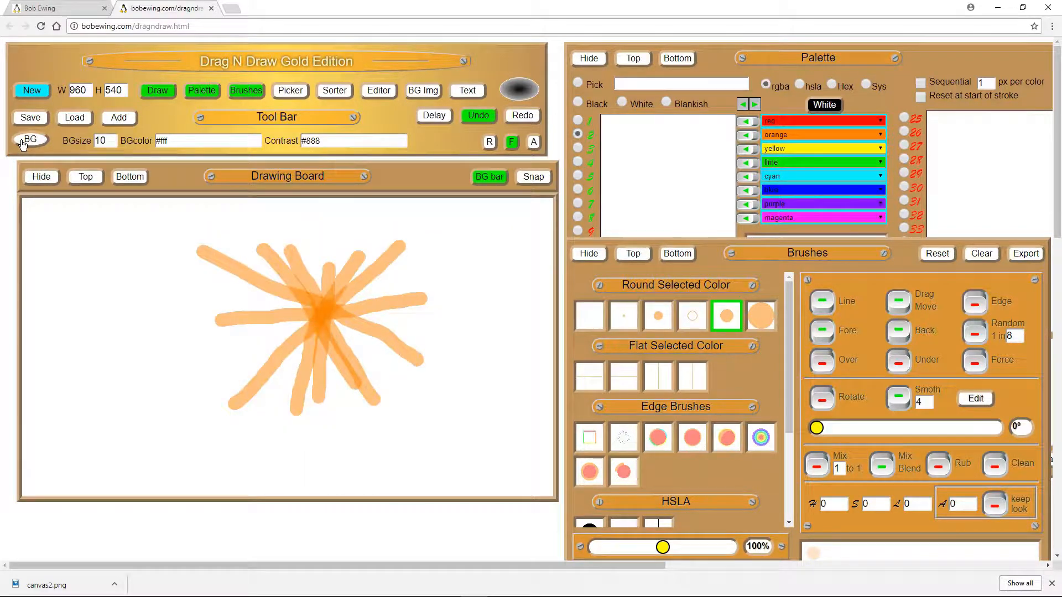
left_click(29, 142)
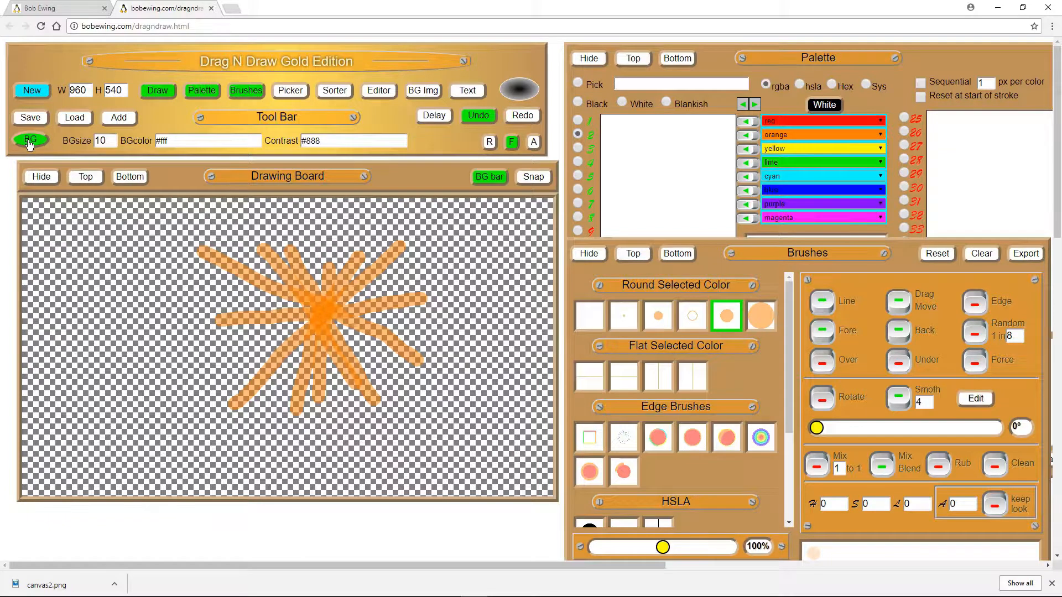
left_click_drag(307, 320, 407, 275)
left_click_drag(251, 280, 381, 347)
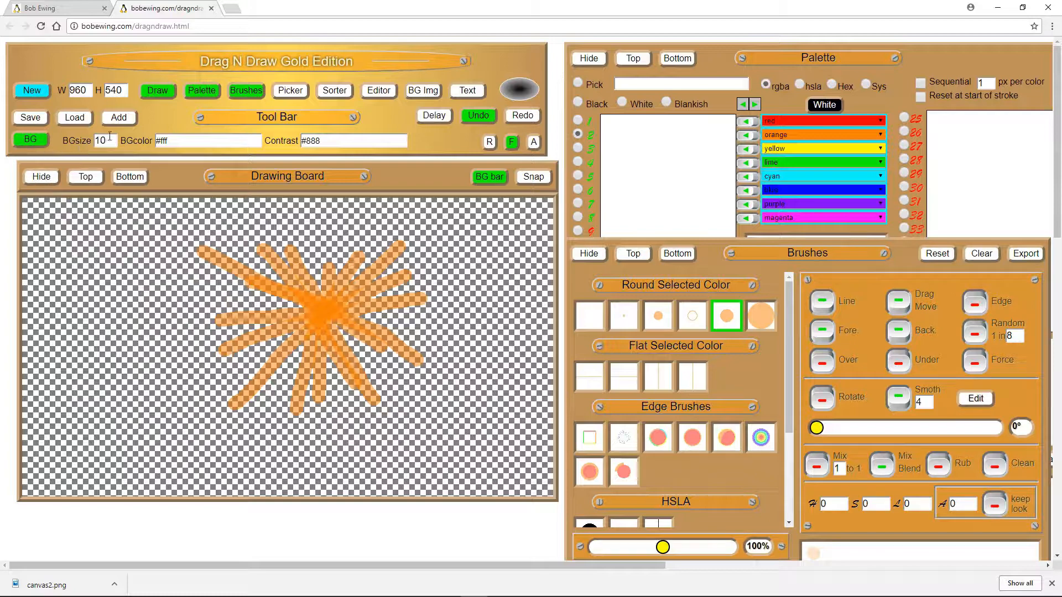
Try a checkerboard background size of 20 and reduce it to 4.
left_click_drag(106, 140, 90, 142)
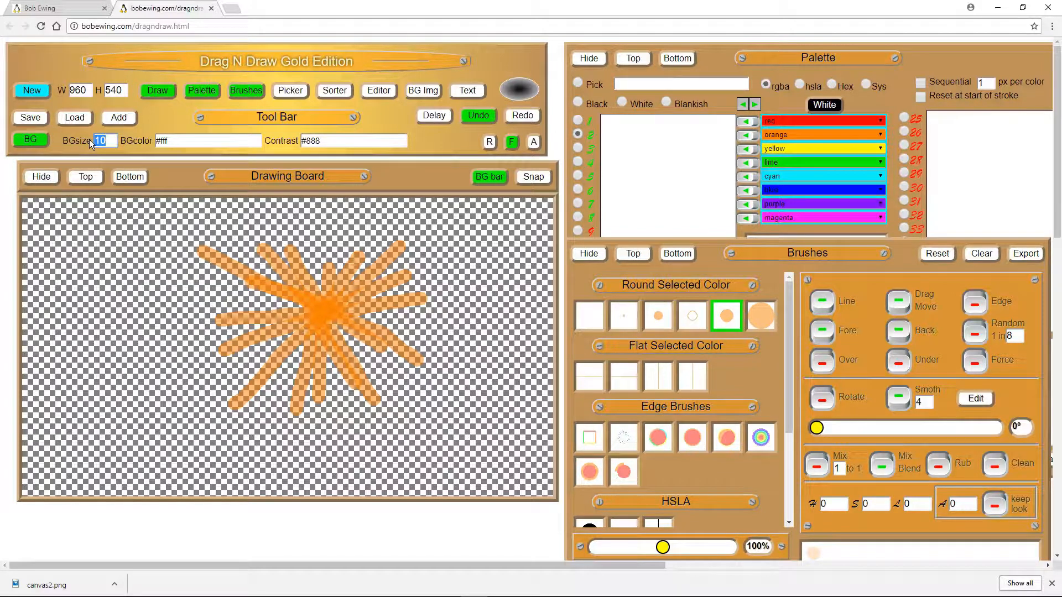
type("20")
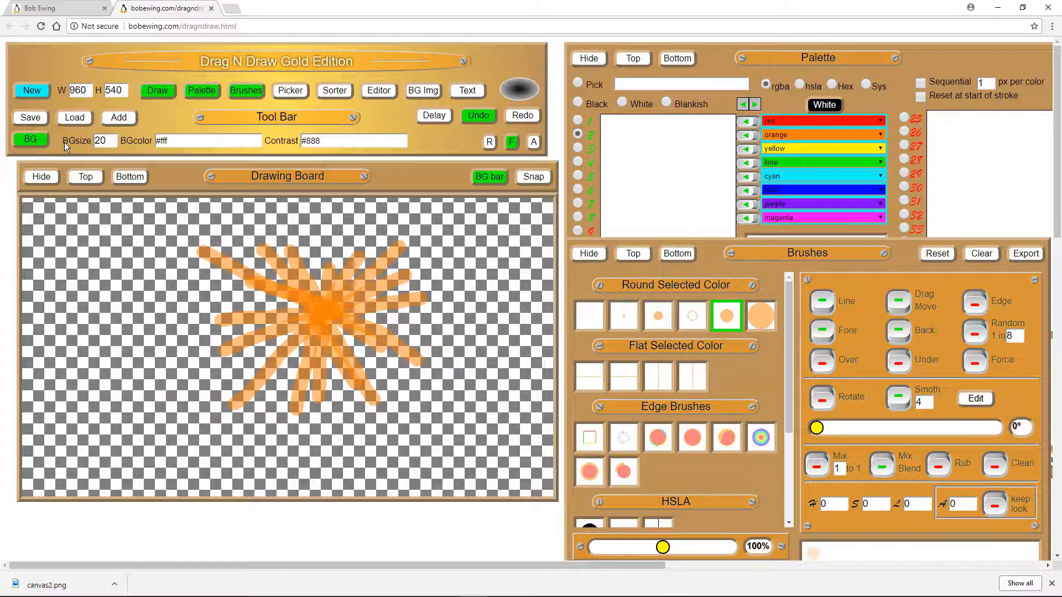
left_click_drag(108, 141, 81, 144)
type("4")
key("Return")
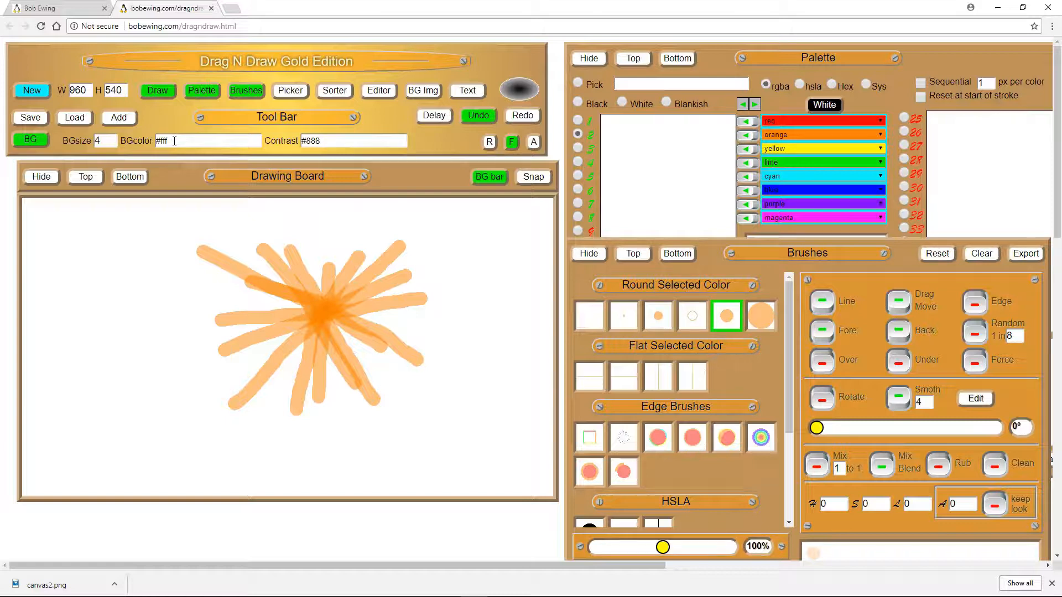
Set the background color to the one-digit code 7.
left_click_drag(174, 140, 150, 141)
type("f")
key("BackSpace")
left_click(164, 117)
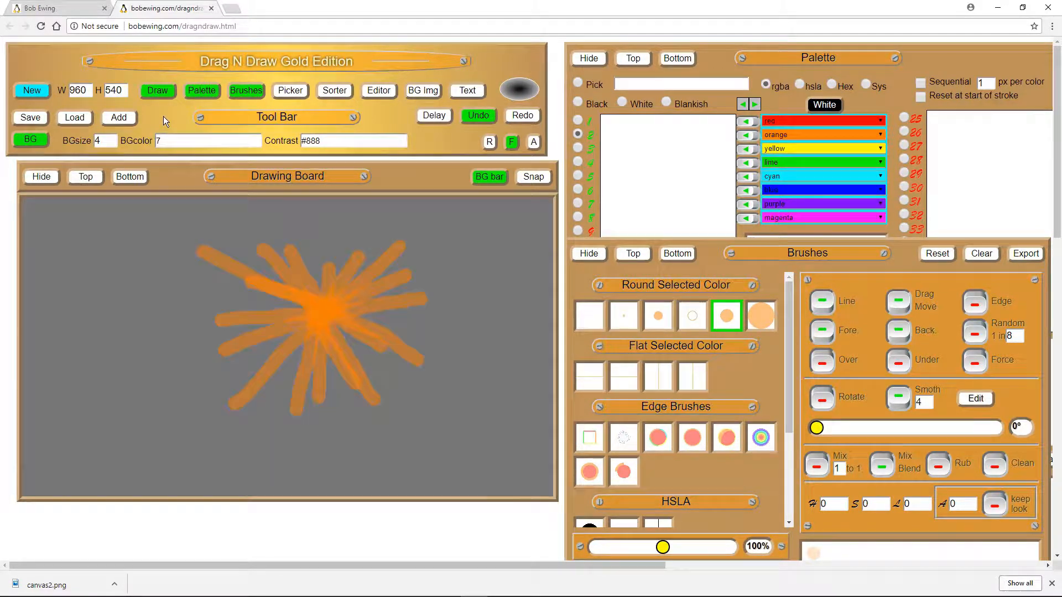
Move the Drawing Board so it overlaps the palette and brushes, and bring it in front of them.
left_click(161, 256)
left_click_drag(177, 176, 328, 203)
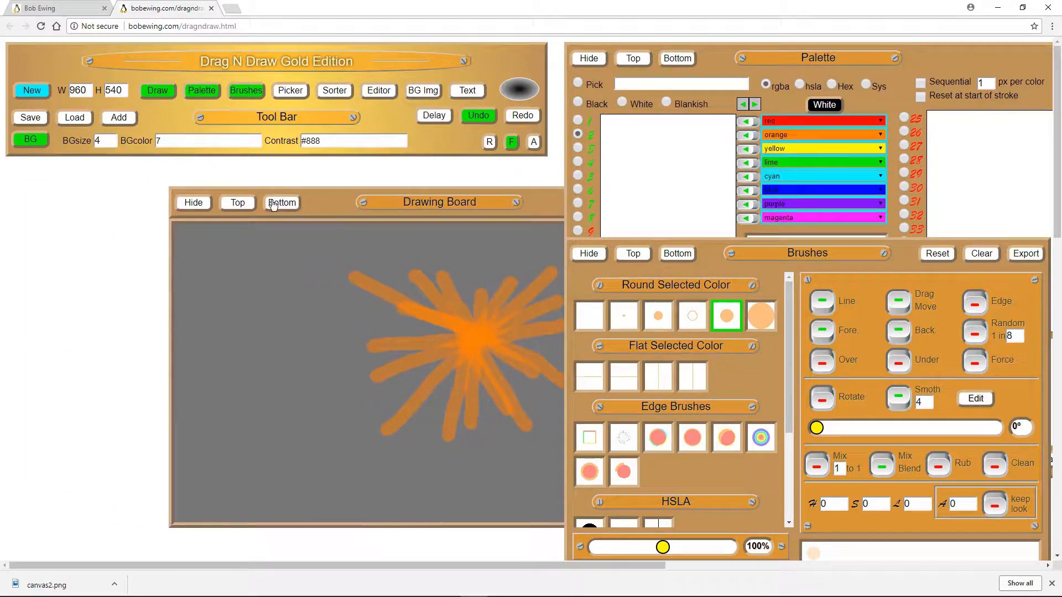
left_click(239, 203)
left_click_drag(321, 203, 338, 191)
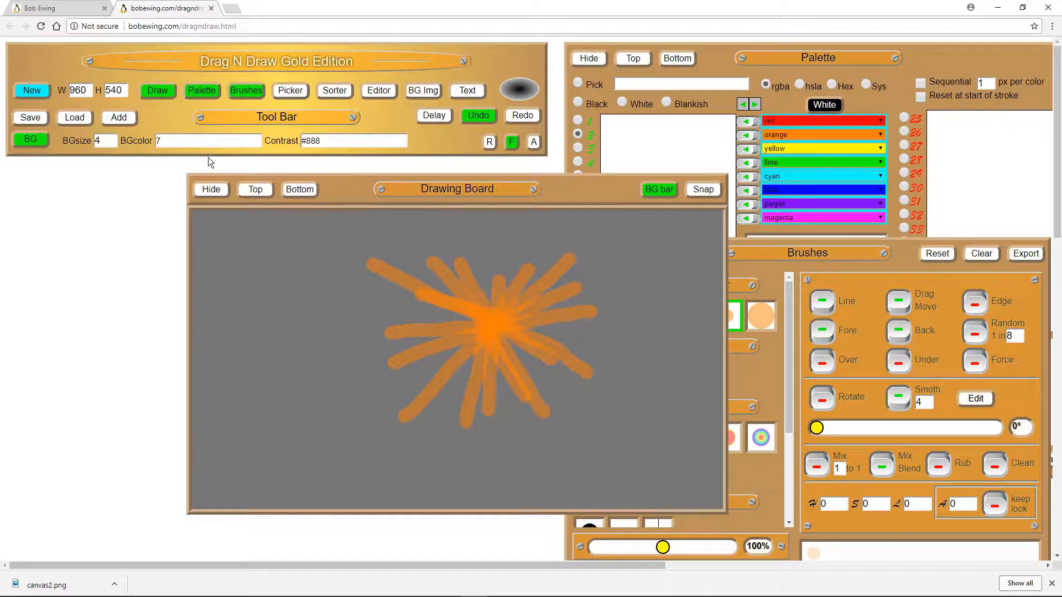
Set the background color to the two-digit code 77 and shift the Drawing Board slightly over the brushes.
left_click(164, 141)
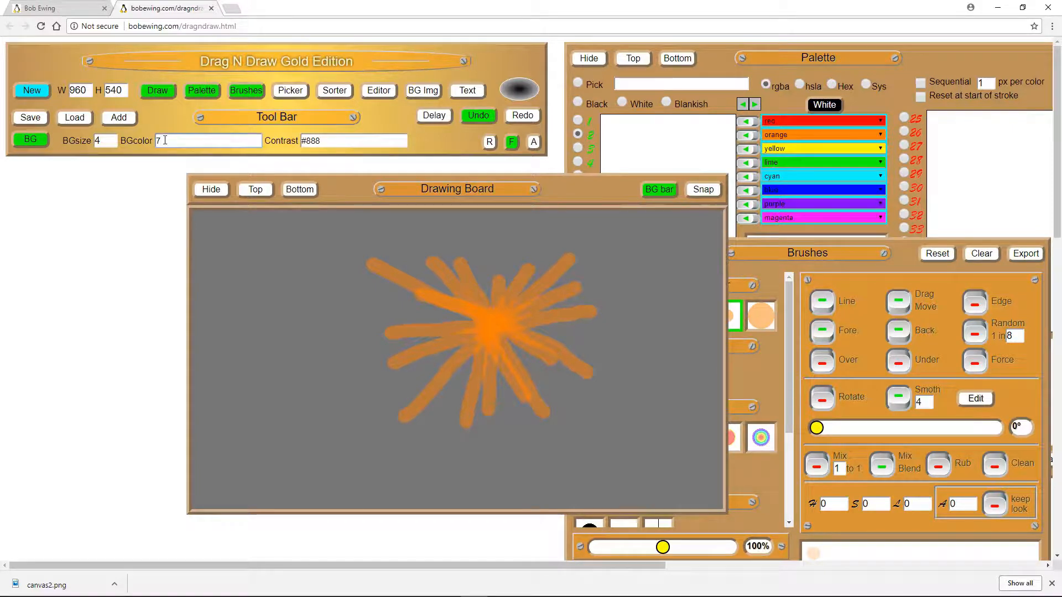
type("7")
key("Return")
mouse_move(344, 190)
left_mouse_down()
mouse_move(507, 195)
mouse_move(300, 190)
mouse_move(434, 190)
mouse_move(357, 188)
mouse_move(392, 205)
mouse_move(416, 198)
mouse_move(361, 190)
left_mouse_up()
Replace the background color with the three-digit code ace and move the Drawing Board further over the brushes.
left_click(179, 140)
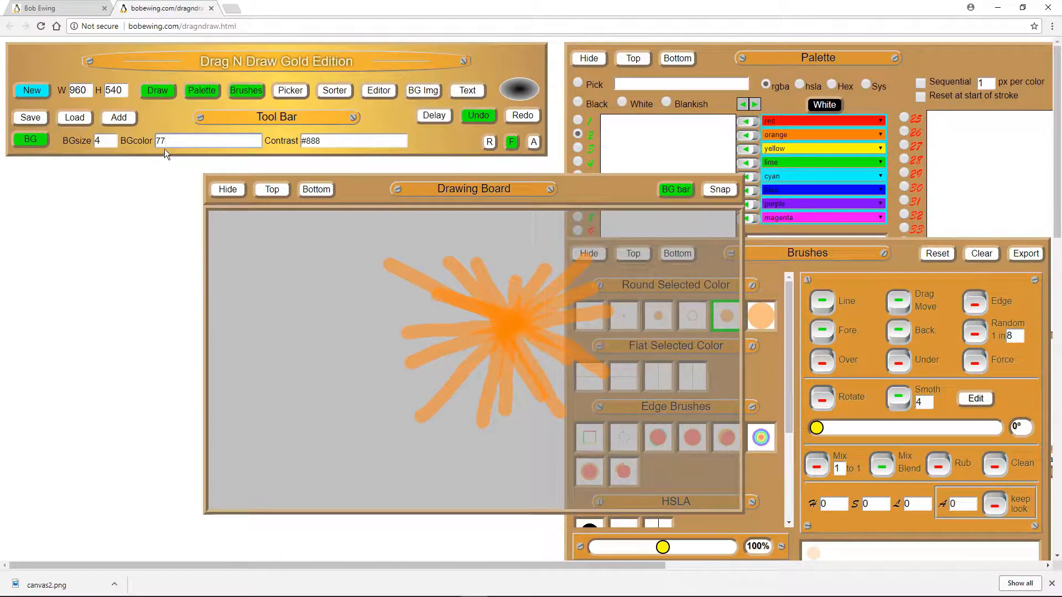
left_click_drag(167, 141, 157, 141)
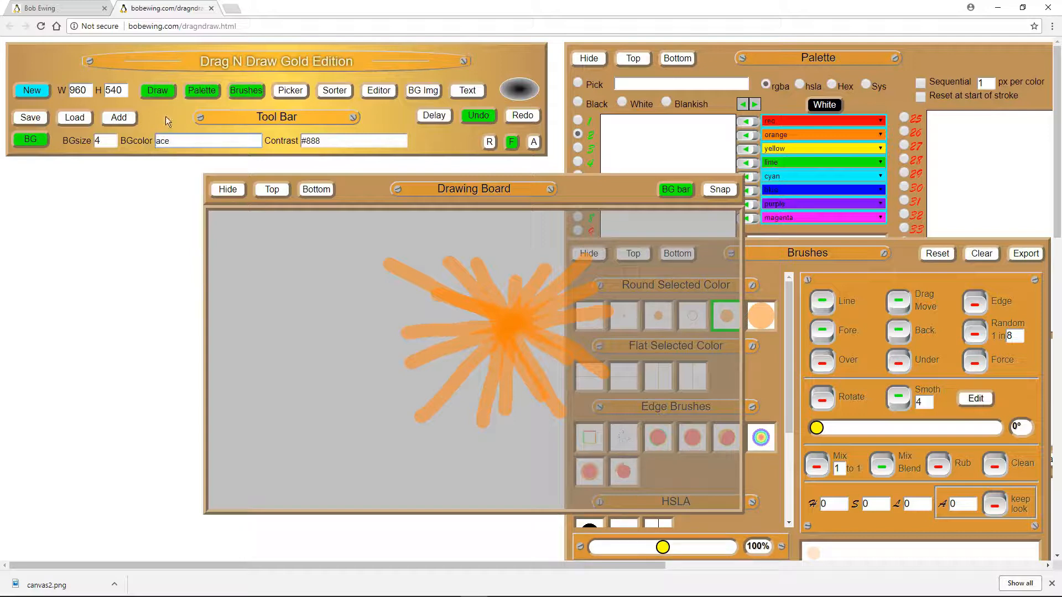
type("ace")
key("Return")
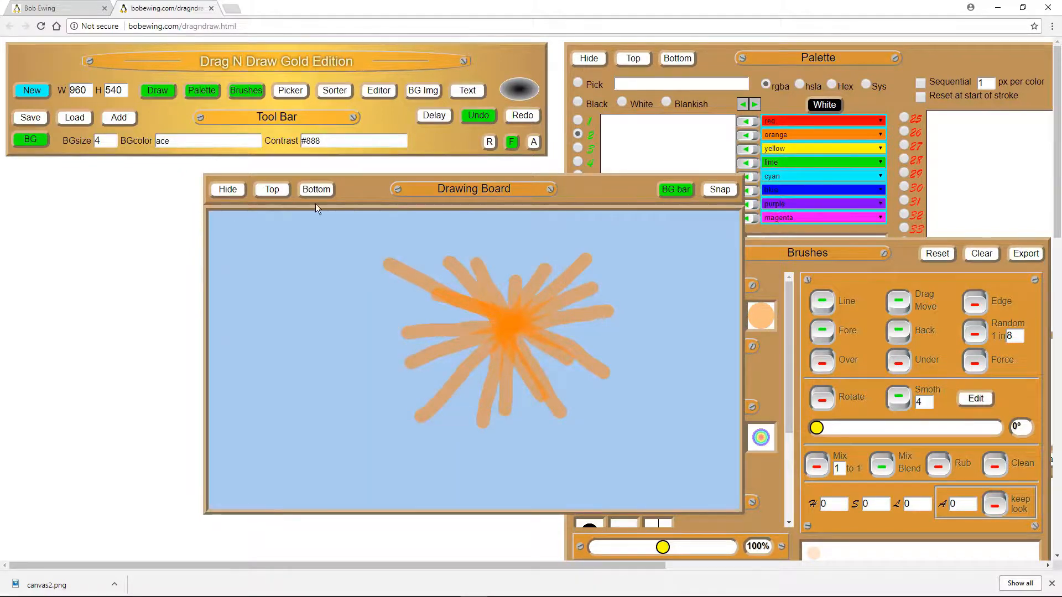
mouse_move(359, 194)
left_mouse_down()
mouse_move(482, 213)
mouse_move(347, 184)
mouse_move(324, 196)
mouse_move(387, 200)
mouse_move(369, 191)
left_mouse_up()
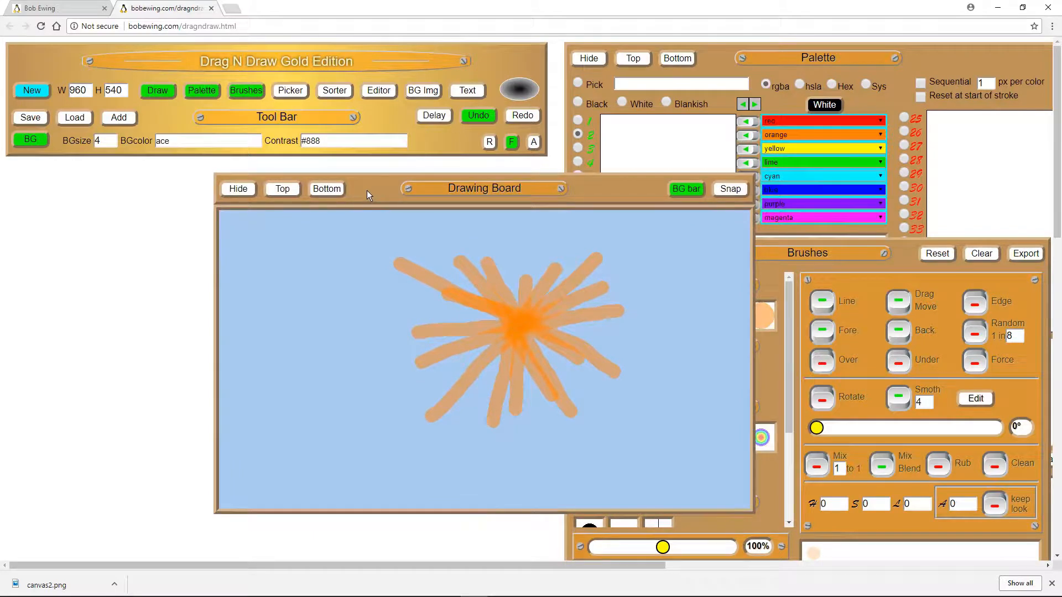
mouse_move(367, 190)
left_mouse_down()
mouse_move(443, 218)
mouse_move(396, 202)
left_mouse_up()
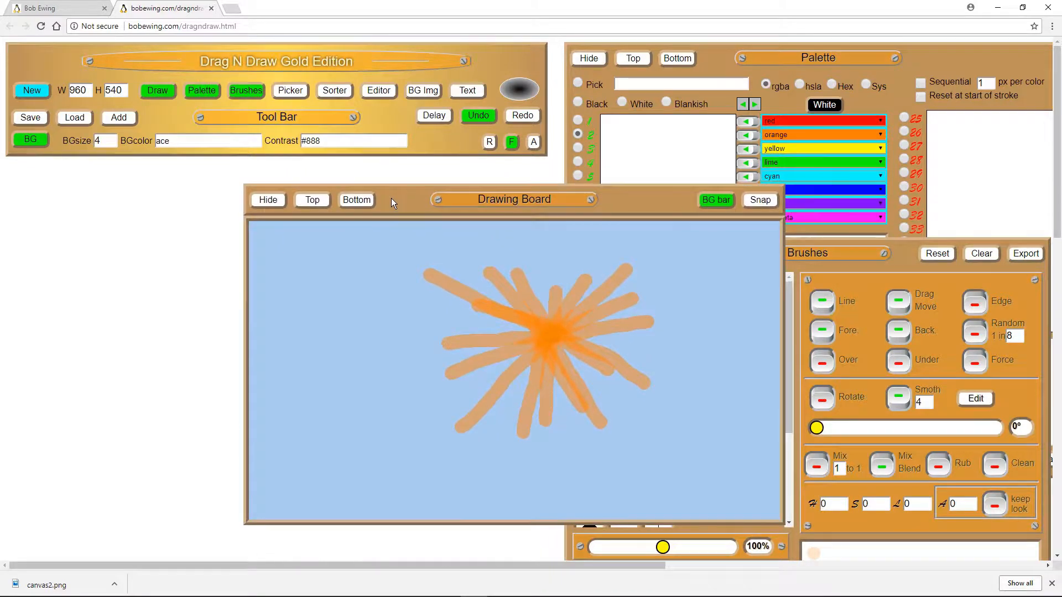
Add a transparency digit to make the background color ace7, and move the Drawing Board partly off the brushes.
left_click(181, 143)
type("7")
key("Return")
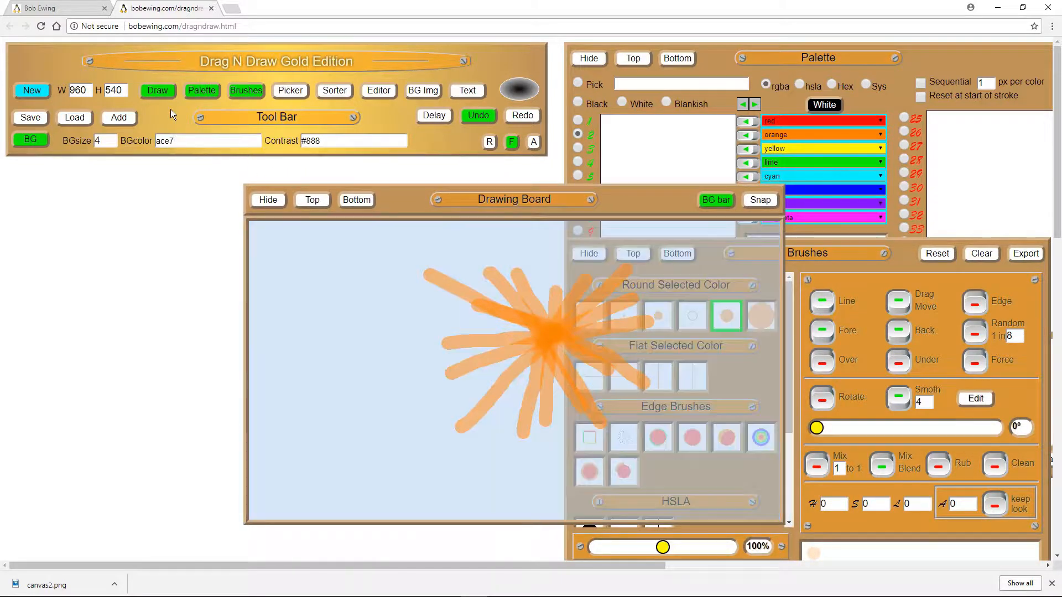
mouse_move(414, 201)
left_mouse_down()
mouse_move(586, 230)
mouse_move(347, 203)
left_mouse_up()
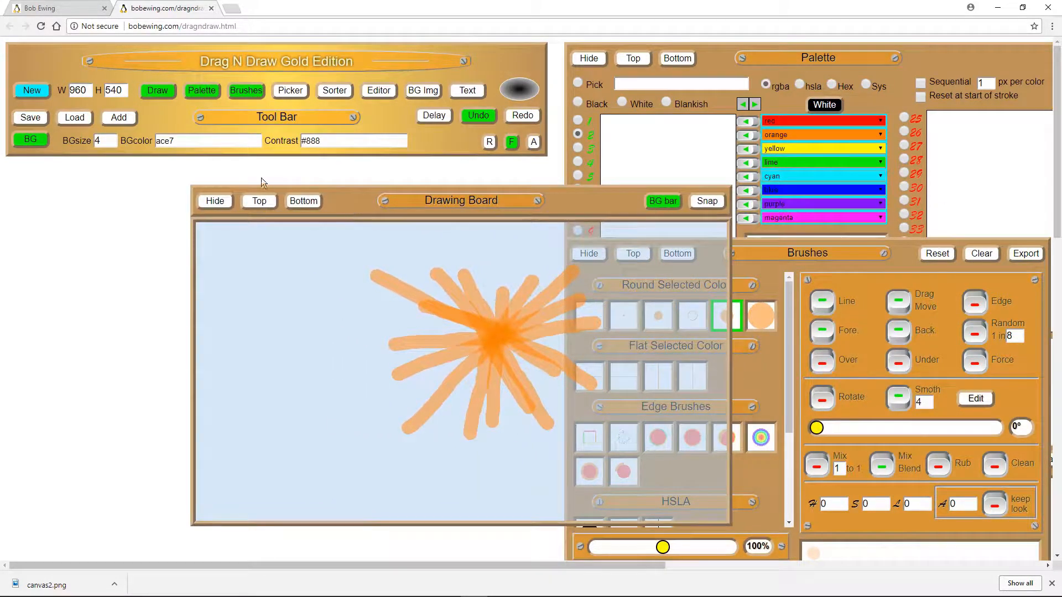
Replace the background color with the six-digit code aaccee.
left_click(179, 140)
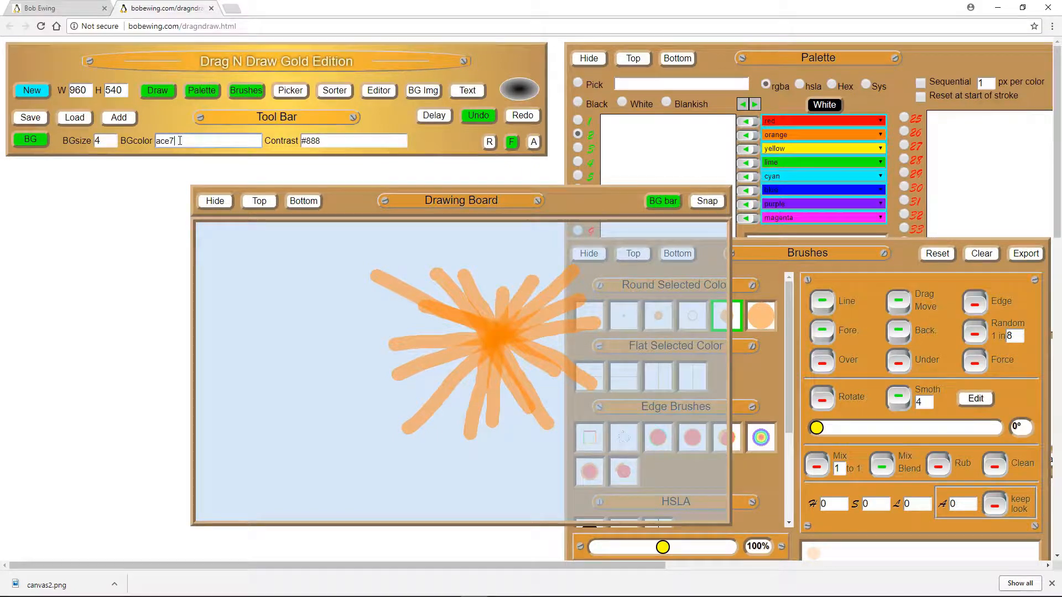
left_click_drag(180, 140, 164, 141)
type("aaccee")
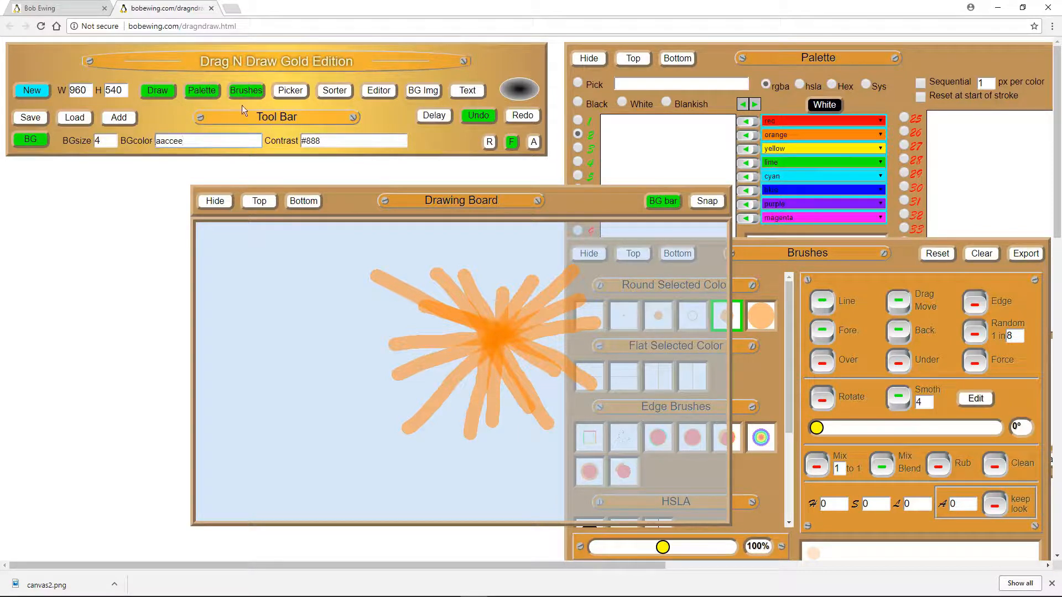
left_click(154, 120)
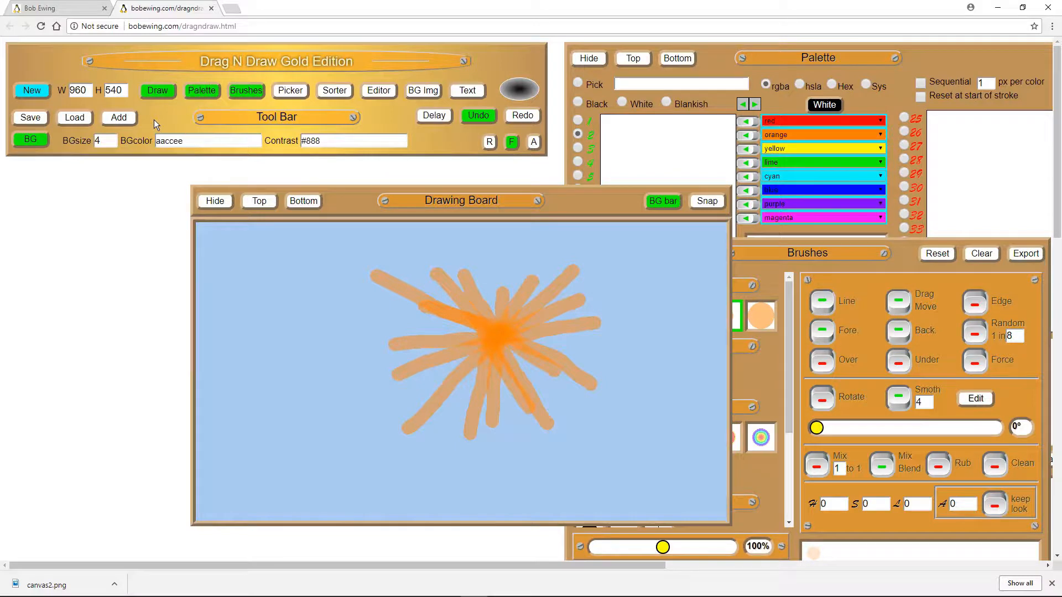
Add two transparency digits to make the background color aaccee77, and move the Drawing Board further over the palette and brushes.
left_click(194, 142)
type("77")
key("Return")
mouse_move(358, 205)
left_mouse_down()
mouse_move(509, 204)
mouse_move(426, 202)
left_mouse_up()
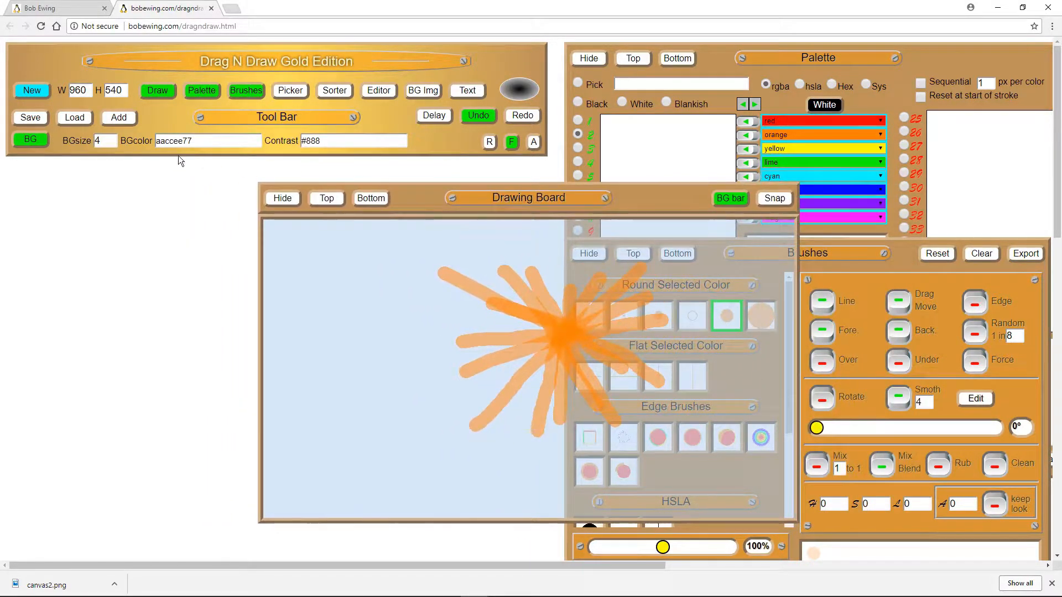
Replace the background color with the single-digit code 5.
double_click(173, 140)
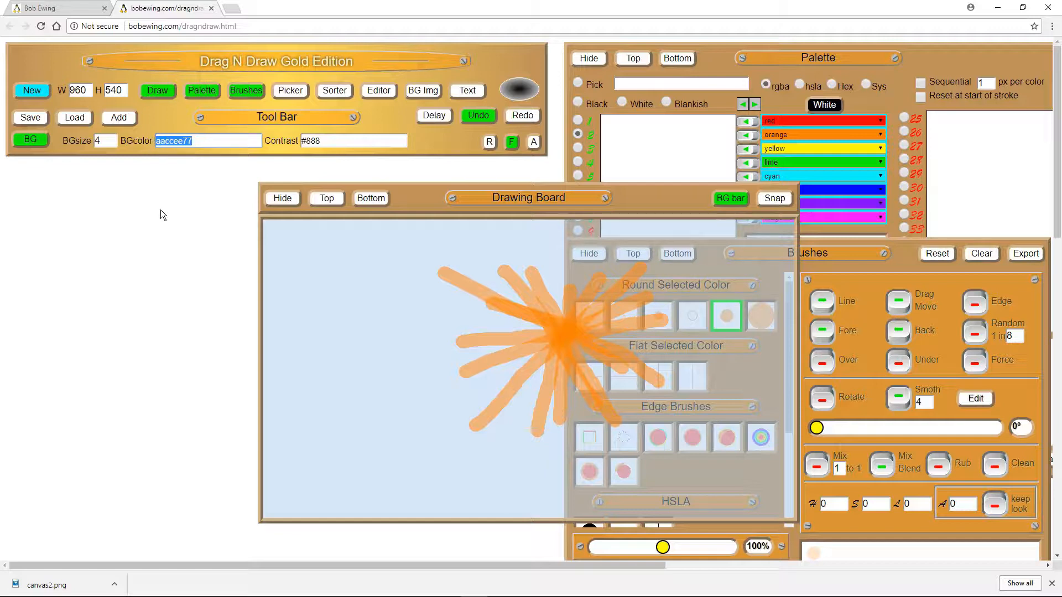
type("5")
key("Return")
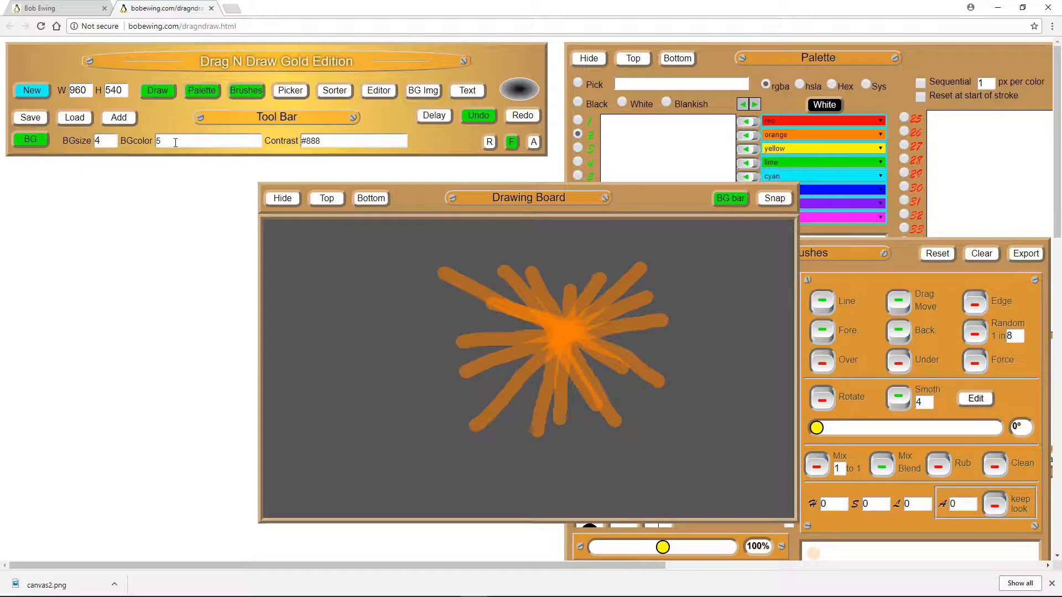
Set the background color to the three-digit code ca7.
left_click_drag(174, 142, 147, 140)
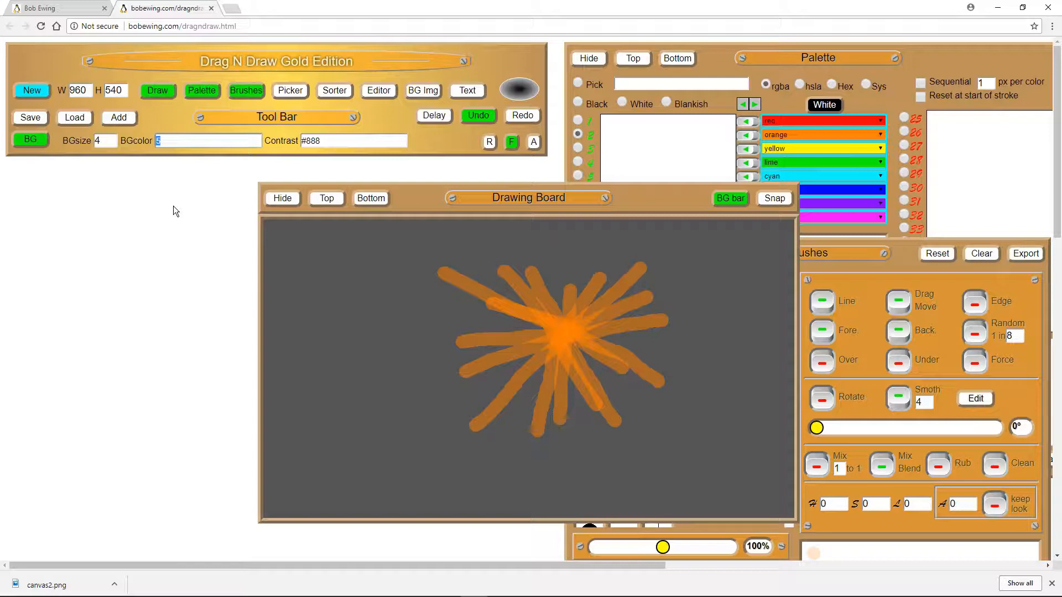
type("ca7")
key("Return")
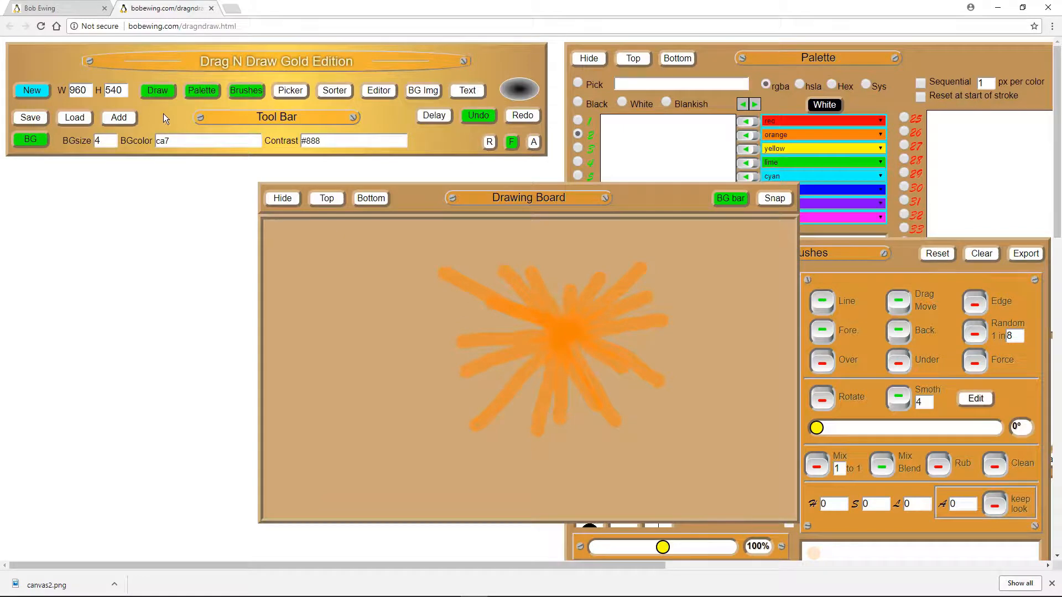
Add a transparency digit to make the background color ca77, and move the Drawing Board partly off the brushes.
left_click(185, 140)
type("7")
key("Return")
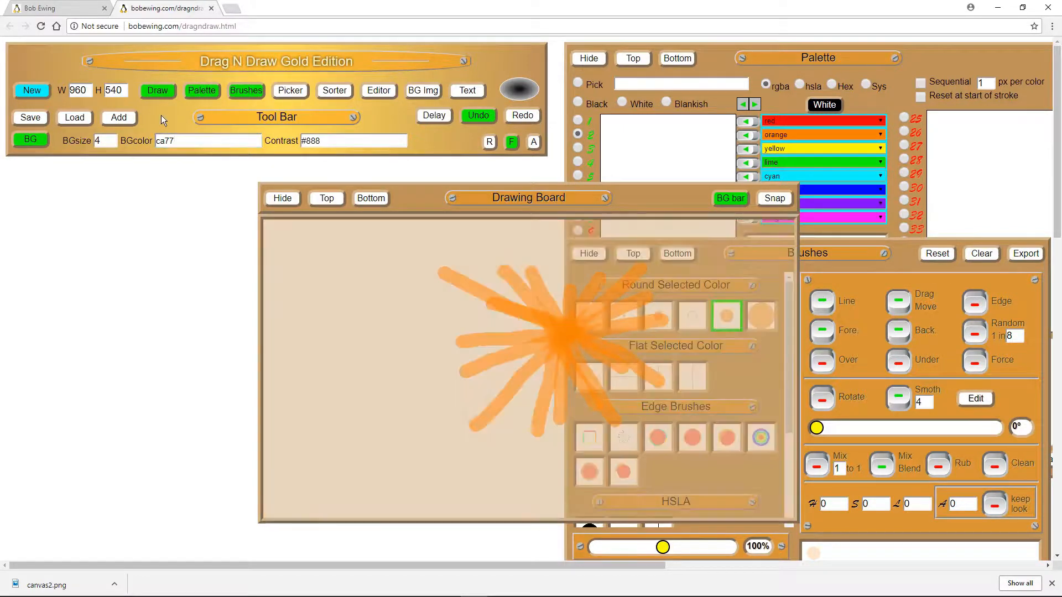
mouse_move(423, 201)
left_mouse_down()
mouse_move(524, 213)
mouse_move(332, 196)
left_mouse_up()
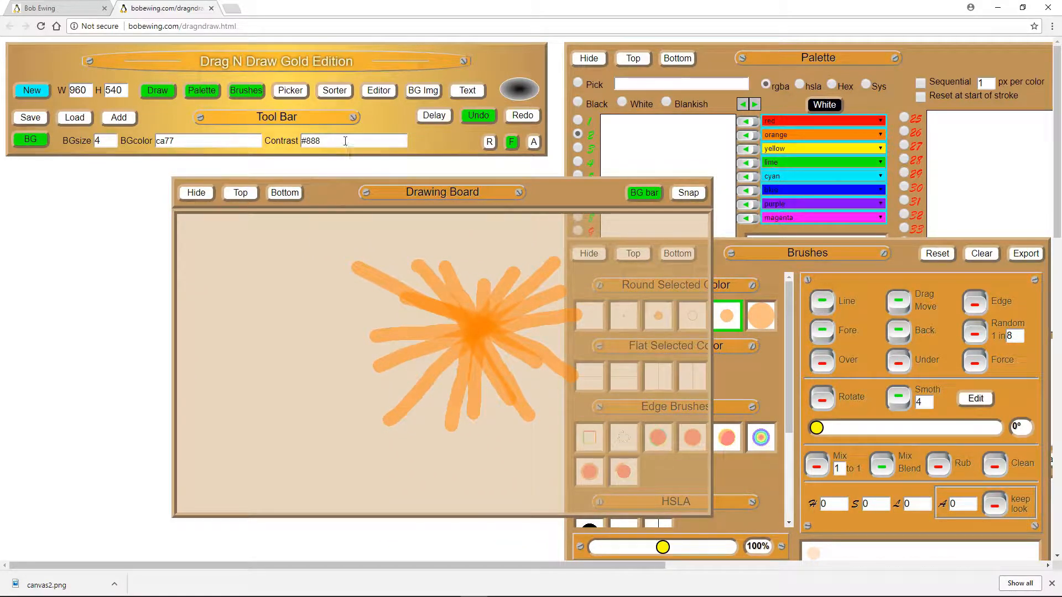
Show the Color Picker and Color Sorter, and pick the blue rgba(036, 056, 218, 1.000) on the color wheel.
left_click(290, 91)
left_click(335, 91)
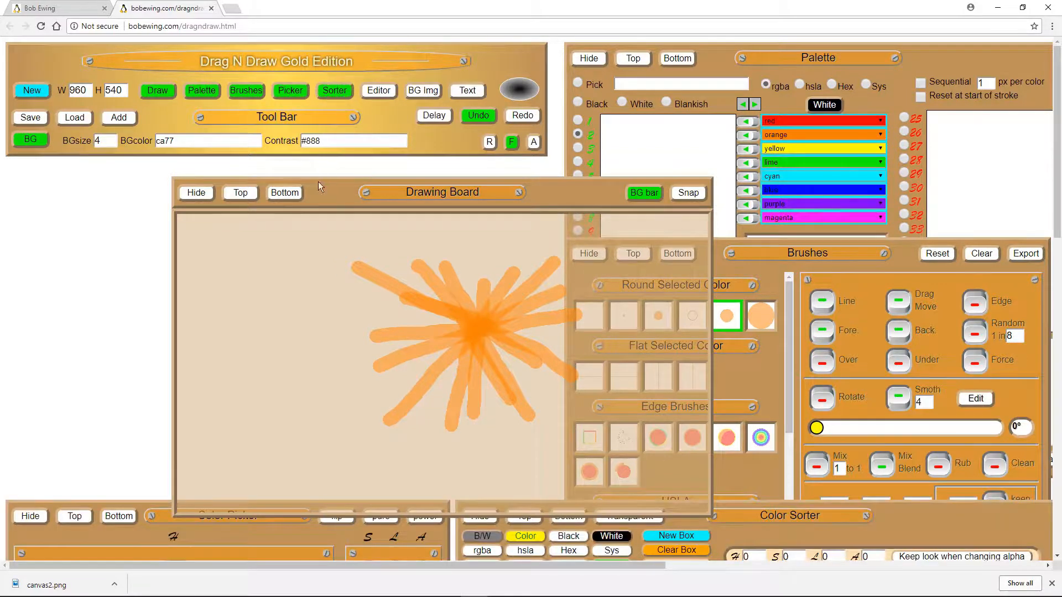
scroll(318, 182, "down", 6)
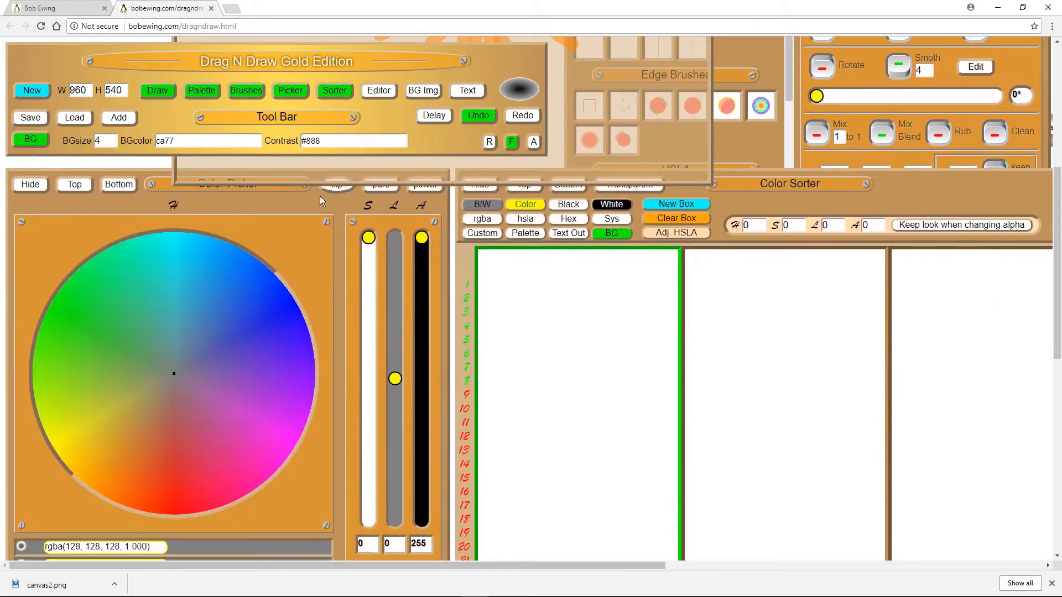
left_click(255, 316)
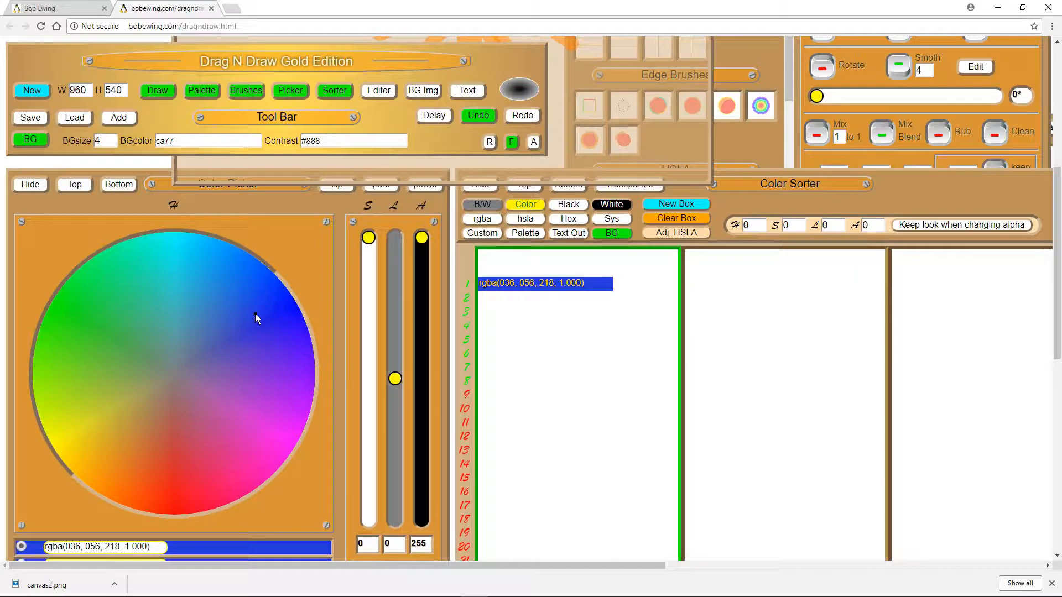
Use the blue color listed in the Color Sorter as the drawing's background color.
scroll(238, 276, "up", 5)
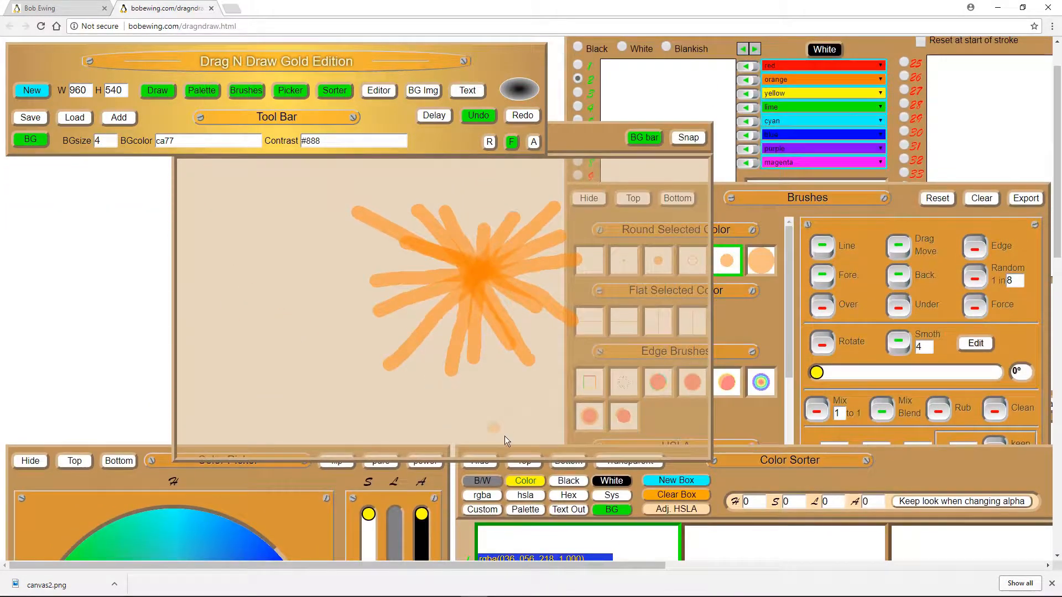
scroll(554, 498, "down", 1)
left_click_drag(594, 506, 213, 147)
scroll(109, 227, "up", 1)
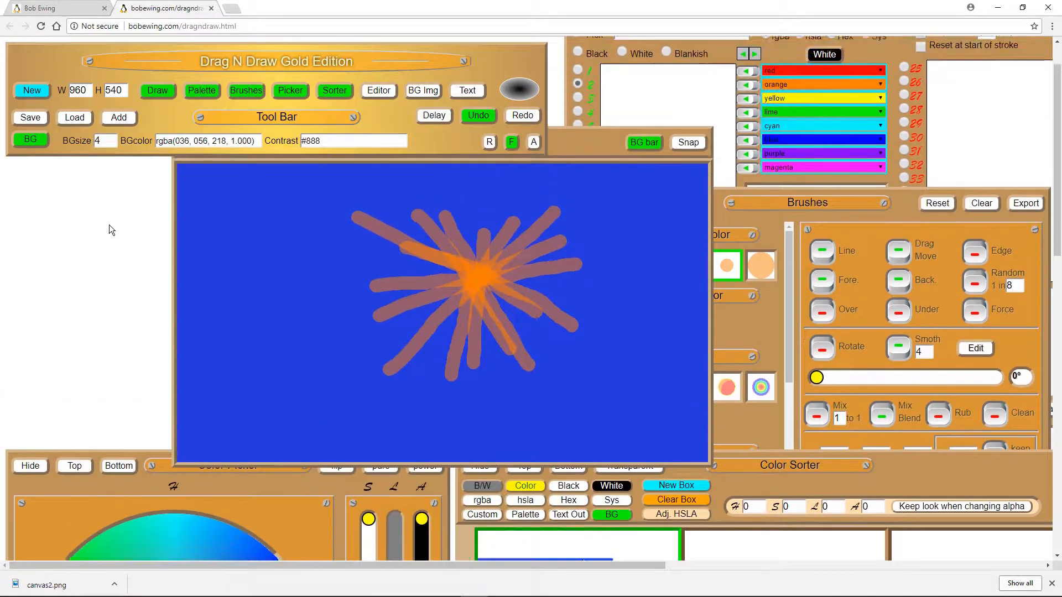
scroll(109, 224, "up", 1)
Set the alpha of the blue entry in the Color Sorter to .50 and preview it in the sorter box.
scroll(129, 238, "down", 4)
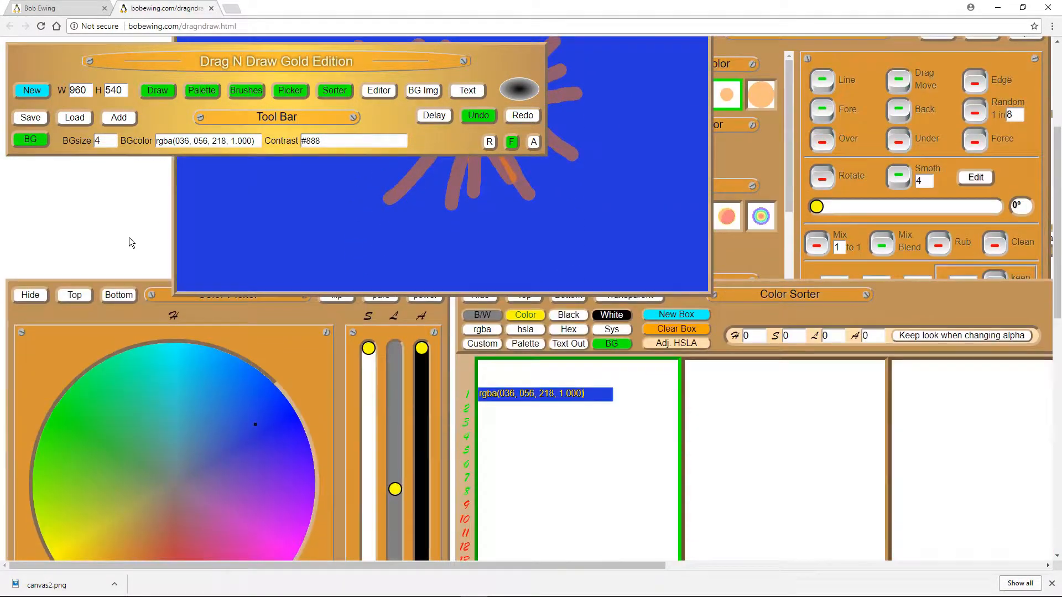
left_click(560, 395)
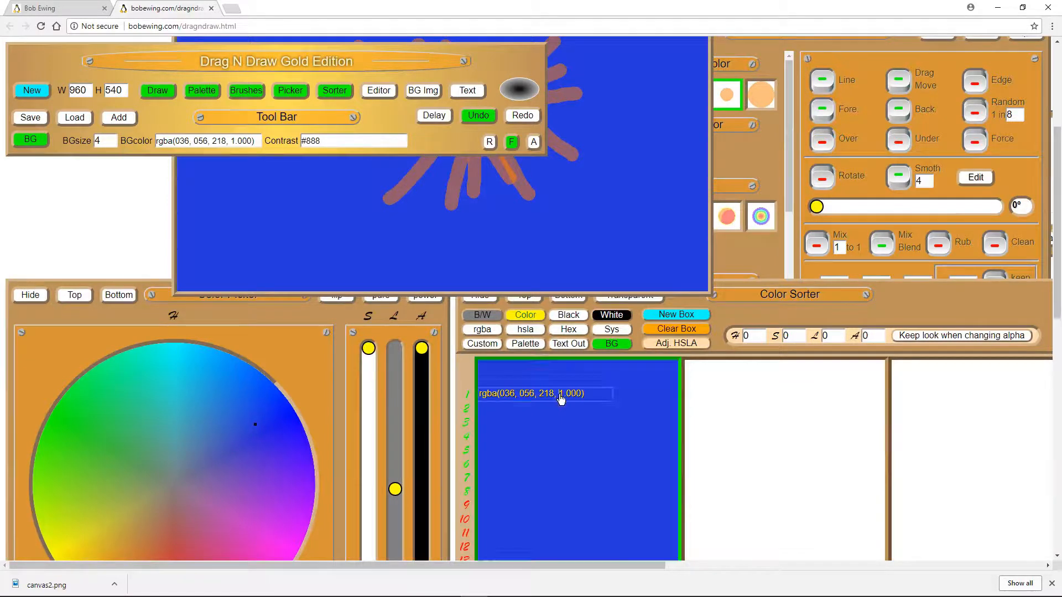
left_click_drag(559, 397, 576, 398)
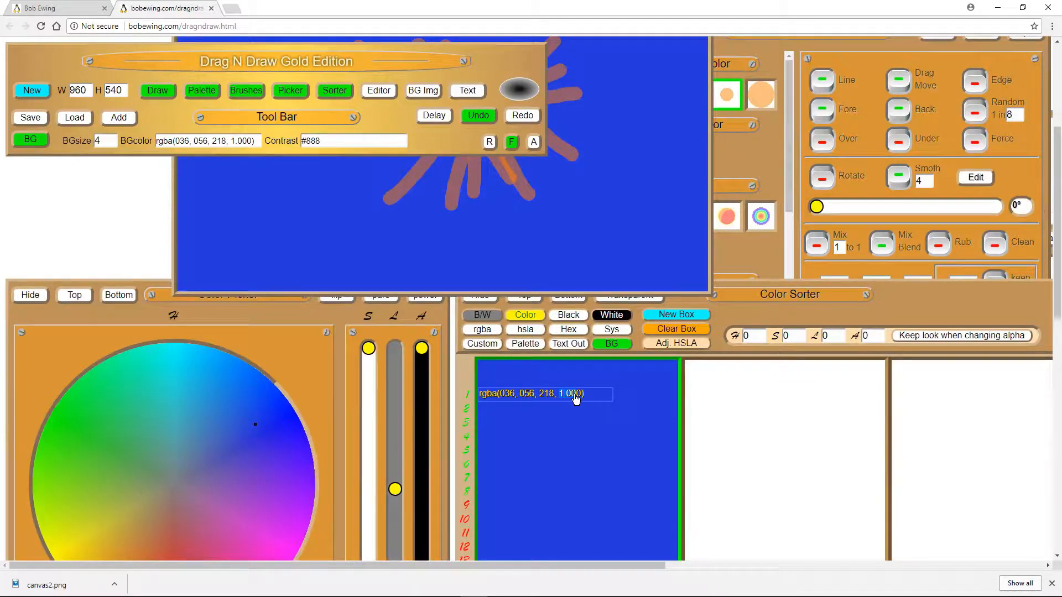
type(".5")
key("Return")
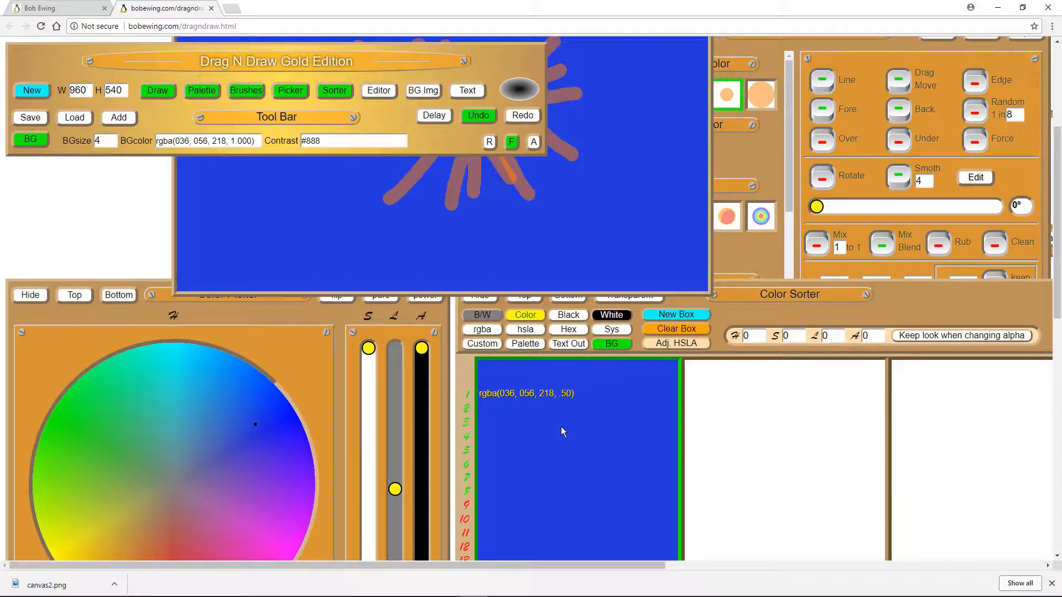
left_click(585, 399)
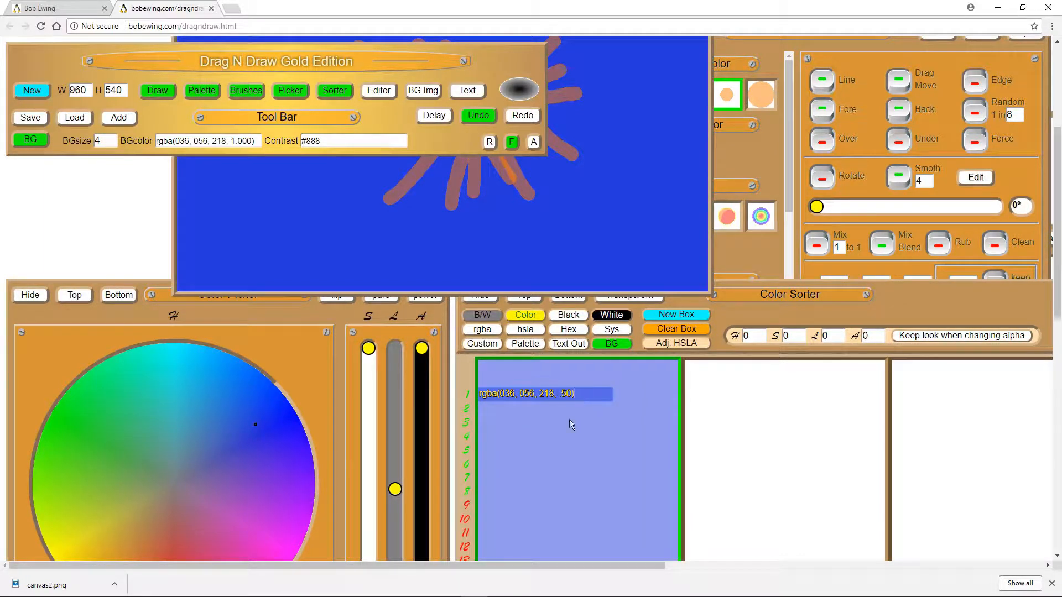
Apply the semi-transparent rgba(036, 056, 218, .50) from the Color Sorter as the background color.
scroll(514, 448, "up", 4)
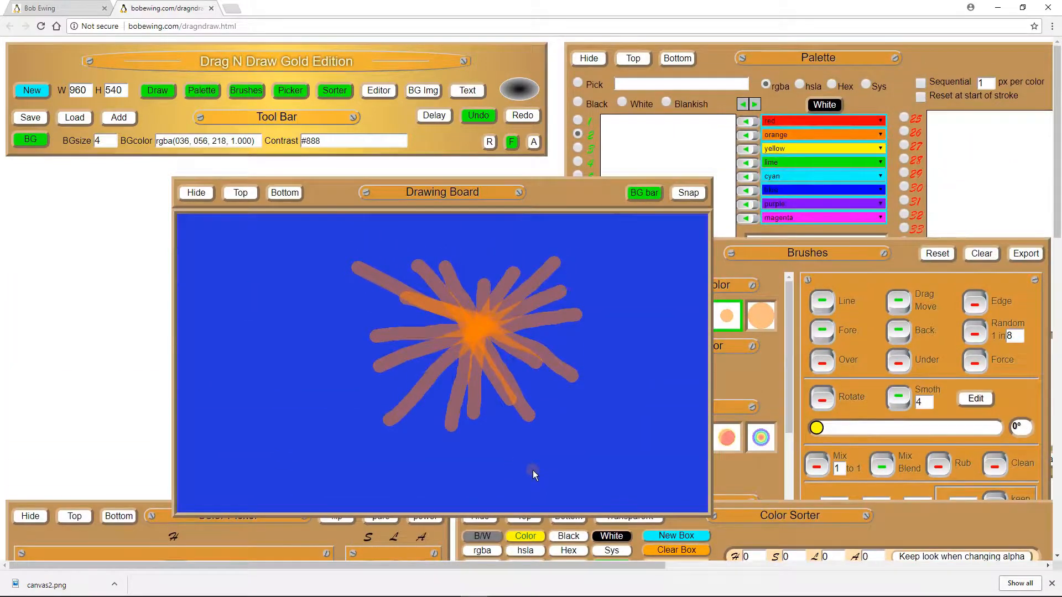
scroll(533, 471, "down", 2)
left_click_drag(603, 513, 239, 146)
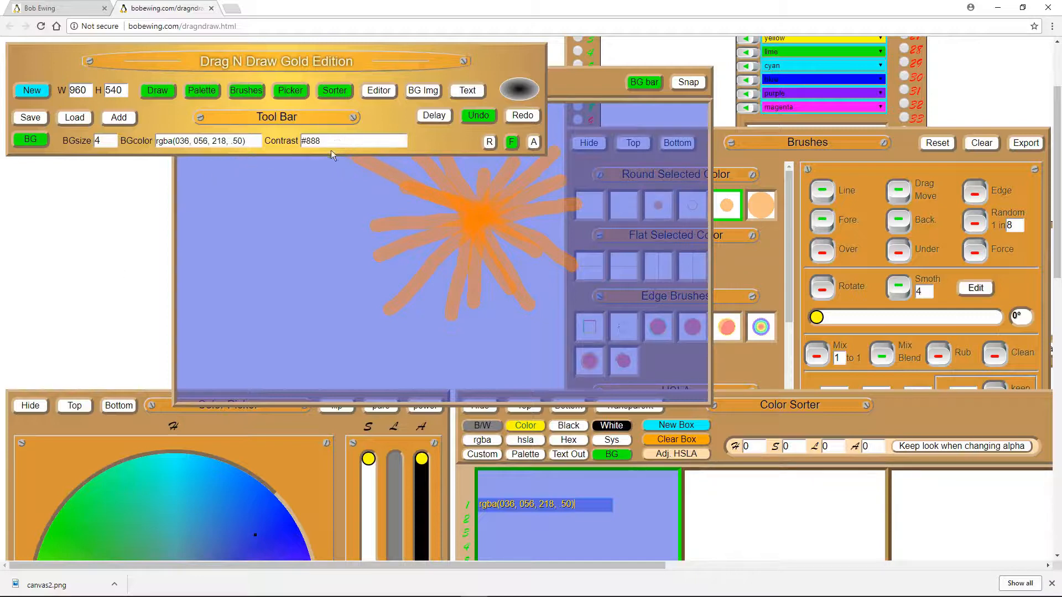
Set the background size to 50 and reset the windows to their default positions.
left_click(84, 142)
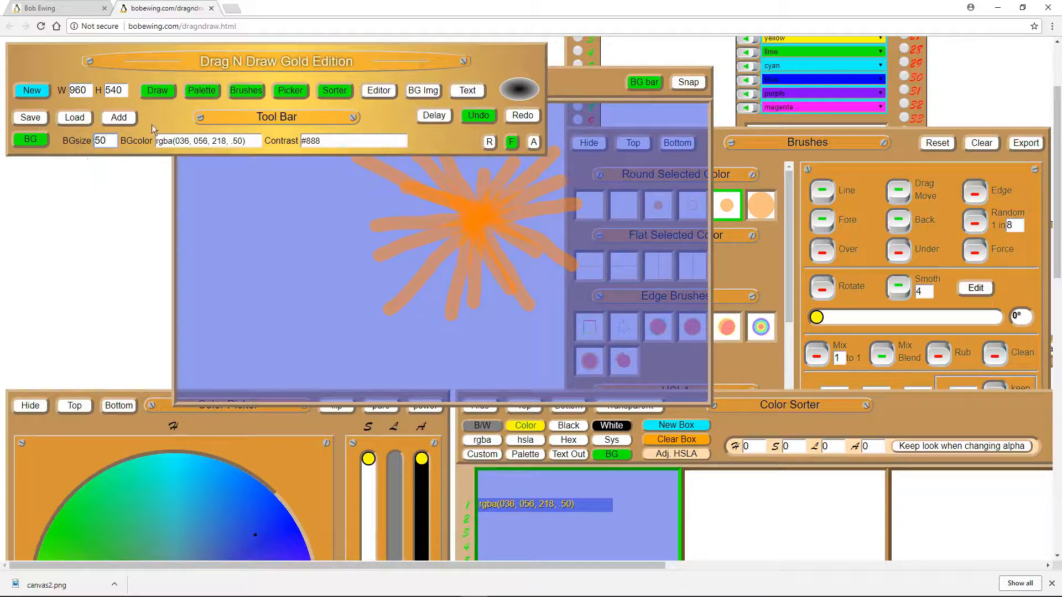
left_click(153, 111)
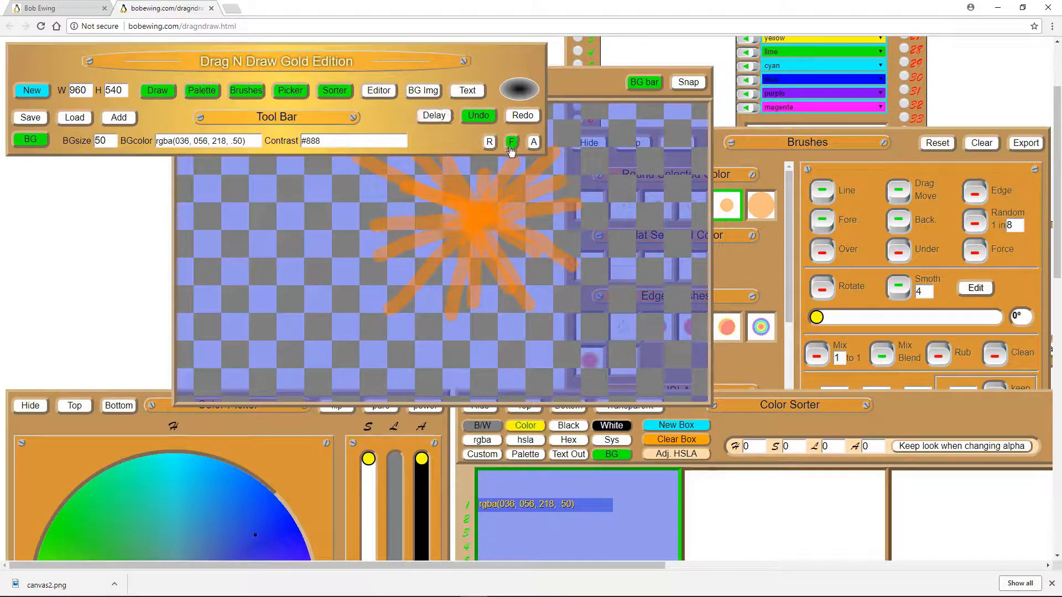
left_click(490, 143)
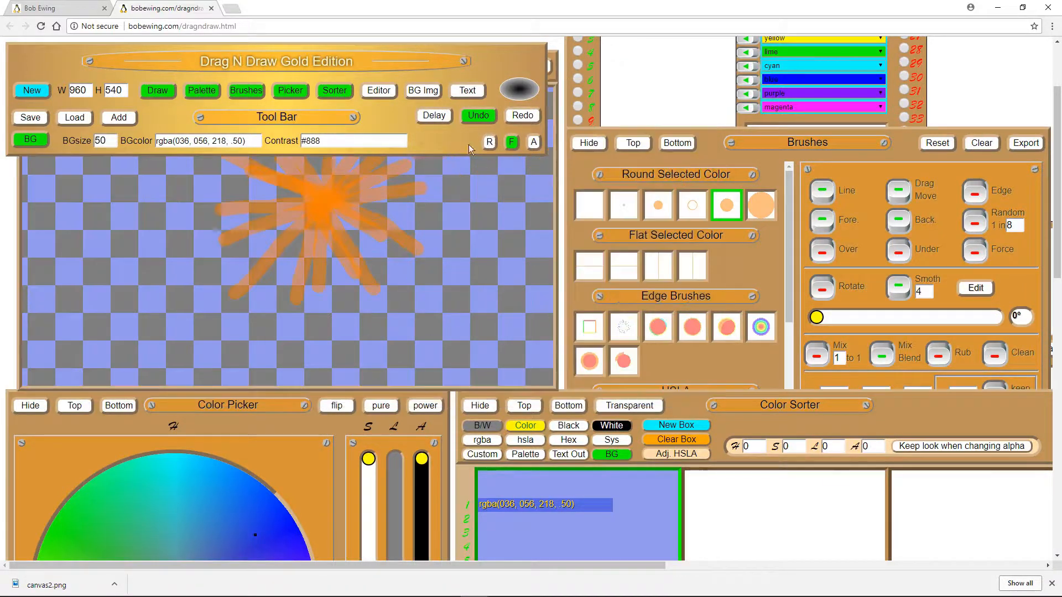
Start a new blank picture, confirming the loss of the current one, and turn the checkered background off.
left_click(24, 95)
key("Return")
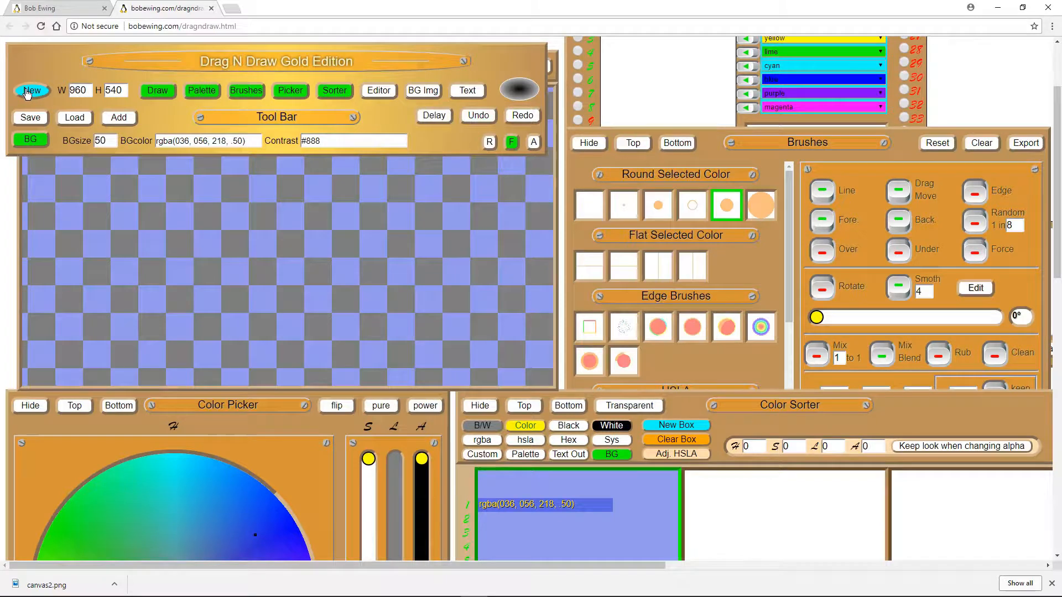
left_click(32, 94)
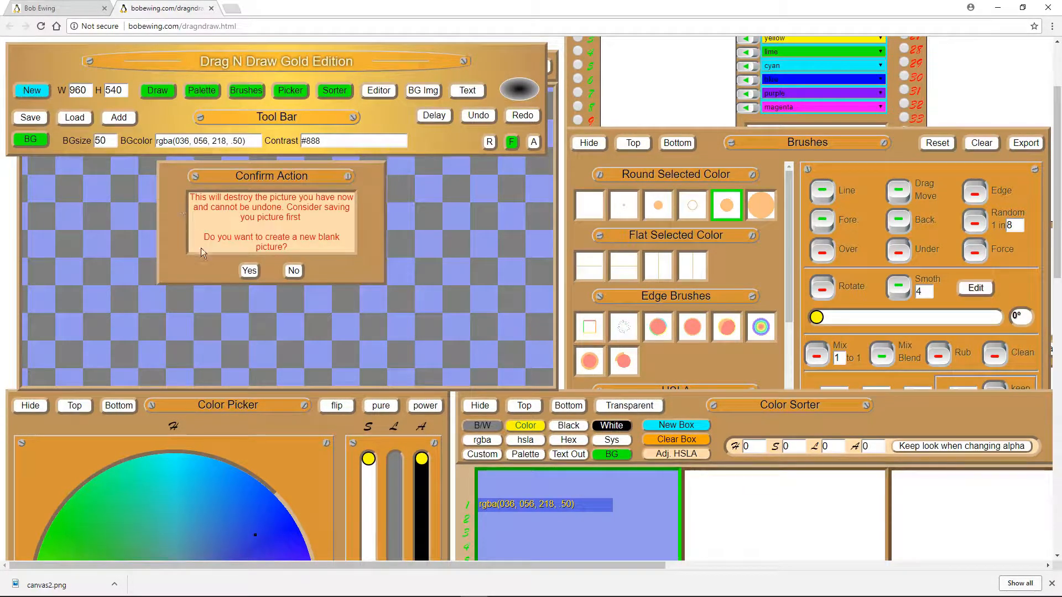
left_click(249, 271)
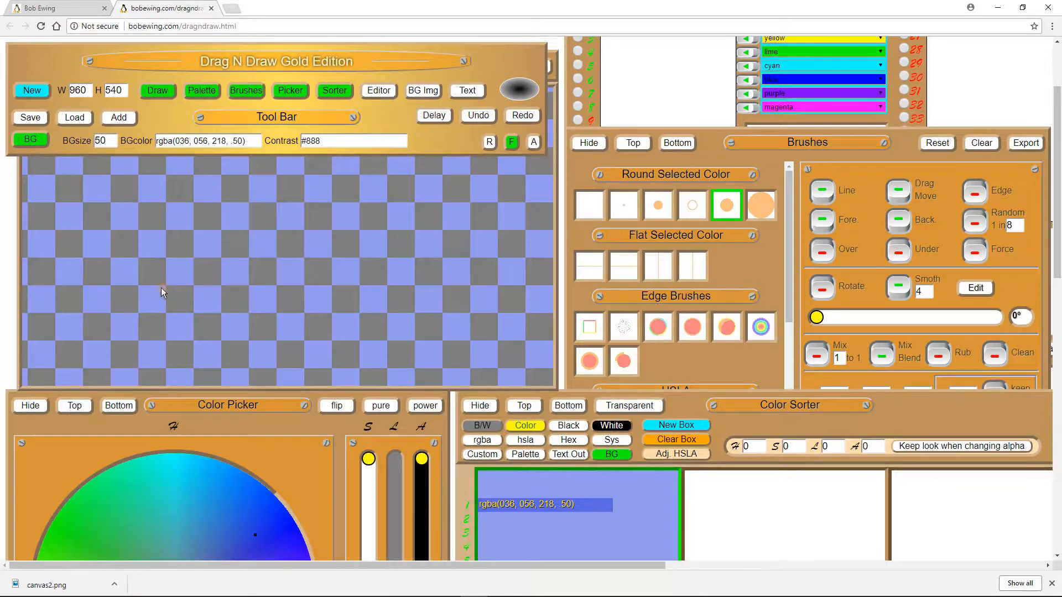
scroll(160, 287, "up", 2)
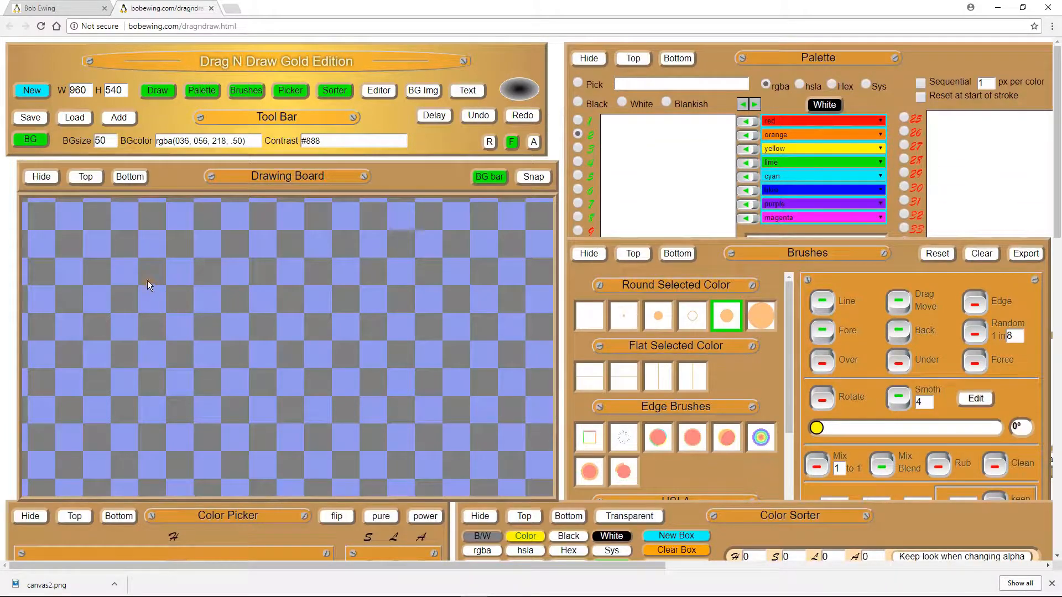
left_click(32, 141)
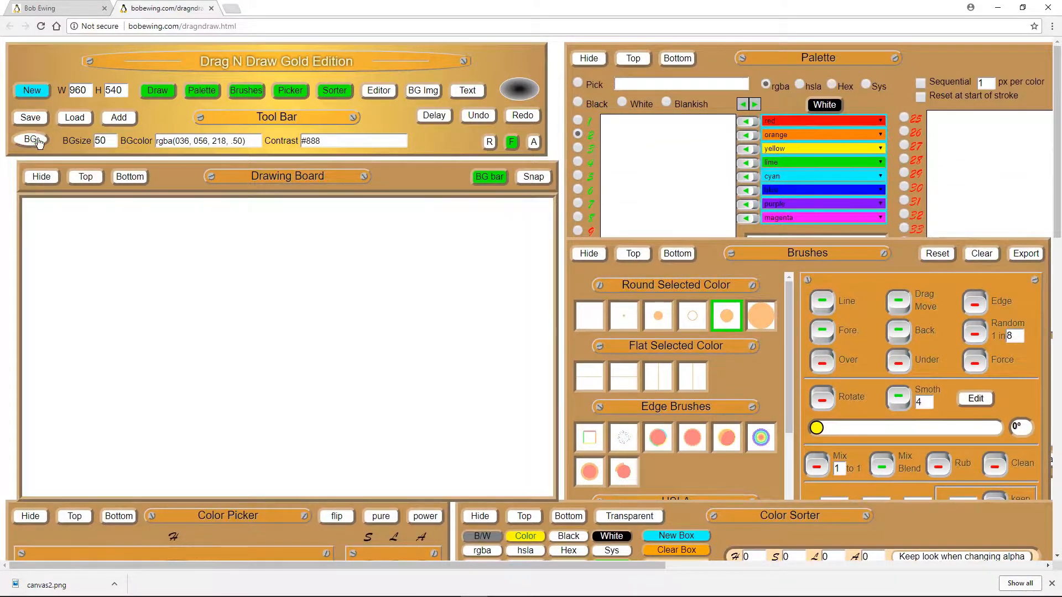
Show the Background Image window, move the Drawing Board down to uncover it, and move the board back into place.
left_click(421, 93)
left_click(423, 94)
left_click(422, 94)
left_click(423, 94)
left_click(423, 94)
left_click_drag(178, 180, 195, 219)
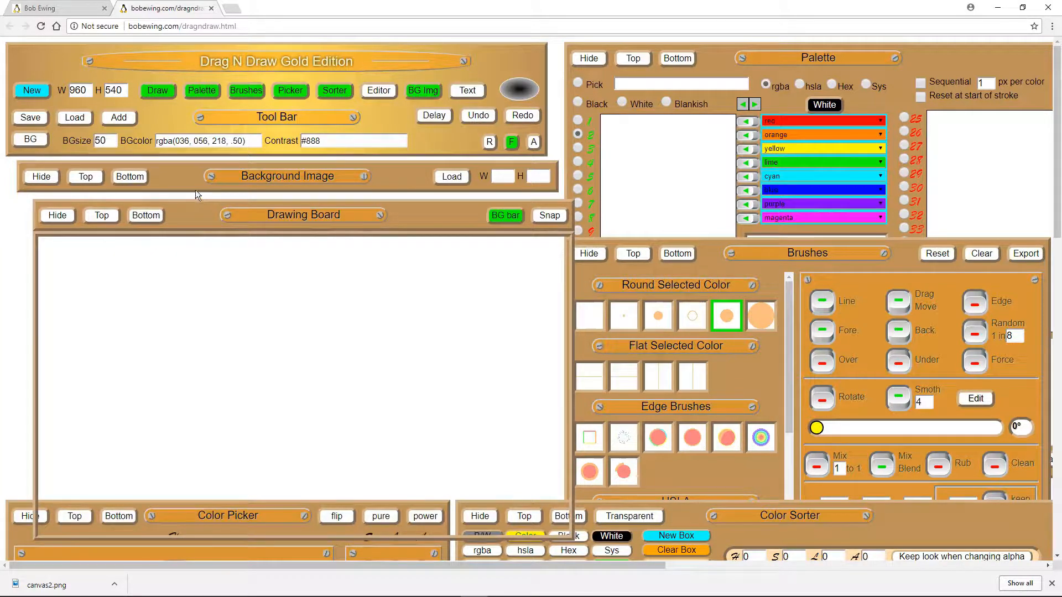
left_click_drag(191, 218, 177, 181)
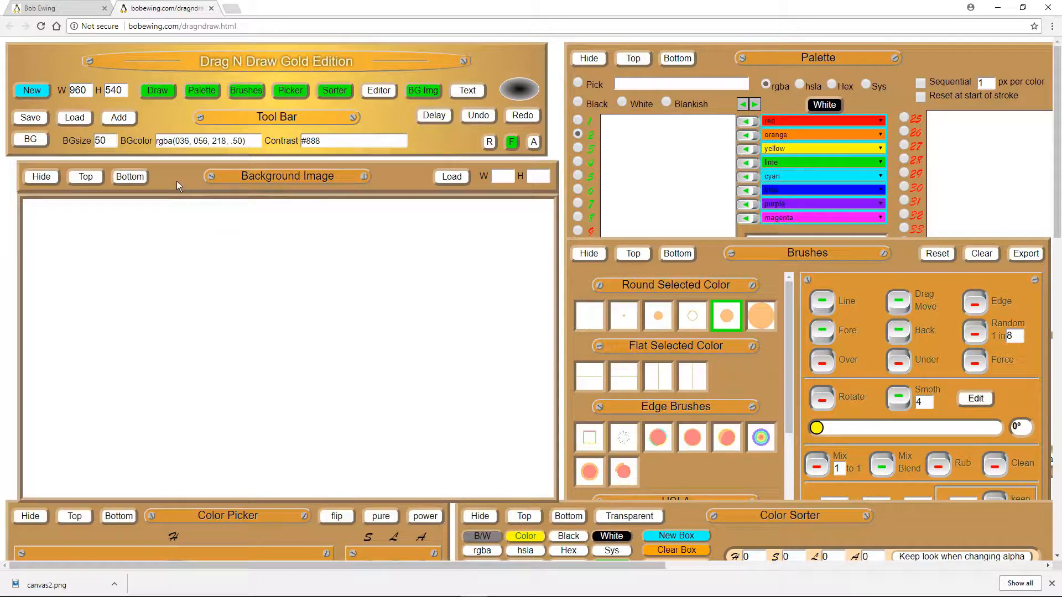
Toggle the Background Image window off and back on over the Drawing Board's header.
left_click(429, 91)
left_click(430, 92)
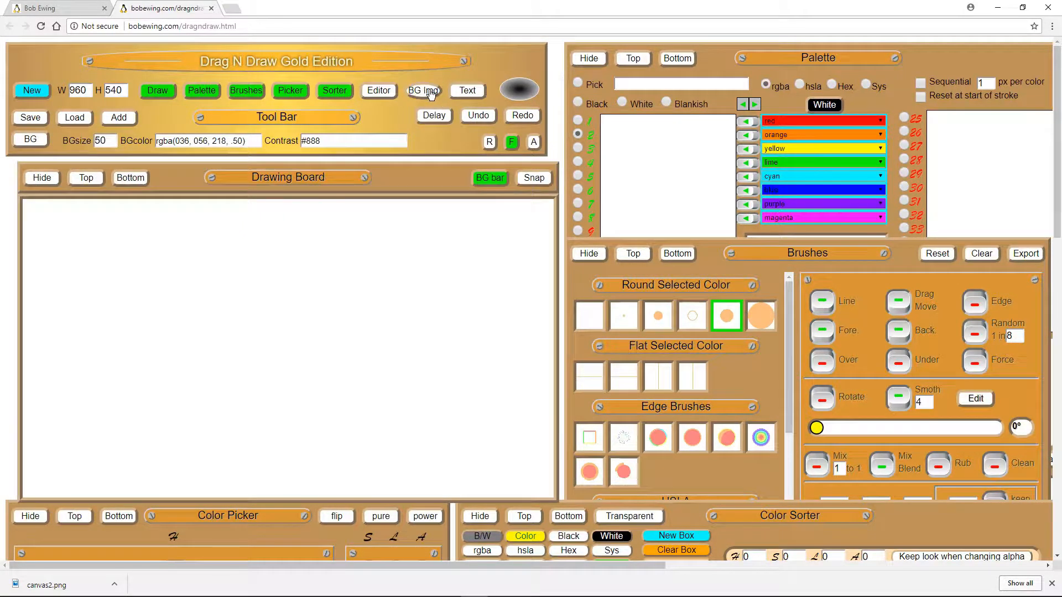
mouse_move(177, 177)
left_mouse_down()
mouse_move(193, 205)
mouse_move(177, 178)
left_mouse_up()
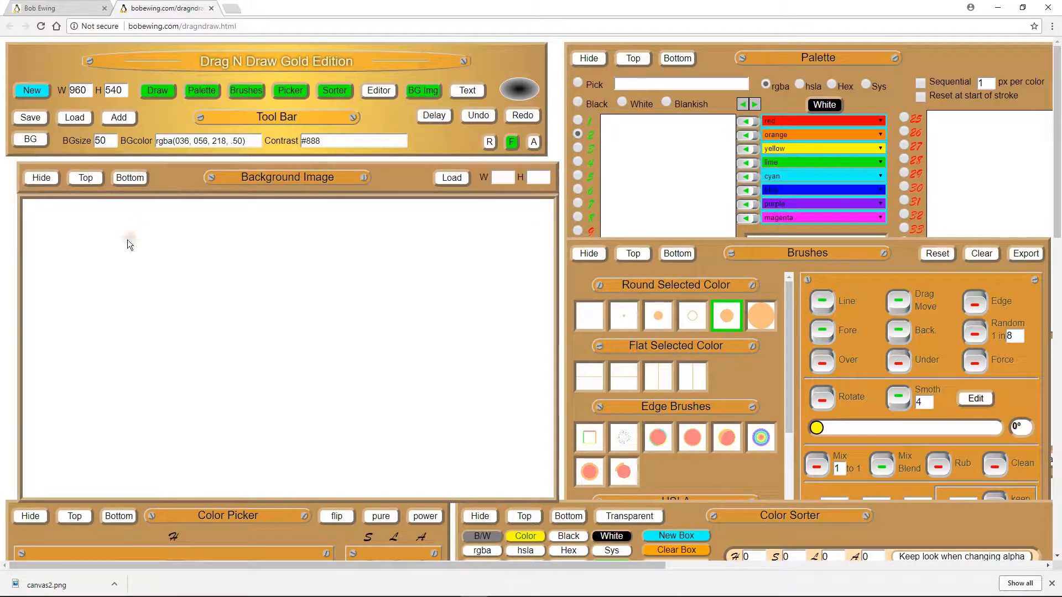
Load the toy train scene into the Background Image window and move that window up behind the toolbar.
left_click(452, 182)
double_click(131, 104)
left_click_drag(181, 186, 141, 35)
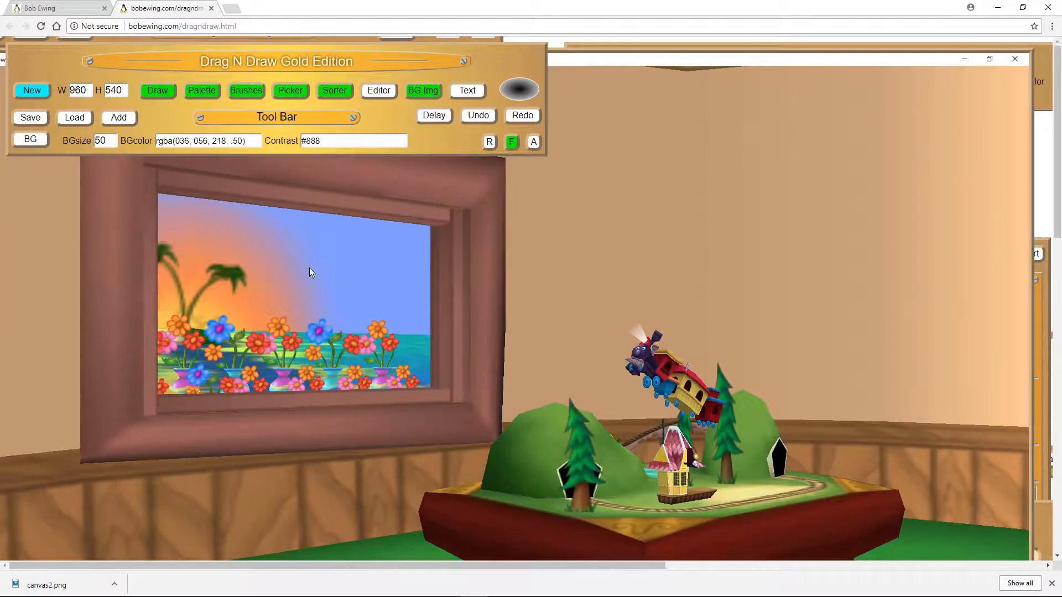
Send the Background Image window behind the Drawing Board and reposition both so the sunset window scene shows through the board.
mouse_move(302, 262)
left_mouse_down()
mouse_move(400, 390)
mouse_move(384, 407)
mouse_move(370, 403)
left_mouse_up()
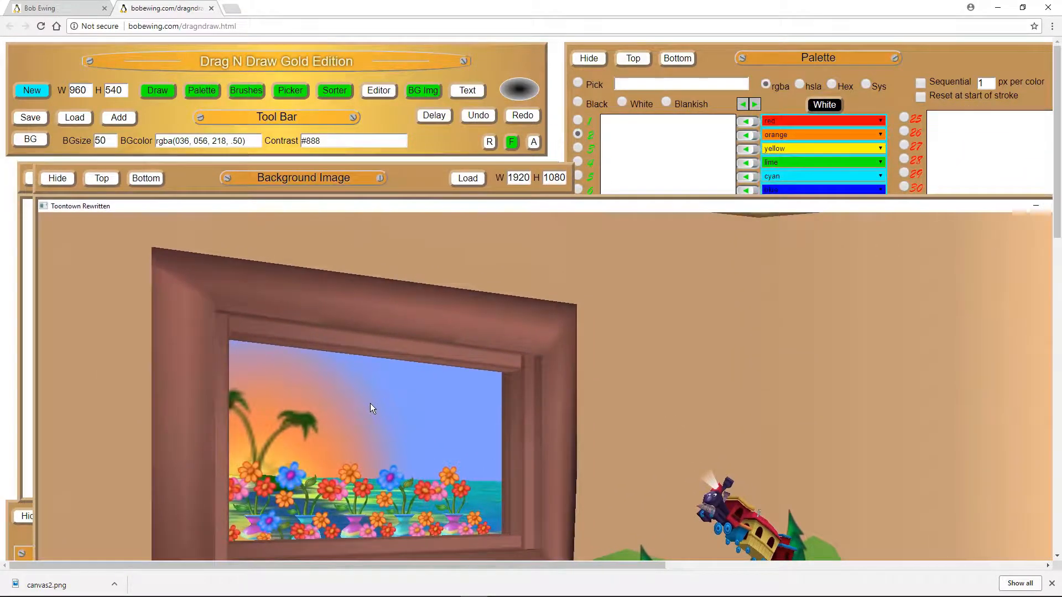
left_click(141, 180)
left_click_drag(174, 187, 220, 224)
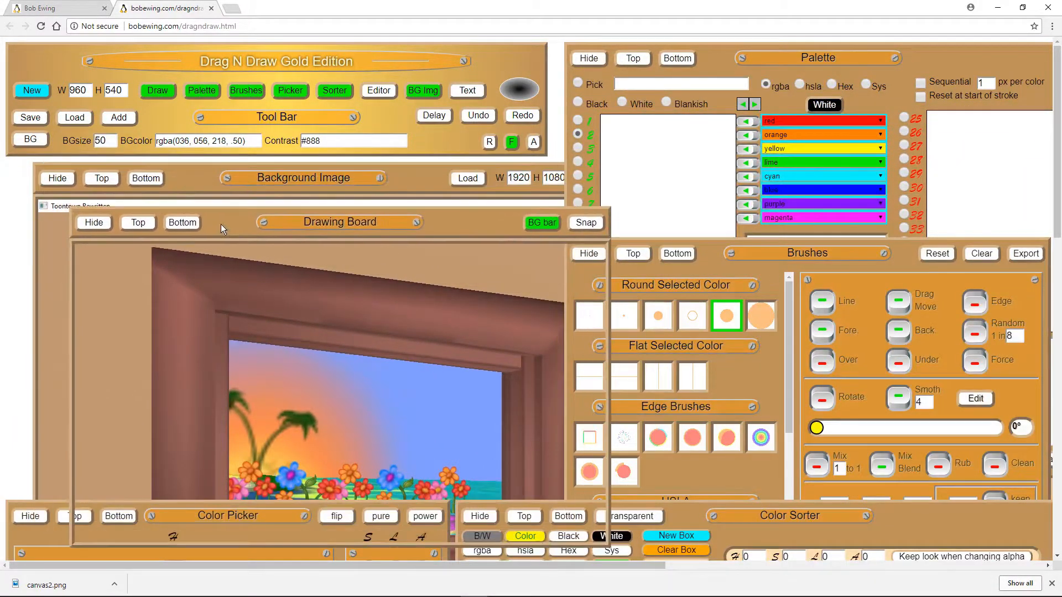
left_click_drag(194, 180, 132, 102)
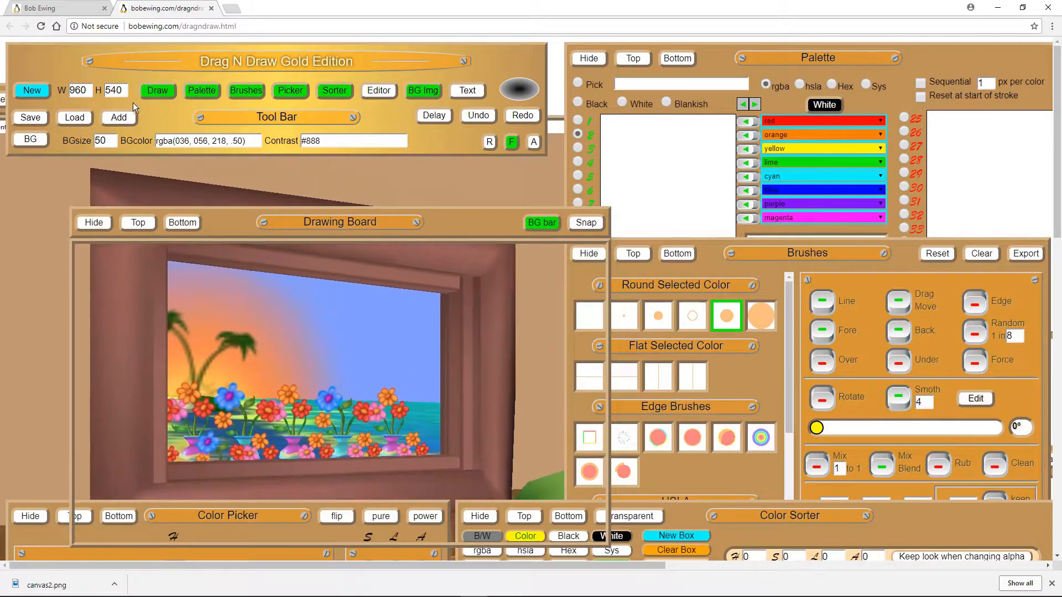
mouse_move(229, 215)
left_mouse_down()
mouse_move(201, 203)
mouse_move(187, 174)
left_mouse_up()
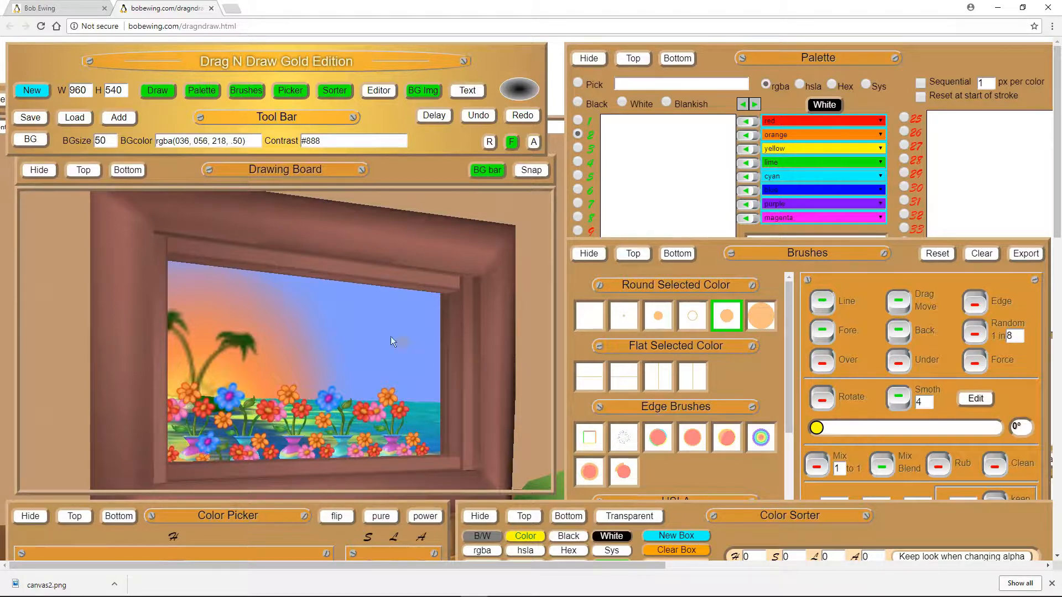
Paint several crossing semi-transparent orange strokes on the Drawing Board over the sunset window scene.
left_click_drag(287, 289, 417, 386)
left_click_drag(379, 281, 244, 419)
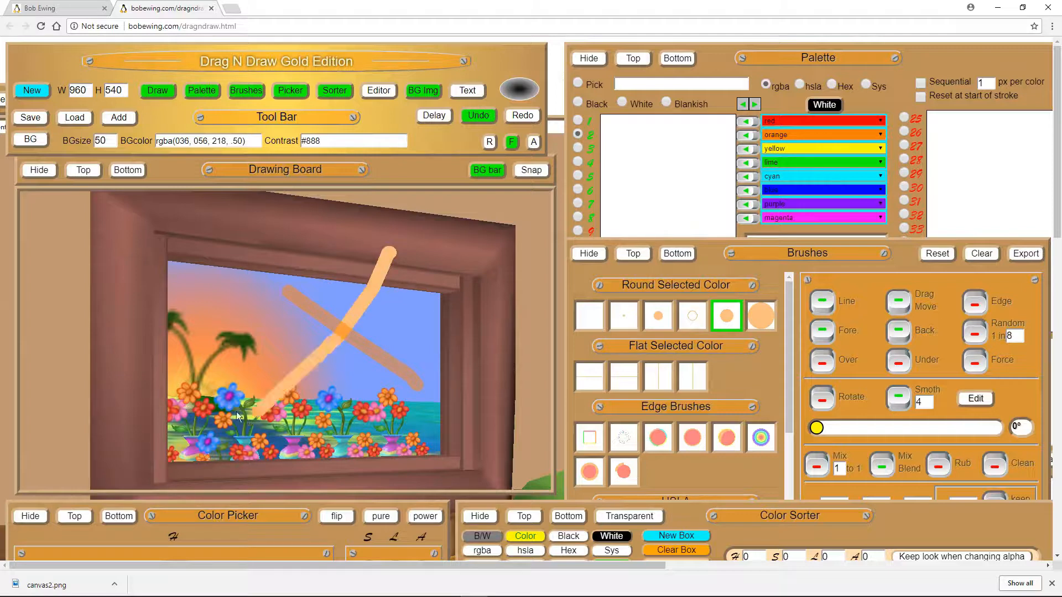
left_click_drag(139, 303, 314, 386)
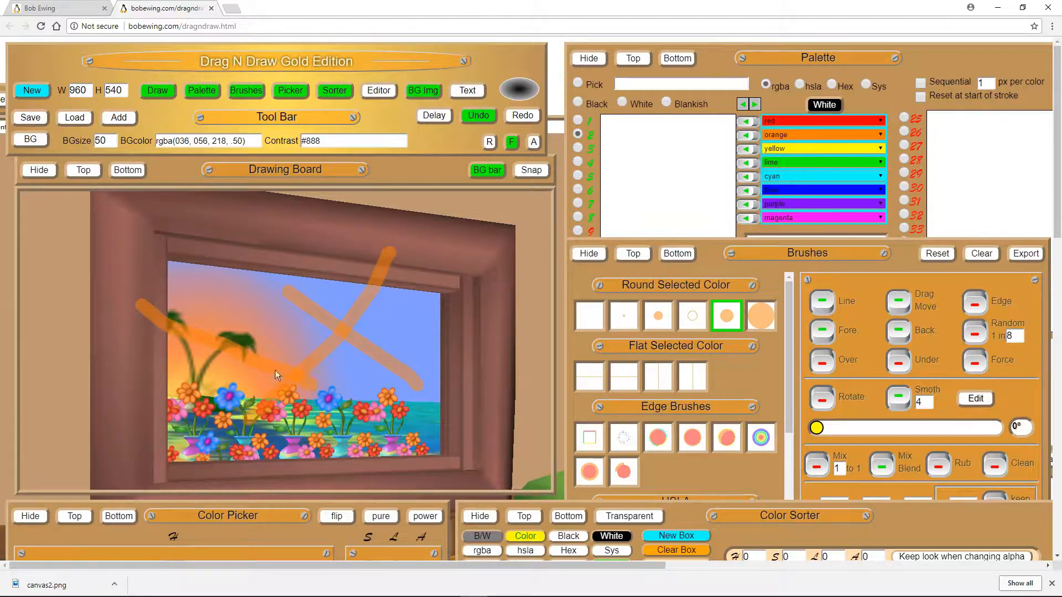
left_click_drag(208, 306, 303, 399)
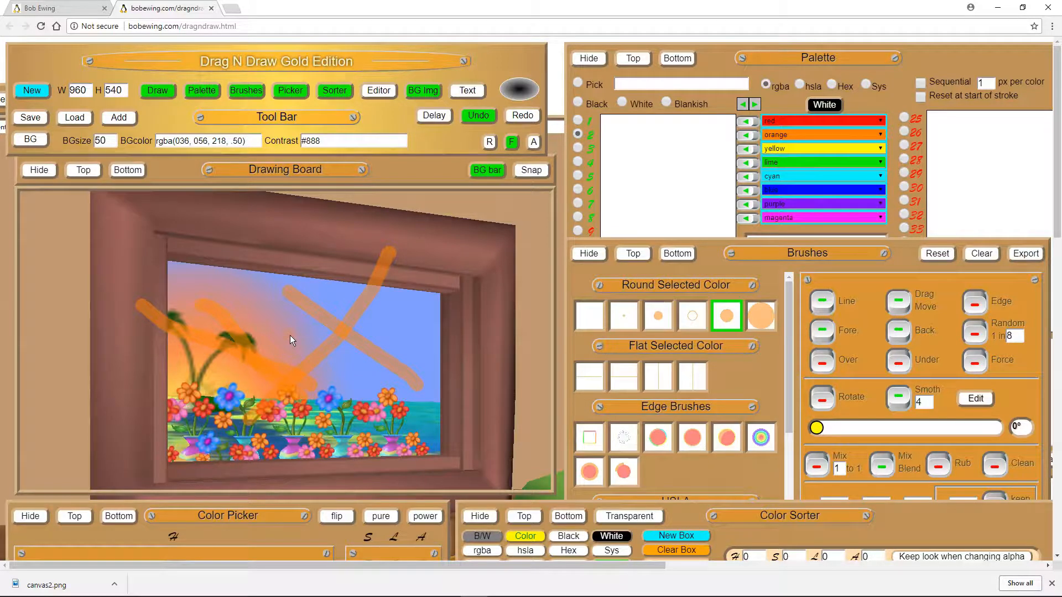
left_click_drag(297, 339, 270, 315)
left_click_drag(330, 336, 289, 314)
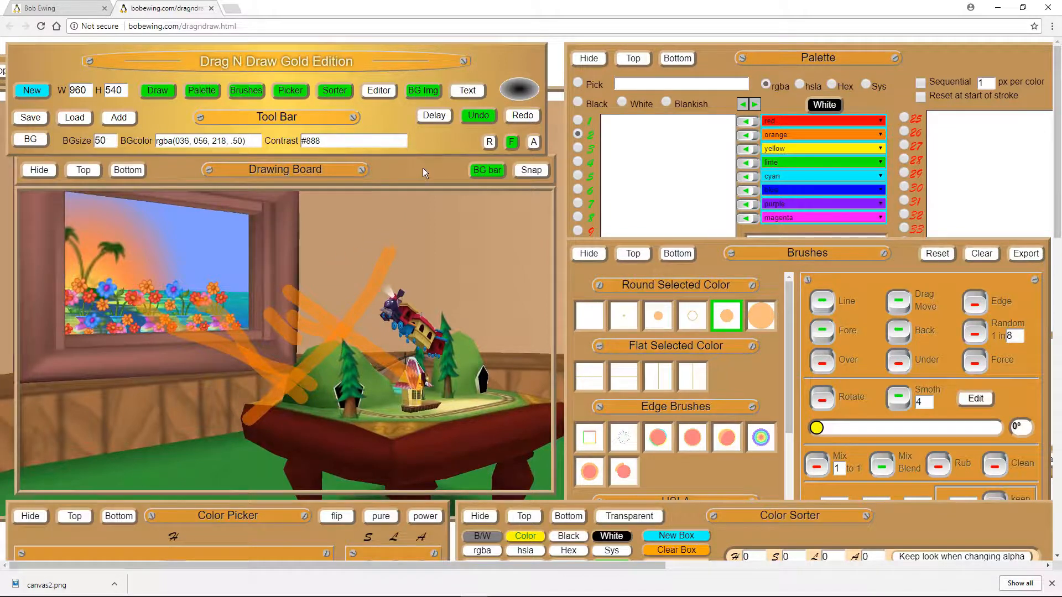
Move the Drawing Board down off the toolbar and start a new blank picture to clear the orange strokes.
mouse_move(423, 167)
left_mouse_down()
mouse_move(419, 192)
mouse_move(470, 218)
mouse_move(467, 206)
left_mouse_up()
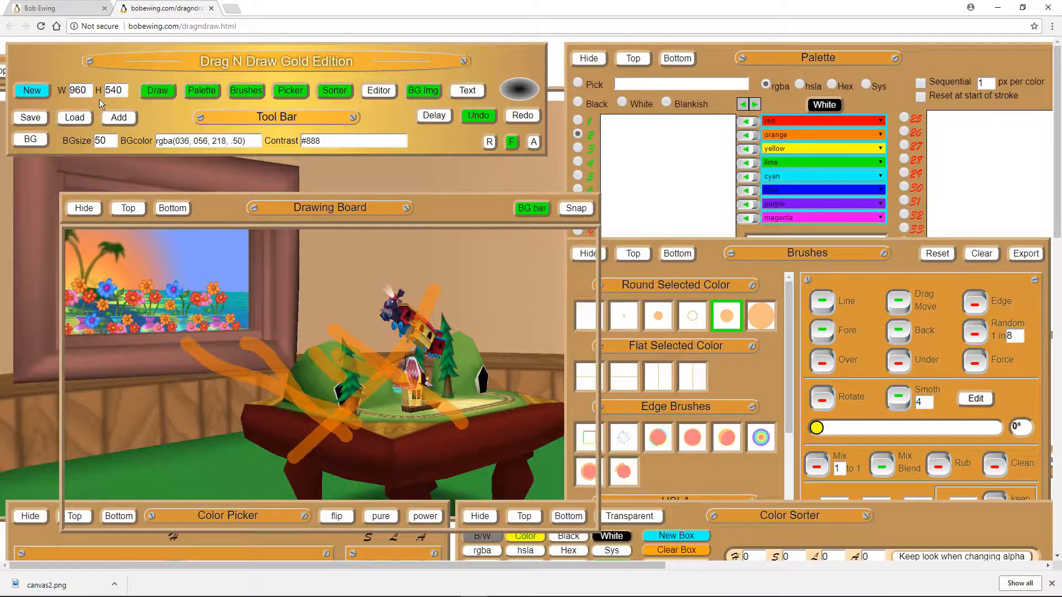
left_click(31, 91)
left_click_drag(456, 215, 484, 226)
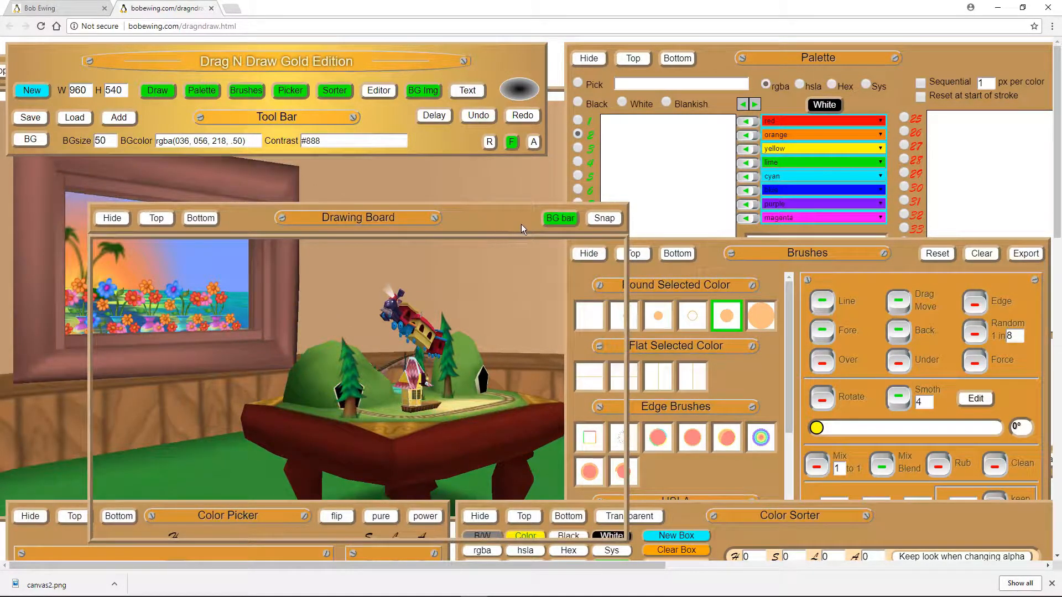
Turn Snap on to move the Drawing Board together with the background image, then turn it off and move the board up alone.
left_click(602, 219)
mouse_move(479, 214)
left_mouse_down()
mouse_move(410, 176)
mouse_move(526, 257)
mouse_move(492, 174)
mouse_move(348, 177)
mouse_move(534, 182)
mouse_move(576, 200)
mouse_move(424, 201)
mouse_move(369, 168)
mouse_move(402, 213)
mouse_move(391, 183)
mouse_move(463, 324)
left_mouse_up()
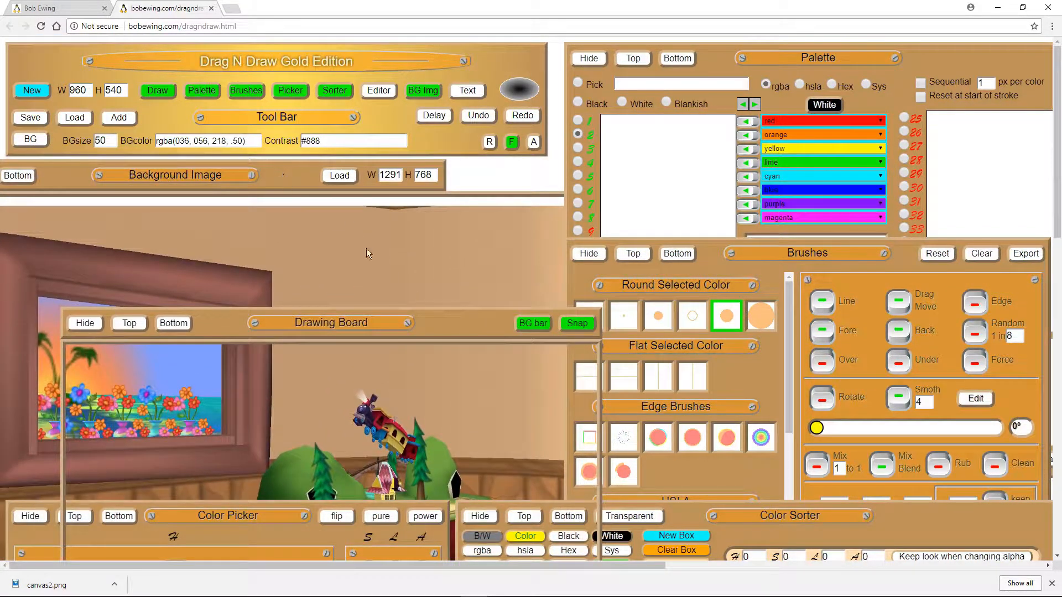
left_click(577, 323)
mouse_move(466, 321)
left_mouse_down()
mouse_move(412, 187)
mouse_move(413, 120)
mouse_move(416, 134)
left_mouse_up()
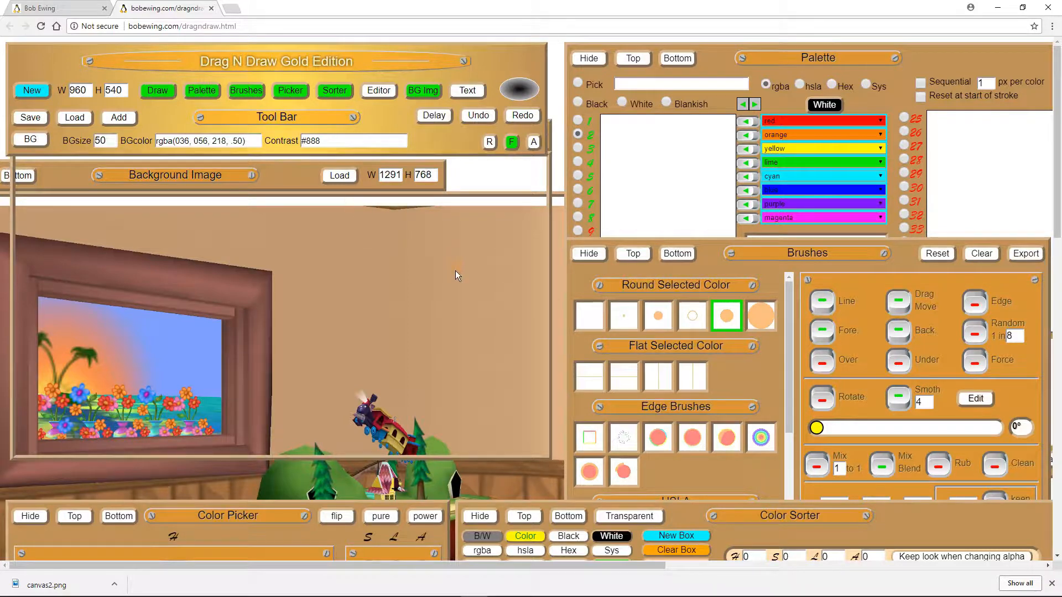
Switch the toolbar to mode A, draw an orange stroke, and move the Drawing Board and Background Image window down the page.
mouse_move(437, 278)
left_mouse_down()
mouse_move(460, 319)
mouse_move(441, 287)
left_mouse_up()
left_click(533, 142)
scroll(470, 255, "down", 1)
scroll(465, 260, "down", 2)
left_click_drag(431, 211, 460, 293)
mouse_move(335, 126)
left_mouse_down()
mouse_move(400, 242)
mouse_move(413, 307)
left_mouse_up()
mouse_move(305, 92)
left_mouse_down()
mouse_move(376, 175)
mouse_move(453, 323)
mouse_move(453, 280)
left_mouse_up()
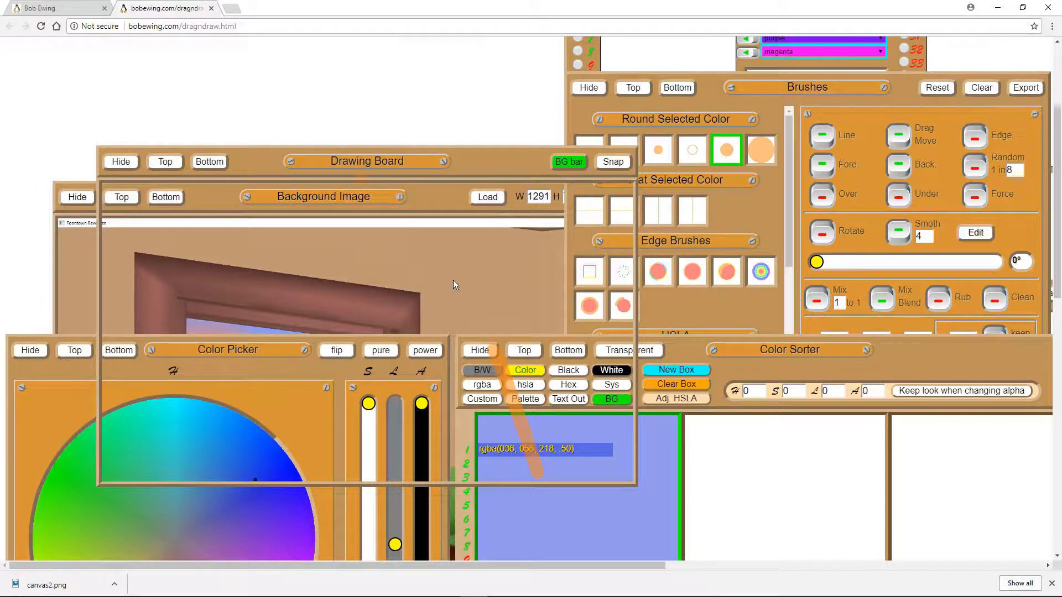
Hide the Background Image window's header bar and, with Snap on, move the Drawing Board and image up together.
left_click(568, 161)
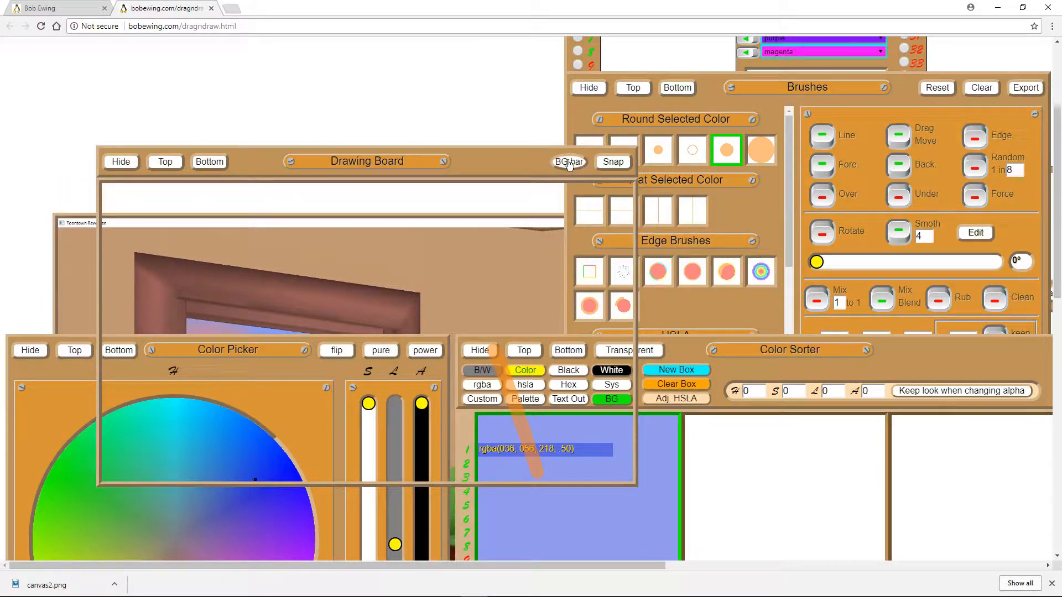
left_click(613, 161)
mouse_move(507, 166)
left_mouse_down()
mouse_move(426, 118)
mouse_move(407, 61)
mouse_move(444, 58)
mouse_move(436, 55)
mouse_move(441, 105)
left_mouse_up()
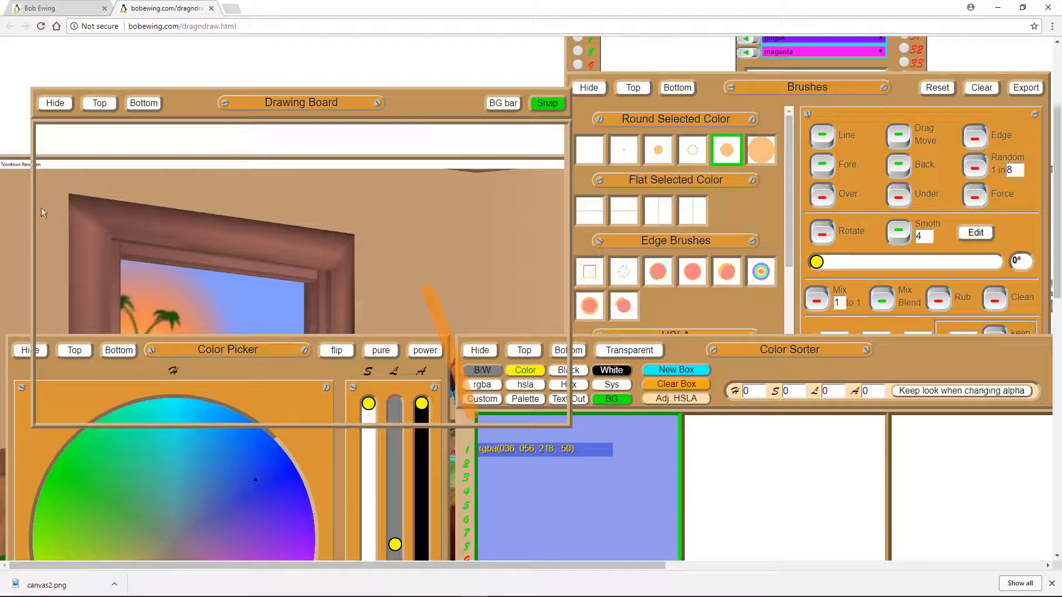
Reload the Drag N Draw page and choose the second flat brush with palette color 2, orange.
left_click(40, 26)
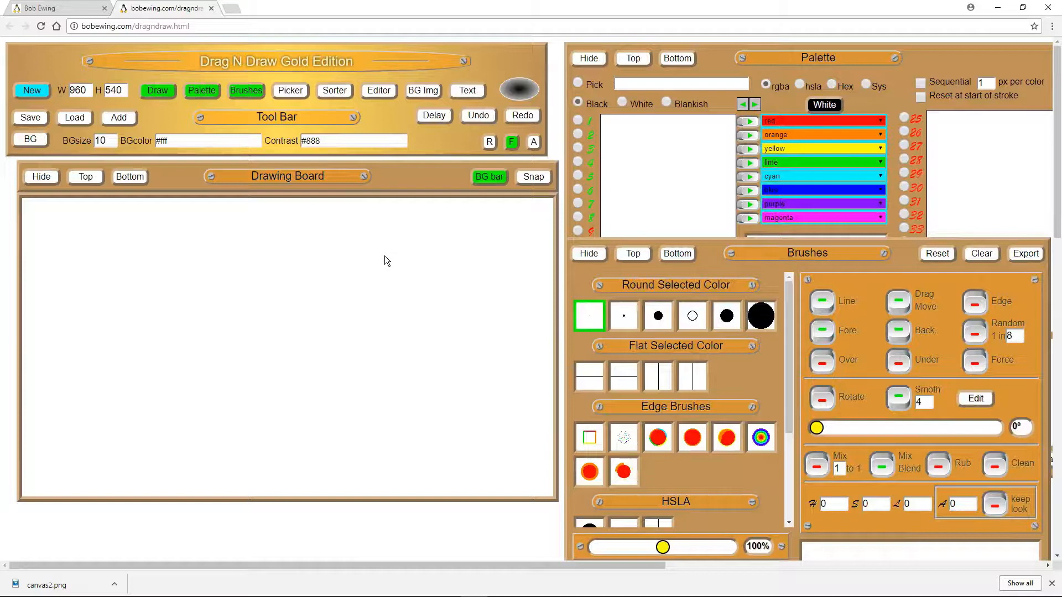
left_click(727, 318)
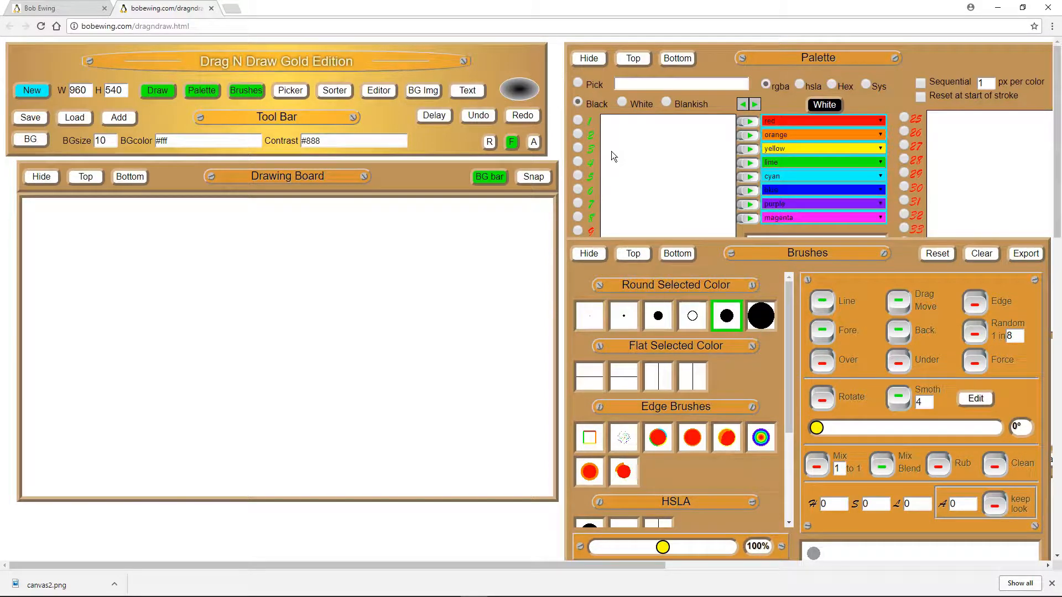
left_click(624, 378)
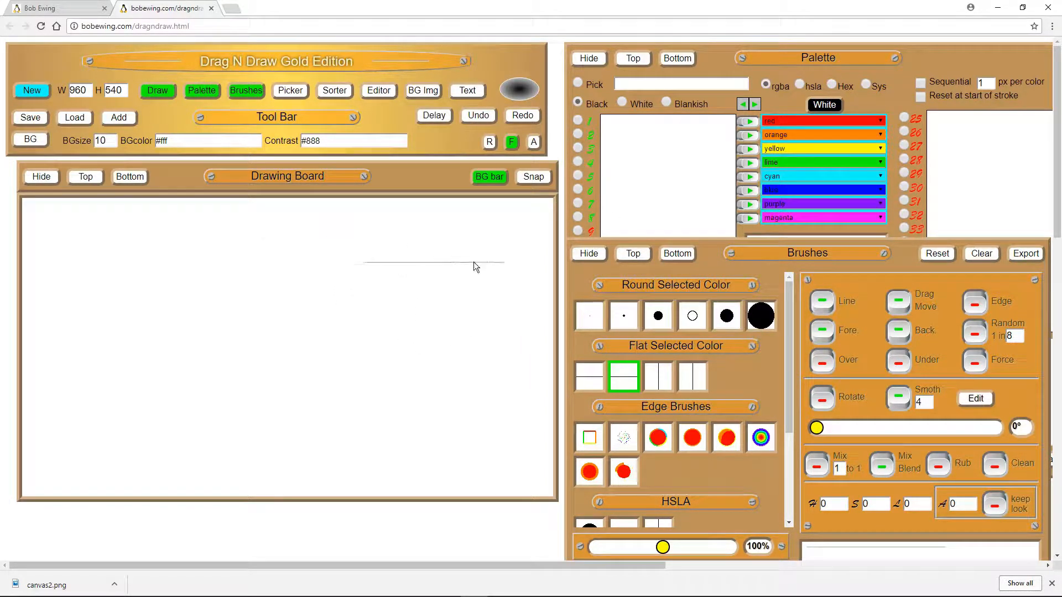
left_click(578, 134)
Paint three overlapping solid orange vertical bands on the right and middle of the Drawing Board.
mouse_move(483, 222)
left_mouse_down()
mouse_move(483, 400)
mouse_move(468, 448)
left_mouse_up()
left_click_drag(383, 237, 400, 450)
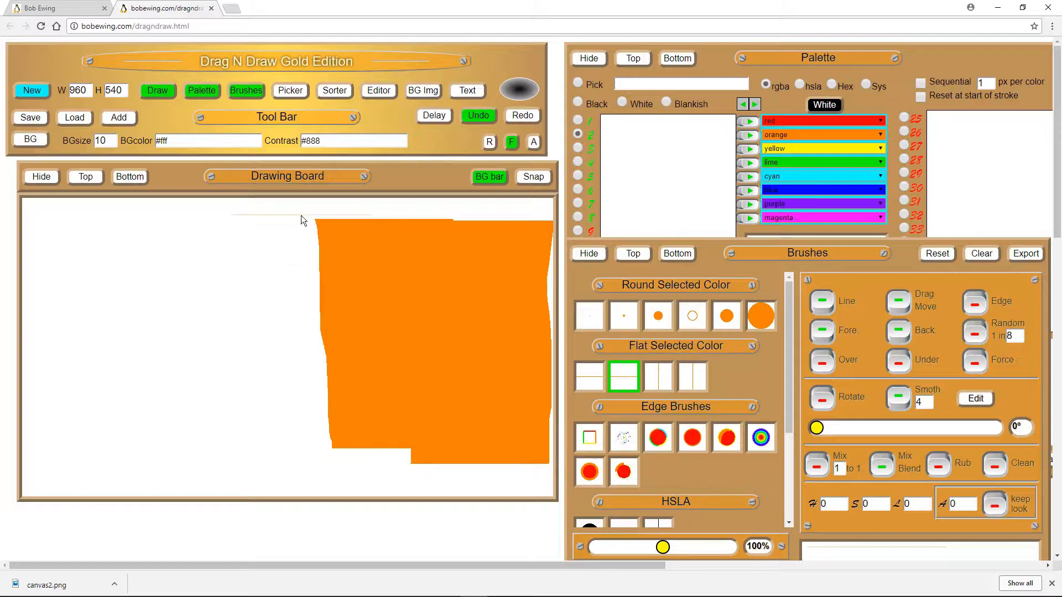
mouse_move(301, 216)
left_mouse_down()
mouse_move(322, 379)
mouse_move(365, 413)
left_mouse_up()
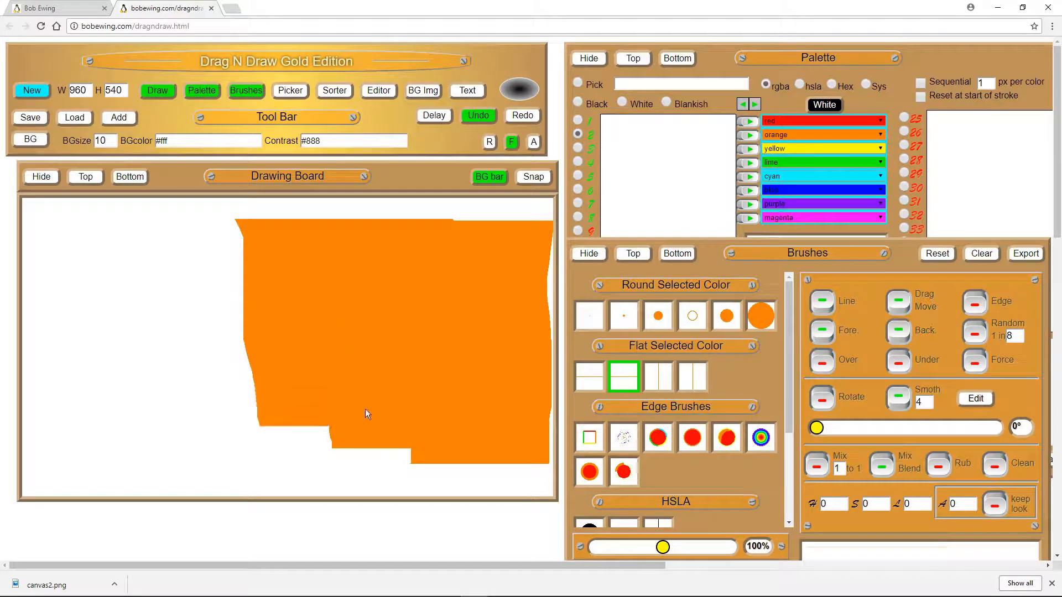
Make the palette colors semi-transparent and undo the three solid orange bands.
left_click(743, 104)
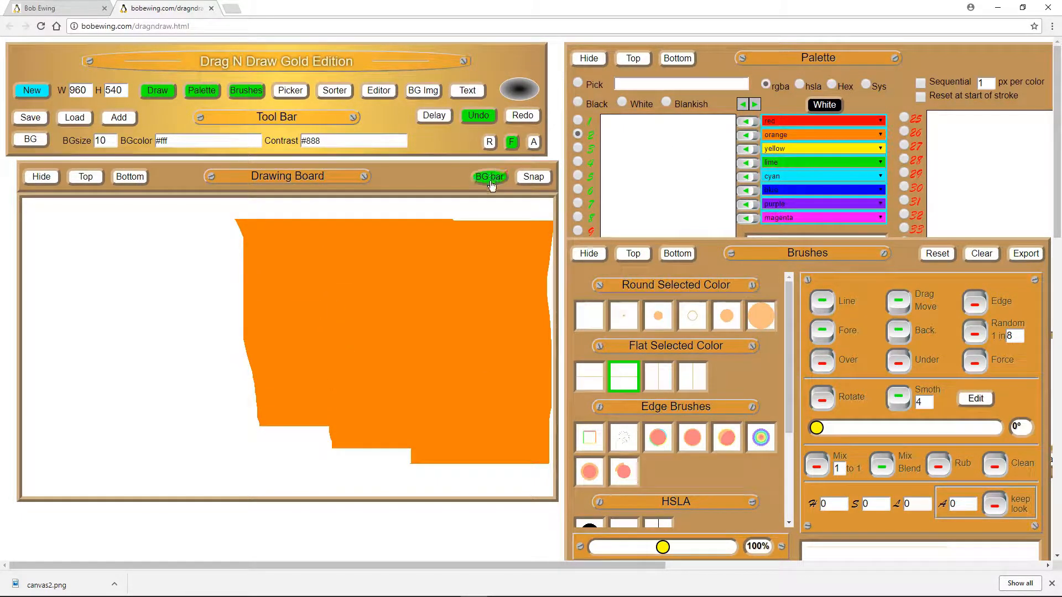
left_click(486, 122)
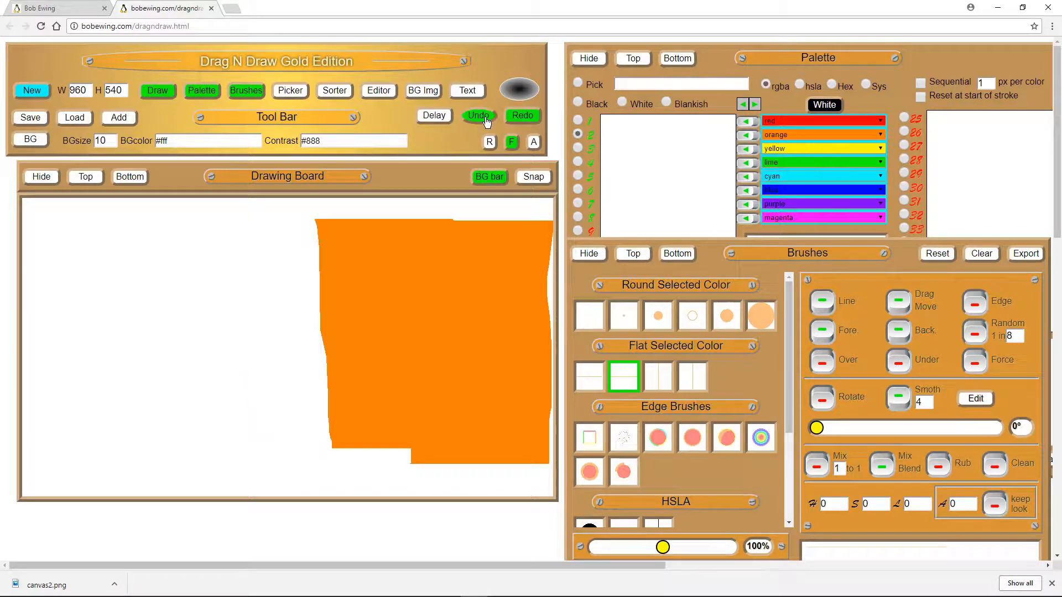
left_click(485, 122)
left_click(483, 121)
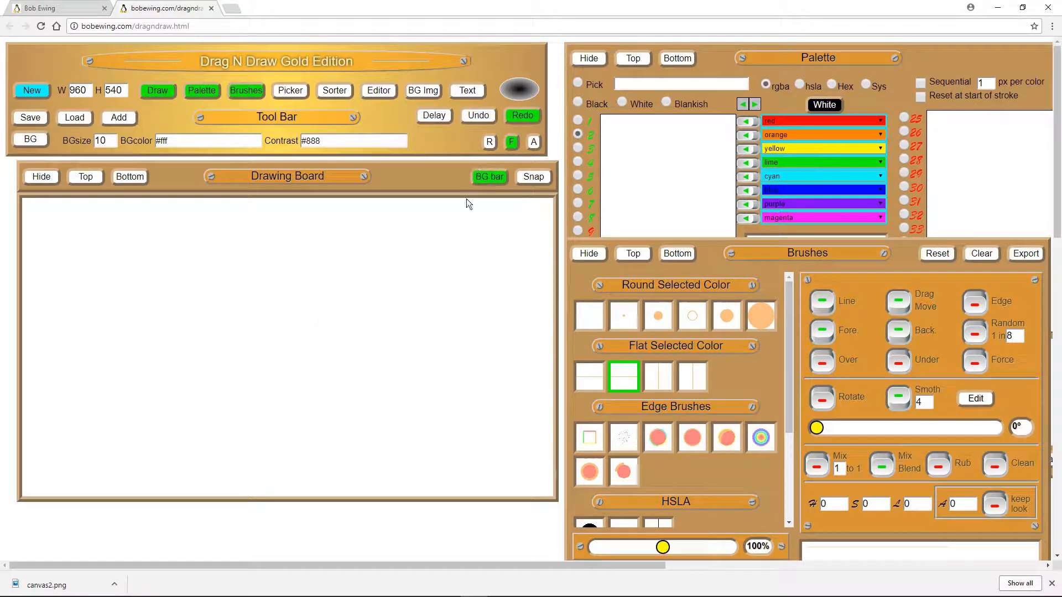
Paint seven overlapping semi-transparent orange bands, four across the upper Drawing Board and three along its lower edge.
left_click_drag(480, 239, 470, 450)
left_click(378, 235)
left_click_drag(378, 234, 385, 441)
left_click_drag(273, 224, 294, 421)
left_click_drag(190, 222, 178, 436)
left_click_drag(307, 400, 293, 516)
left_click_drag(197, 412, 211, 514)
left_click_drag(122, 420, 139, 505)
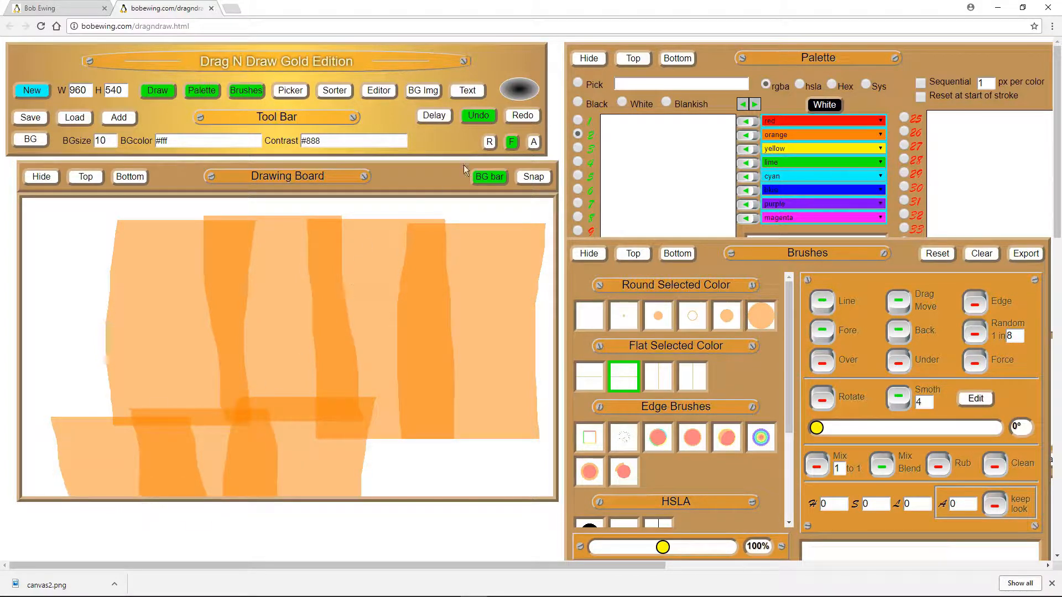
Undo the last orange band and start a new blank picture, confirming the loss of the current one.
left_click(479, 115)
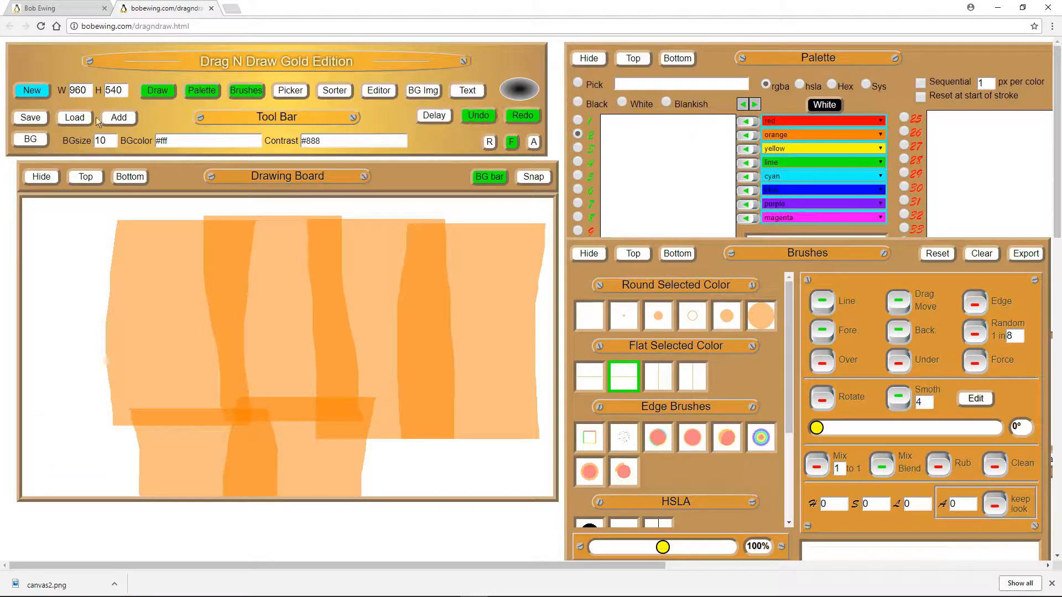
left_click(35, 92)
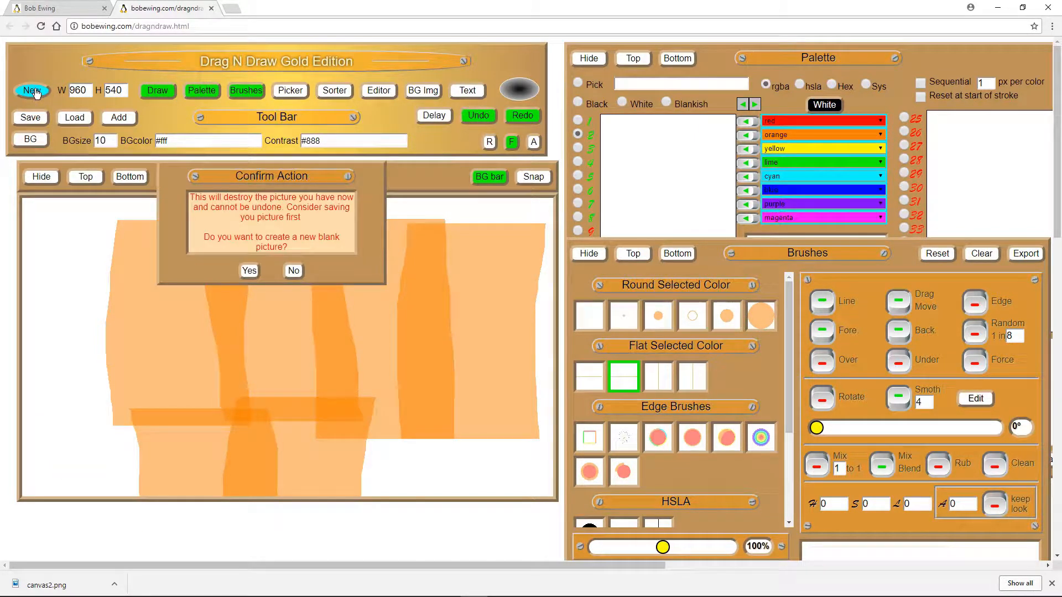
left_click(249, 270)
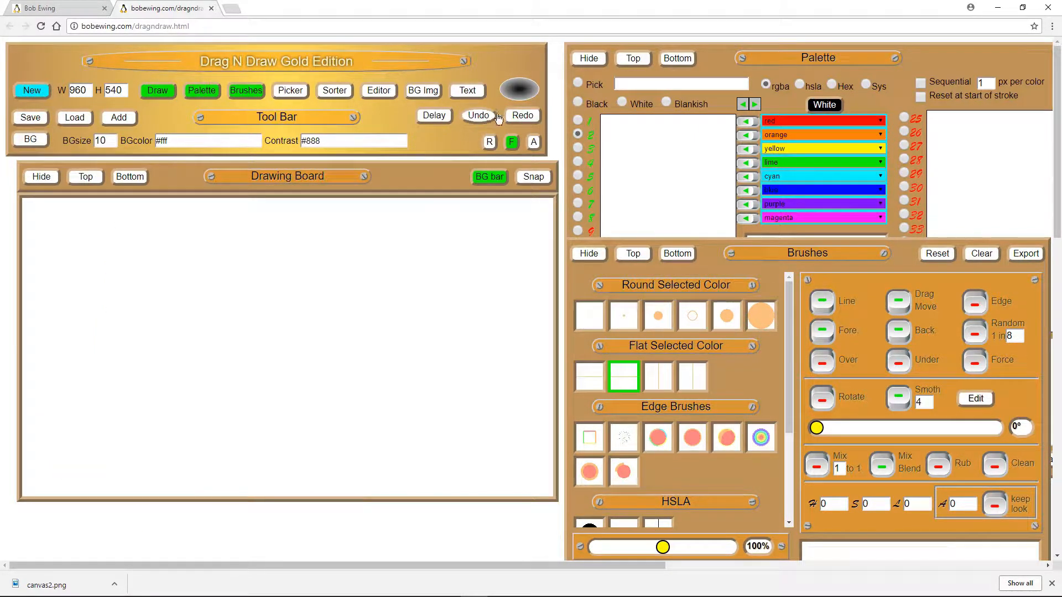
Turn Delay on, cover most of the Drawing Board with overlapping semi-transparent orange bands, and undo them together.
left_click(434, 115)
left_click_drag(499, 317, 504, 177)
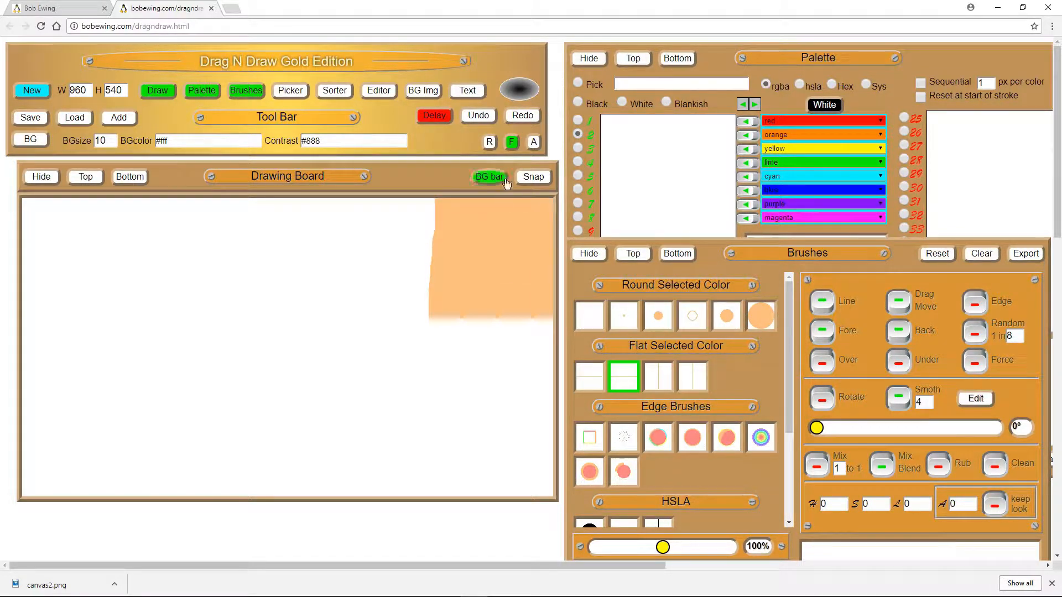
mouse_move(416, 337)
left_mouse_down()
mouse_move(403, 320)
mouse_move(408, 196)
mouse_move(323, 321)
mouse_move(313, 250)
left_mouse_up()
mouse_move(237, 307)
left_mouse_down()
mouse_move(220, 315)
mouse_move(211, 191)
mouse_move(138, 325)
mouse_move(126, 217)
mouse_move(135, 195)
mouse_move(528, 287)
mouse_move(520, 505)
mouse_move(449, 401)
mouse_move(419, 333)
mouse_move(425, 510)
left_mouse_up()
mouse_move(313, 301)
left_mouse_down()
mouse_move(333, 449)
mouse_move(322, 509)
left_mouse_up()
left_click_drag(209, 300, 240, 505)
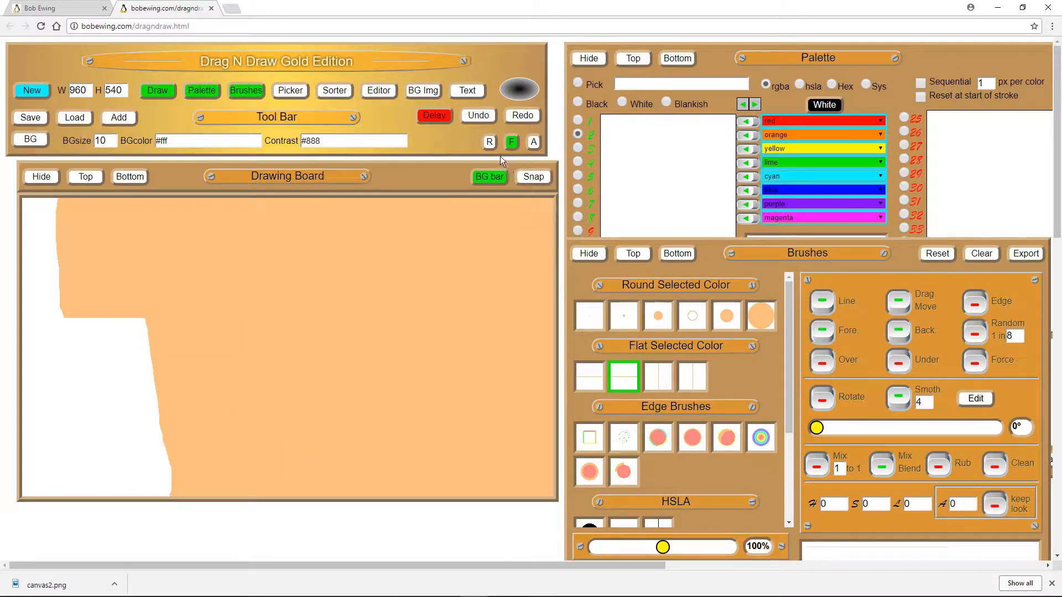
left_click(479, 116)
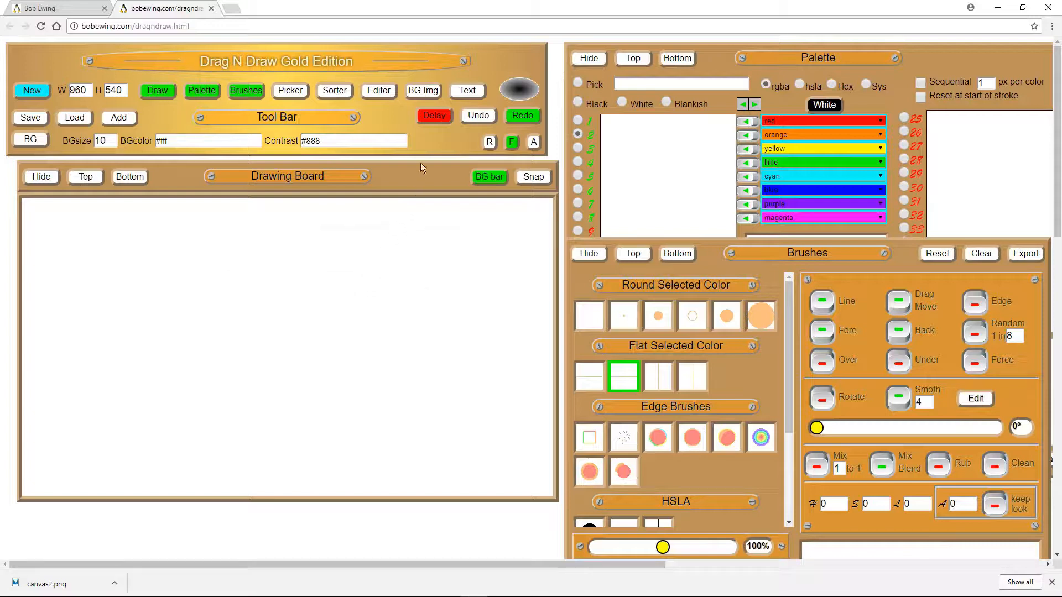
Select the System brush in the Brushes window for use on the blank Drawing Board.
scroll(428, 255, "down", 5)
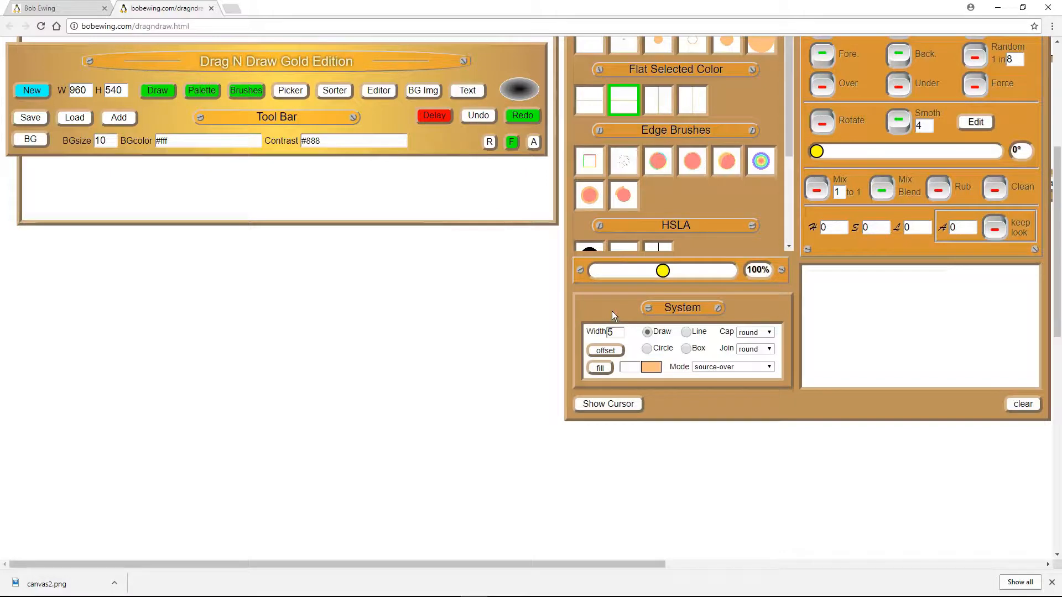
left_click(632, 348)
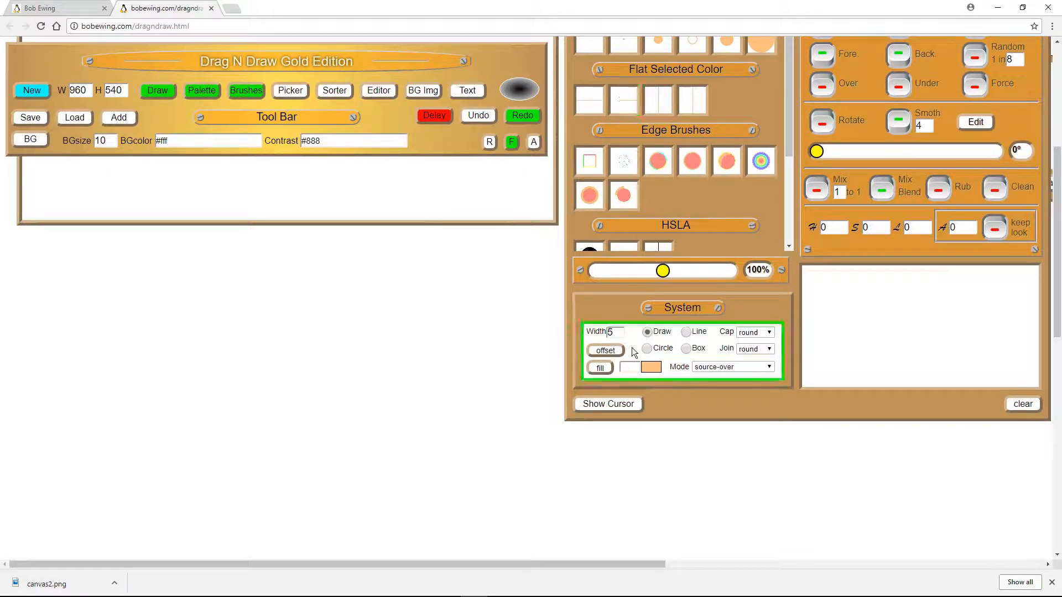
scroll(433, 263, "up", 4)
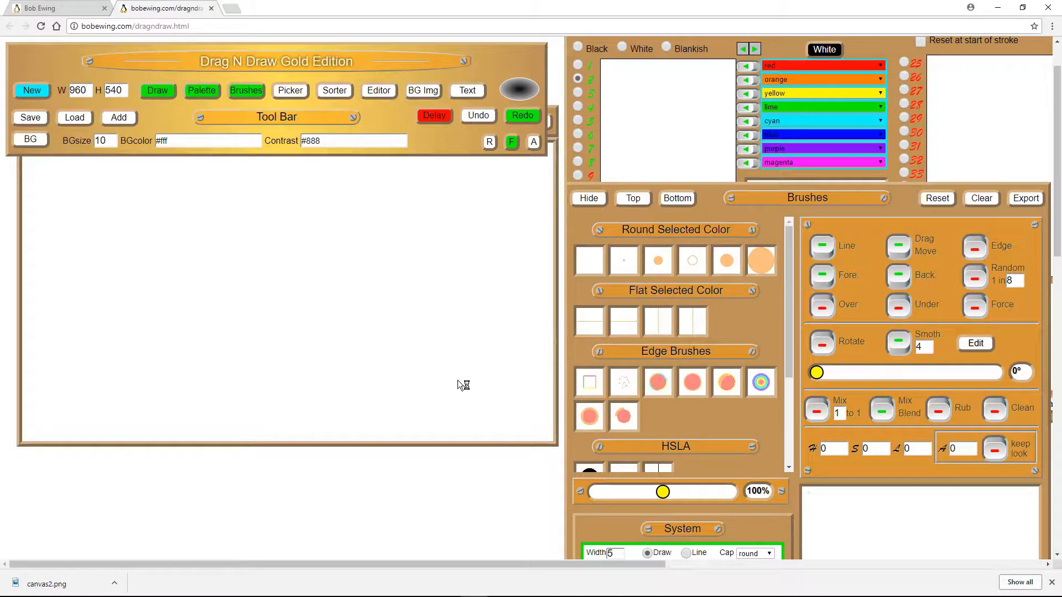
scroll(457, 378, "down", 4)
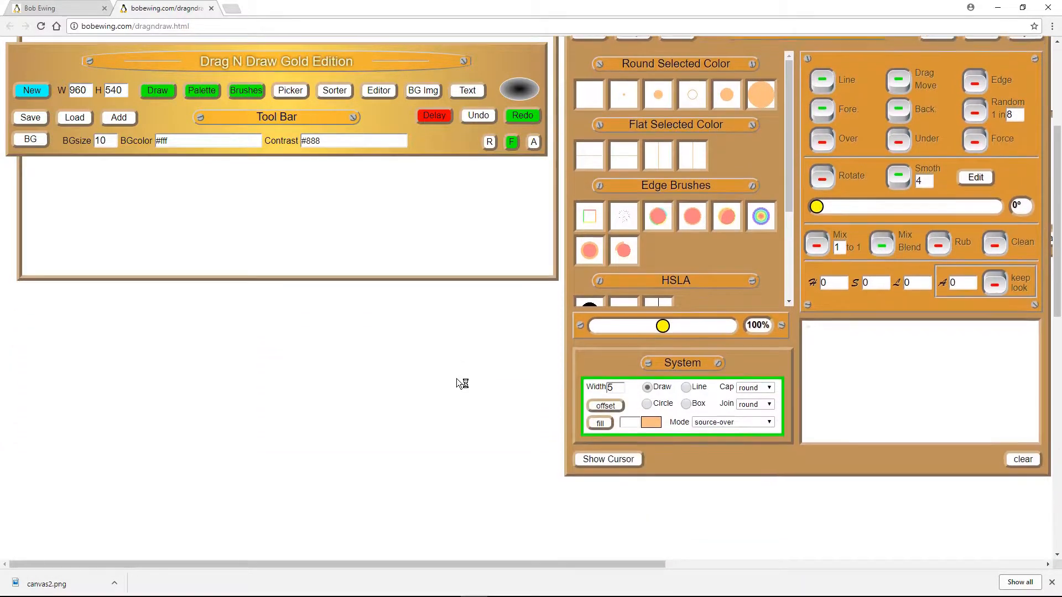
scroll(457, 378, "up", 3)
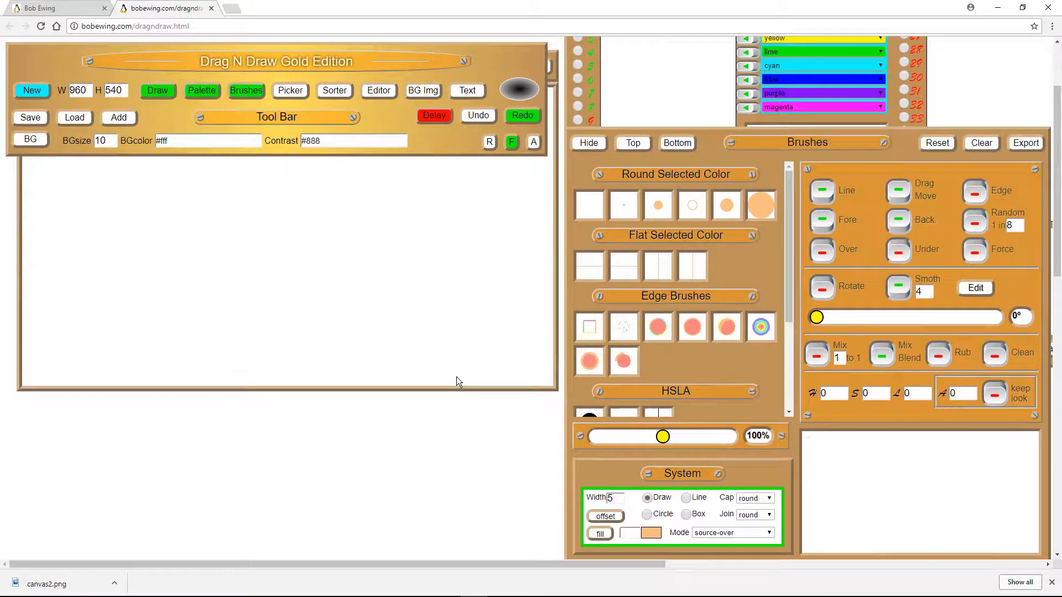
Draw two freehand orange curves that cross each other on the blank Drawing Board with the System brush at width 5.
scroll(457, 376, "down", 2)
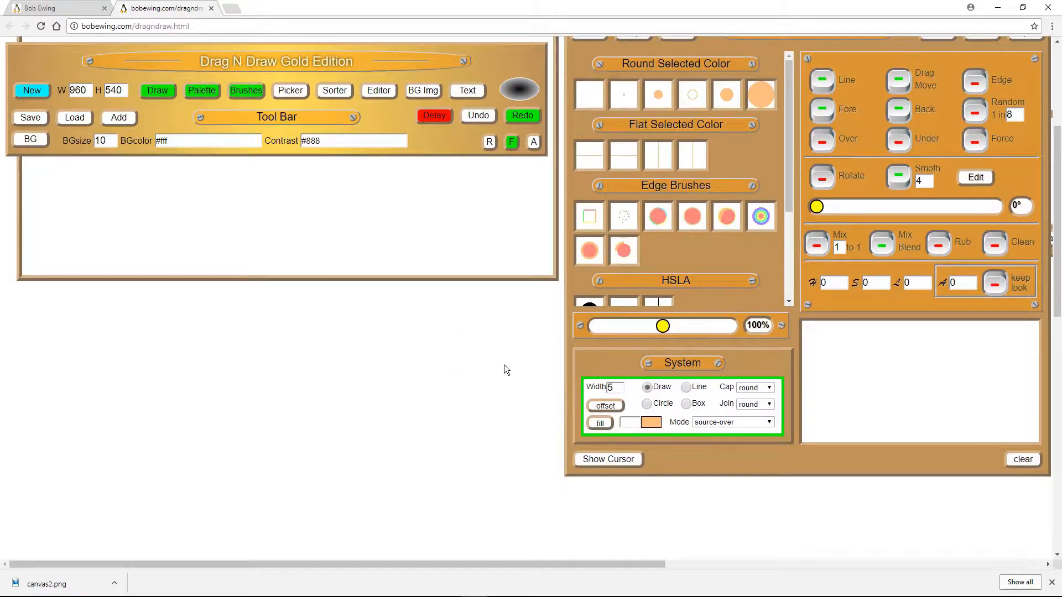
scroll(501, 359, "up", 4)
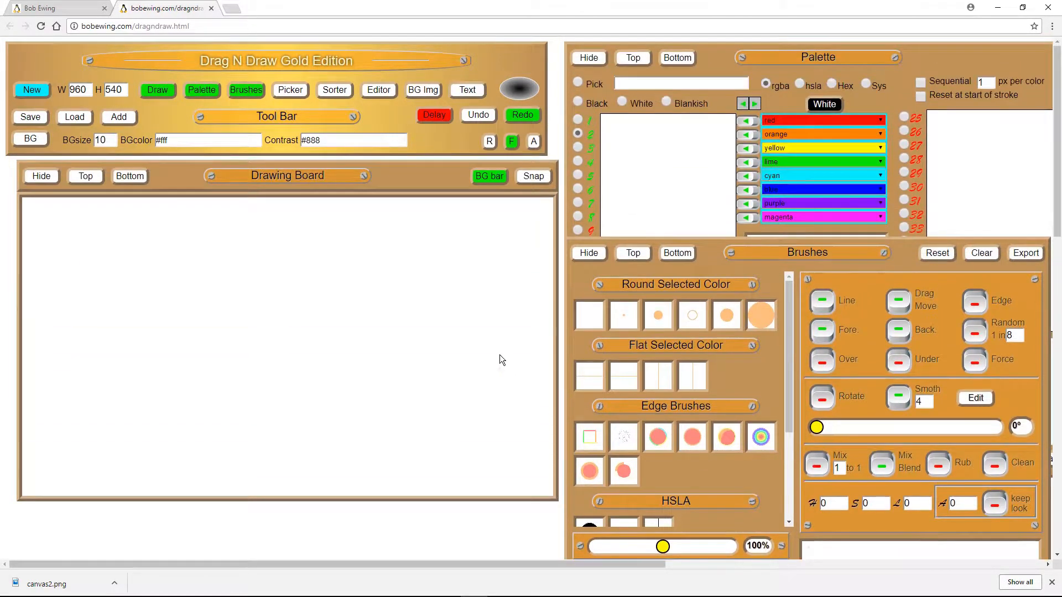
scroll(498, 356, "down", 4)
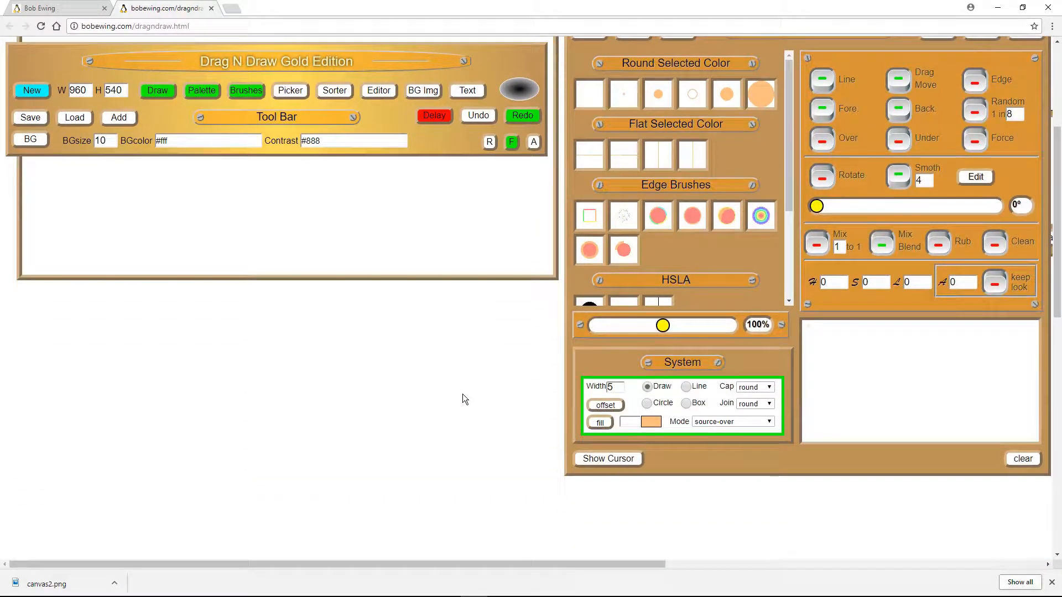
scroll(459, 392, "up", 2)
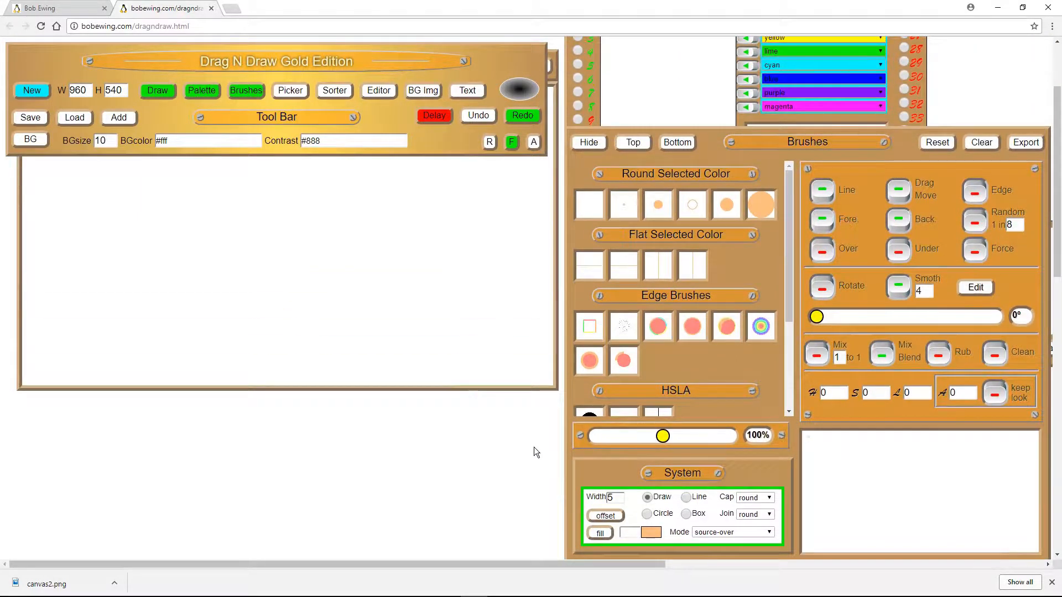
mouse_move(255, 287)
left_mouse_down()
mouse_move(485, 310)
mouse_move(421, 312)
mouse_move(228, 258)
left_mouse_up()
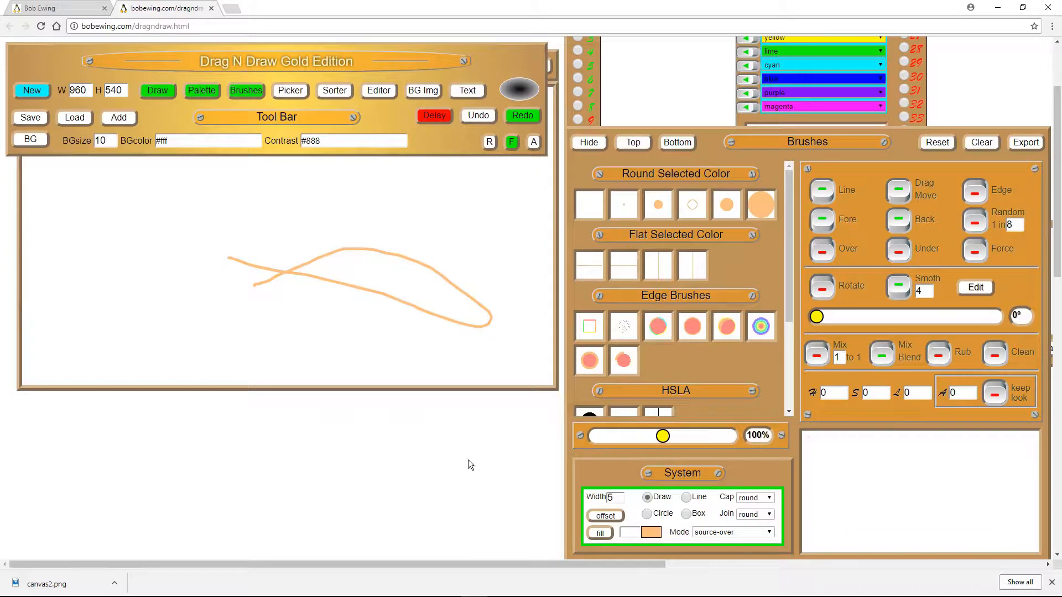
left_click_drag(270, 188, 284, 299)
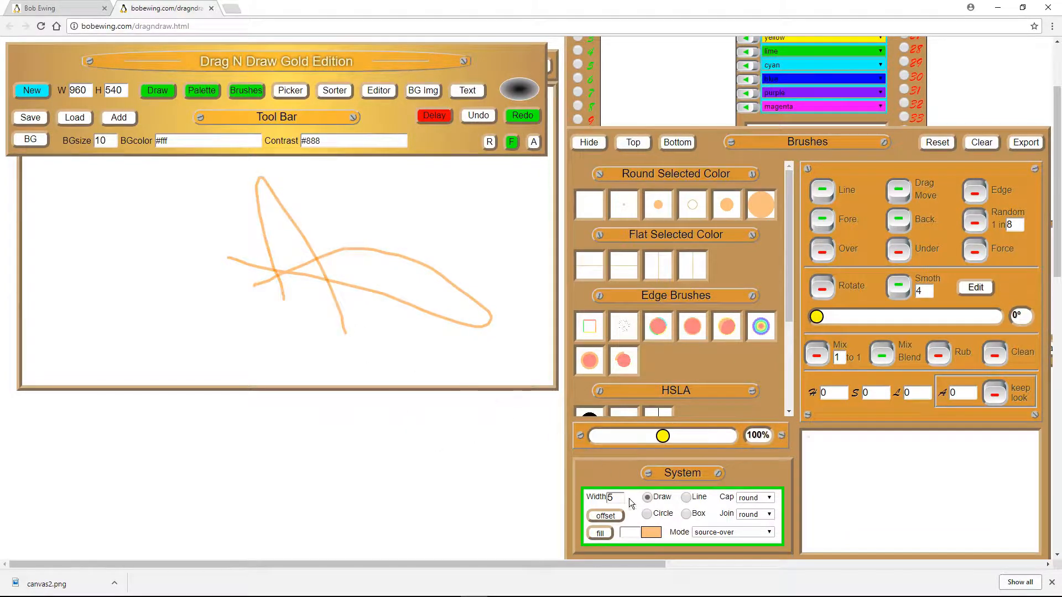
Draw an orange circle outline with the System brush, then turn fill on and draw a filled box overlapping it.
left_click(647, 514)
left_click_drag(362, 241, 465, 367)
left_click(597, 533)
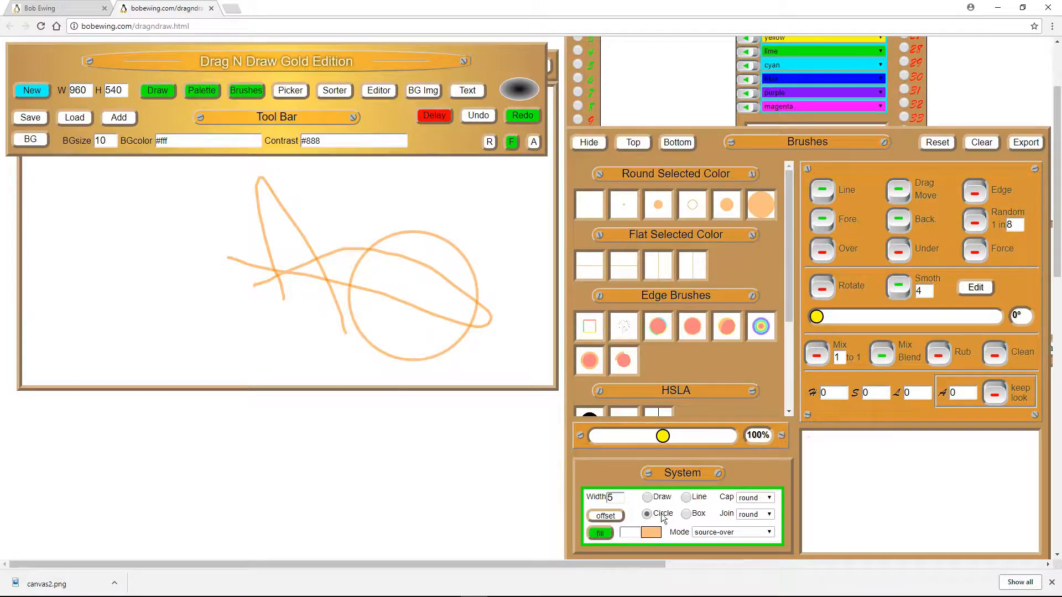
left_click(686, 514)
left_click_drag(290, 222, 383, 314)
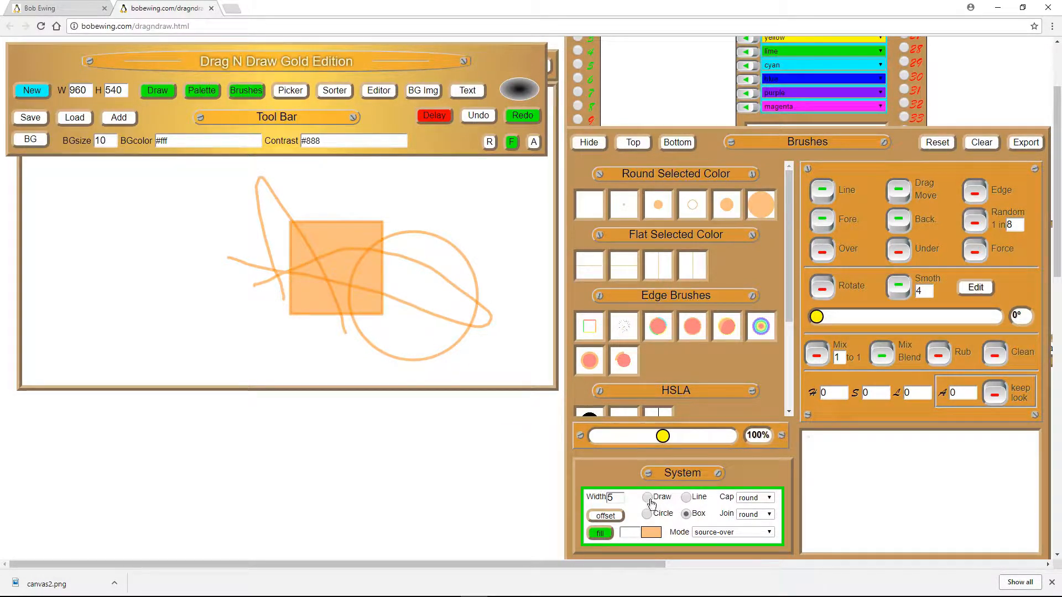
Draw a straight diagonal orange line, then switch back to Draw and sketch two filled freehand shapes on the Drawing Board.
left_click(687, 497)
left_click_drag(84, 239, 319, 337)
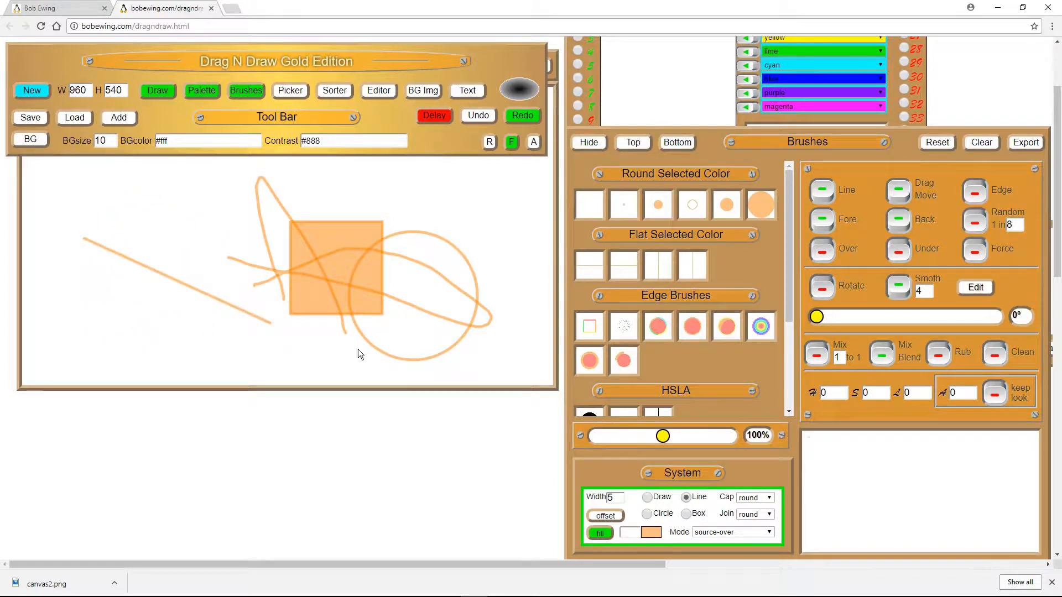
left_click(647, 498)
mouse_move(138, 204)
left_mouse_down()
mouse_move(188, 309)
mouse_move(93, 260)
mouse_move(69, 205)
left_mouse_up()
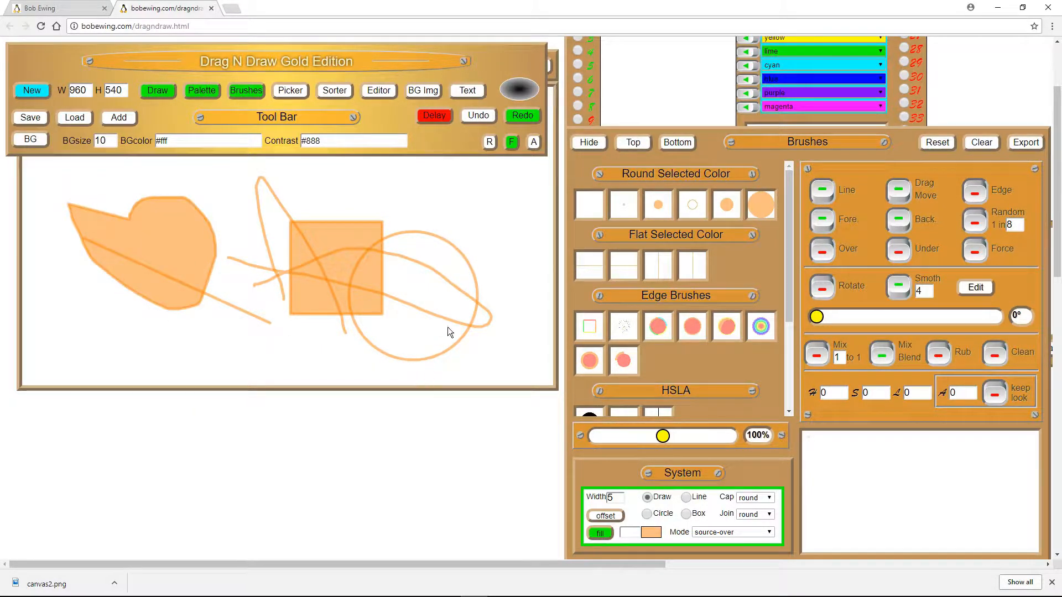
mouse_move(468, 168)
left_mouse_down()
mouse_move(514, 282)
mouse_move(446, 218)
mouse_move(388, 199)
mouse_move(458, 280)
mouse_move(400, 272)
mouse_move(312, 225)
mouse_move(420, 338)
mouse_move(323, 335)
mouse_move(305, 290)
mouse_move(503, 185)
mouse_move(510, 226)
mouse_move(412, 292)
mouse_move(298, 355)
left_mouse_up()
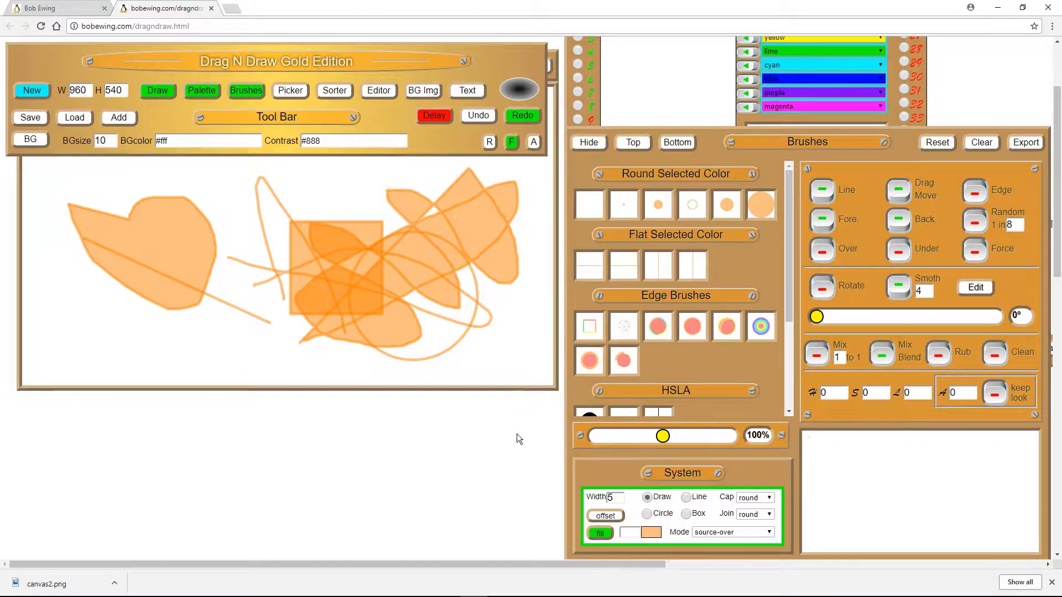
Set the System brush's mode to multiply, turn Delay off and choose the Circle shape.
left_click(770, 533)
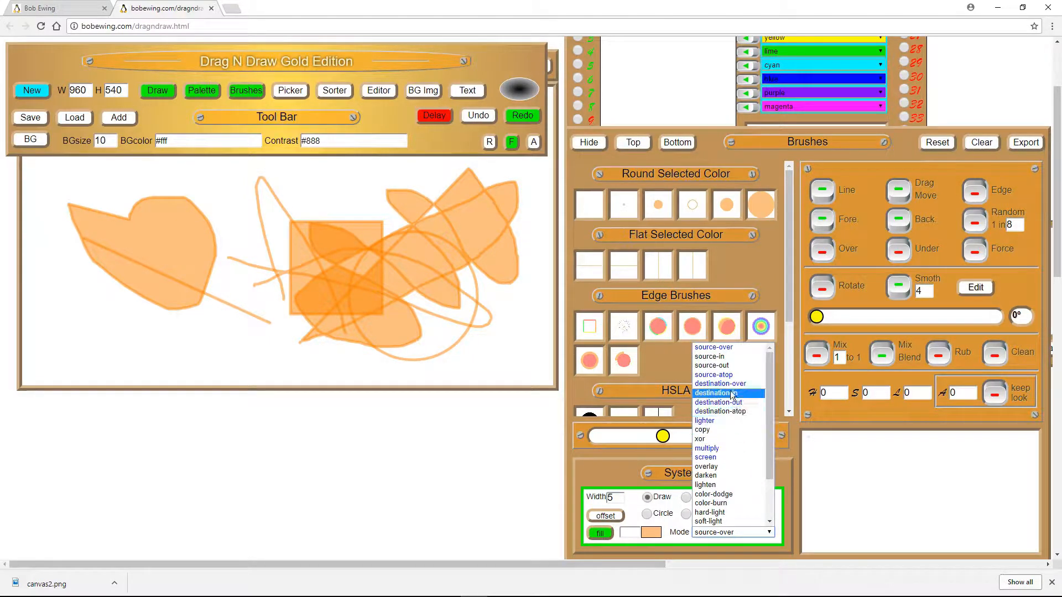
left_click(718, 448)
scroll(276, 407, "up", 2)
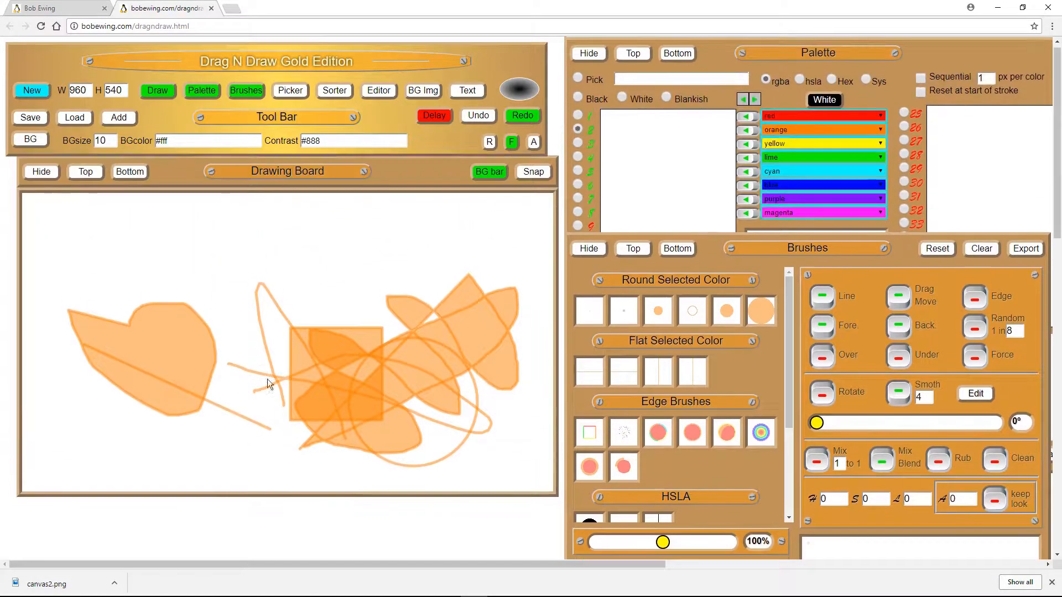
left_click(434, 117)
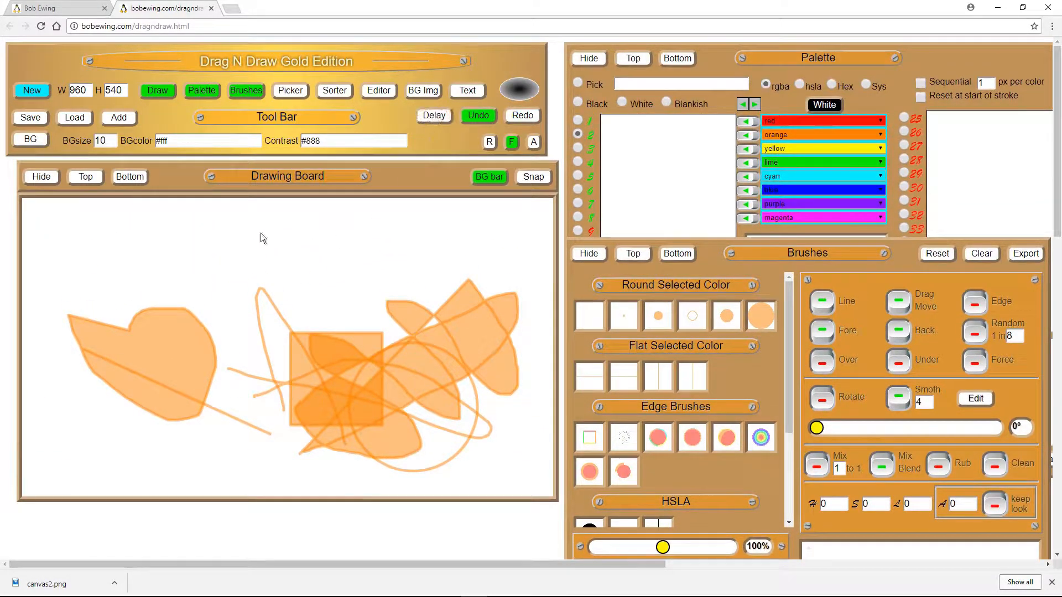
scroll(491, 394, "down", 2)
left_click(607, 517)
scroll(486, 497, "up", 2)
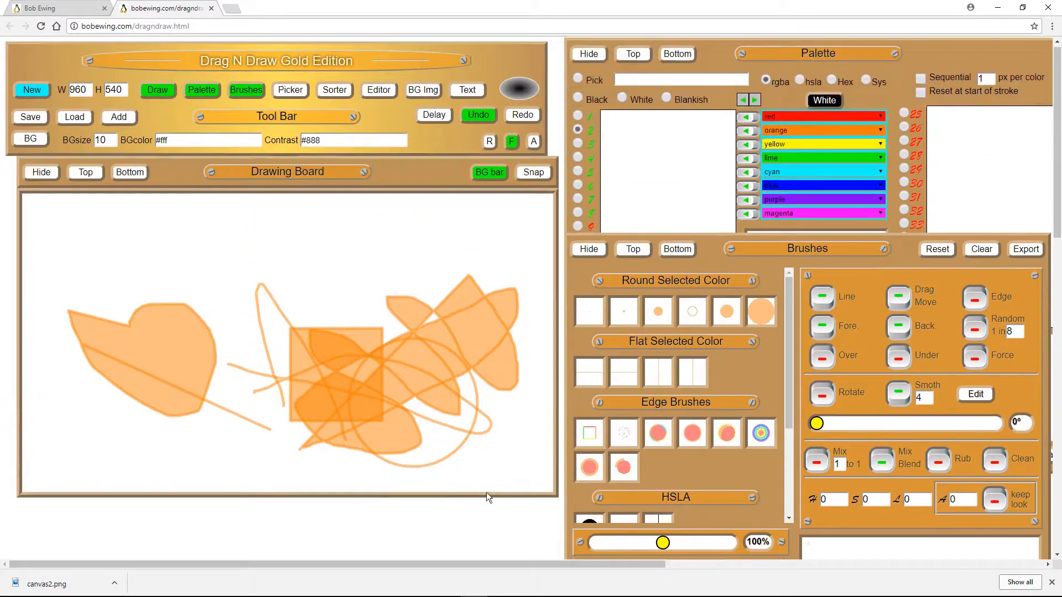
Draw three overlapping semi-transparent filled circles in orange, yellow and lime on the upper part of the Drawing Board.
left_click_drag(206, 222, 289, 299)
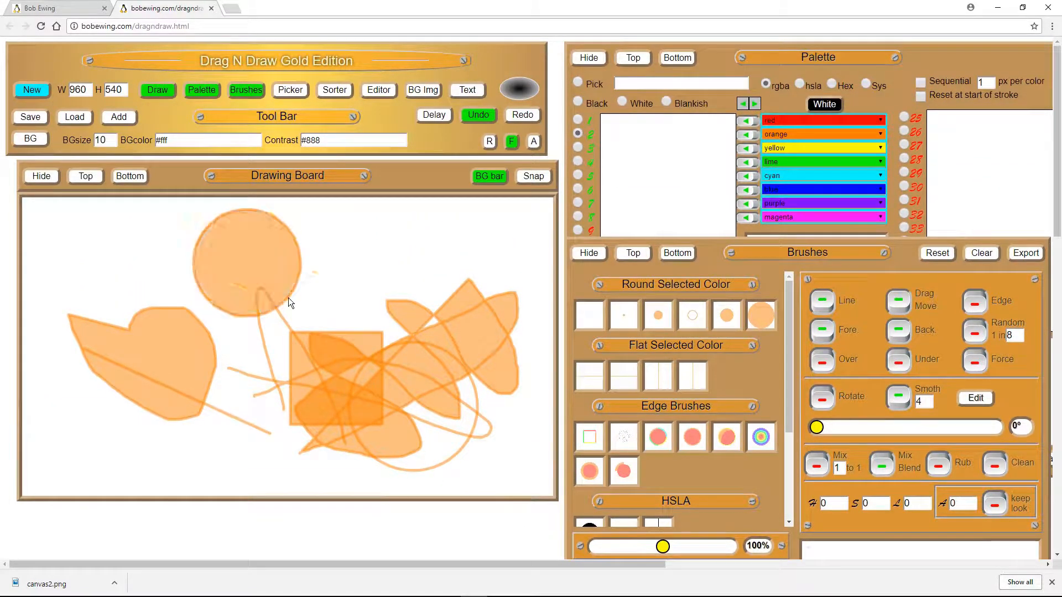
left_click(578, 147)
left_click_drag(382, 211, 257, 331)
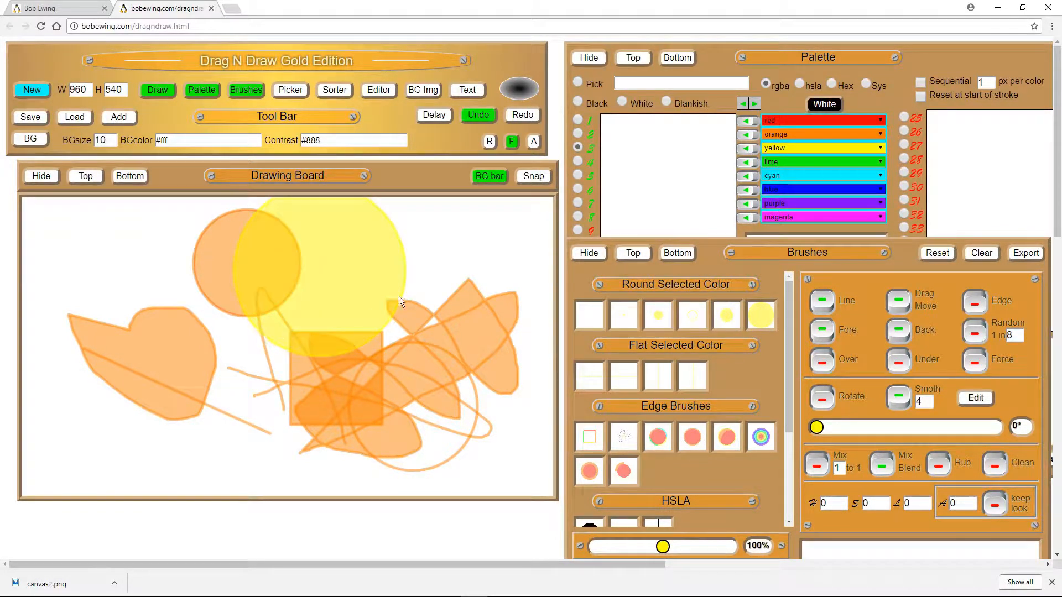
left_click(578, 162)
left_click_drag(264, 271, 249, 401)
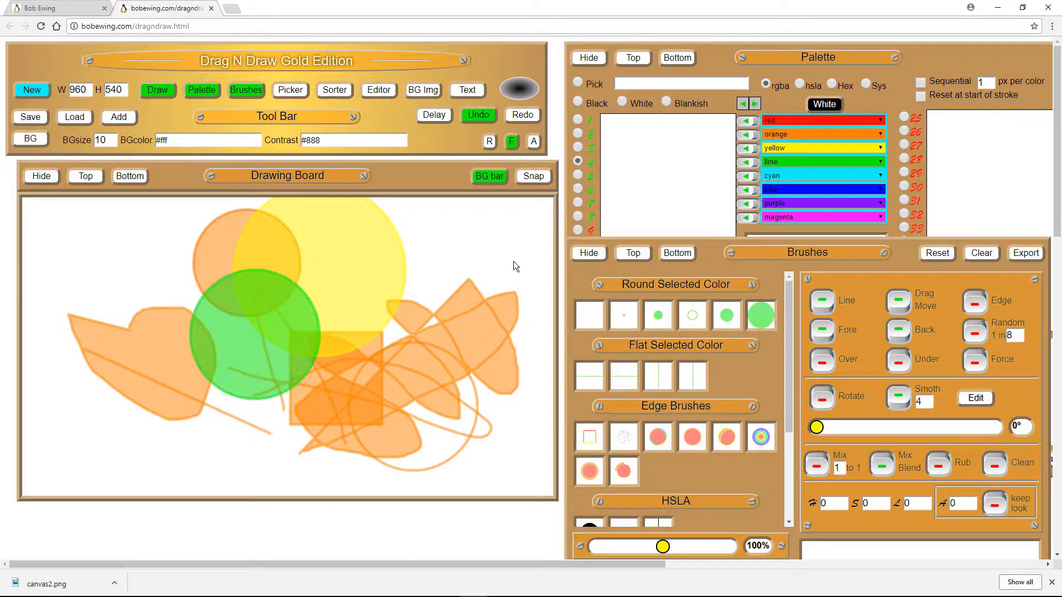
Switch all palette colors to their opaque versions and draw overlapping filled circles in lime, yellow and blue.
left_click(756, 104)
left_click_drag(417, 288, 459, 317)
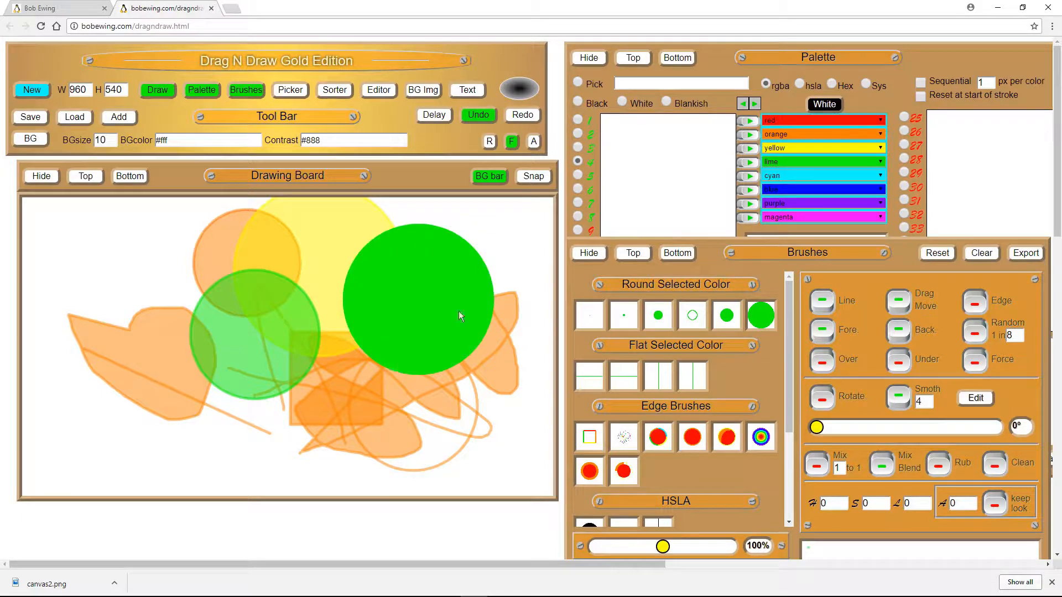
left_click(579, 148)
left_click_drag(350, 331, 404, 381)
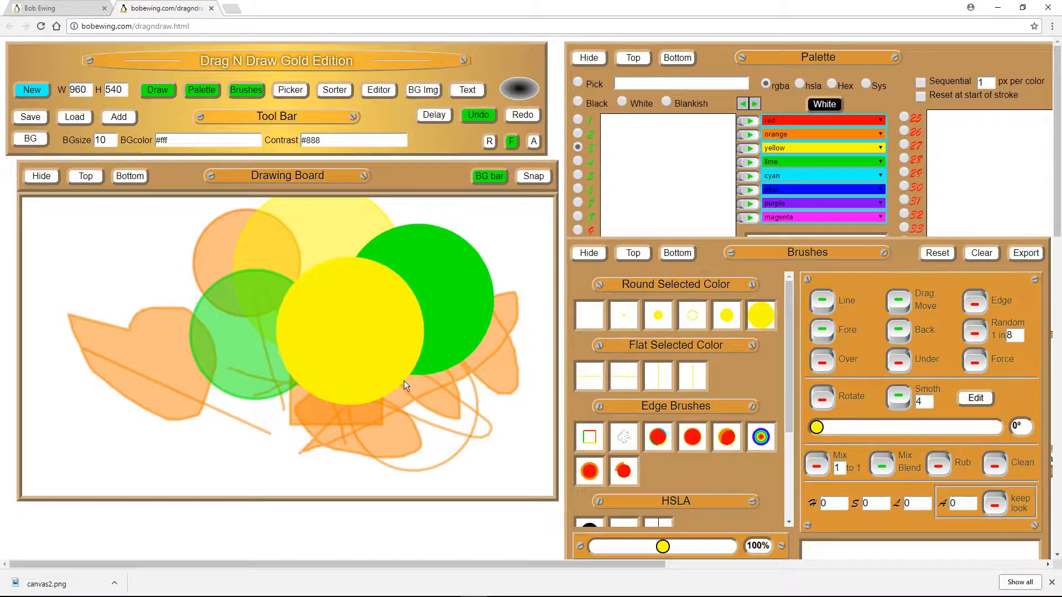
left_click(581, 191)
left_click_drag(425, 292, 417, 440)
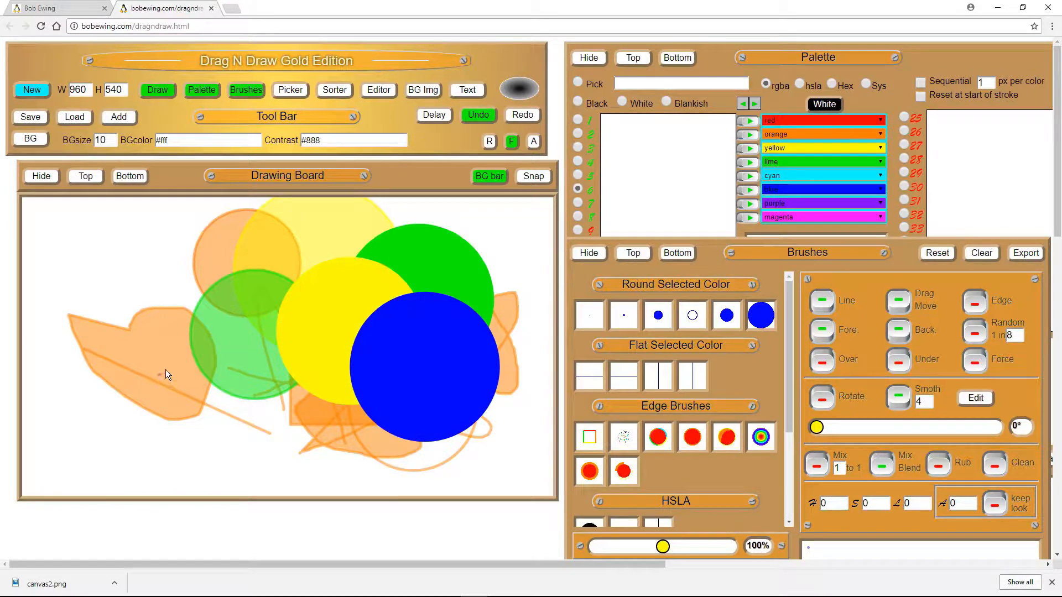
Start a new blank picture, confirming the loss of the current one, and turn Delay on.
scroll(526, 429, "down", 3)
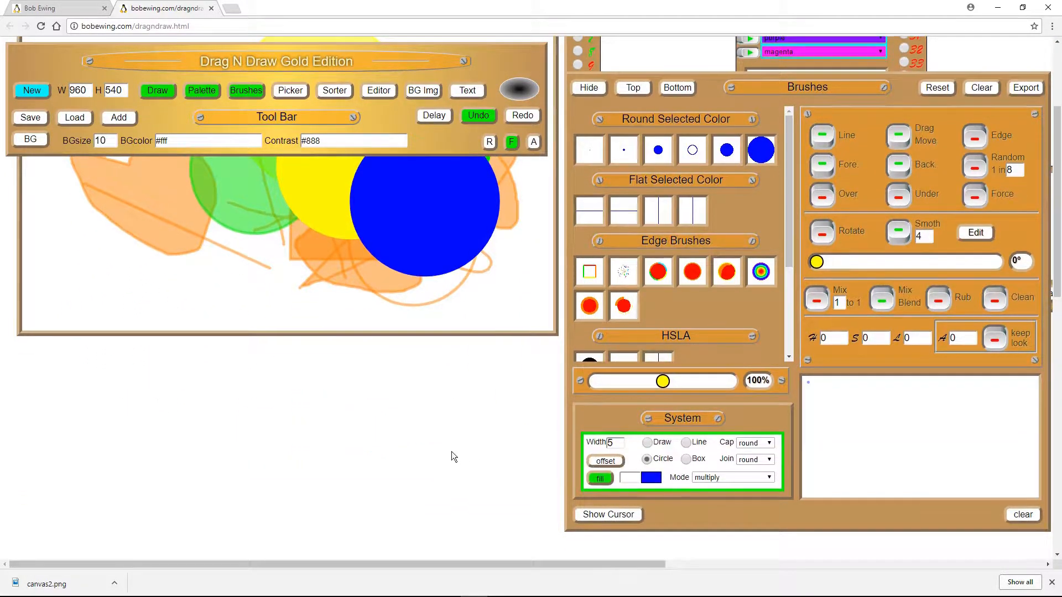
scroll(453, 455, "up", 3)
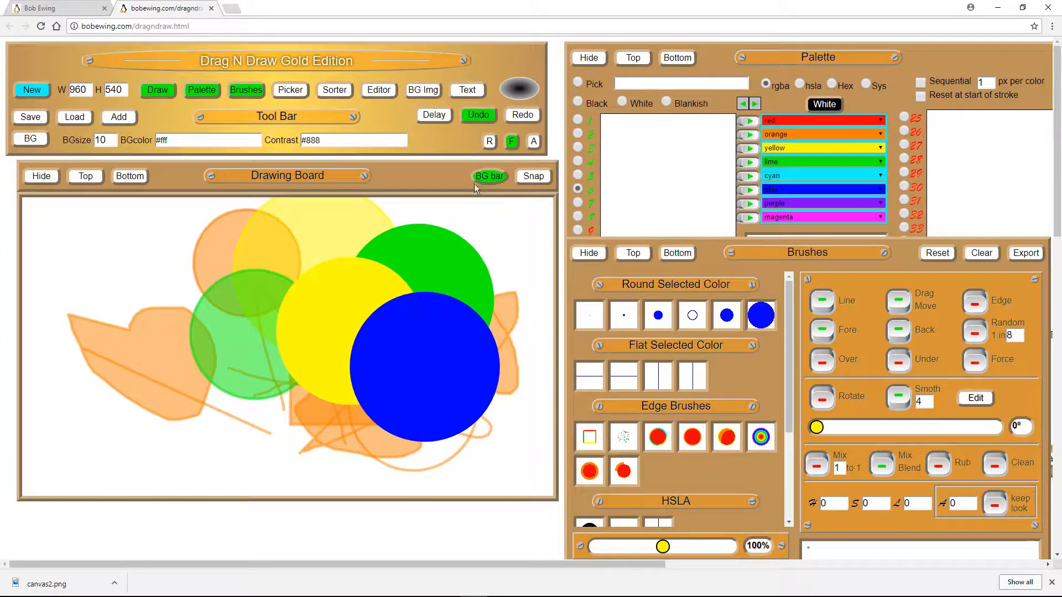
left_click(32, 90)
left_click(247, 268)
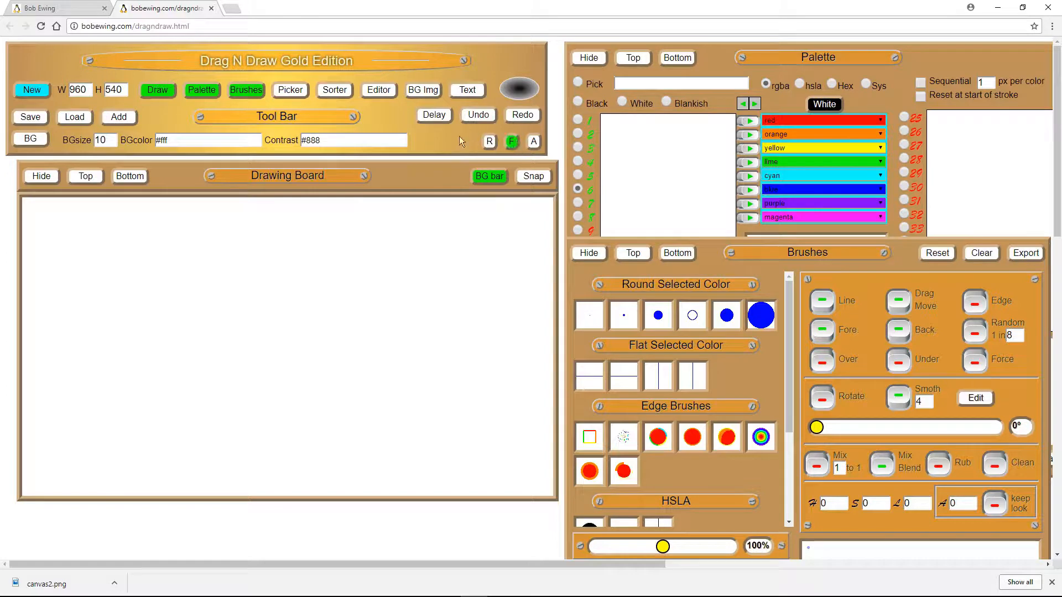
left_click(434, 115)
Draw five overlapping opaque filled circles in multiply mode, colored blue, lime, yellow, cyan and magenta.
left_click_drag(299, 245, 372, 362)
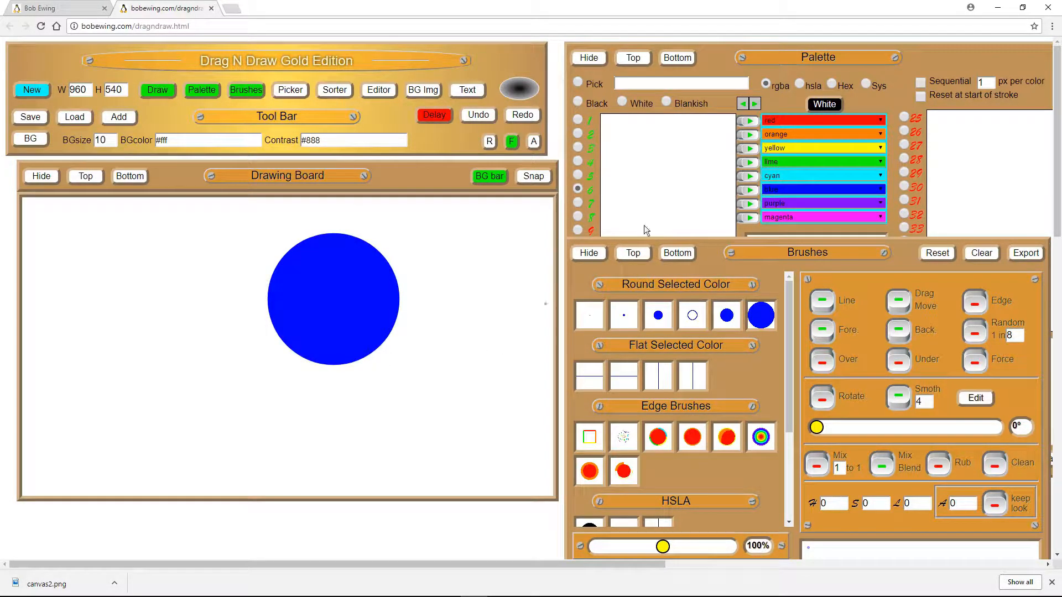
left_click(578, 161)
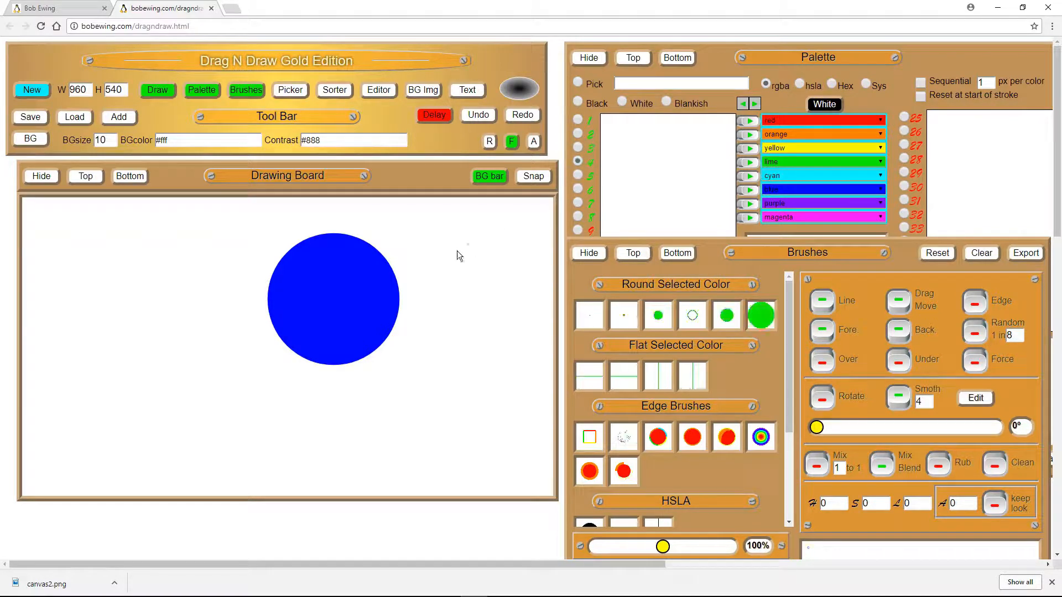
left_click_drag(385, 307, 350, 354)
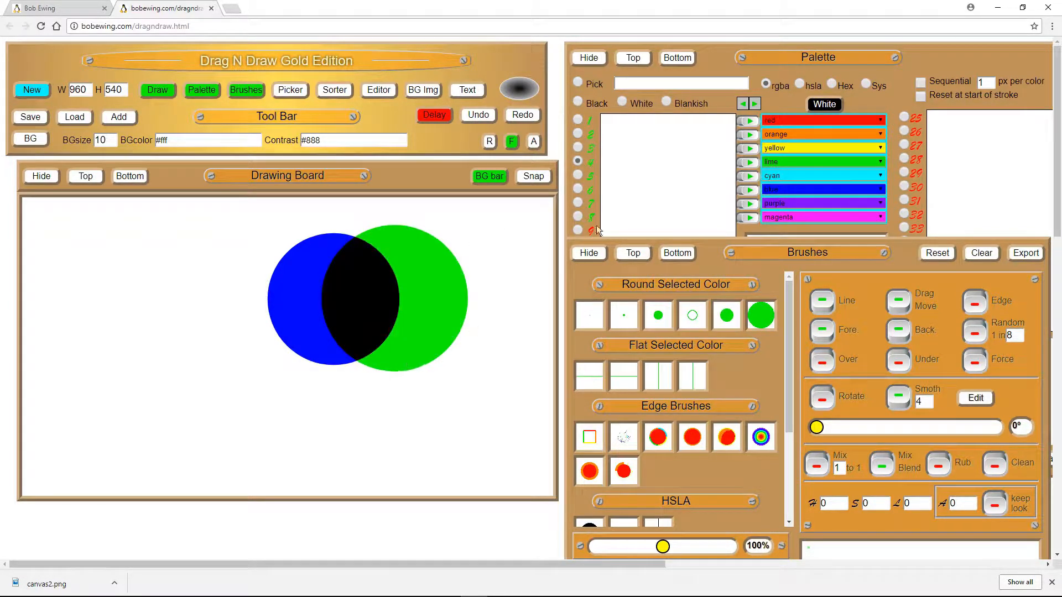
left_click(578, 147)
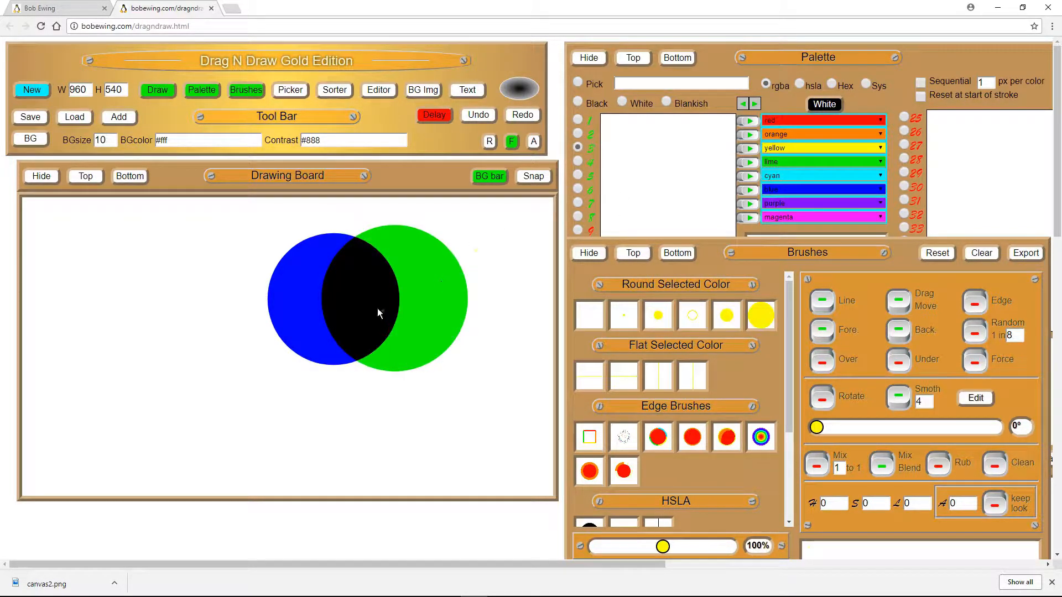
left_click_drag(354, 329, 387, 449)
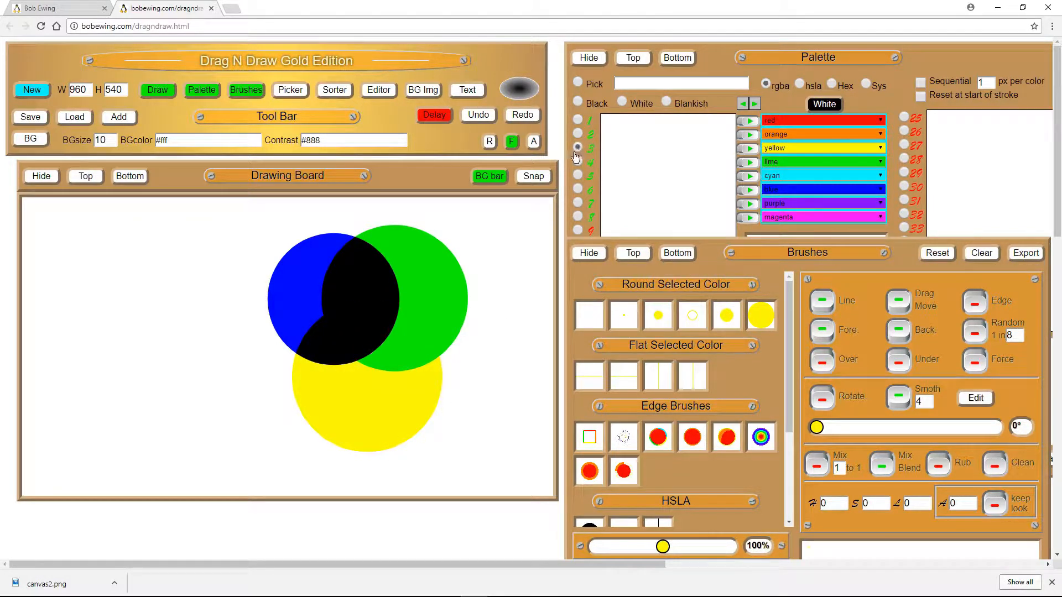
left_click(577, 177)
left_click_drag(290, 408, 348, 457)
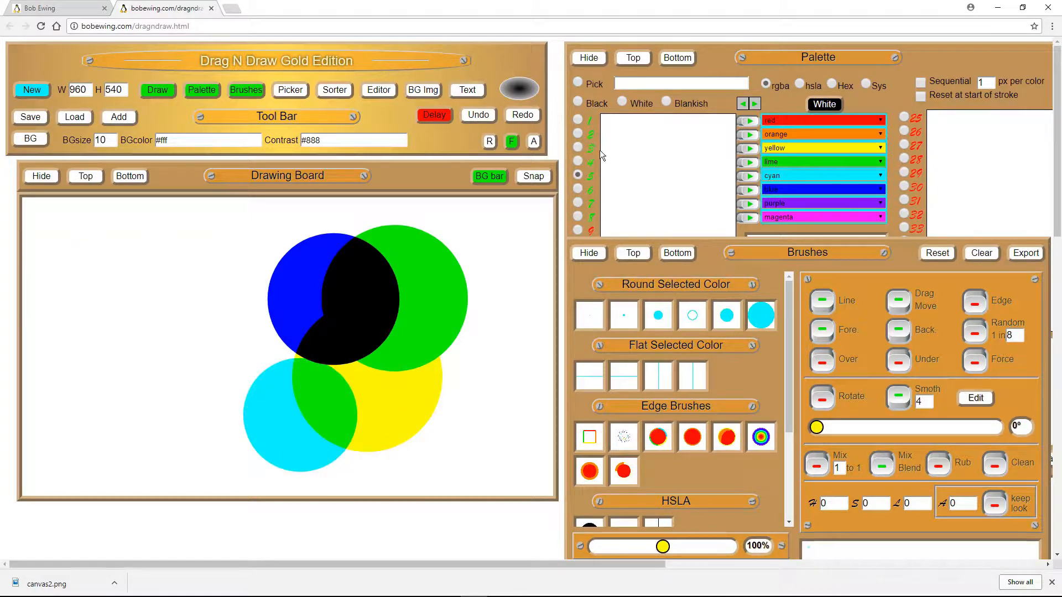
left_click(578, 216)
left_click_drag(350, 397, 459, 466)
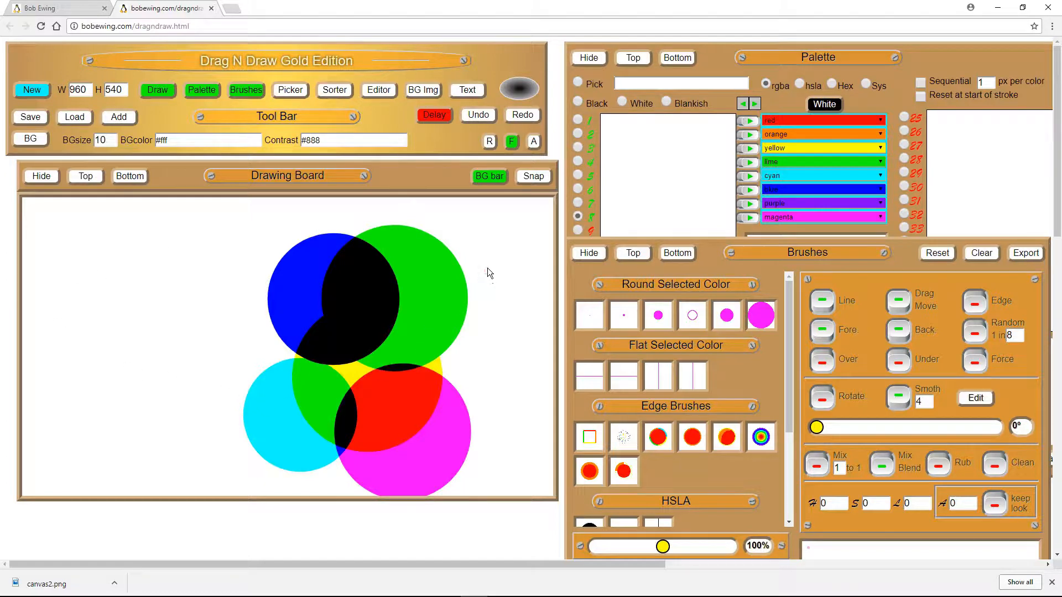
Set the System brush's mode to screen and select the lime palette color.
scroll(472, 261, "down", 5)
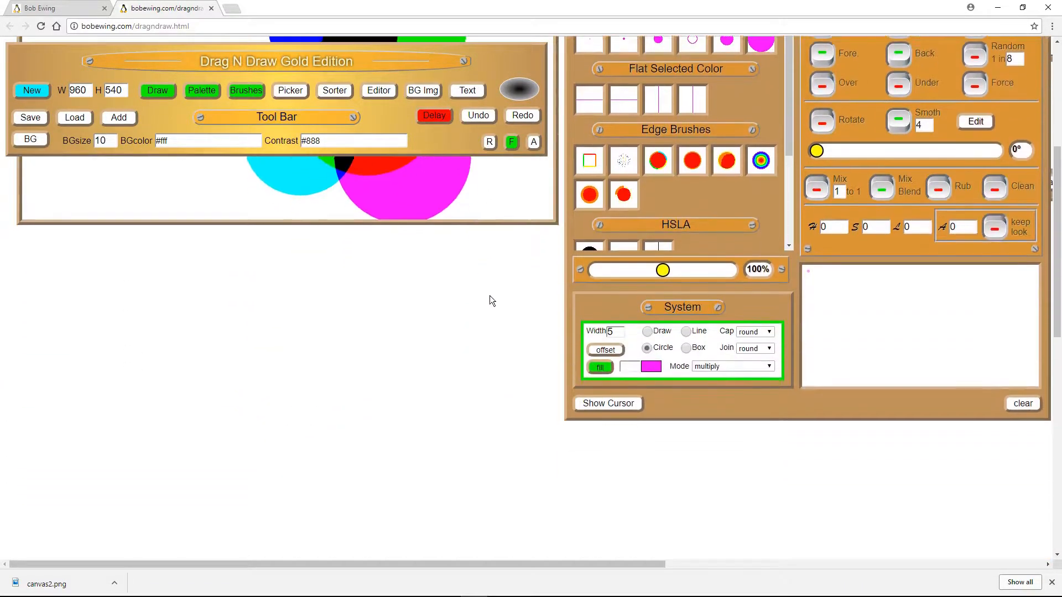
left_click(770, 367)
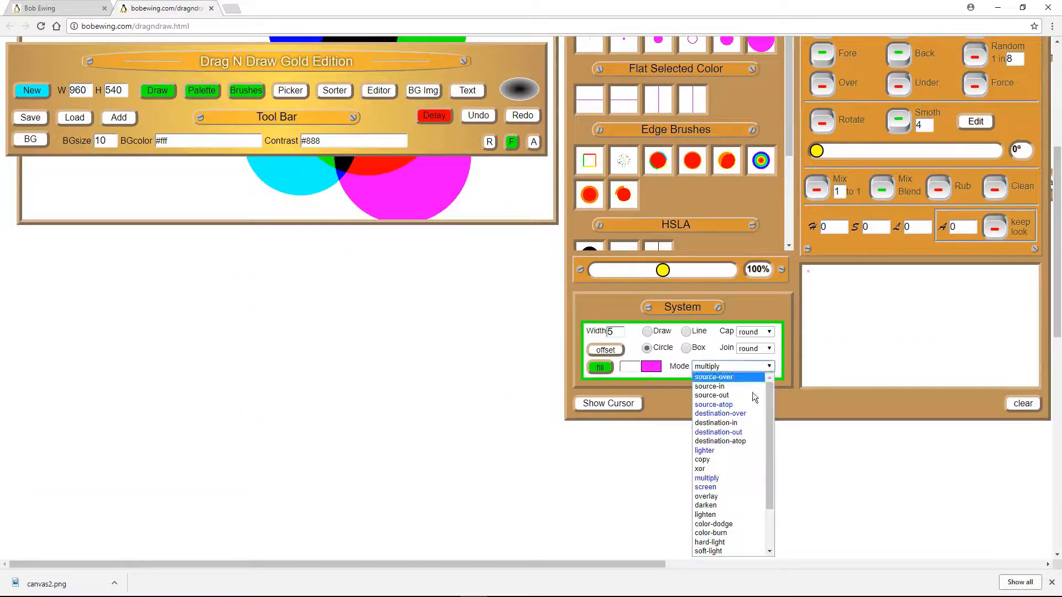
left_click(720, 489)
scroll(434, 436, "up", 5)
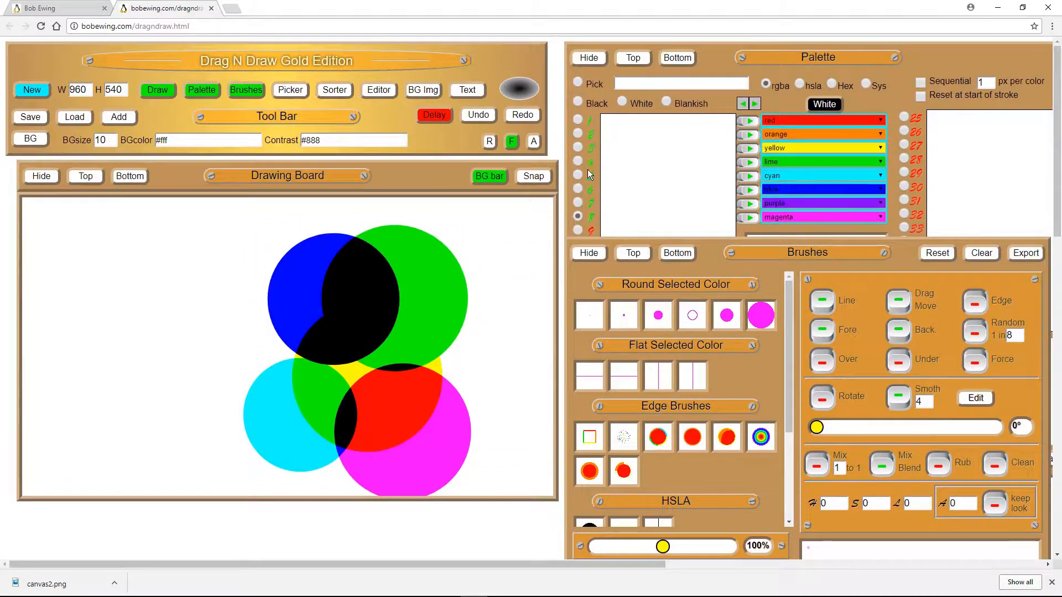
left_click(578, 162)
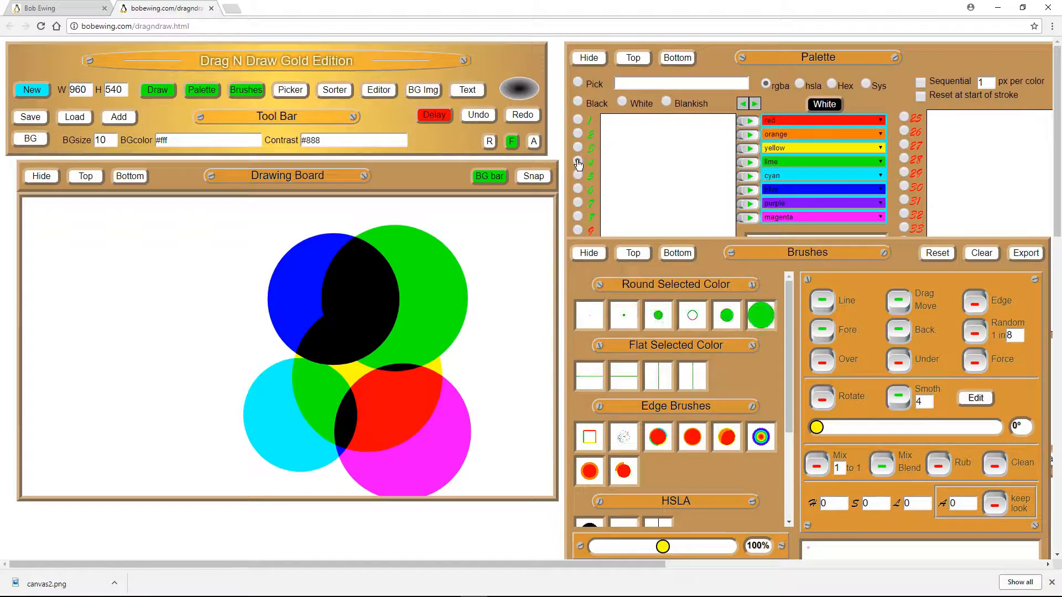
Draw an opaque lime filled circle and an opaque red one overlapping the existing circles in screen mode.
left_click_drag(206, 249, 295, 325)
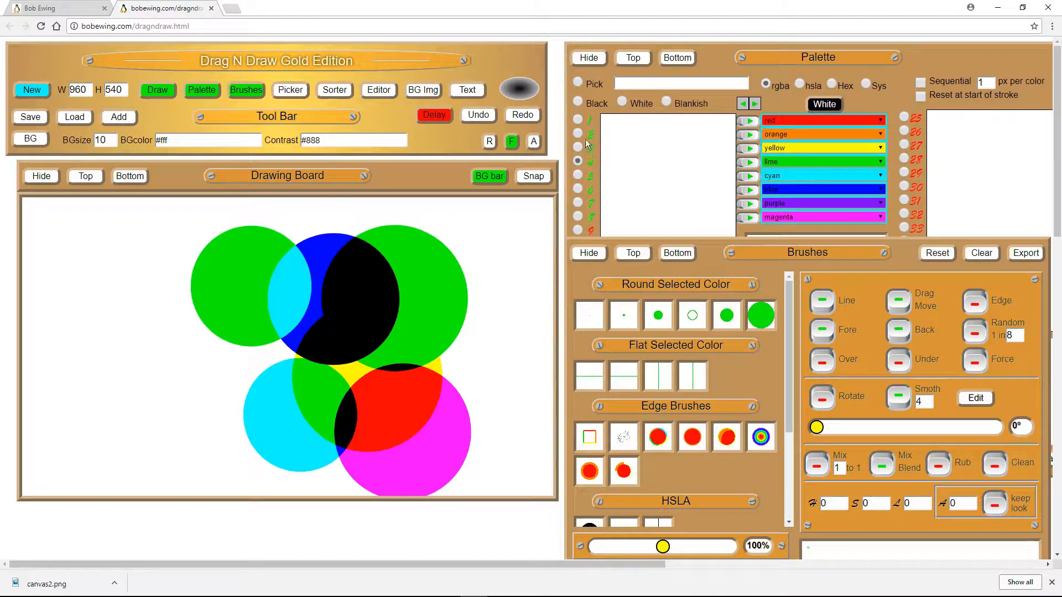
left_click(577, 119)
left_click_drag(277, 324, 260, 430)
Look through the System brush's blend modes and set the mode to color-dodge.
scroll(380, 420, "down", 4)
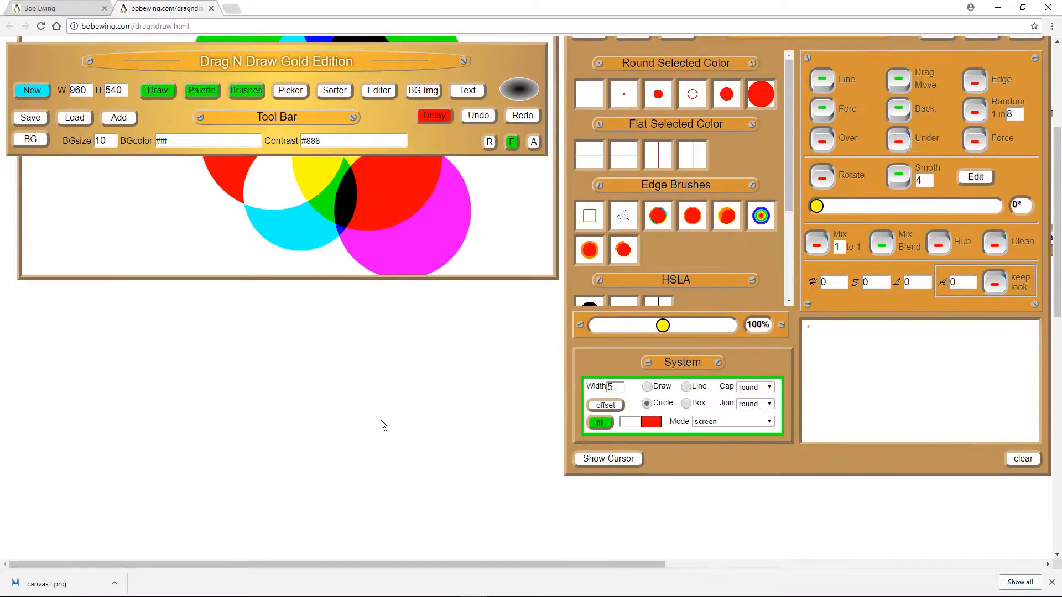
scroll(381, 420, "down", 1)
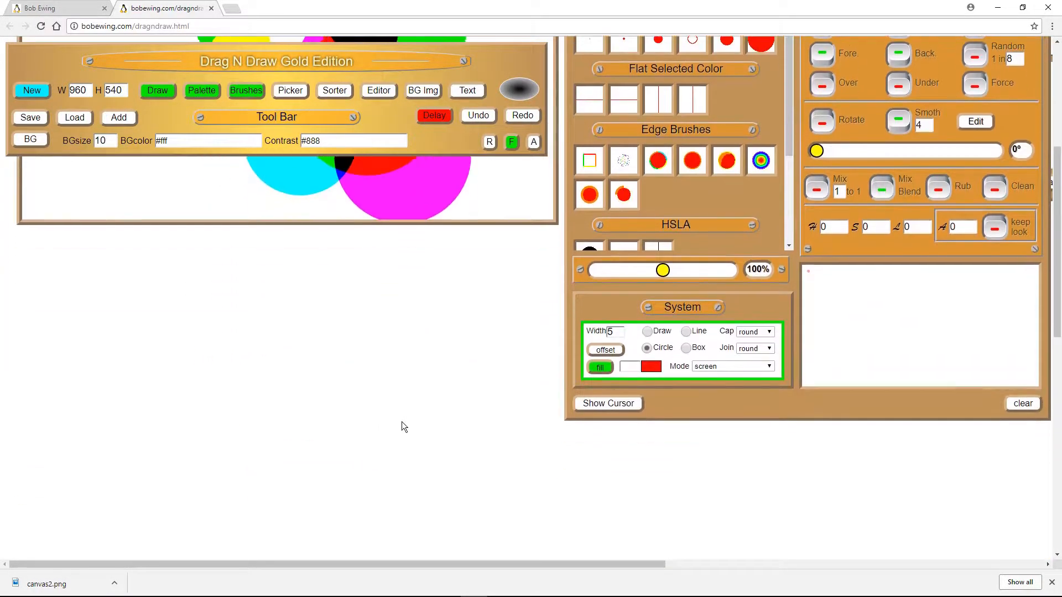
left_click(769, 368)
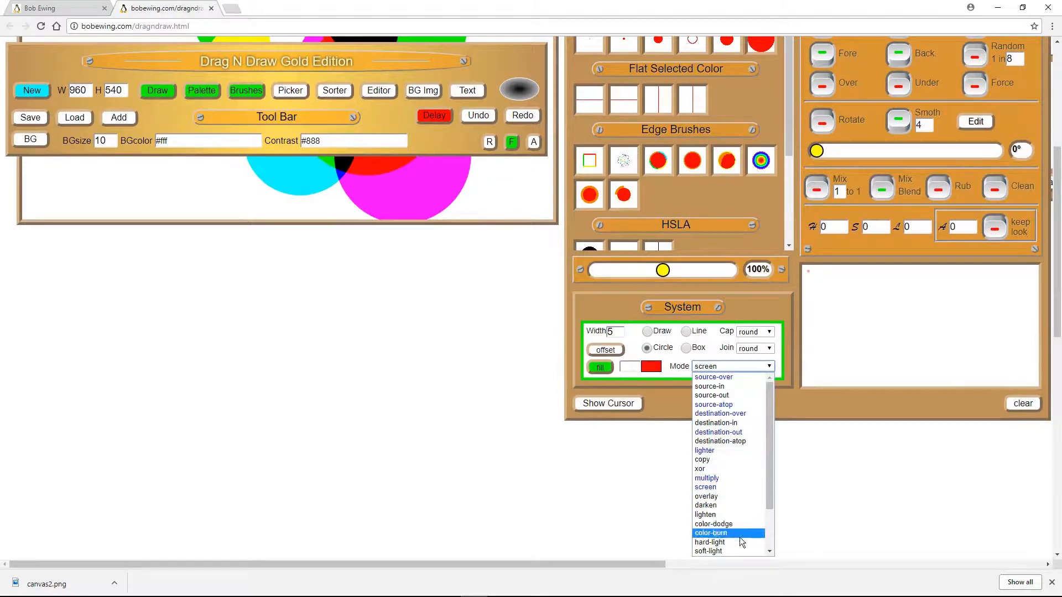
left_click(768, 525)
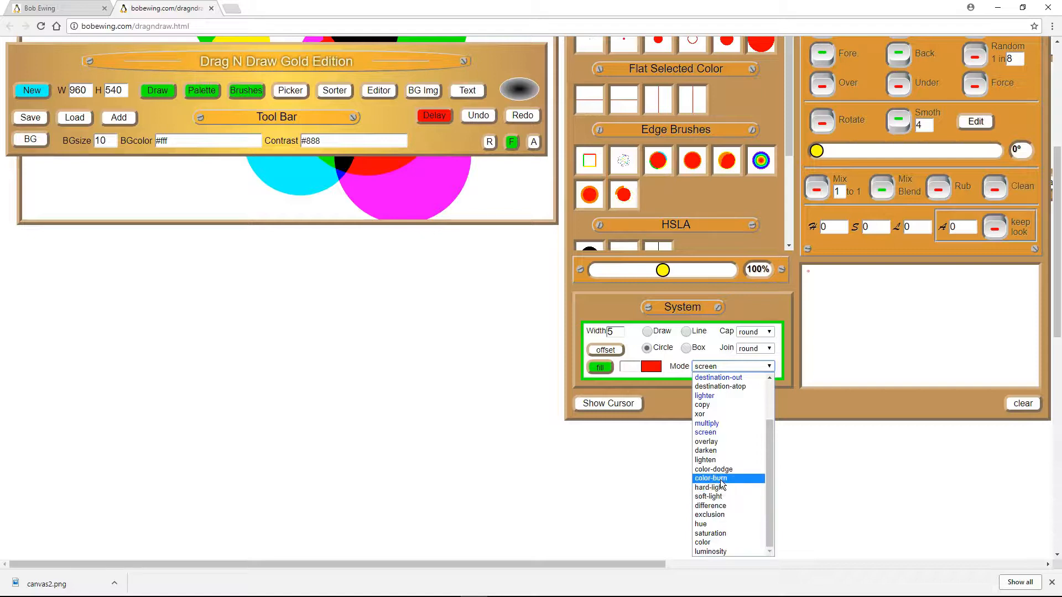
scroll(406, 393, "up", 5)
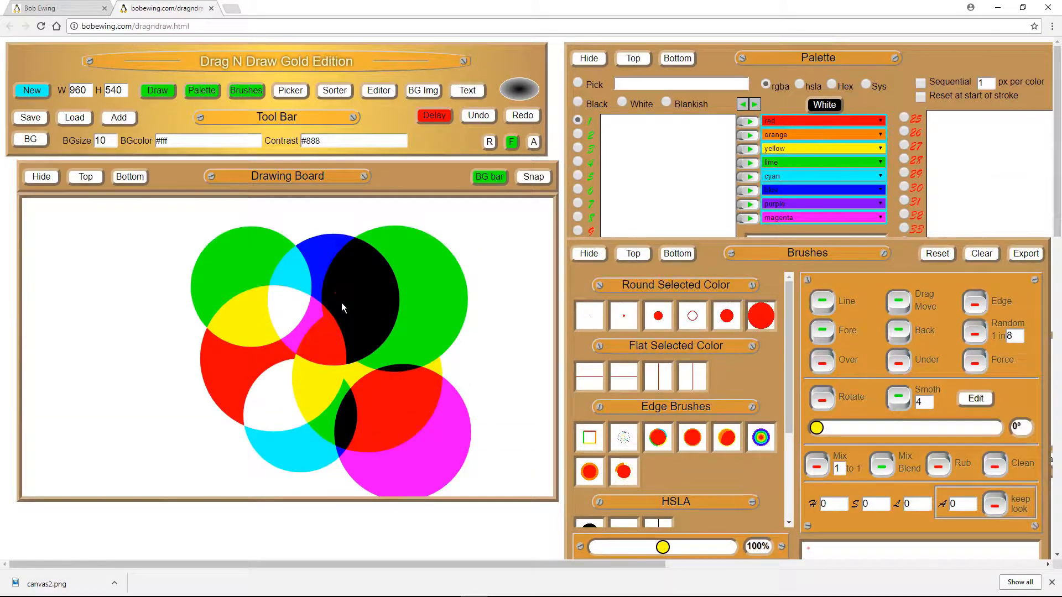
scroll(524, 457, "down", 5)
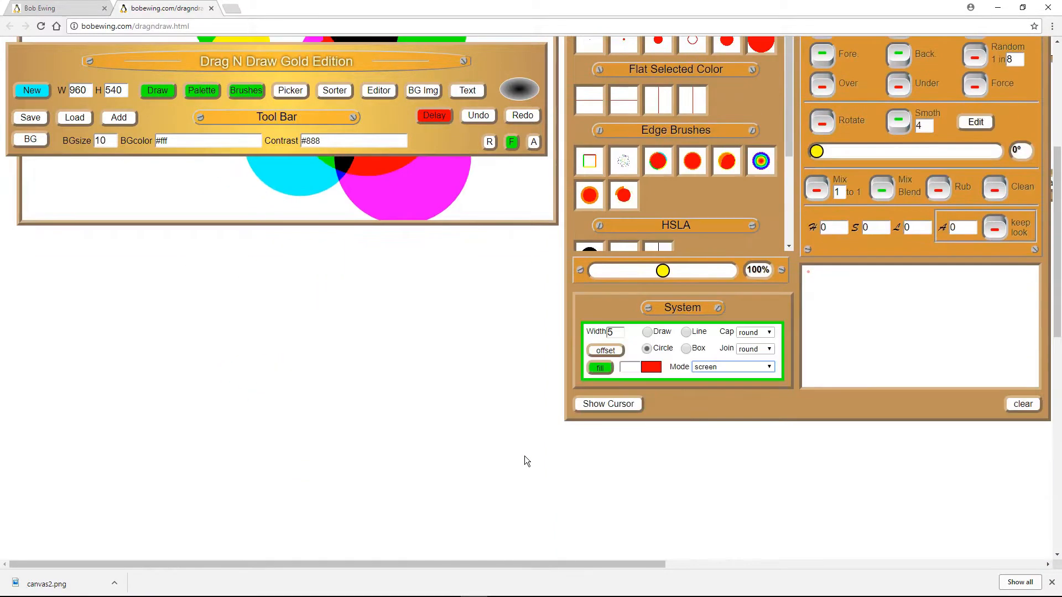
left_click(768, 368)
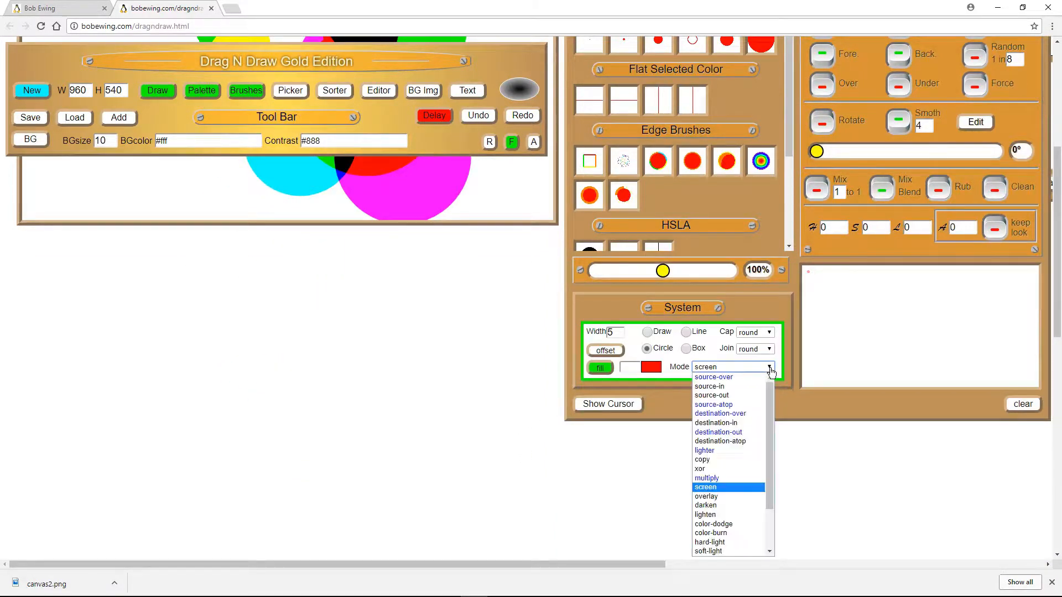
left_click(744, 523)
Draw one red and two blue filled circles around the existing circles in color-dodge mode.
scroll(395, 439, "up", 5)
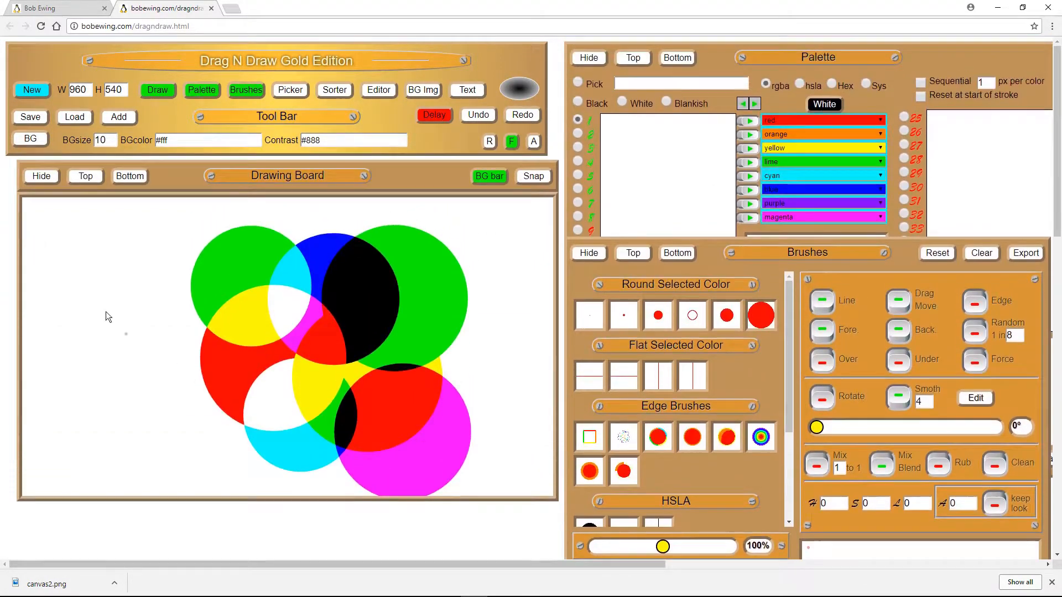
left_click_drag(136, 287, 246, 362)
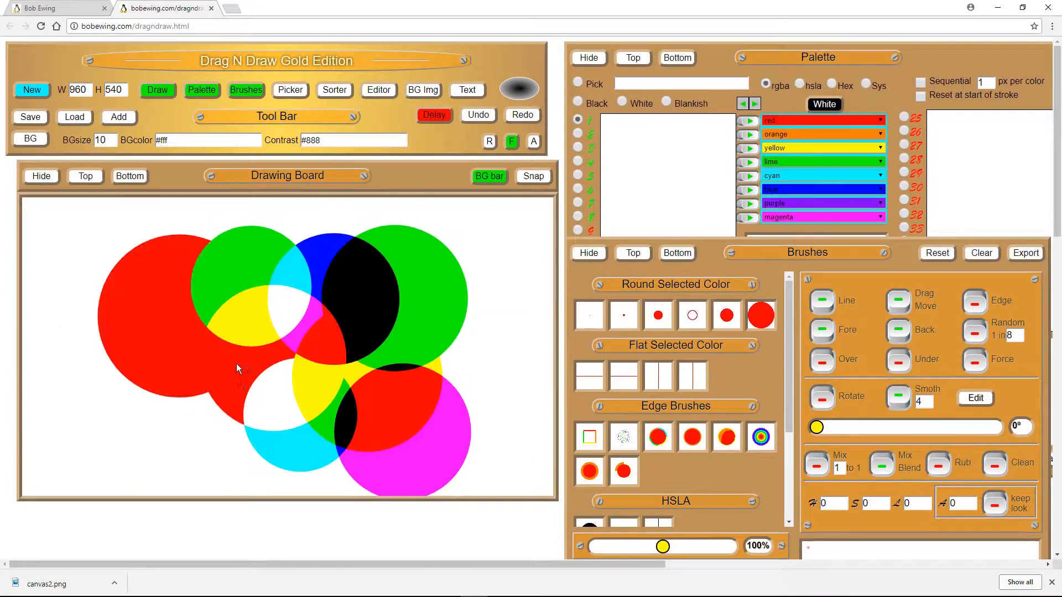
left_click(578, 189)
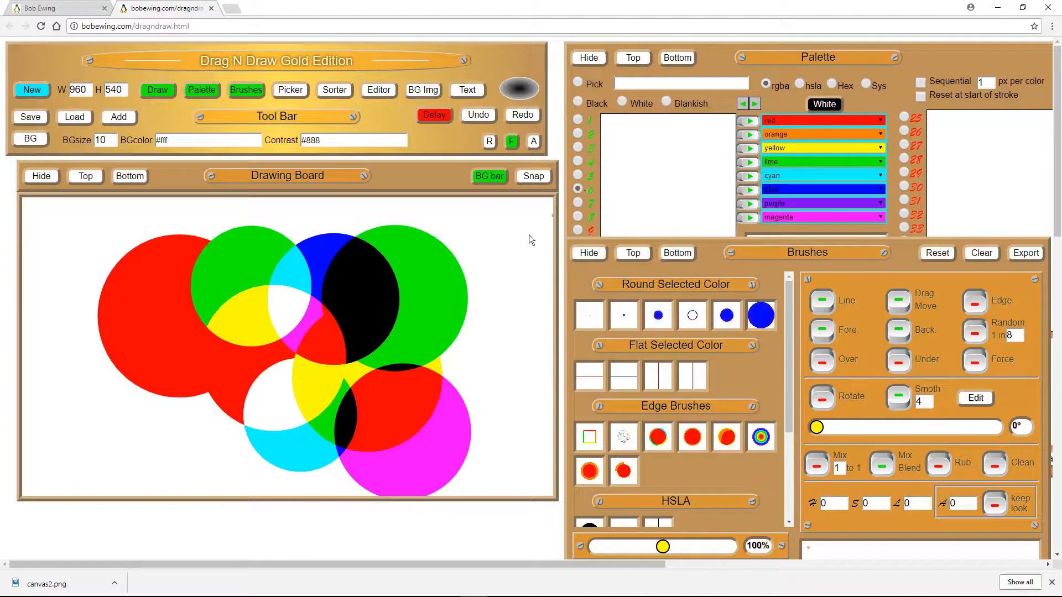
left_click_drag(240, 340, 155, 454)
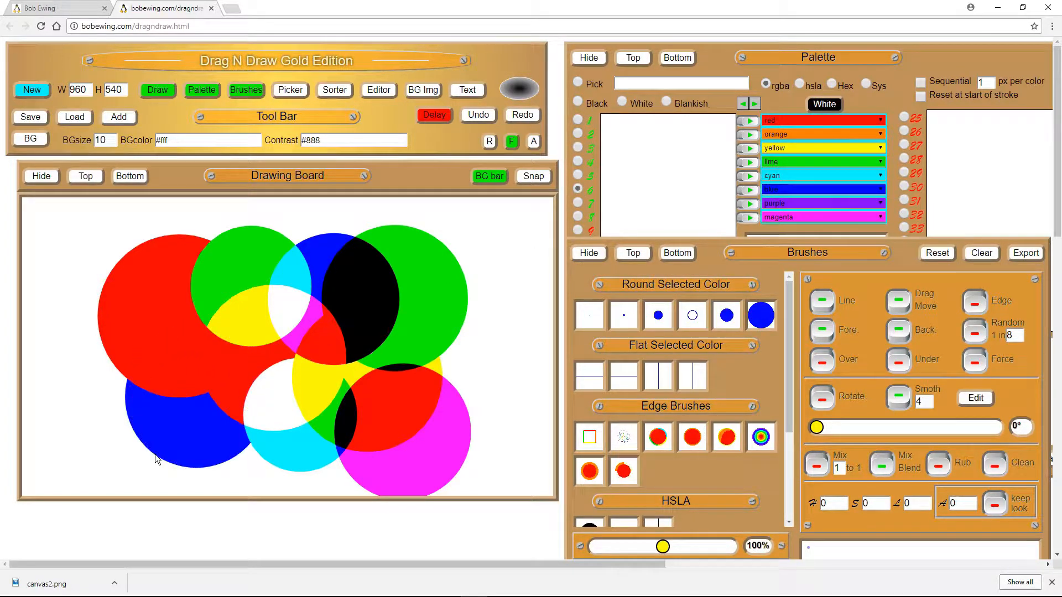
left_click_drag(522, 302, 420, 354)
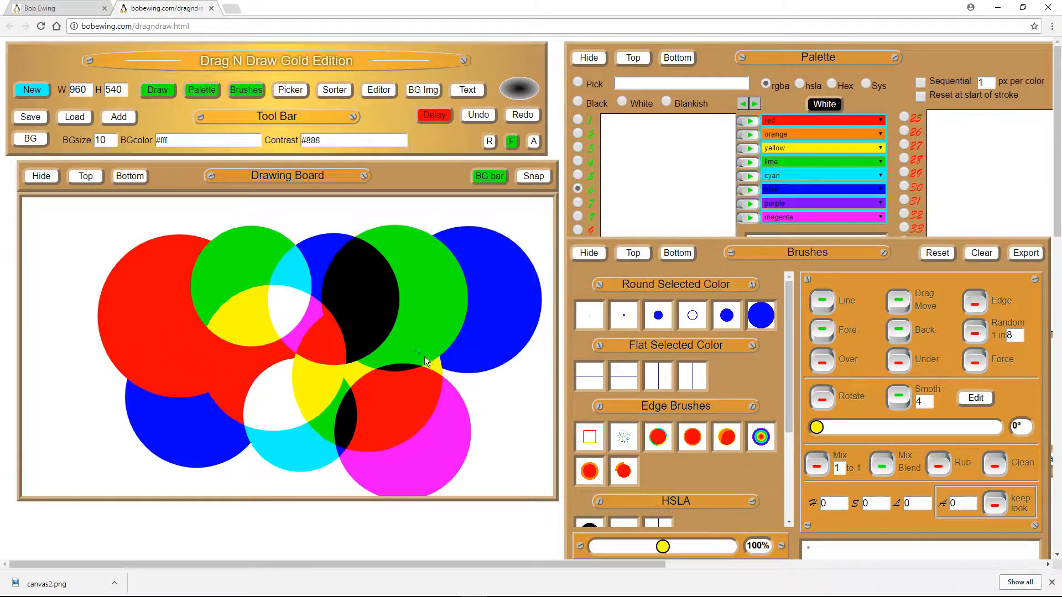
Set the System brush's mode to destination-out and cut two circular holes out of the overlapping circles.
scroll(493, 412, "down", 3)
scroll(492, 409, "down", 1)
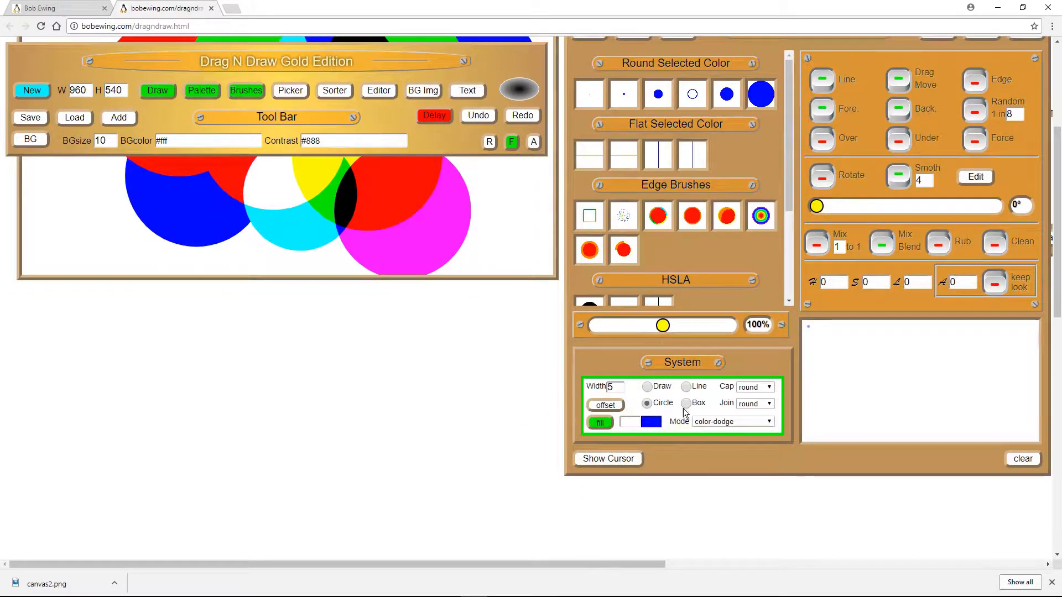
left_click(770, 422)
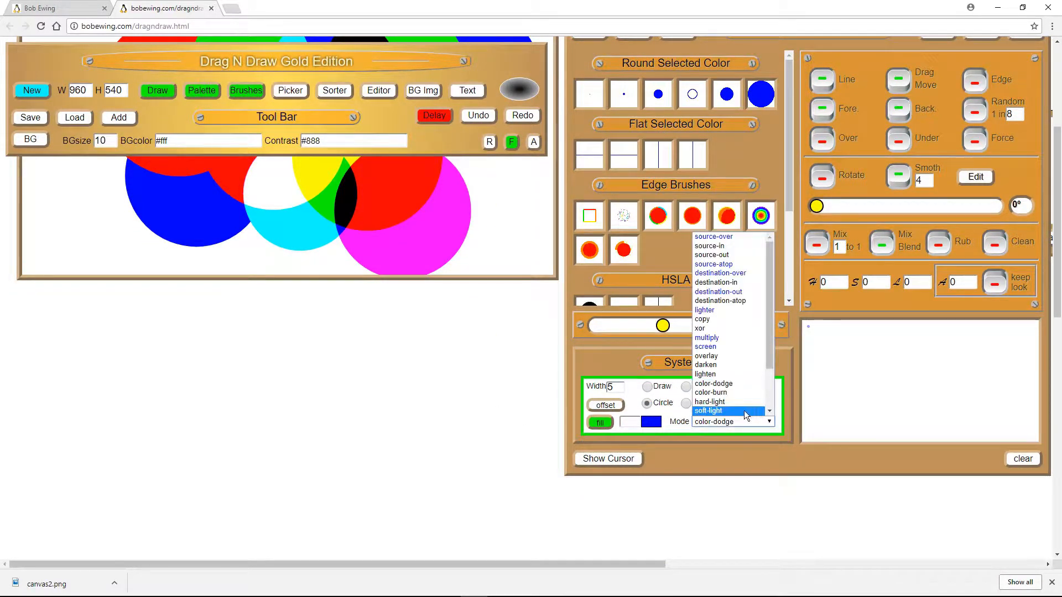
left_click(719, 292)
scroll(384, 410, "up", 4)
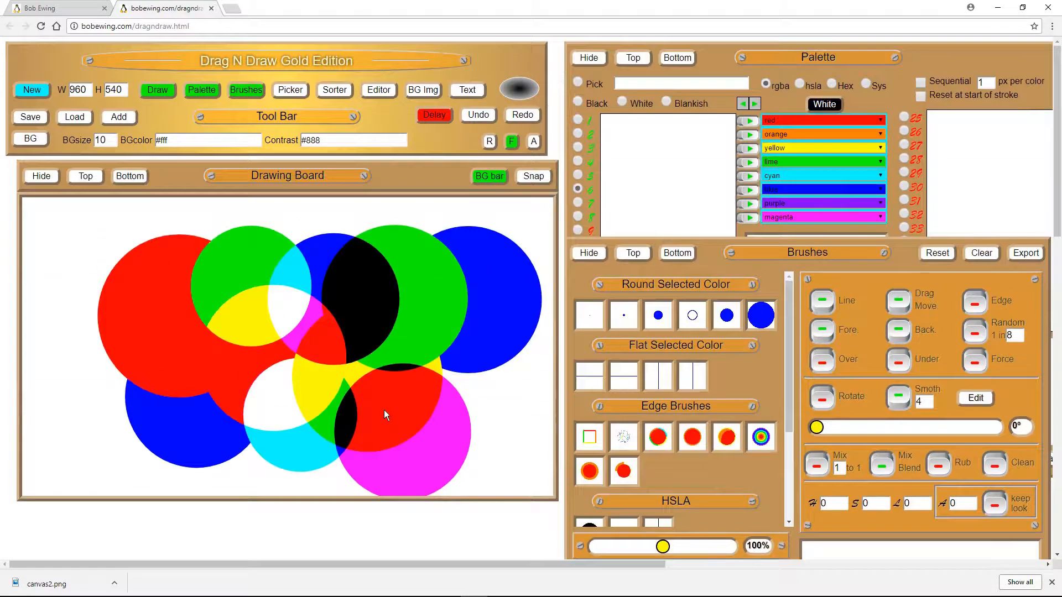
left_click(420, 403)
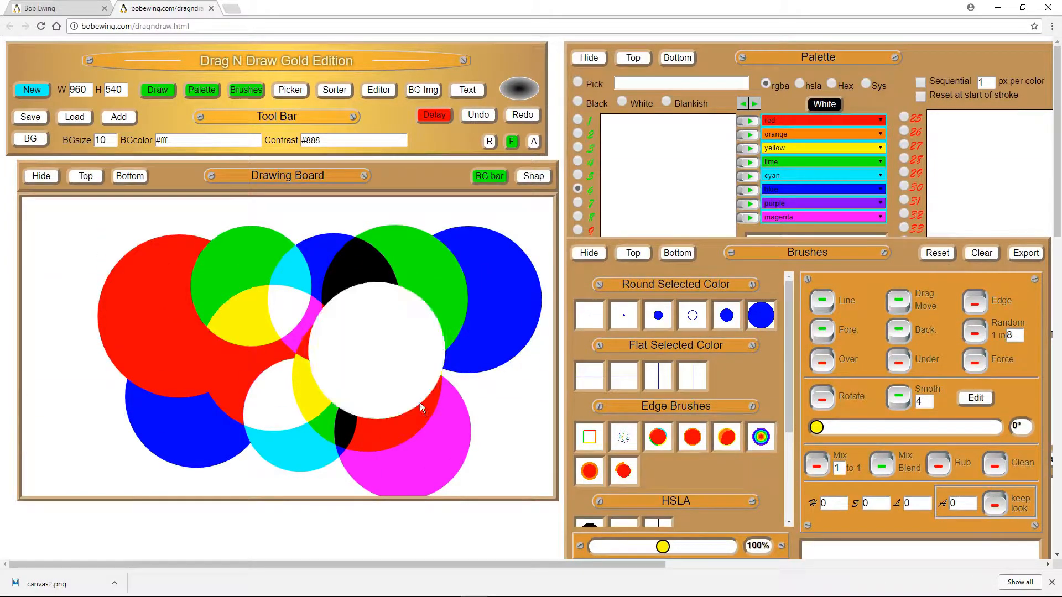
left_click(259, 393)
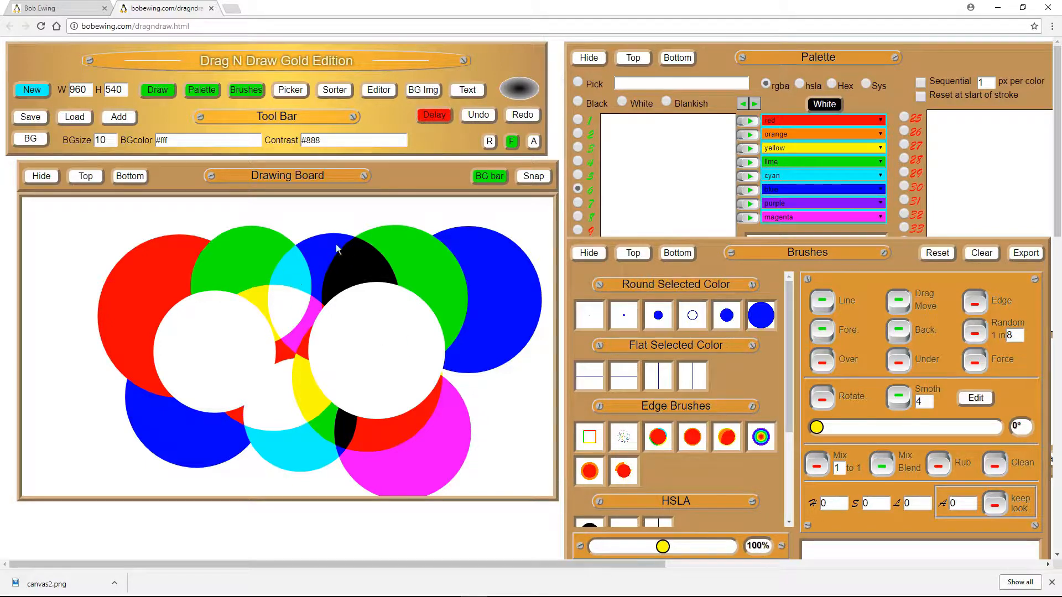
Turn Delay off and sample colors from the picture, including an erased area, a lime circle and finally yellow.
left_click(437, 118)
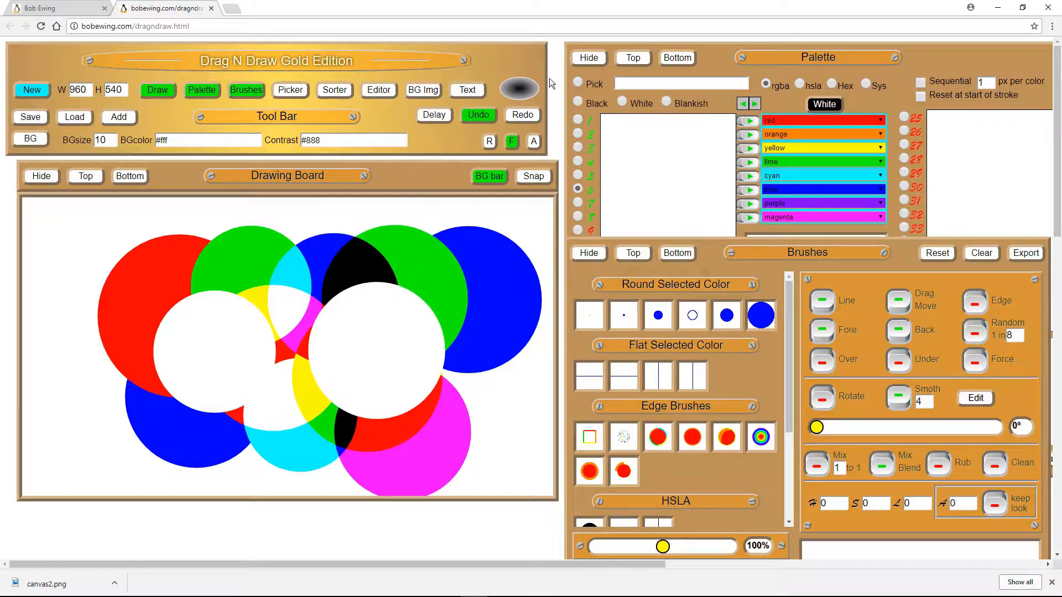
left_click(578, 83)
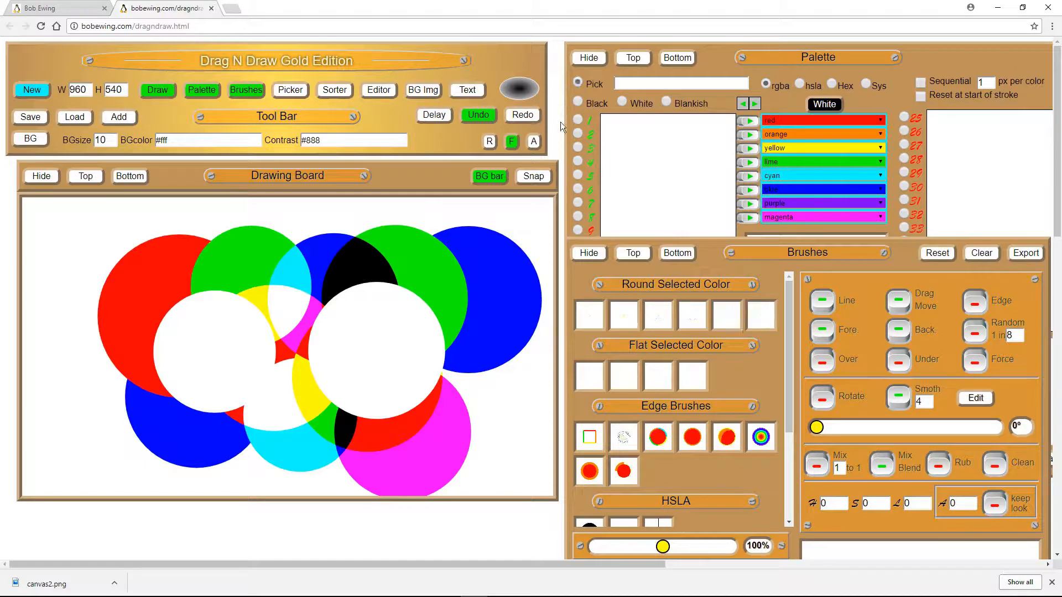
left_click(479, 258)
left_click(437, 265)
left_click(414, 336)
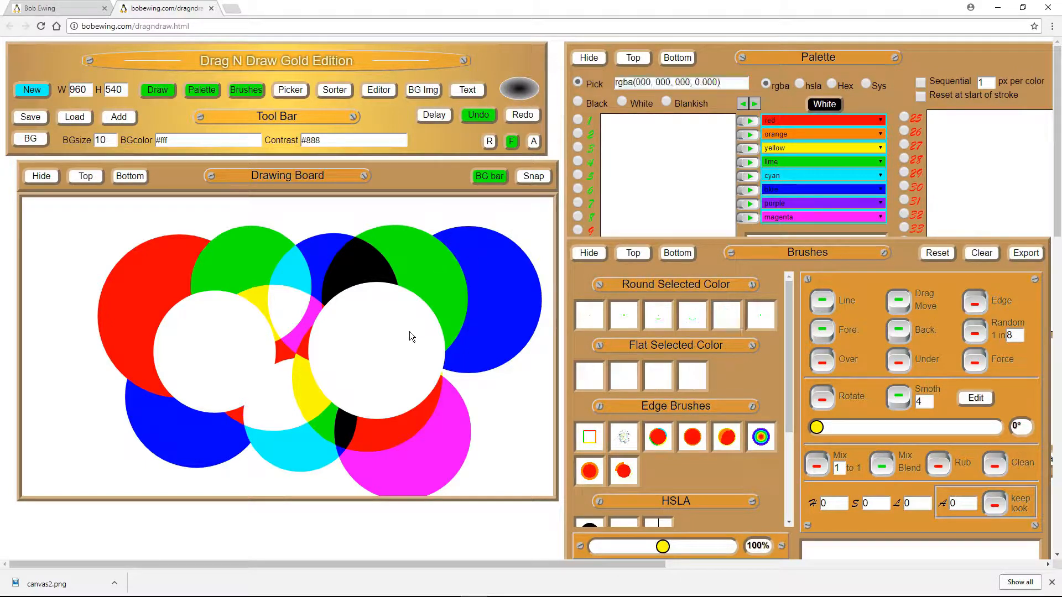
left_click(362, 277)
left_click(368, 333)
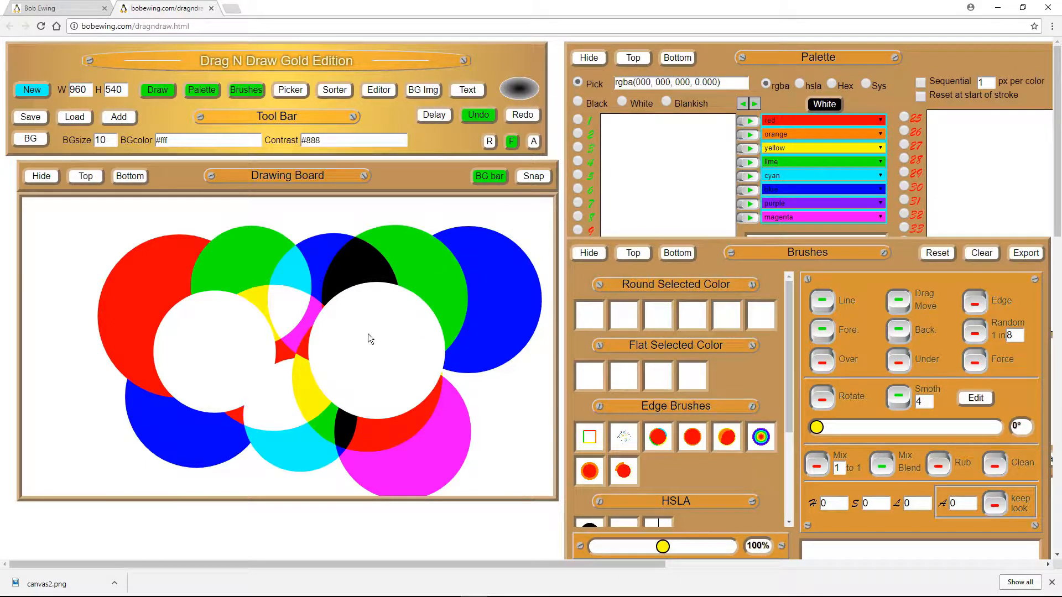
left_click(239, 269)
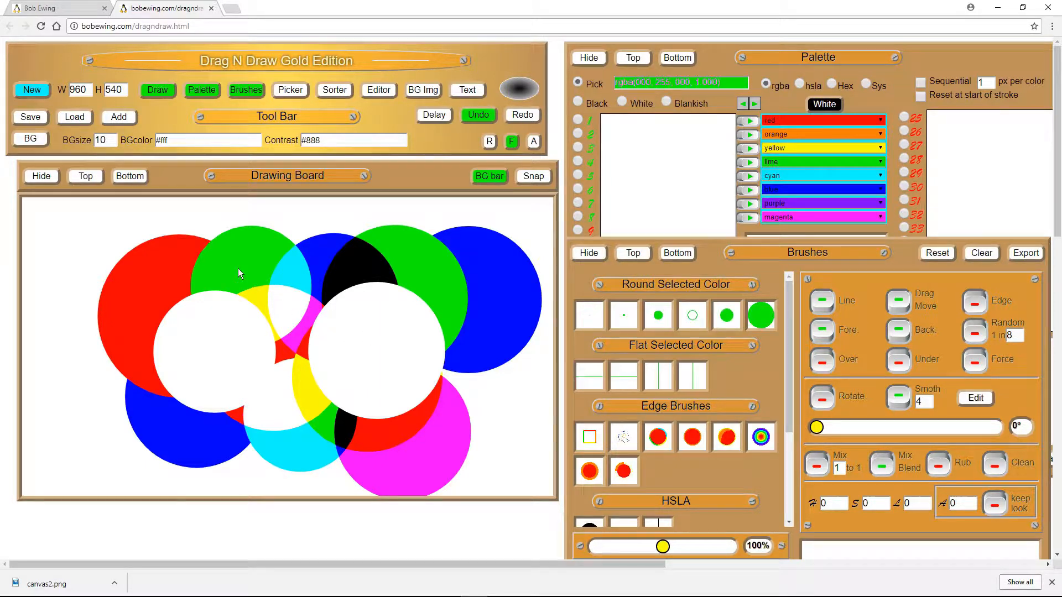
left_click(263, 296)
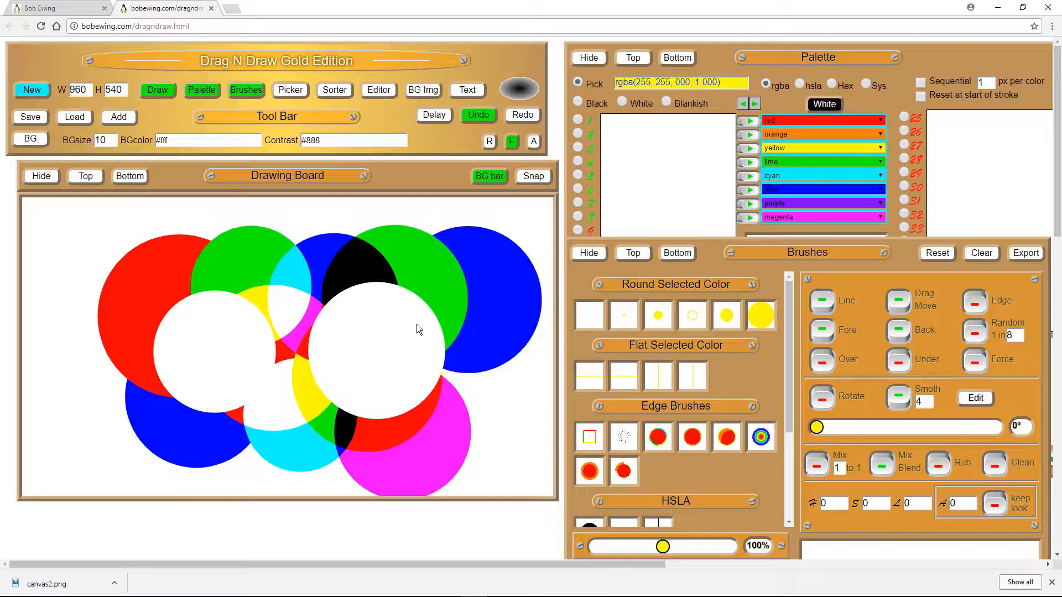
Turn Delay back on and set the System brush's mode to hard-light.
left_click(434, 115)
scroll(695, 474, "down", 6)
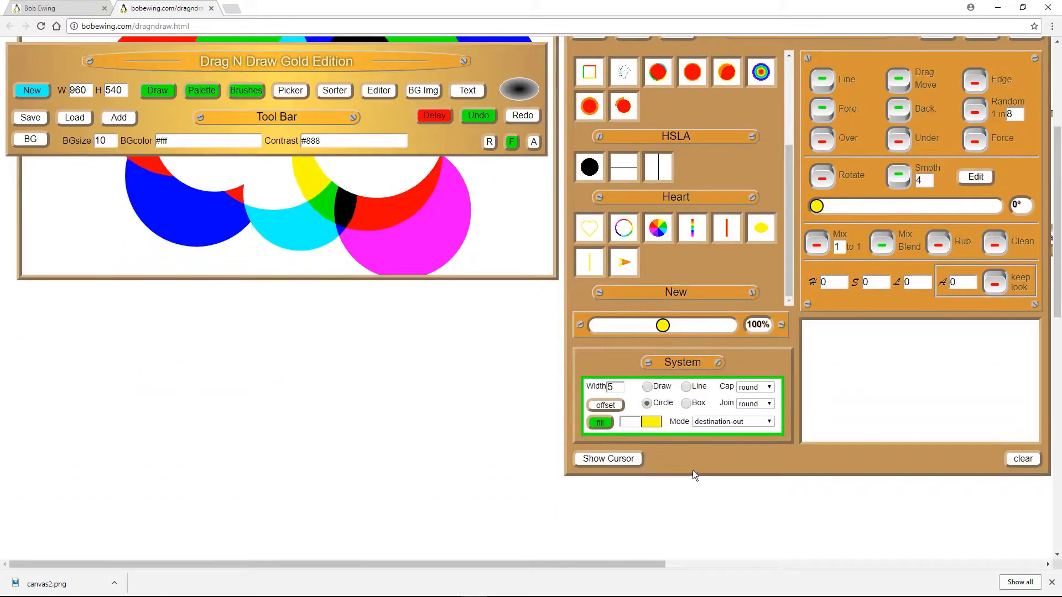
left_click(768, 422)
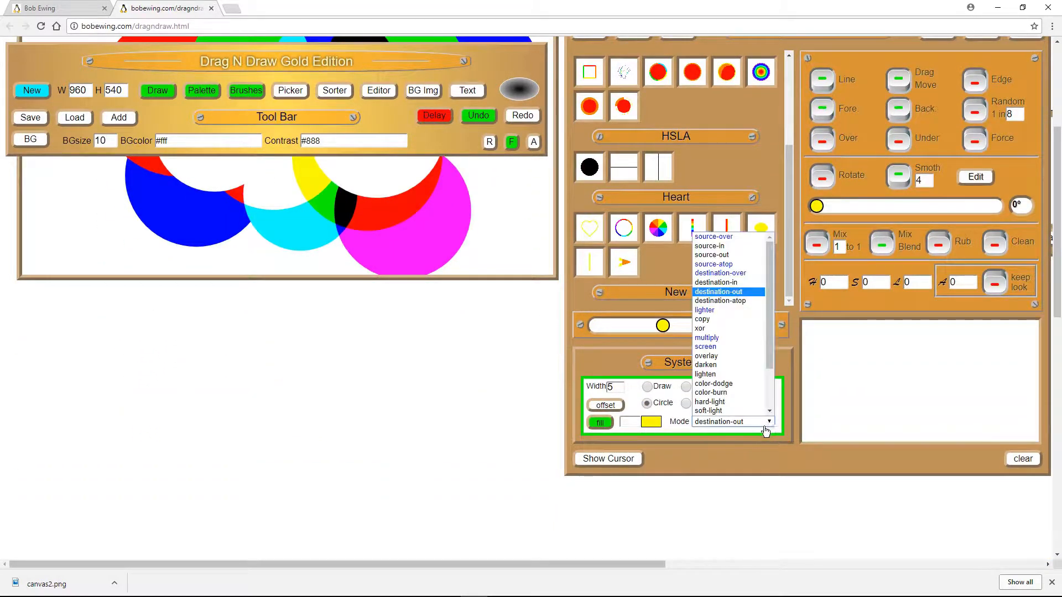
left_click(734, 402)
scroll(469, 414, "up", 4)
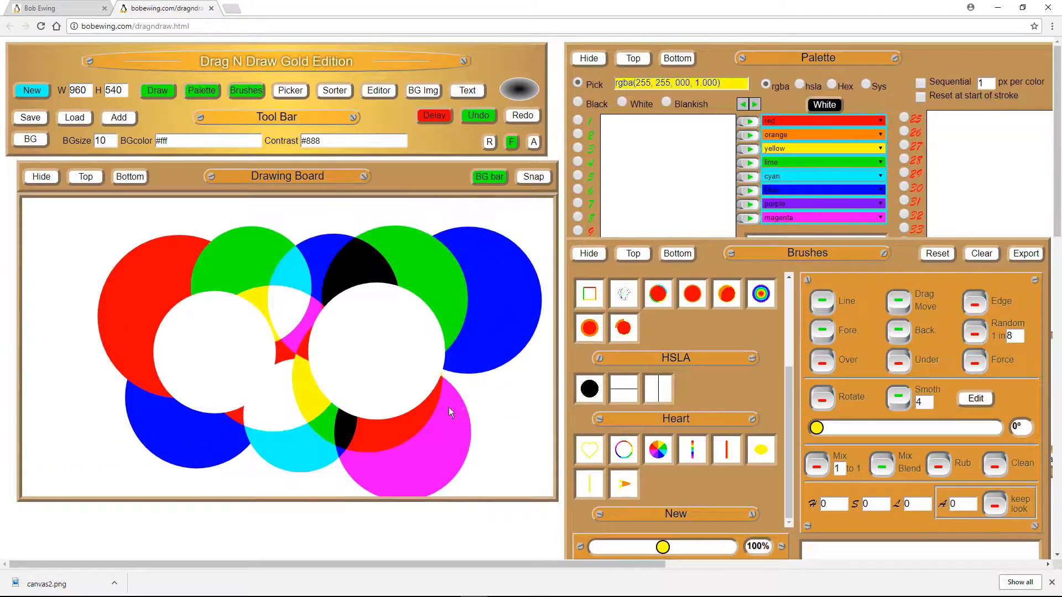
Draw two overlapping yellow filled circles and a blue one over the picture in hard-light mode.
left_click_drag(289, 306, 354, 347)
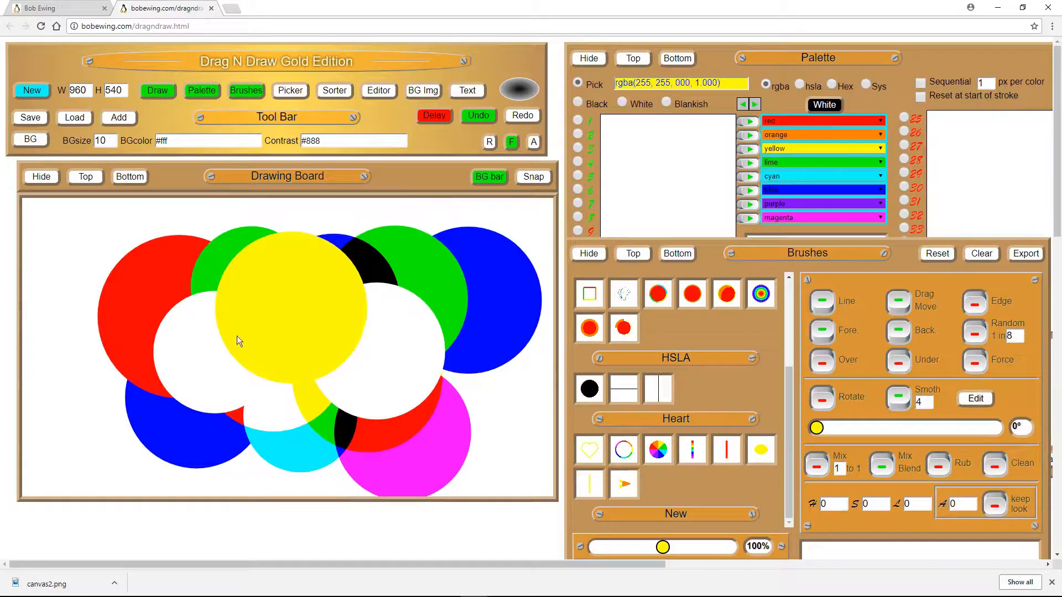
mouse_move(174, 311)
left_mouse_down()
mouse_move(233, 338)
mouse_move(256, 379)
mouse_move(243, 449)
left_mouse_up()
left_click(578, 190)
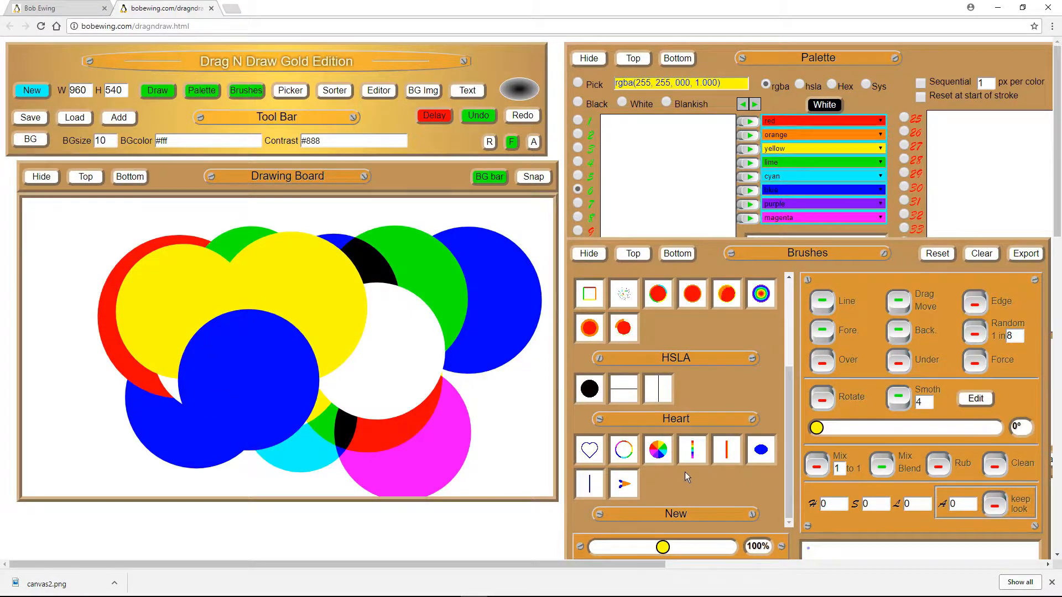
Set the System brush's mode to source-atop.
scroll(685, 472, "down", 5)
left_click(757, 366)
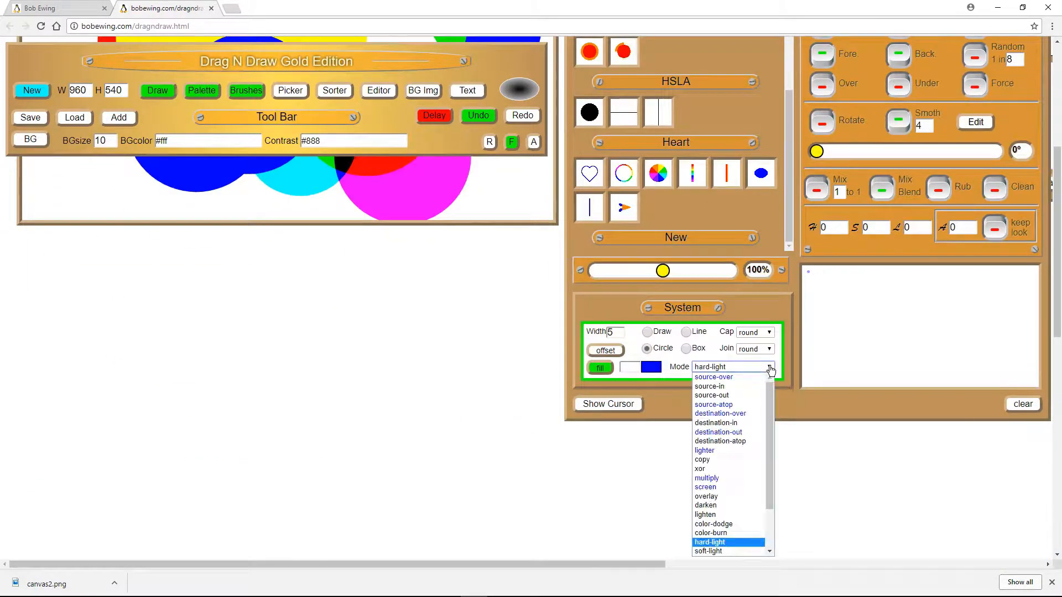
left_click(725, 410)
scroll(458, 442, "up", 4)
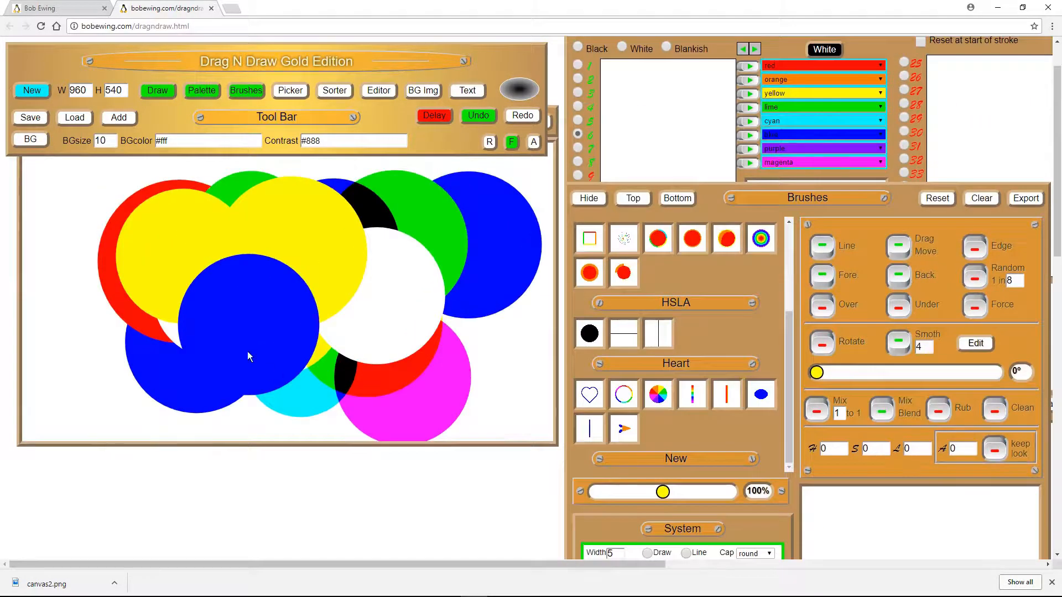
Draw three blue filled circles overlapping the yellow ones, and turn Delay off.
left_click_drag(336, 365, 417, 396)
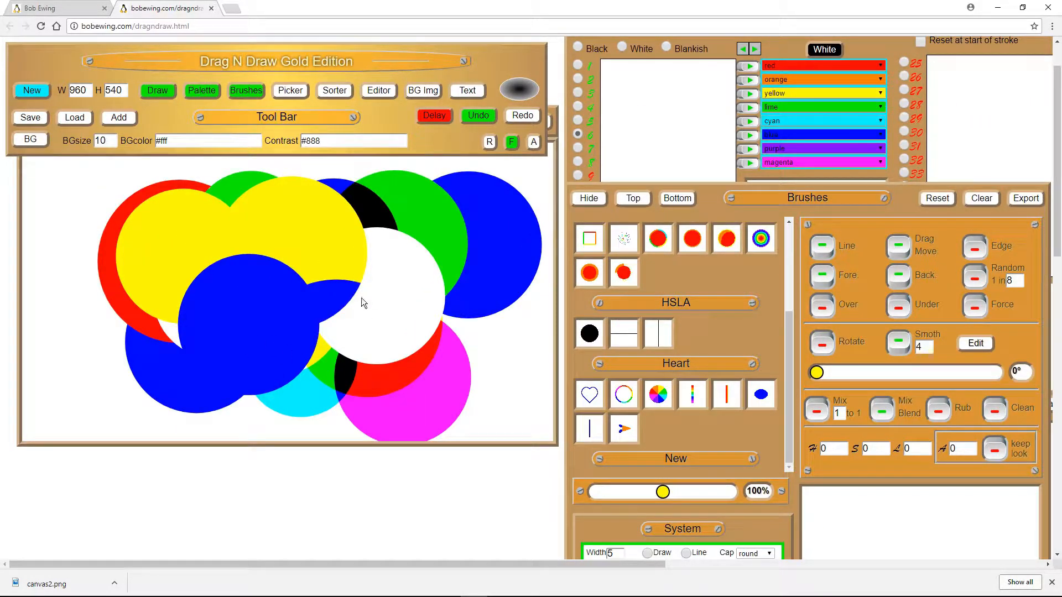
left_click_drag(151, 299, 122, 362)
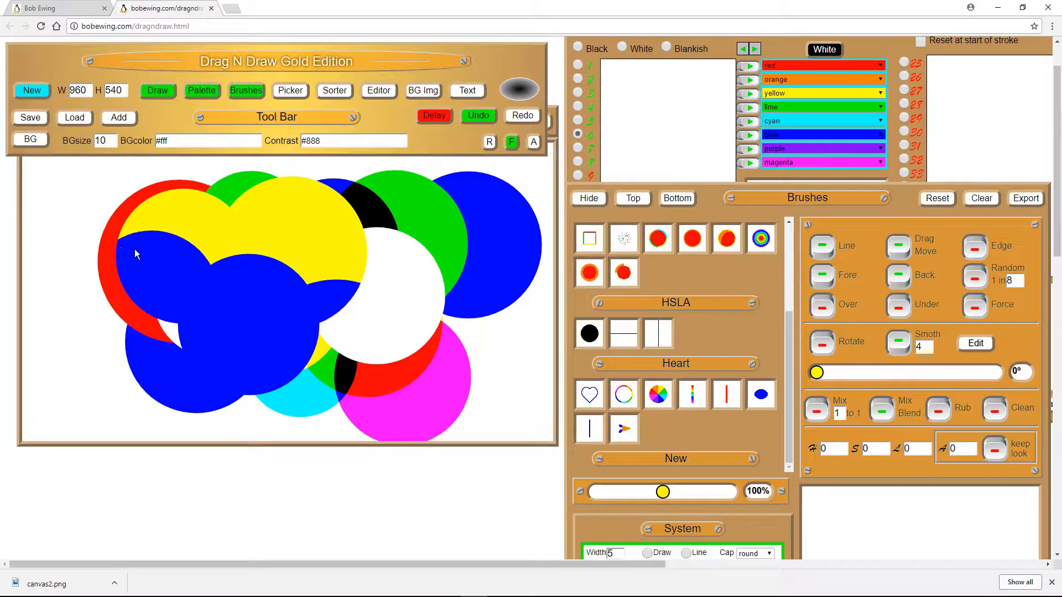
left_click(147, 263)
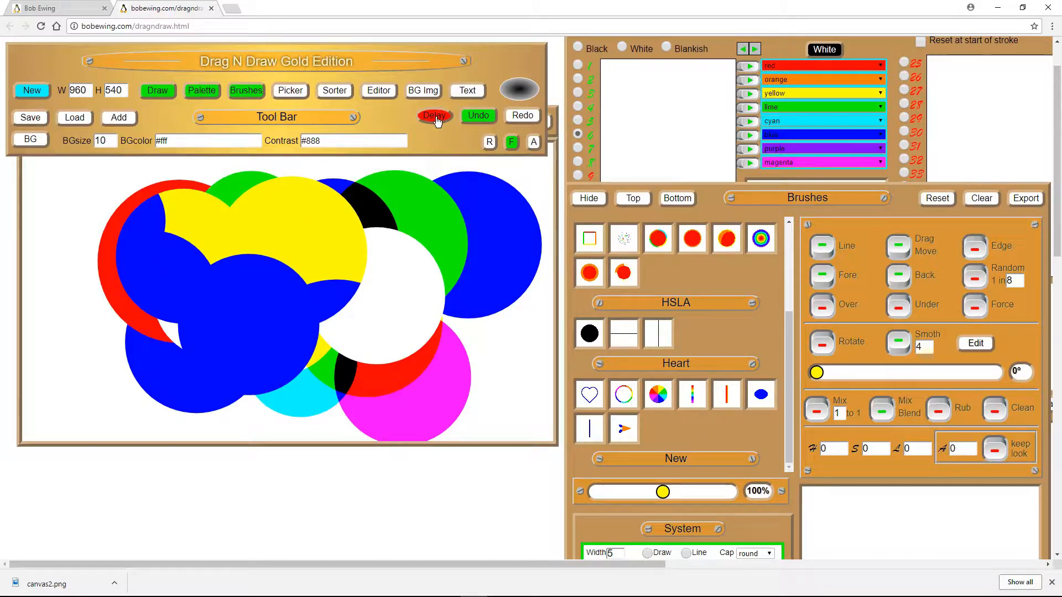
left_click(436, 118)
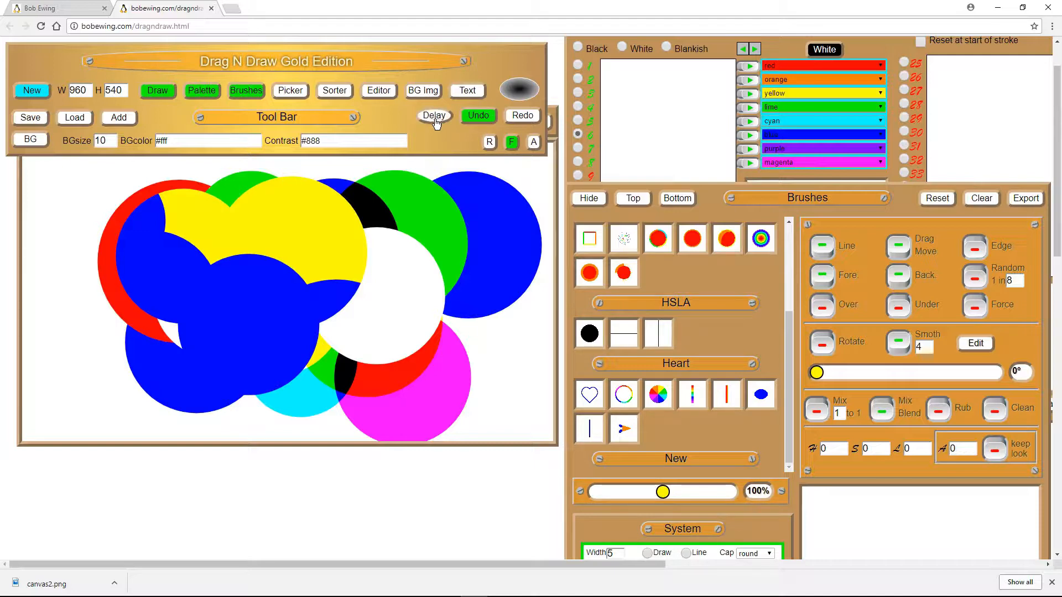
Undo all the circles on the Drawing Board until it is empty.
left_click(478, 117)
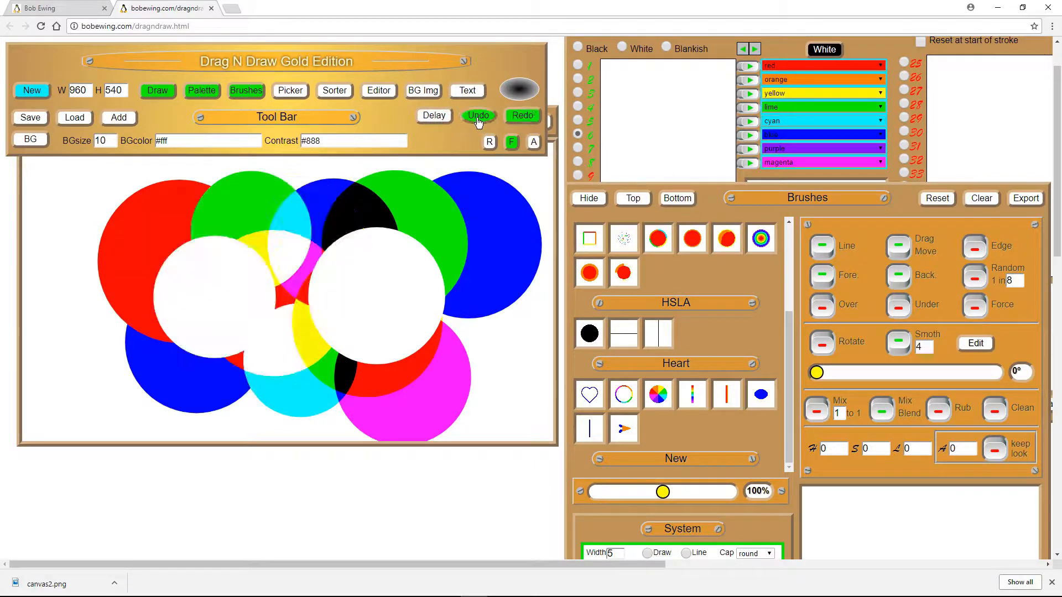
left_click(479, 121)
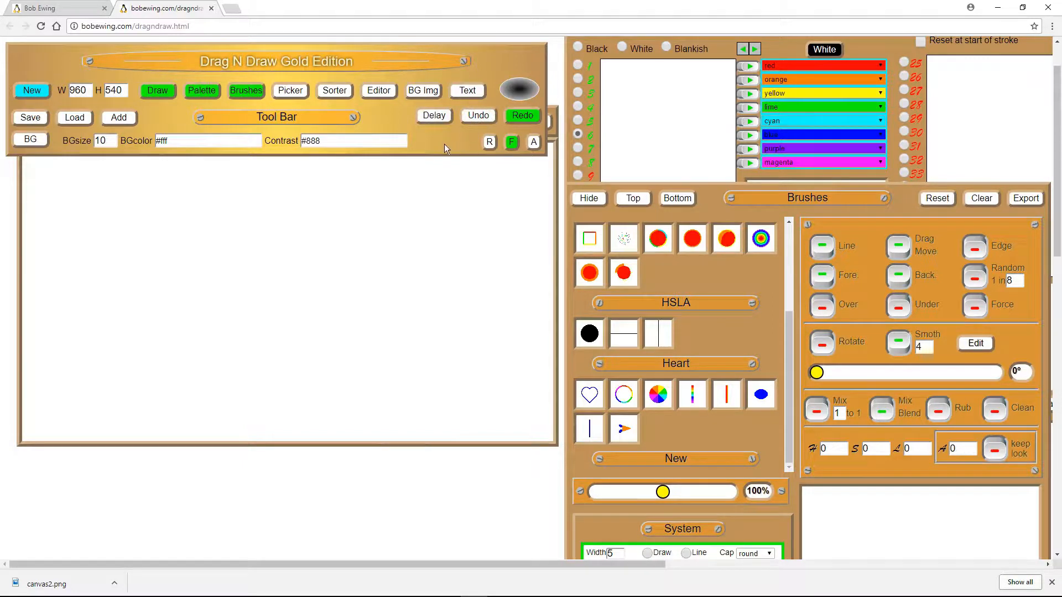
scroll(346, 271, "up", 1)
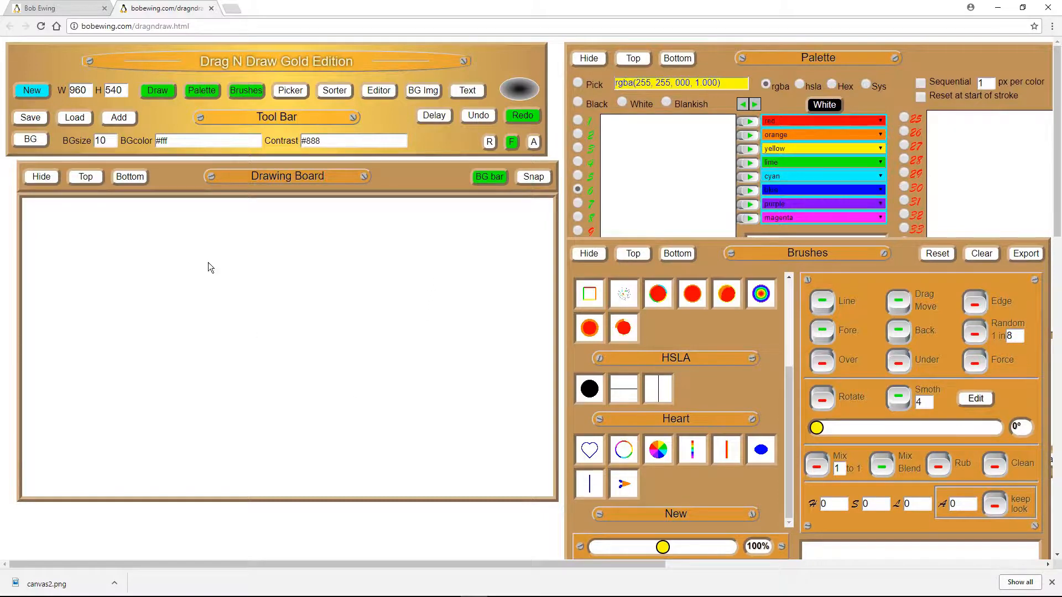
Set the System brush's mode to source-over.
scroll(424, 416, "down", 5)
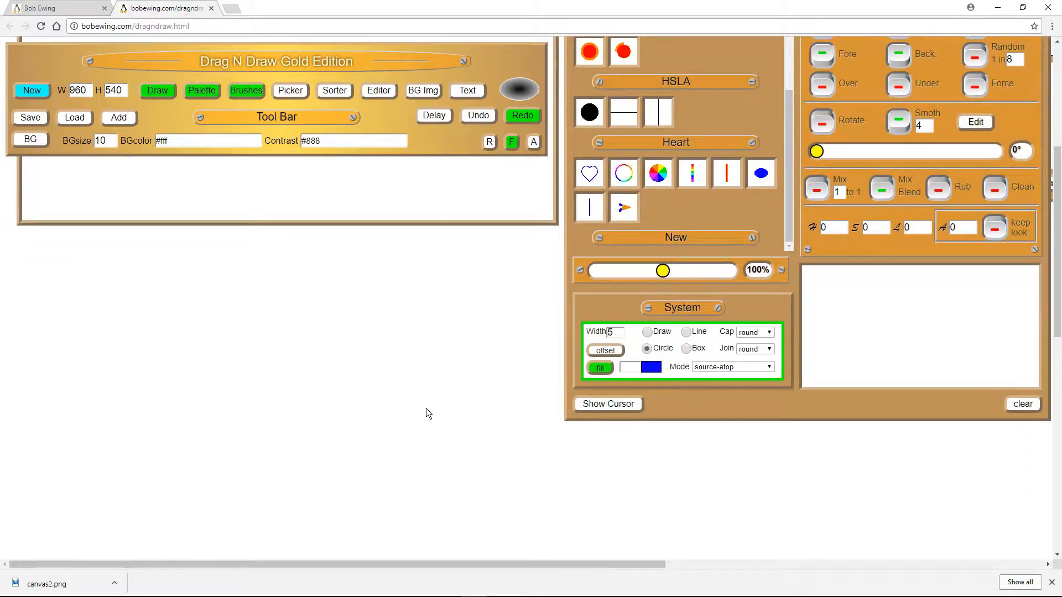
scroll(424, 409, "up", 3)
scroll(447, 431, "down", 4)
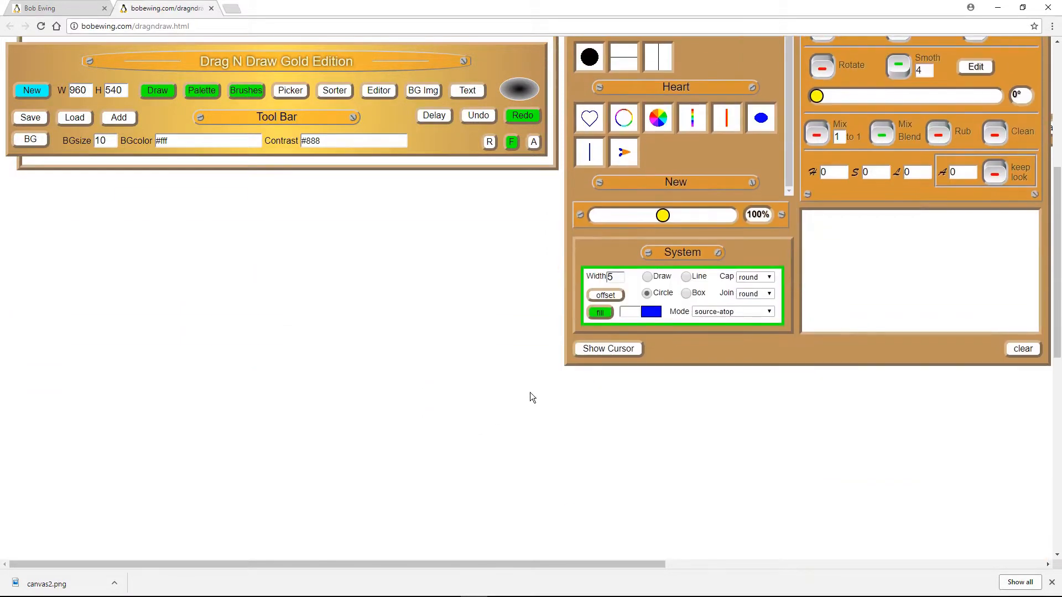
left_click(769, 311)
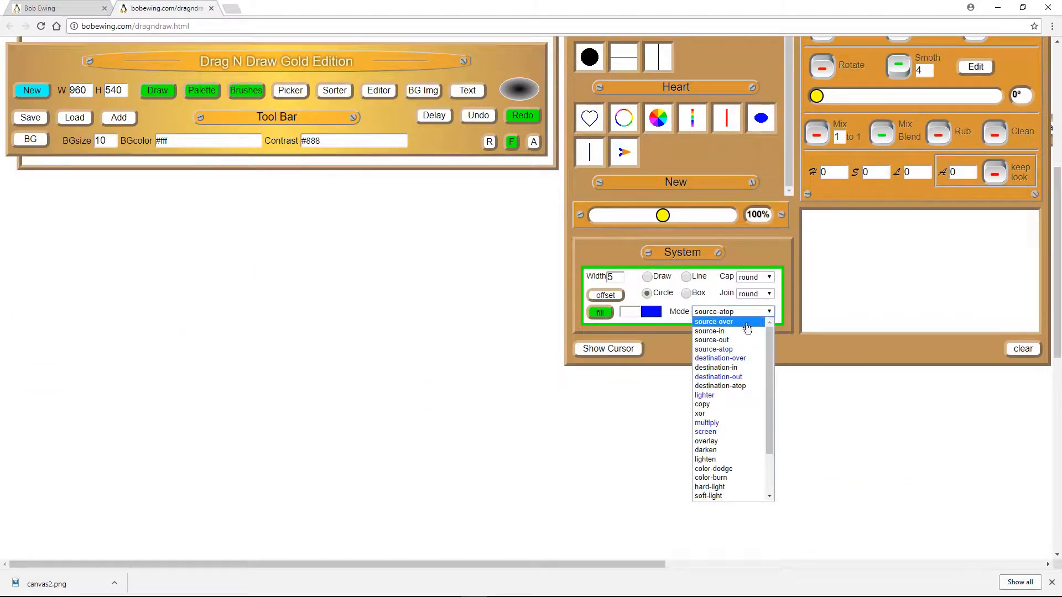
left_click(713, 320)
Draw a blue filled circle and a cyan one, palette color 5, overlapping it on the Drawing Board.
scroll(339, 297, "up", 6)
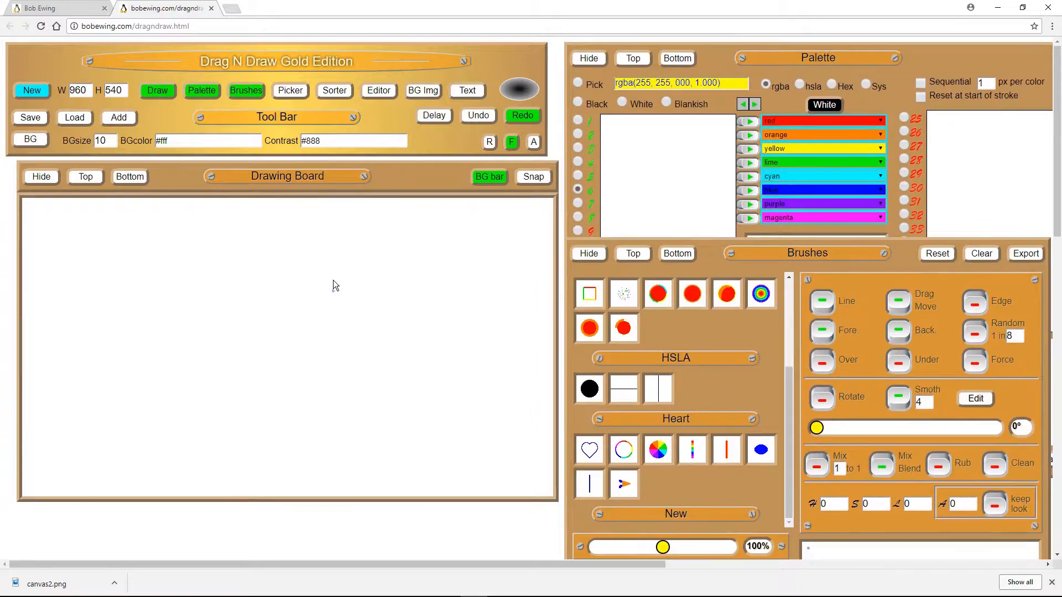
left_click_drag(301, 246, 383, 326)
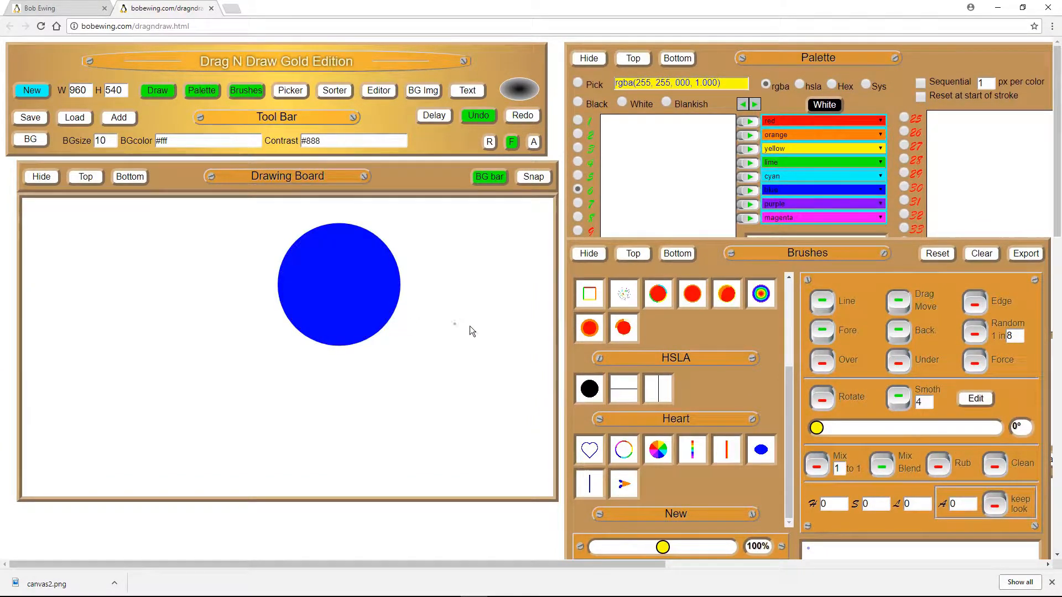
scroll(507, 347, "down", 4)
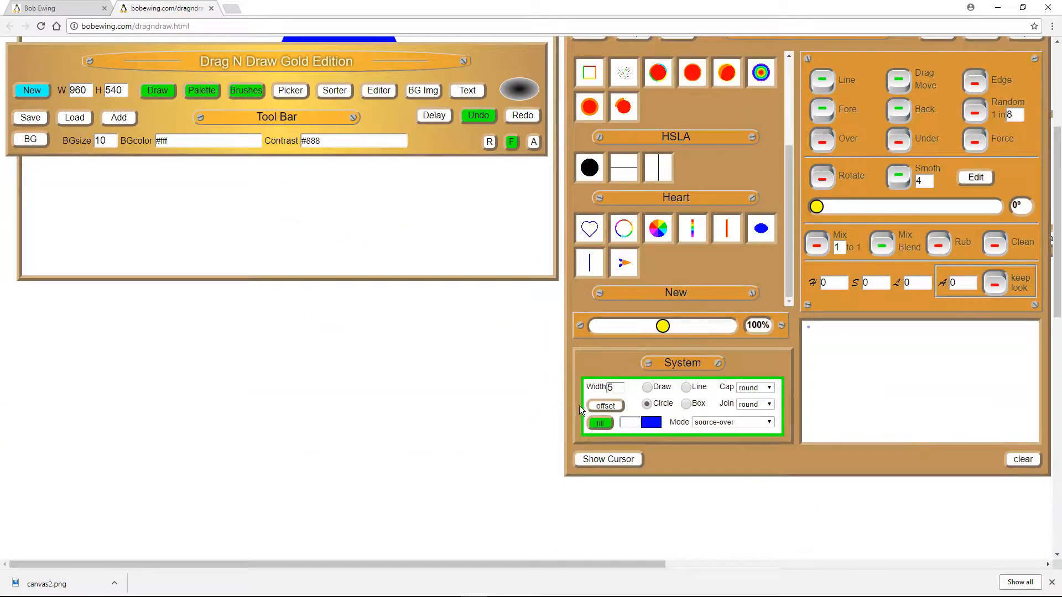
scroll(529, 280, "up", 4)
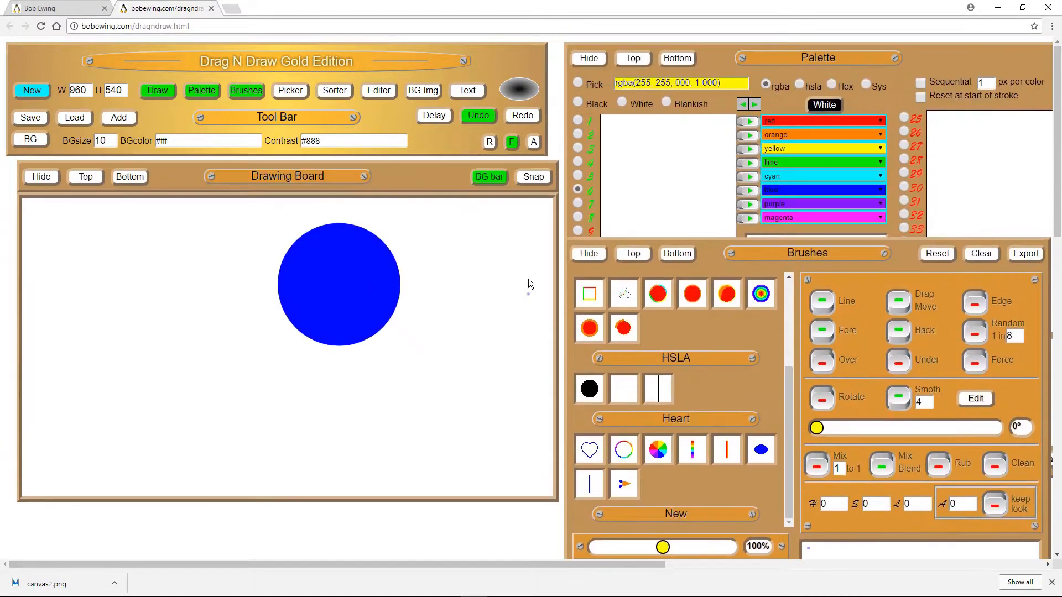
left_click(578, 176)
mouse_move(476, 222)
left_mouse_down()
mouse_move(363, 323)
mouse_move(376, 322)
left_mouse_up()
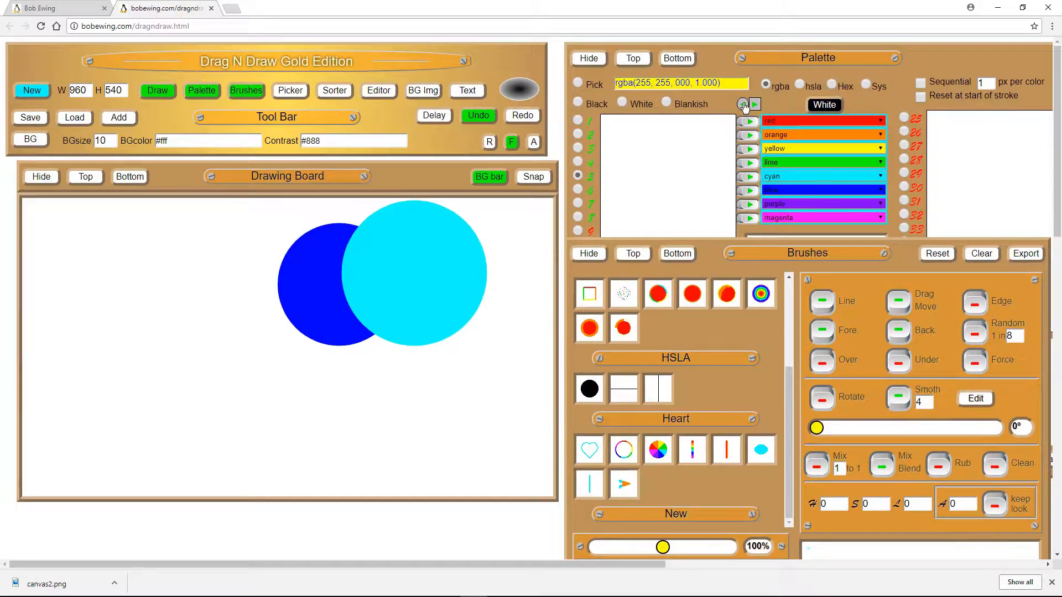
Switch all palette colors to their translucent alternates and draw overlapping cyan and purple filled circles.
left_click(745, 106)
left_click_drag(290, 281, 361, 410)
left_click(579, 204)
left_click_drag(168, 250, 315, 320)
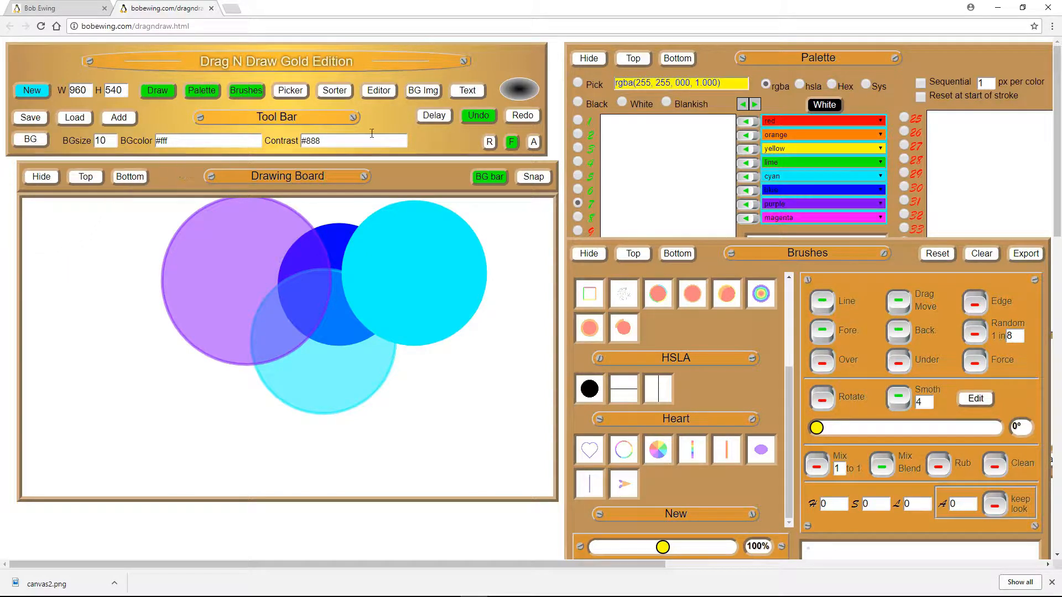
Undo the four circles one at a time to empty the Drawing Board.
left_click(479, 115)
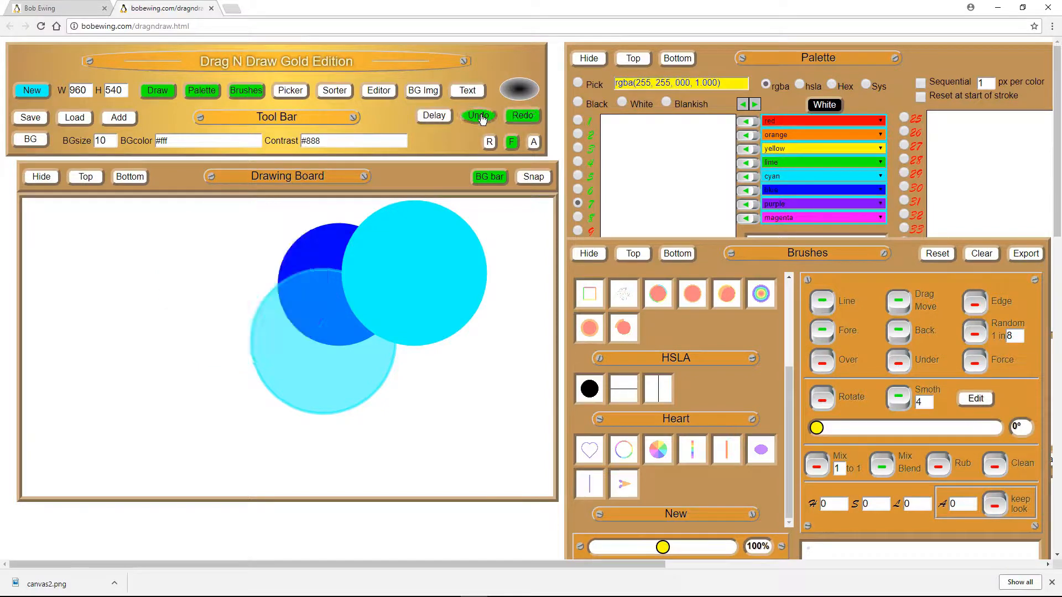
left_click(479, 116)
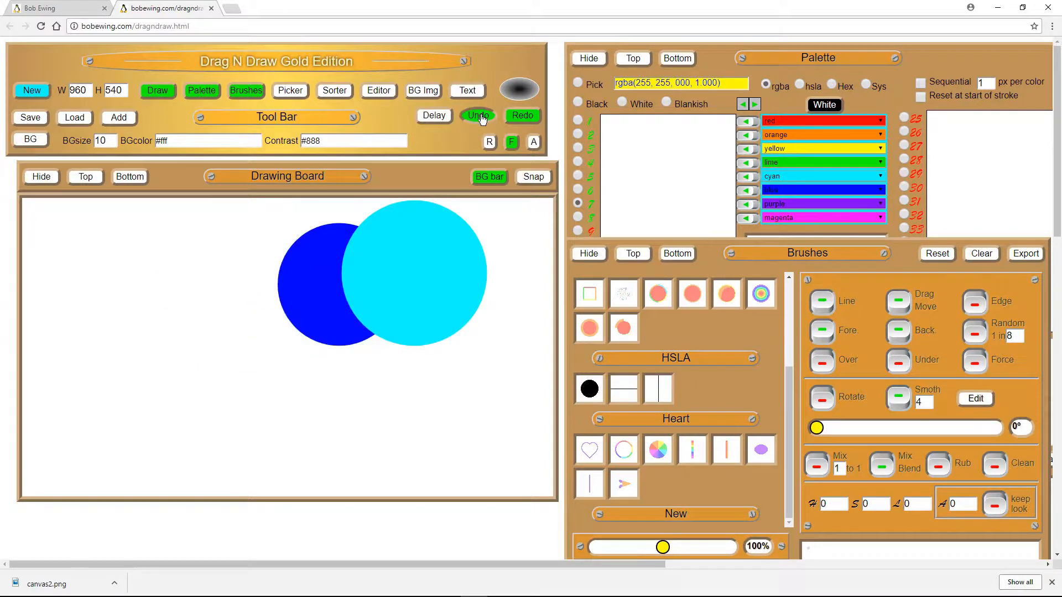
left_click(479, 116)
left_click(479, 116)
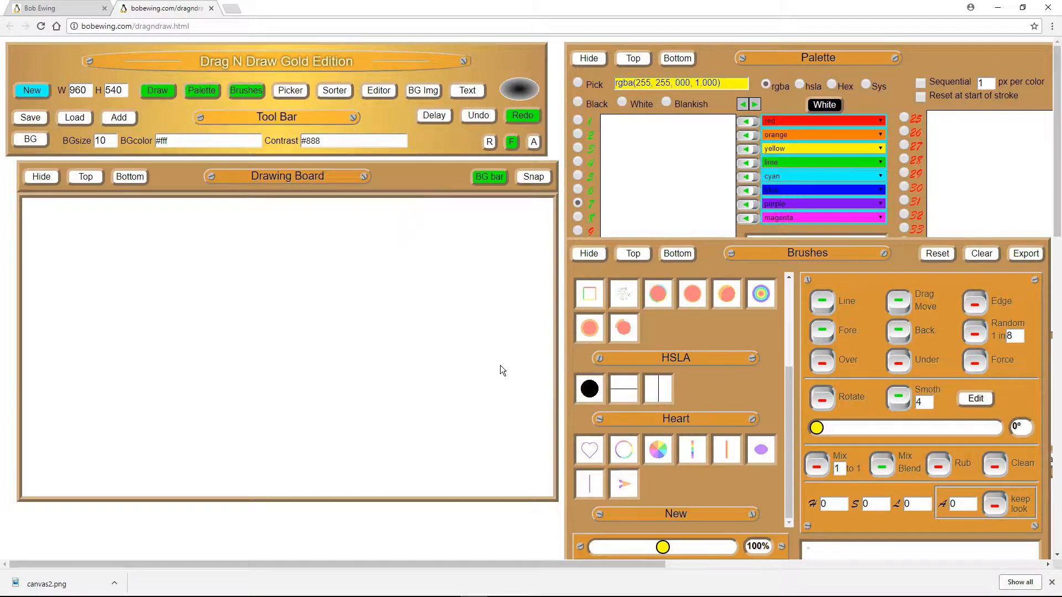
Paint a short diagonal stroke with the second red round brush, and undo and redo it.
left_click(692, 298)
left_click_drag(365, 294, 396, 314)
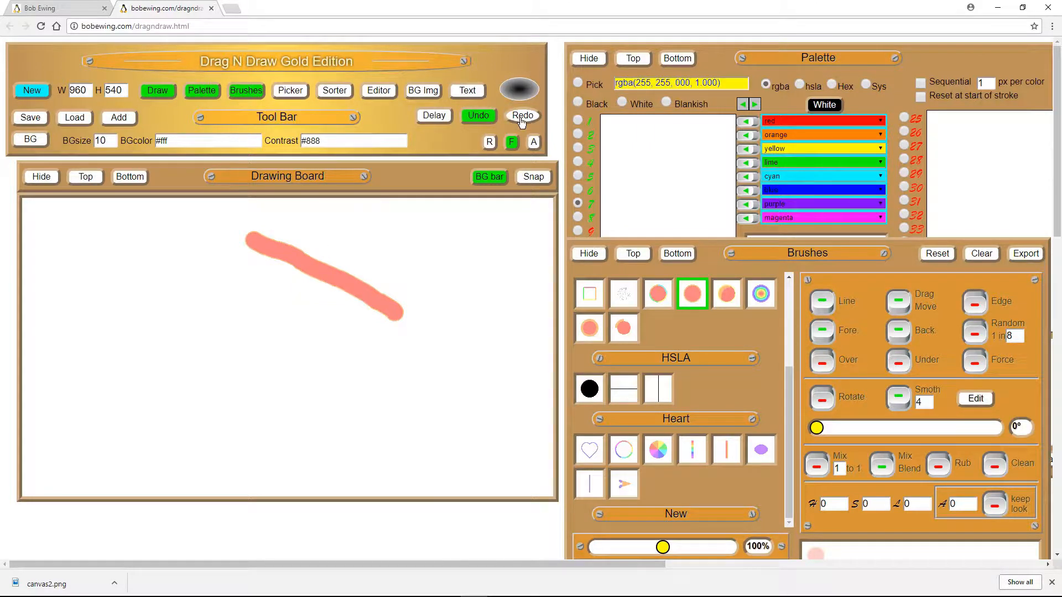
left_click(477, 117)
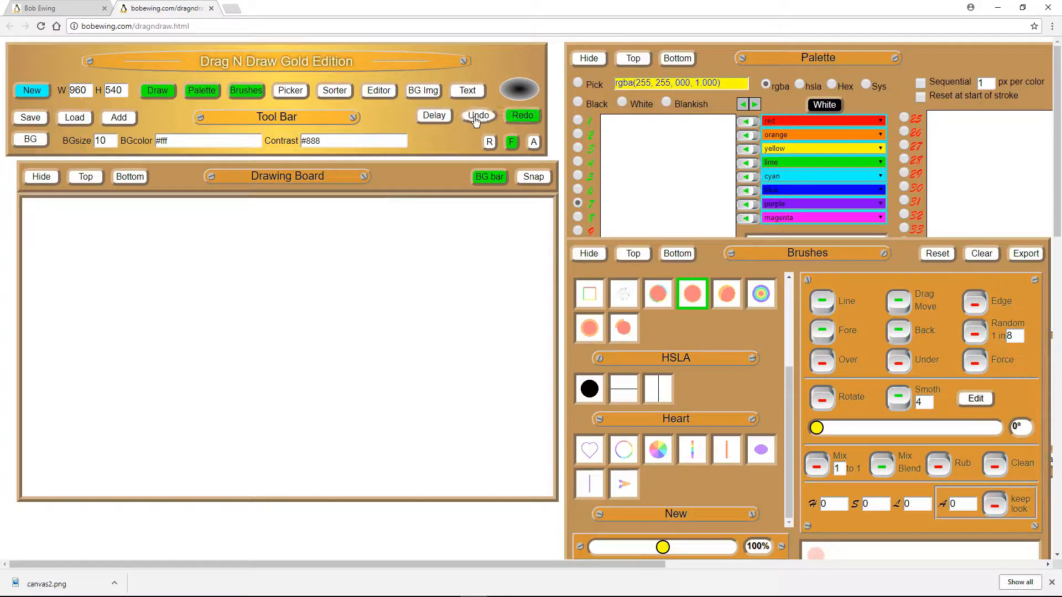
left_click(523, 117)
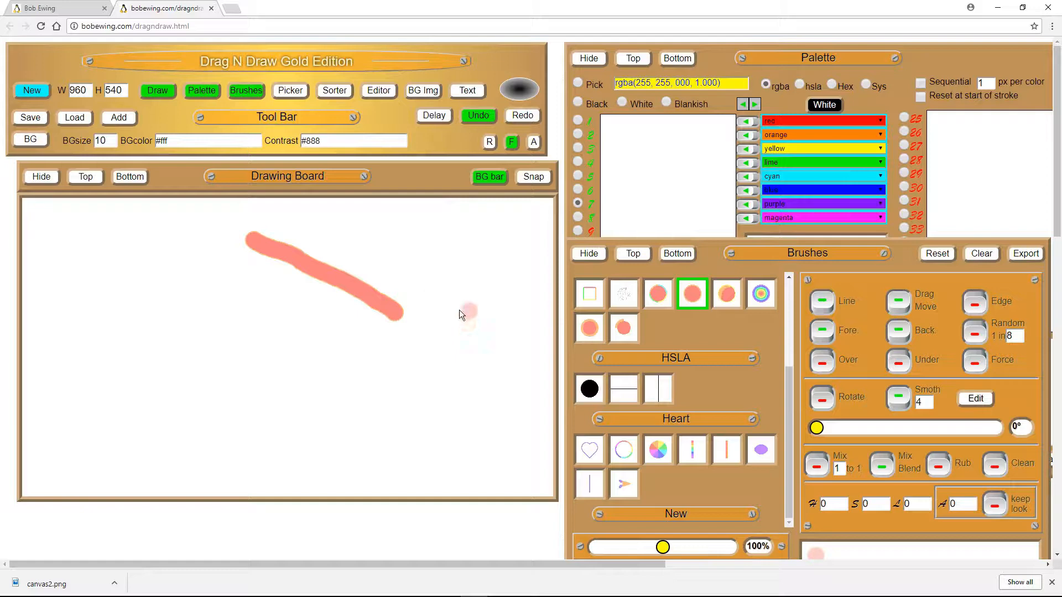
Paint a star-shaped line with the Heart set's color wheel brush, and undo every stroke on the board.
left_click(657, 449)
mouse_move(390, 259)
left_mouse_down()
mouse_move(469, 317)
mouse_move(439, 342)
mouse_move(316, 371)
mouse_move(349, 334)
left_mouse_up()
mouse_move(395, 281)
left_mouse_down()
mouse_move(432, 231)
mouse_move(416, 393)
mouse_move(363, 274)
mouse_move(364, 249)
left_mouse_up()
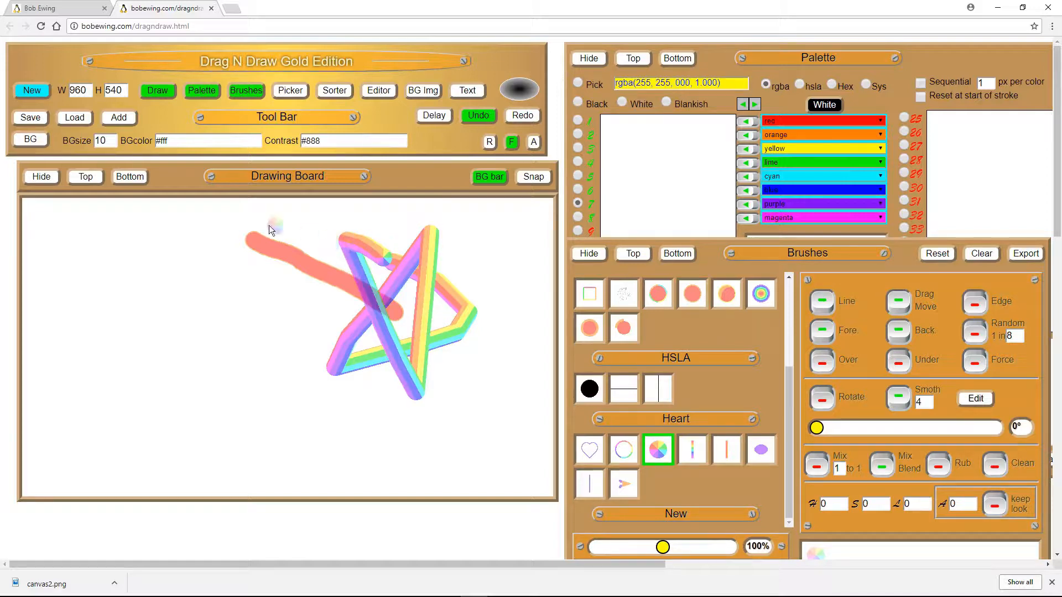
left_click(479, 117)
left_click(479, 116)
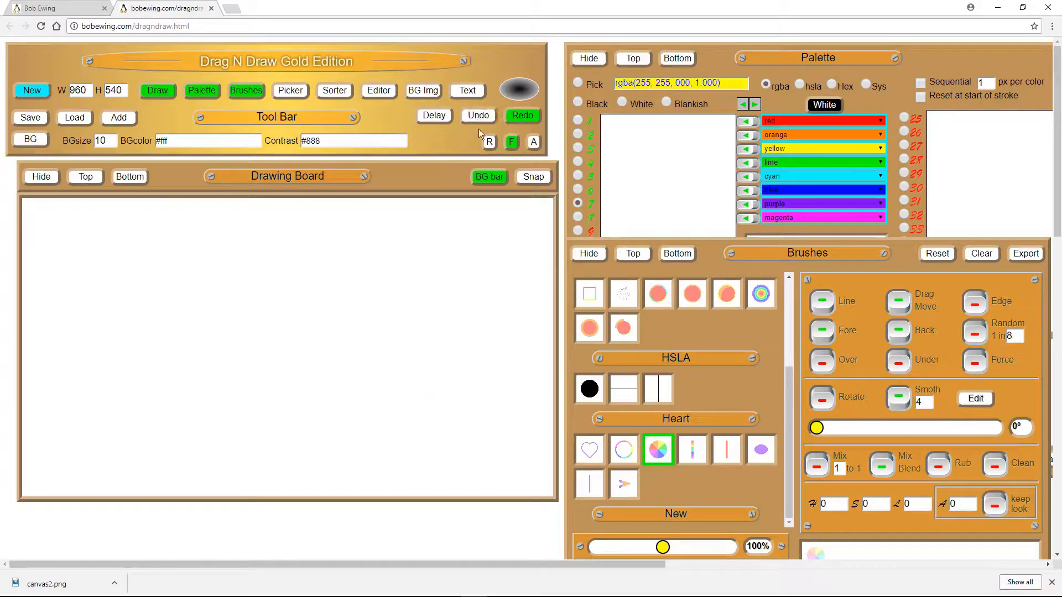
Stamp a single color wheel dot on the Drawing Board and show the Brush Editor.
left_click(479, 337)
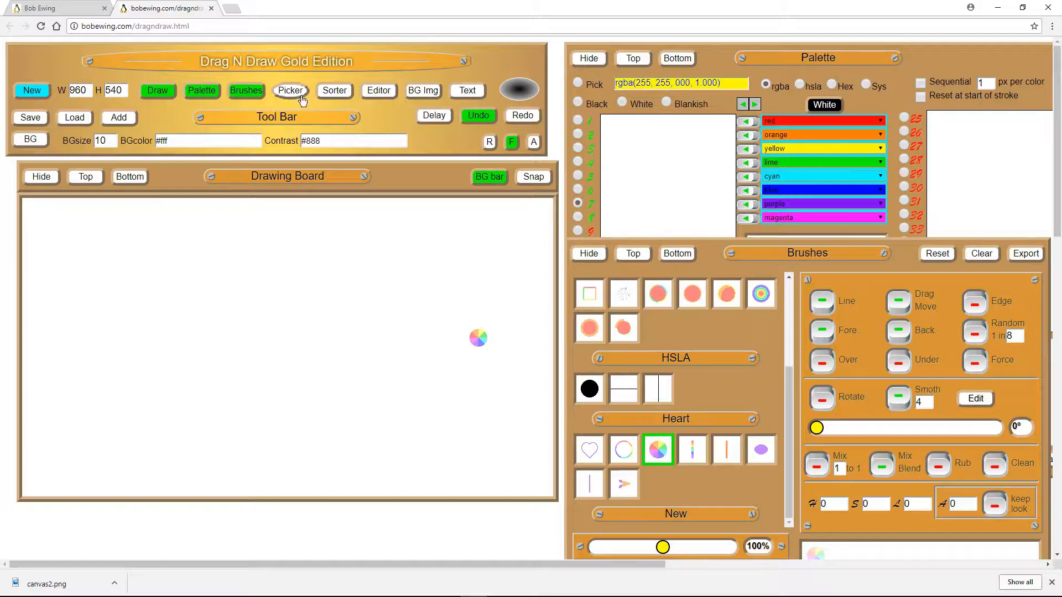
left_click(380, 92)
scroll(295, 262, "down", 7)
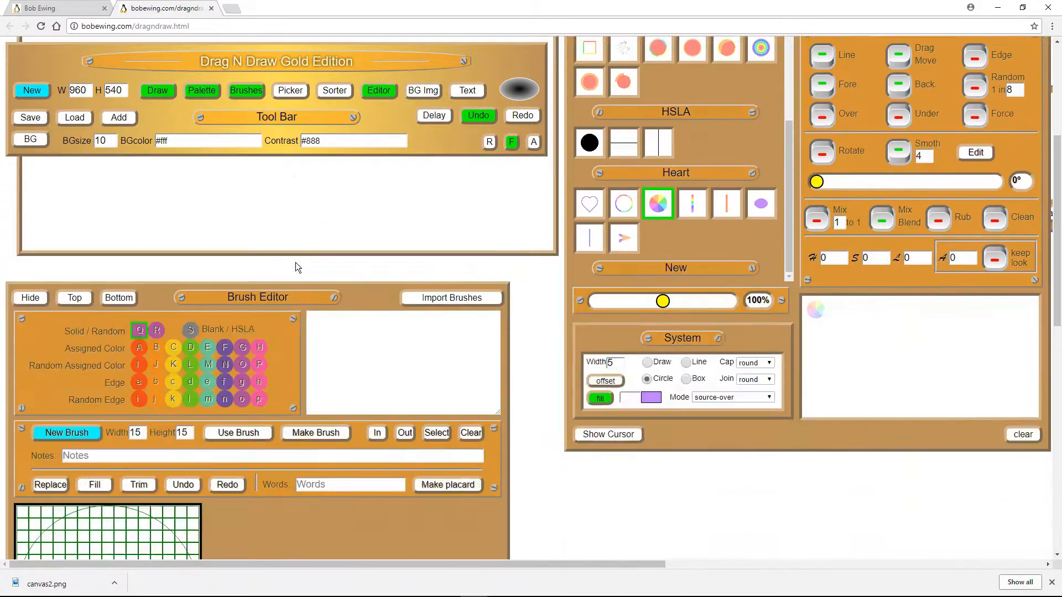
scroll(296, 262, "down", 1)
scroll(295, 263, "up", 1)
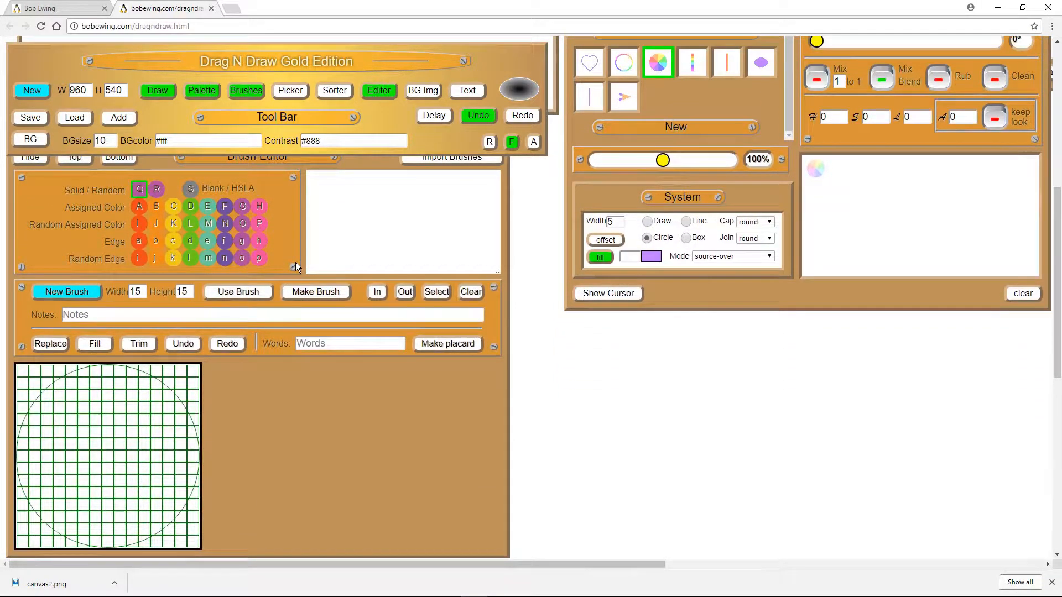
scroll(295, 262, "up", 4)
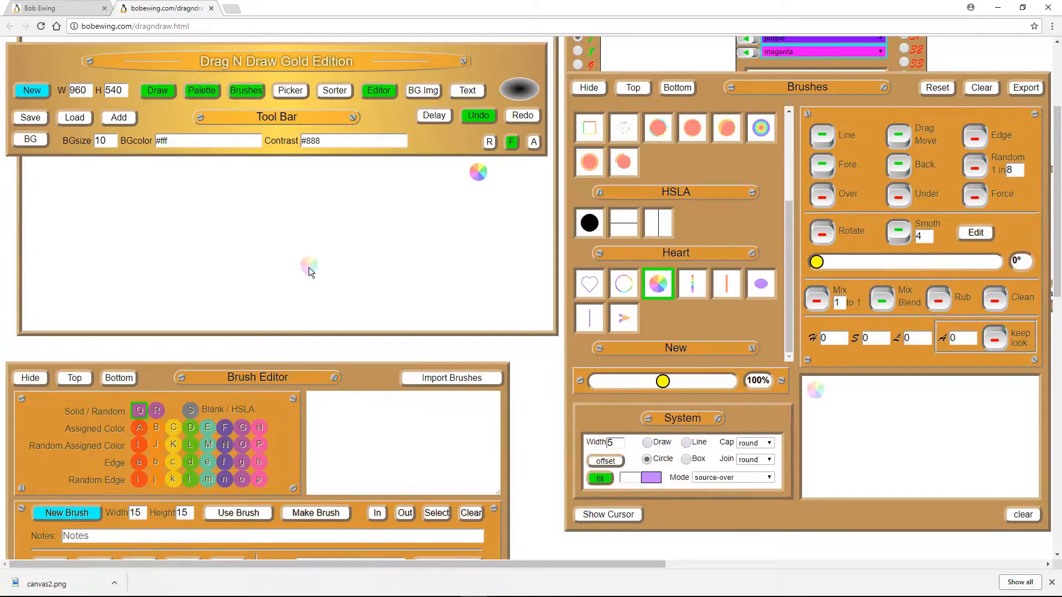
scroll(310, 266, "down", 5)
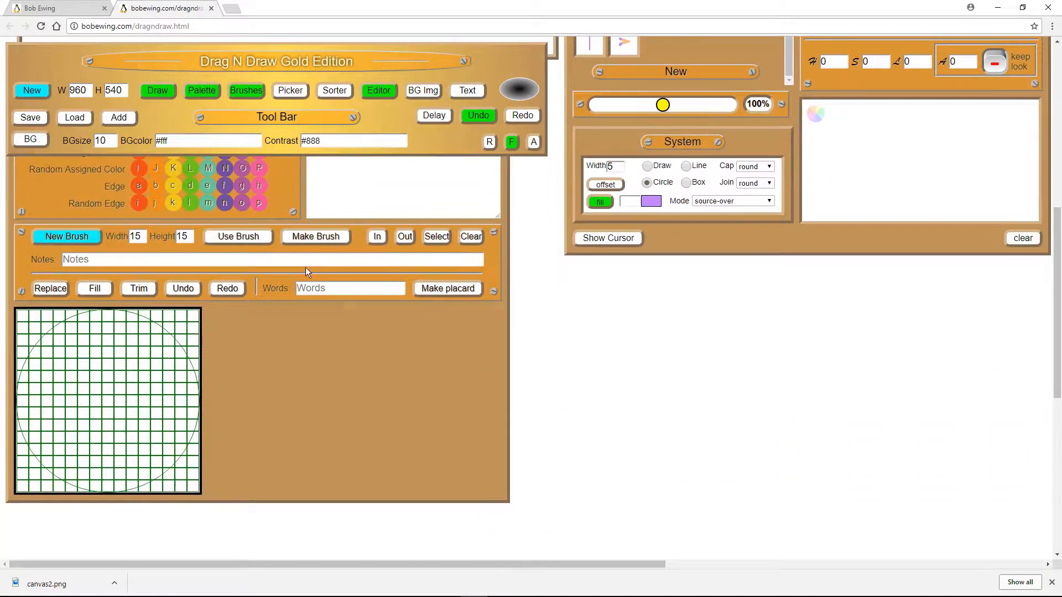
scroll(304, 268, "up", 1)
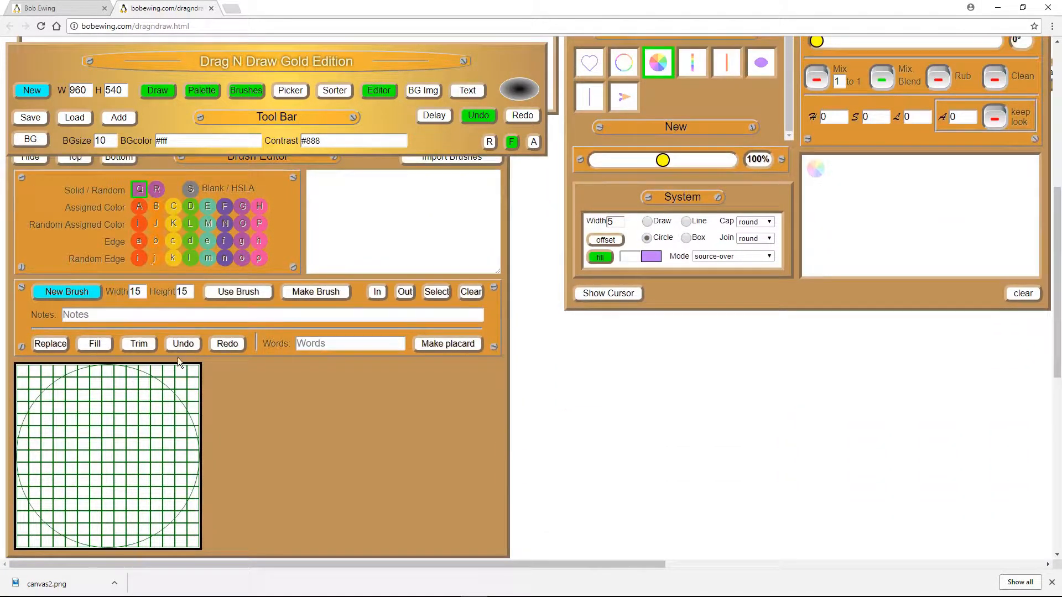
Draw a ring of solid Q cells and two crossing diagonals of assigned color A on the brush grid.
mouse_move(95, 395)
left_mouse_down()
mouse_move(55, 460)
mouse_move(152, 523)
mouse_move(154, 407)
mouse_move(97, 394)
mouse_move(105, 381)
left_mouse_up()
left_click(139, 209)
left_click_drag(33, 382, 164, 516)
left_click_drag(178, 370, 38, 524)
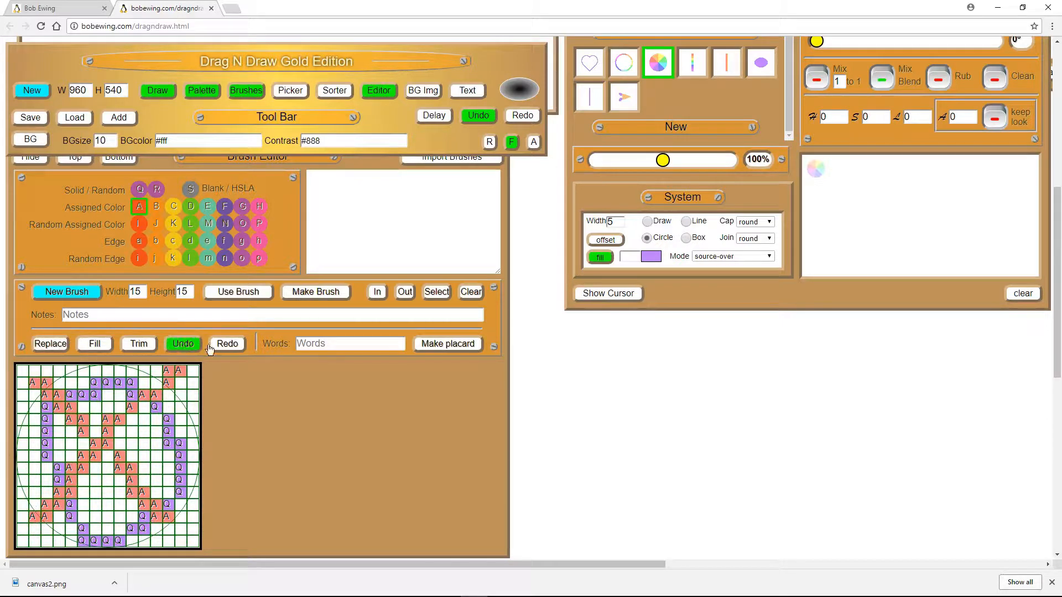
Undo the two A diagonals and draw a loop with crossing vertical and horizontal lines in random assigned color K.
left_click(182, 343)
left_click(182, 343)
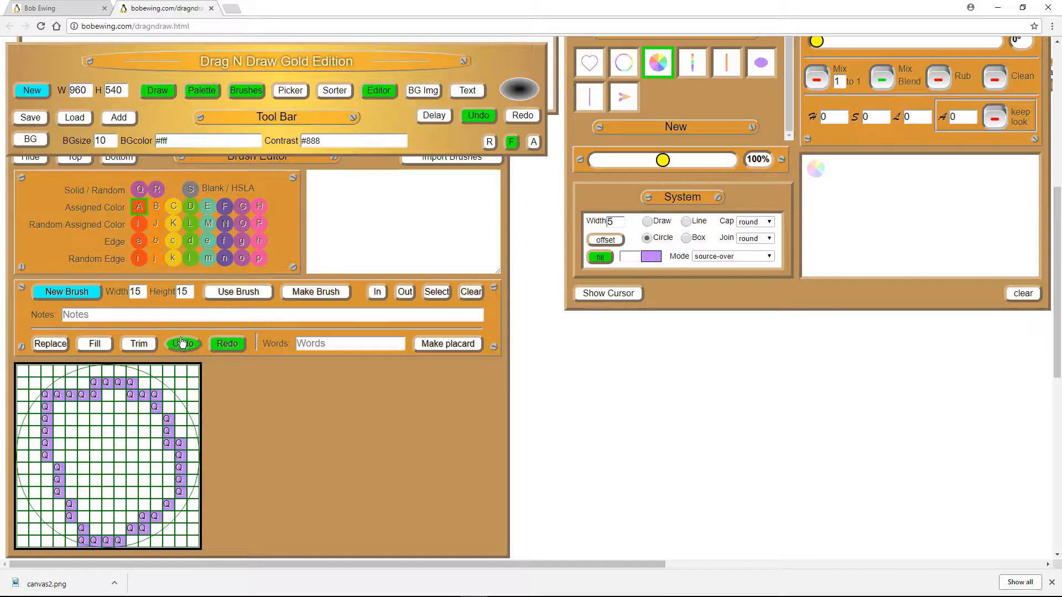
left_click(173, 223)
mouse_move(142, 433)
left_mouse_down()
mouse_move(82, 420)
mouse_move(53, 458)
mouse_move(126, 499)
mouse_move(158, 465)
mouse_move(137, 433)
left_mouse_up()
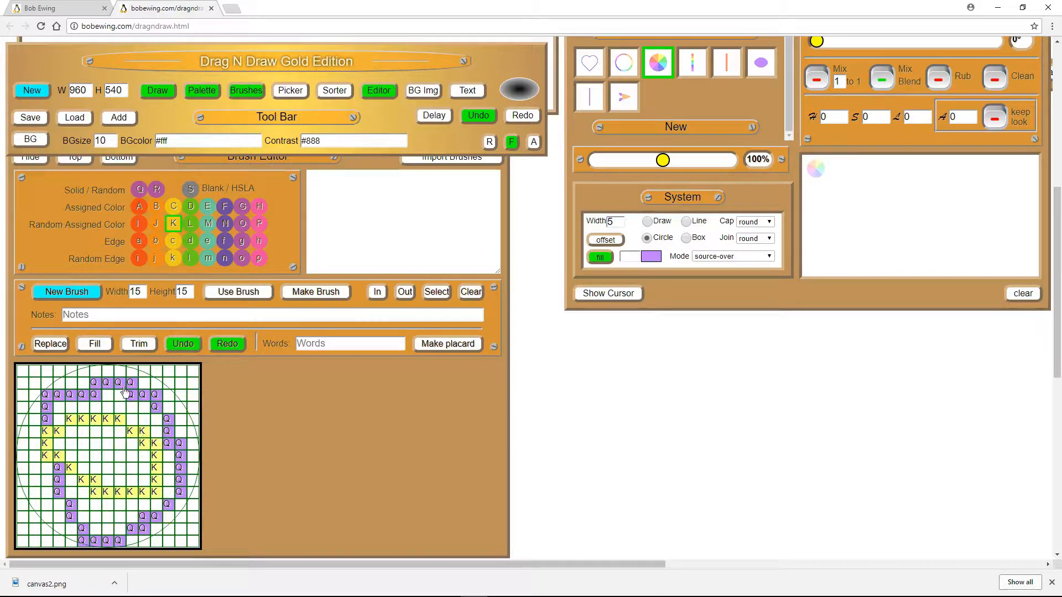
left_click_drag(126, 393, 107, 540)
left_click_drag(49, 451, 175, 458)
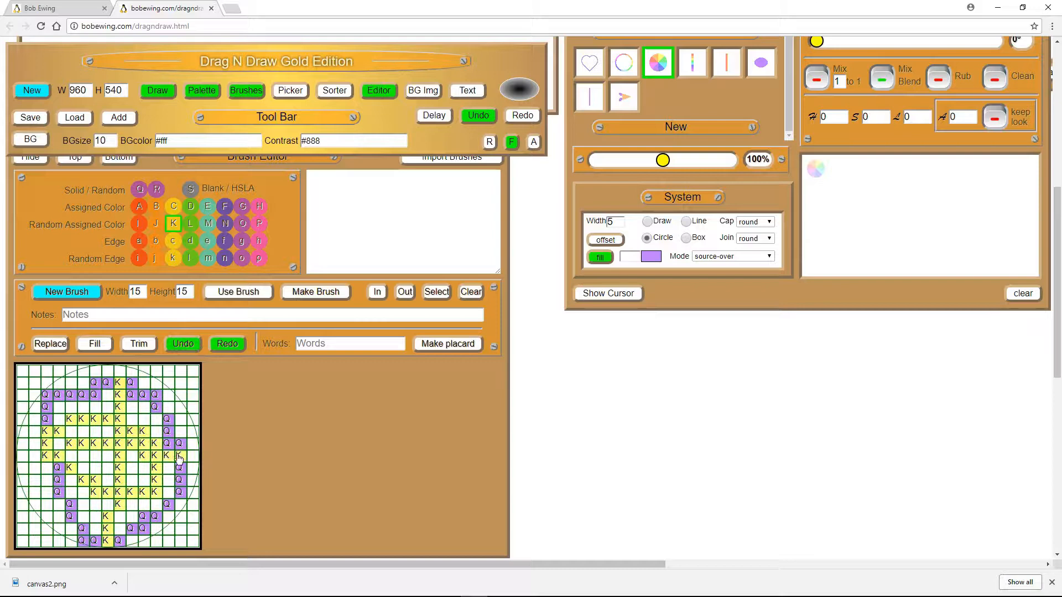
left_click(178, 457)
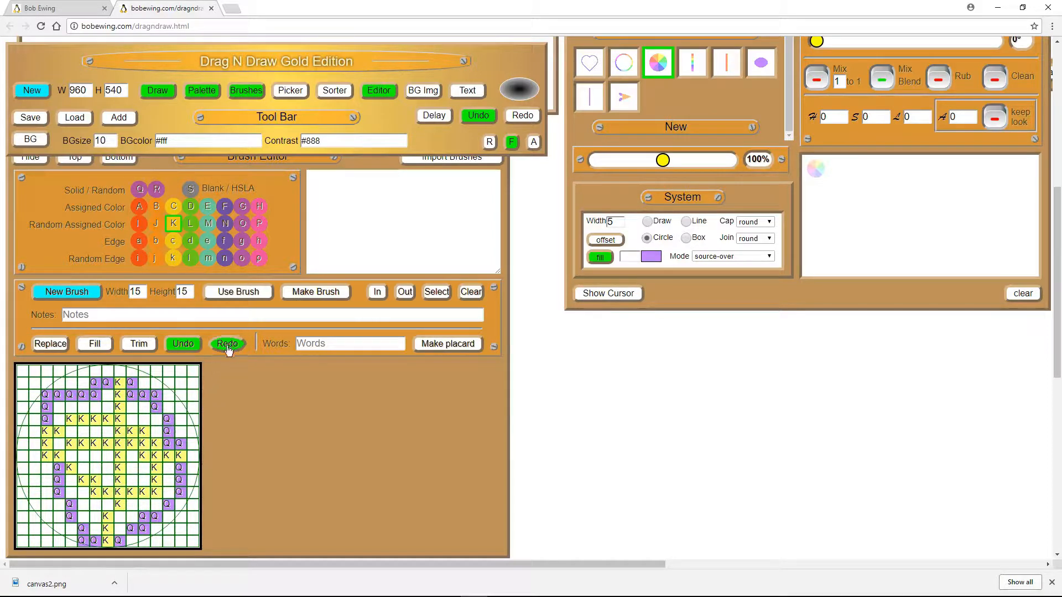
Undo the three K strokes on the brush grid.
left_click(186, 348)
left_click(186, 348)
left_click(186, 348)
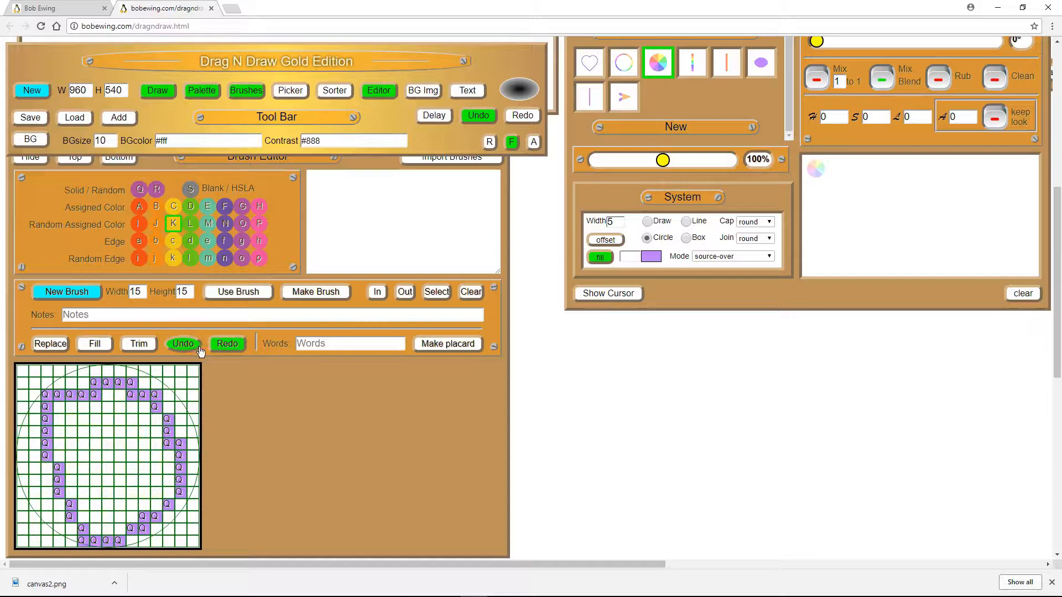
Redo the brush grid edits one at a time through the K strokes until both A diagonals are restored.
left_click(226, 348)
left_click(226, 349)
left_click(226, 349)
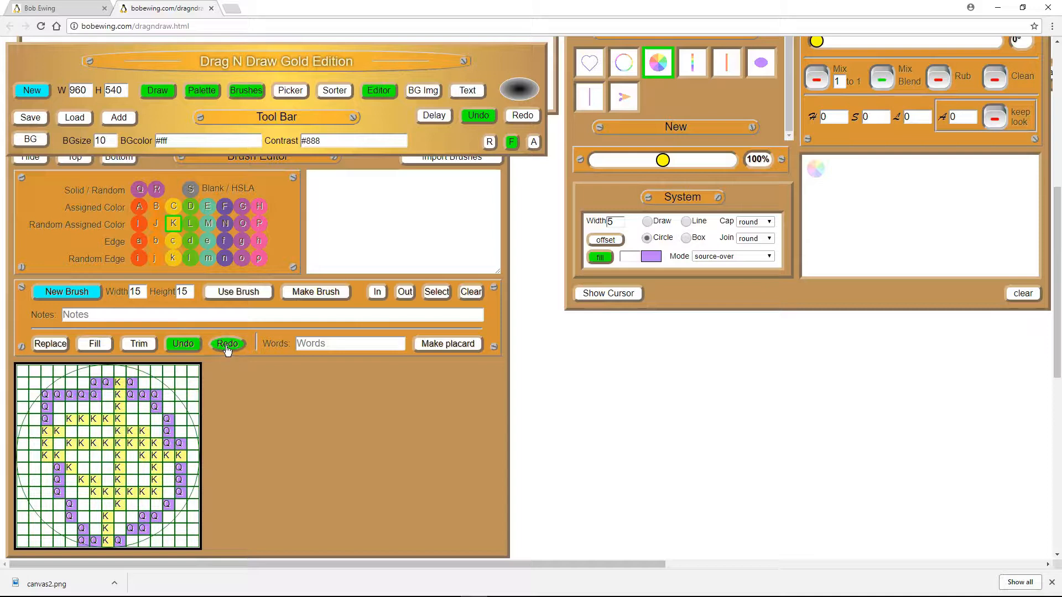
left_click(226, 349)
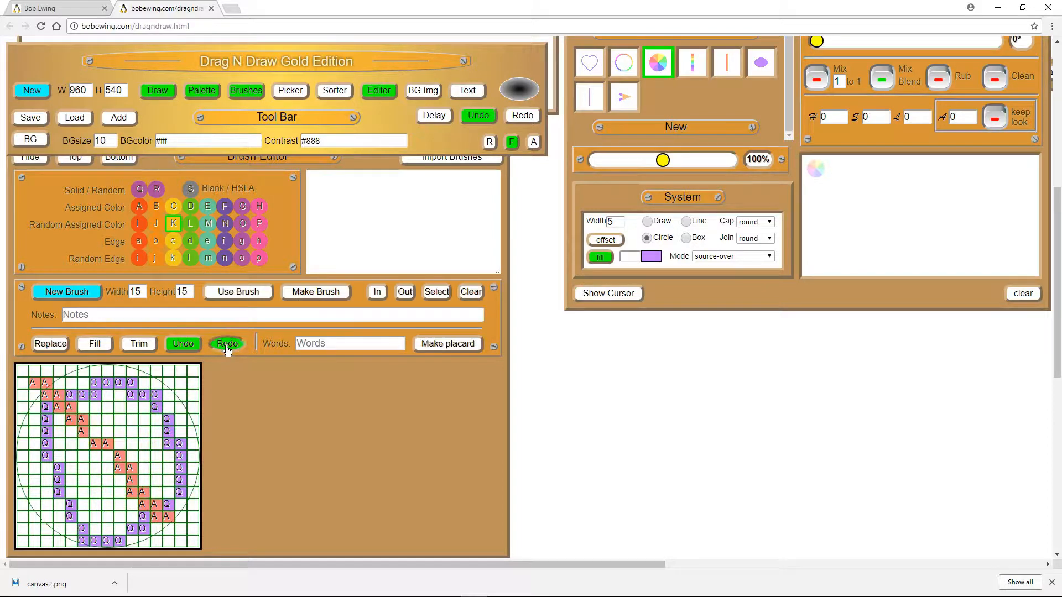
left_click(227, 348)
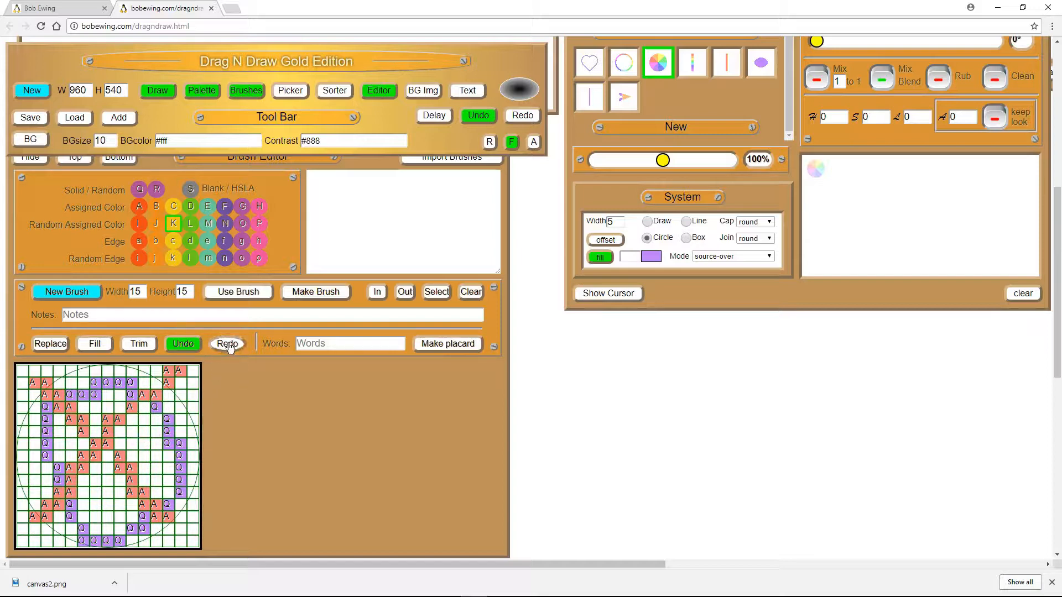
Undo the brush grid edits back through the K strokes until only the solid Q ring is left.
left_click(183, 344)
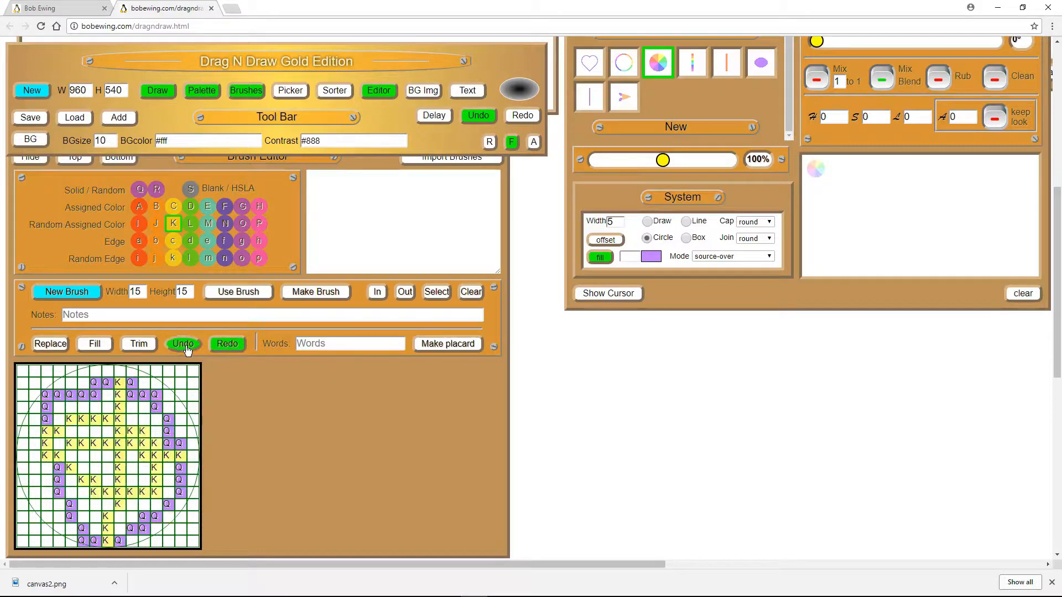
left_click(185, 346)
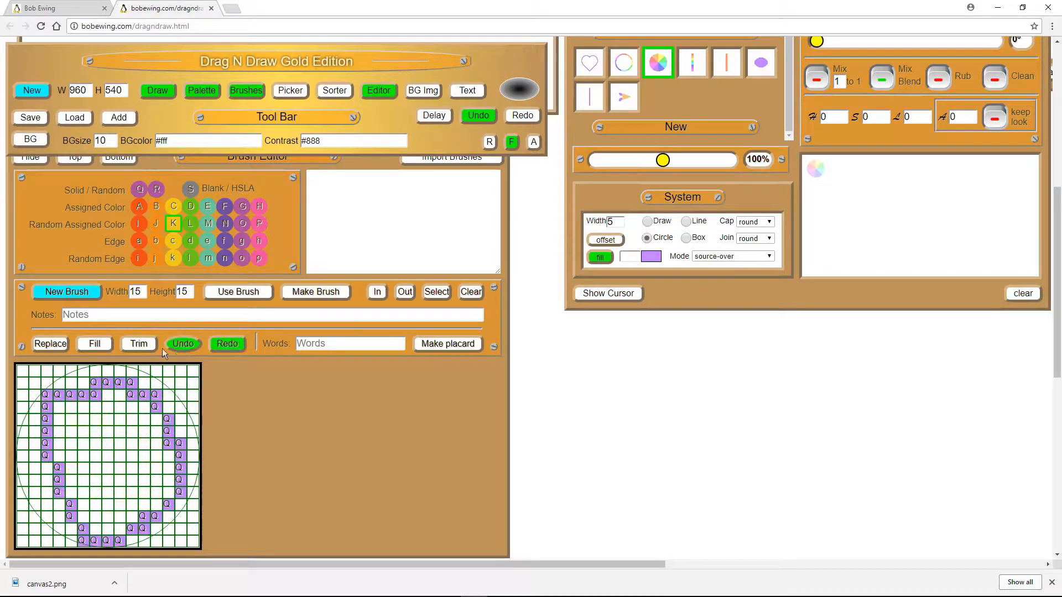
Create a new brush grid 25 cells wide and draw a loop of random edge n cells on it.
left_click_drag(146, 295, 118, 299)
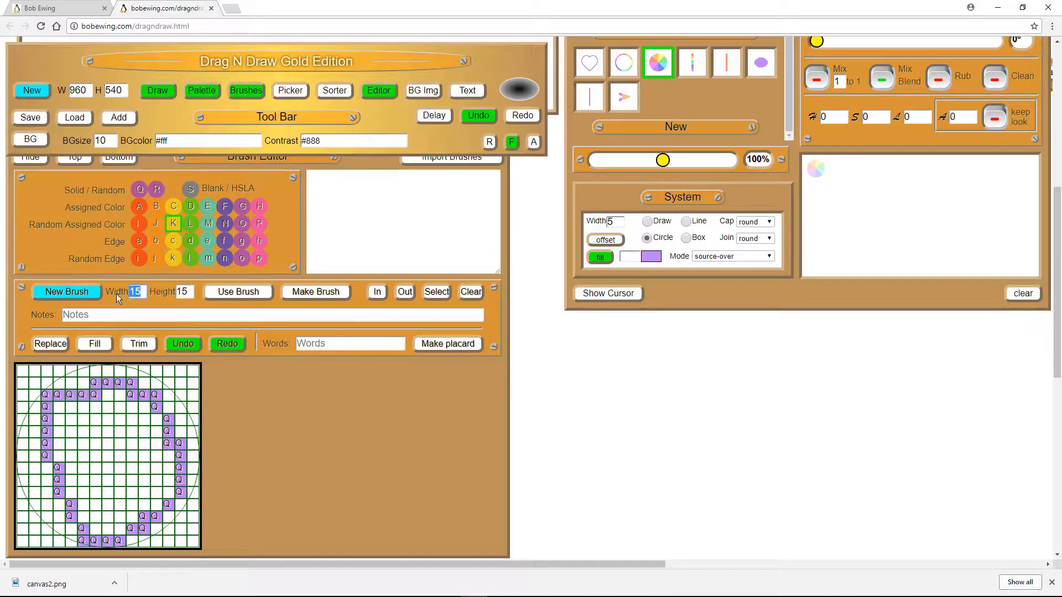
type("25")
left_click(83, 292)
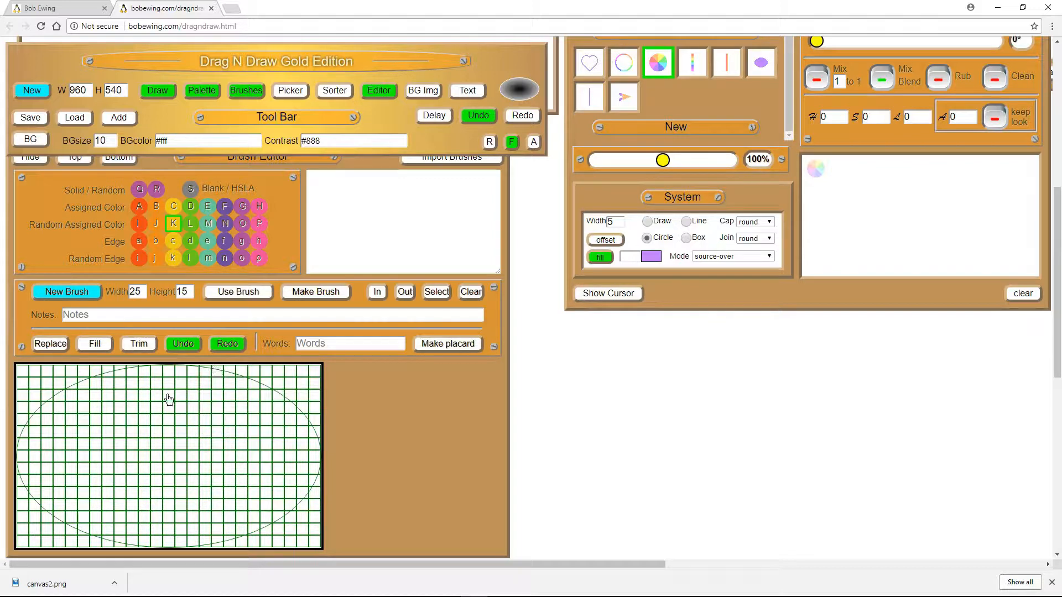
left_click(226, 260)
mouse_move(116, 396)
left_mouse_down()
mouse_move(190, 403)
mouse_move(256, 434)
mouse_move(257, 480)
mouse_move(132, 507)
mouse_move(71, 488)
mouse_move(74, 414)
mouse_move(136, 391)
left_mouse_up()
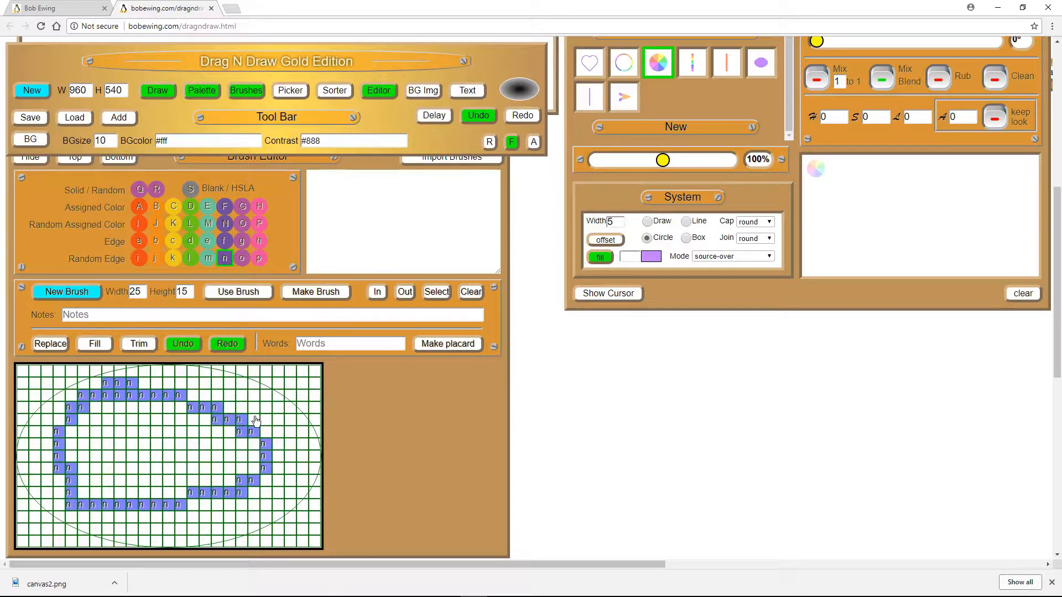
Put the edited n loop in use as the brush and draw a looping stroke on the Drawing Board.
left_click(238, 292)
scroll(243, 299, "up", 5)
mouse_move(227, 265)
left_mouse_down()
mouse_move(361, 307)
mouse_move(301, 320)
mouse_move(280, 241)
mouse_move(188, 260)
left_mouse_up()
scroll(182, 299, "down", 5)
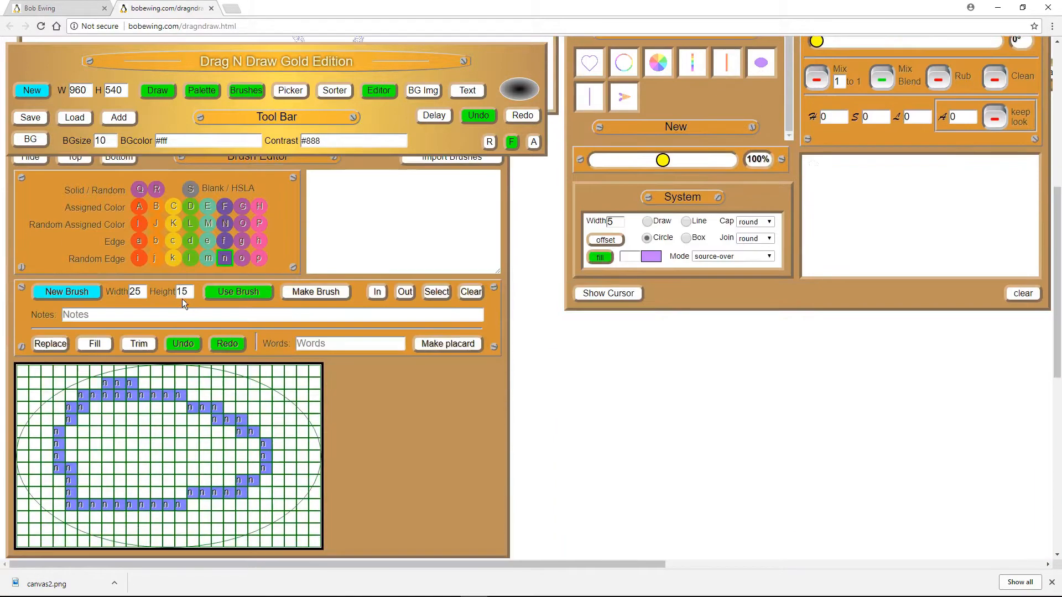
scroll(177, 277, "up", 4)
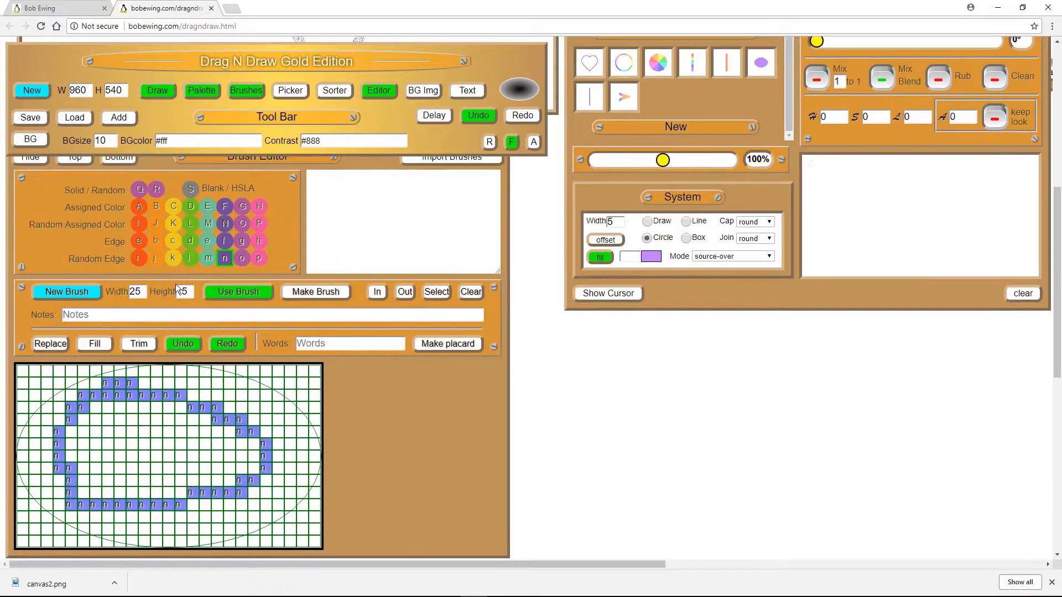
Undo the brush grid edits back to the blank 15 by 15 grid.
left_click(184, 344)
left_click(184, 344)
left_click(184, 344)
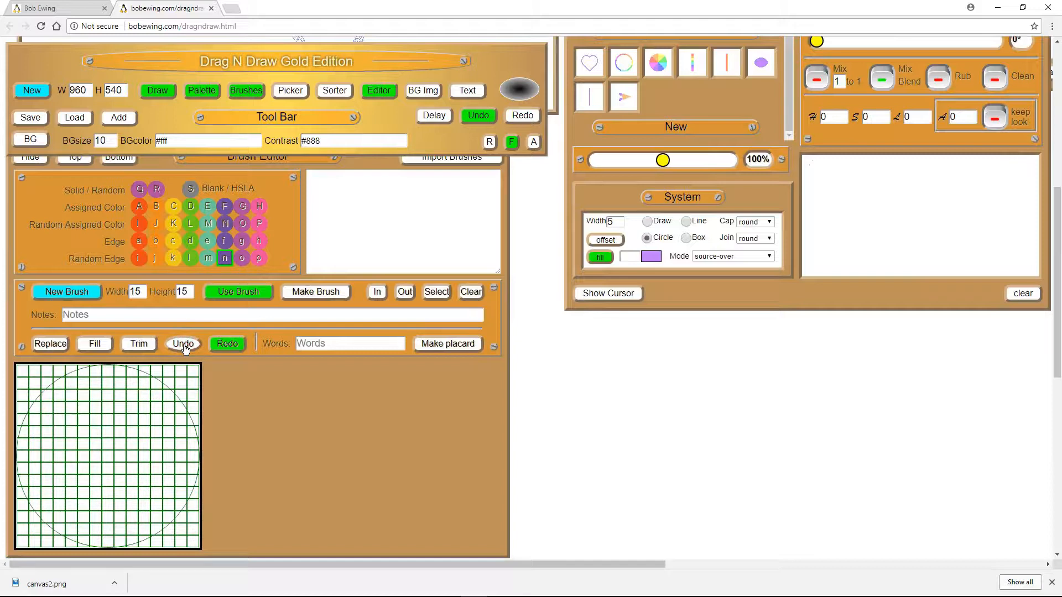
Redo the brush grid history through the 25-wide grid and the K strokes until the Q ring with A diagonals is restored.
left_click(226, 344)
left_click(226, 344)
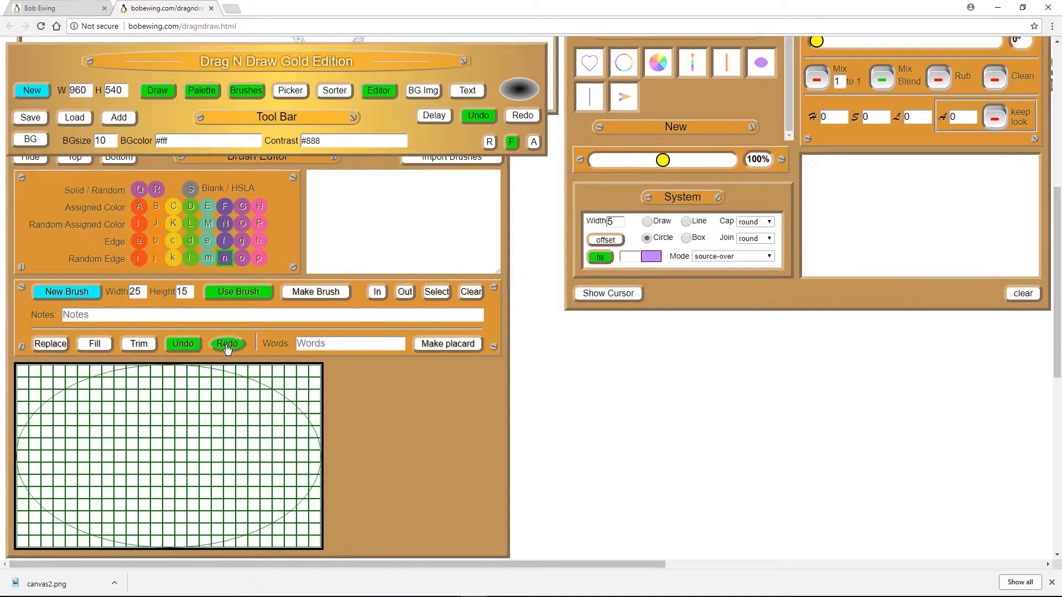
left_click(227, 344)
left_click(226, 345)
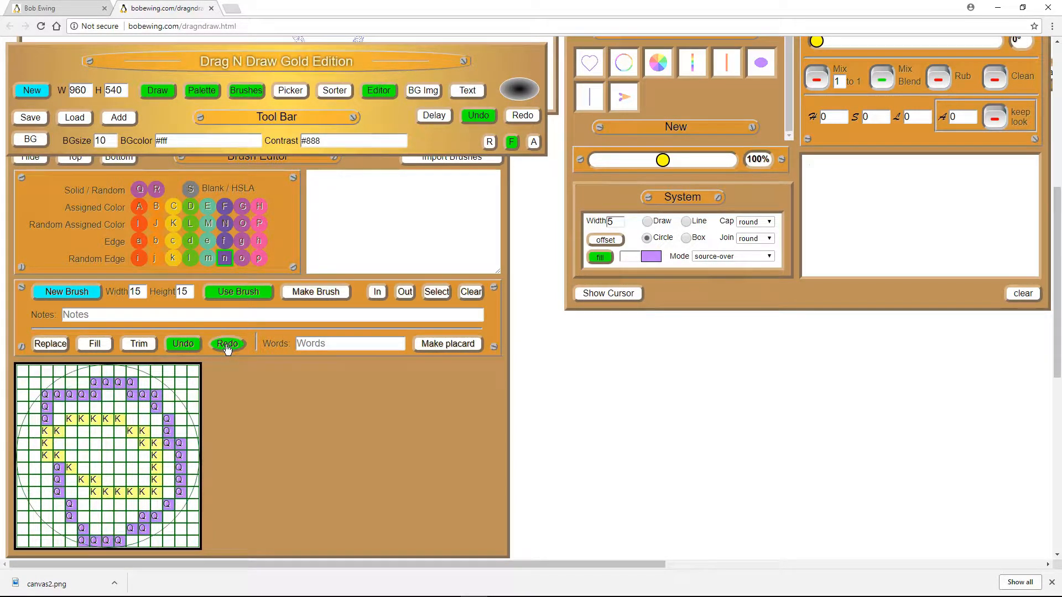
left_click(227, 349)
left_click(227, 350)
left_click(227, 350)
left_click(227, 349)
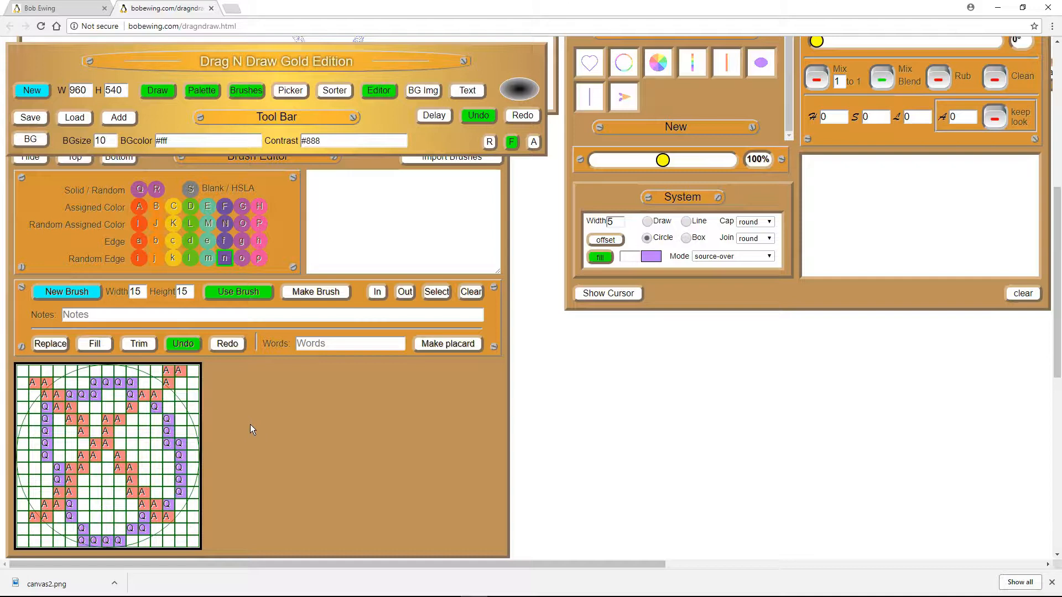
Open the Text Editor with a taller text area and enter "words words".
scroll(250, 424, "up", 2)
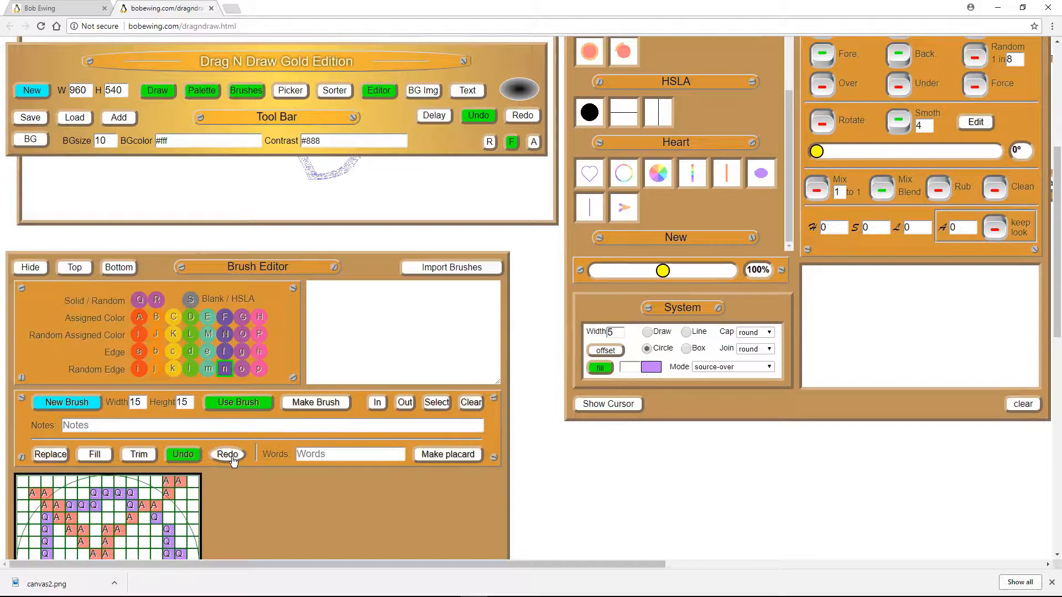
scroll(230, 442, "up", 5)
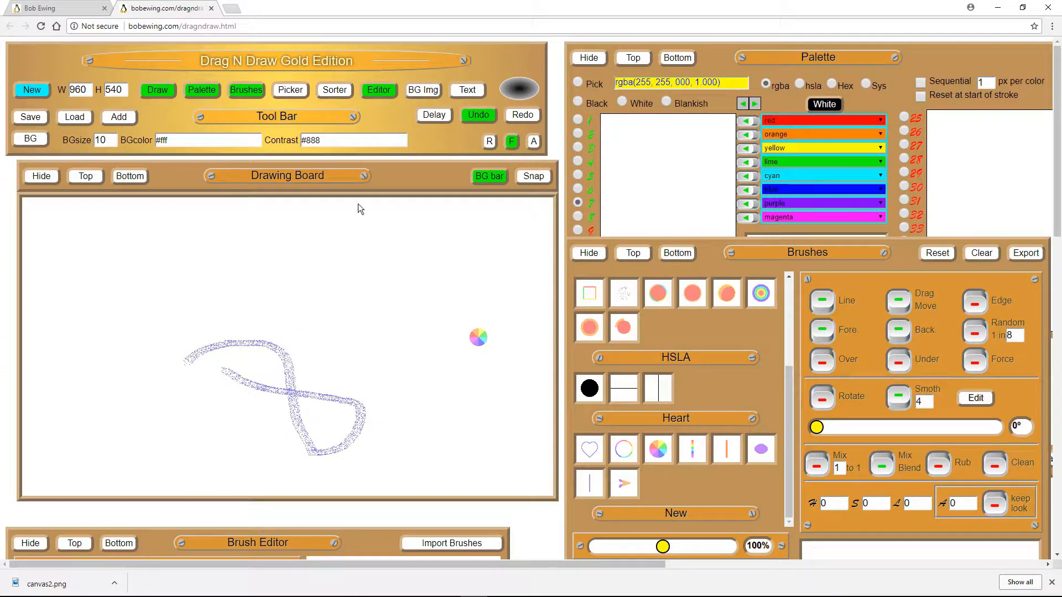
left_click(467, 91)
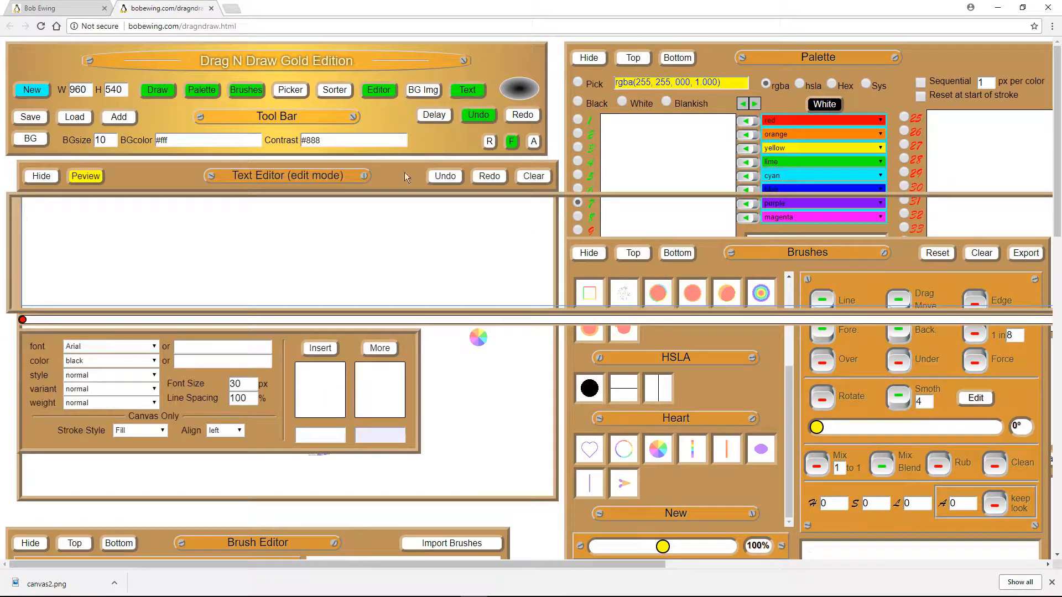
left_click_drag(529, 315, 528, 390)
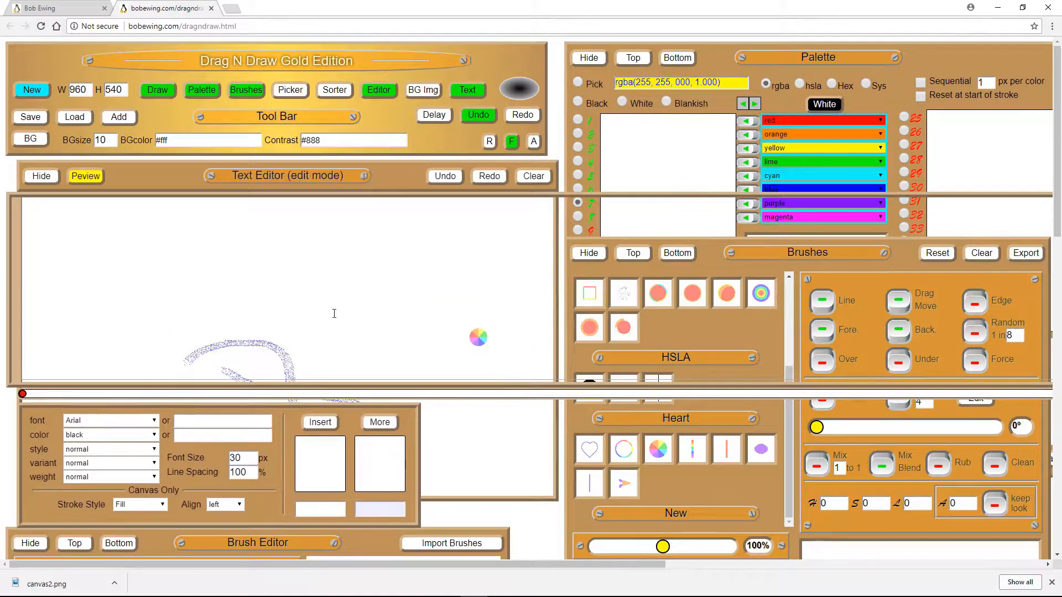
type("wo")
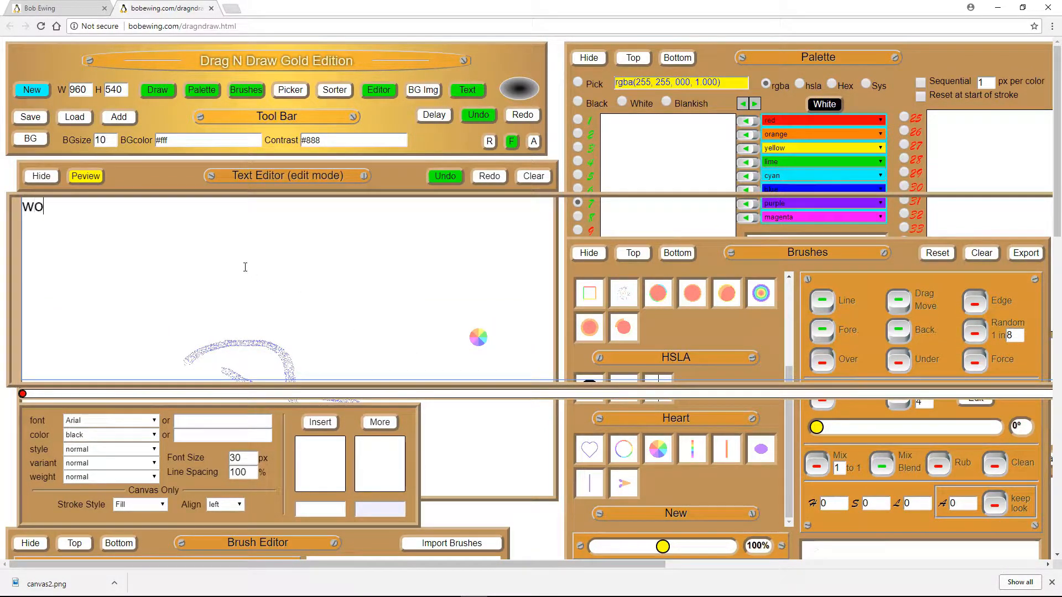
type("rds words")
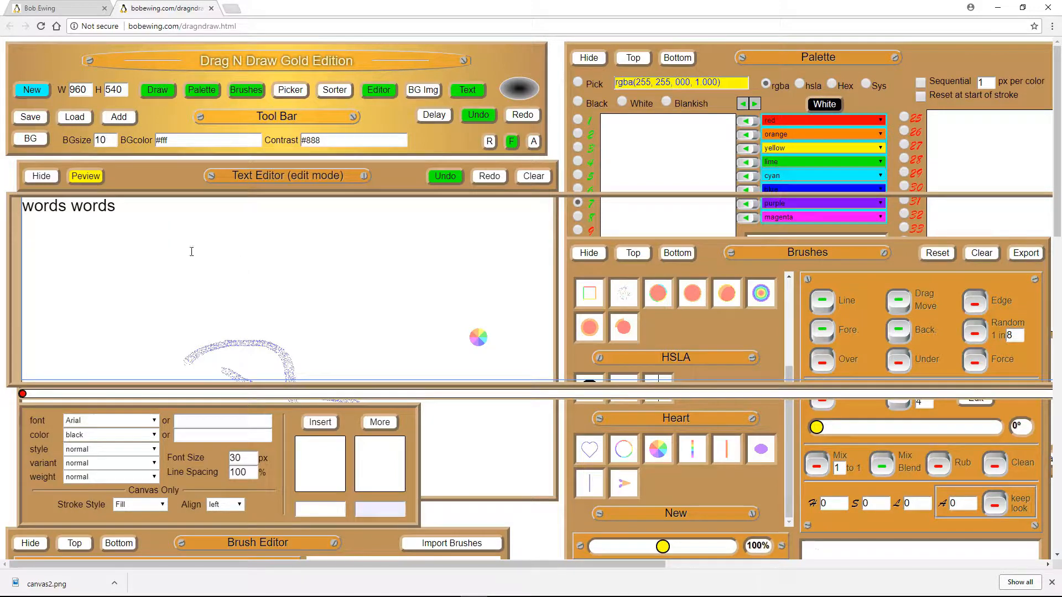
Undo the typed text in the Text Editor and redo it back to "words words".
left_click(444, 175)
left_click(444, 176)
left_click(444, 176)
left_click(489, 177)
left_click(489, 177)
left_click(489, 177)
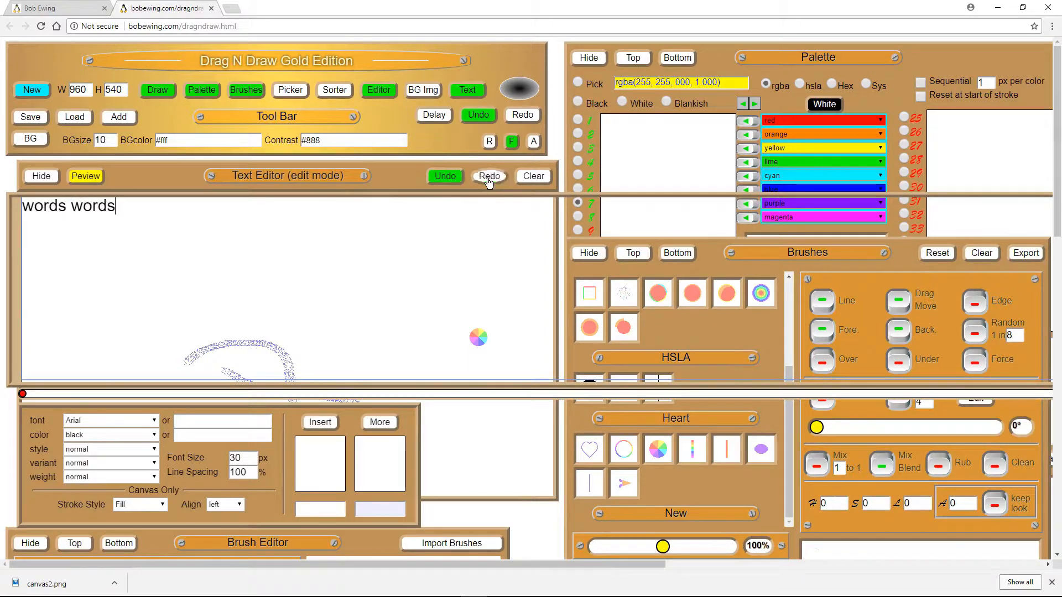
Undo the second word and extend the remaining text to "words mores more words".
left_click(445, 177)
left_click(446, 177)
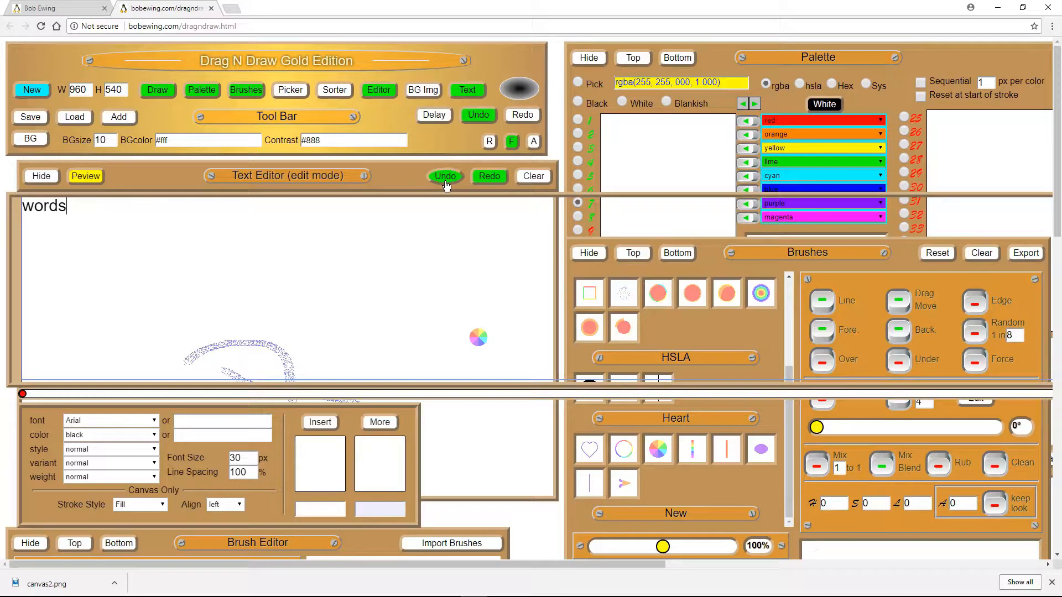
type("mores m")
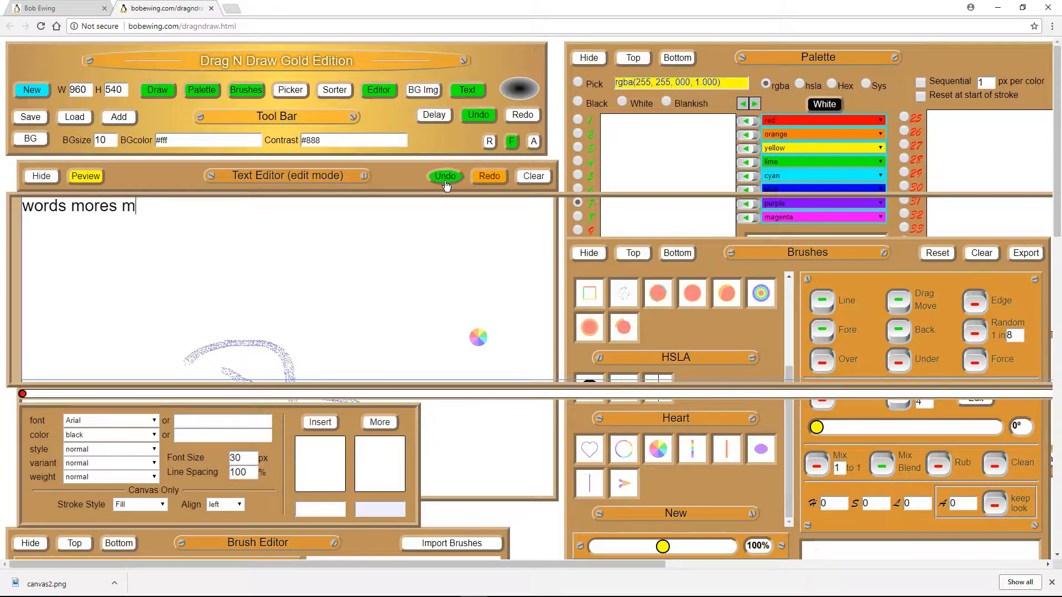
type("ore words")
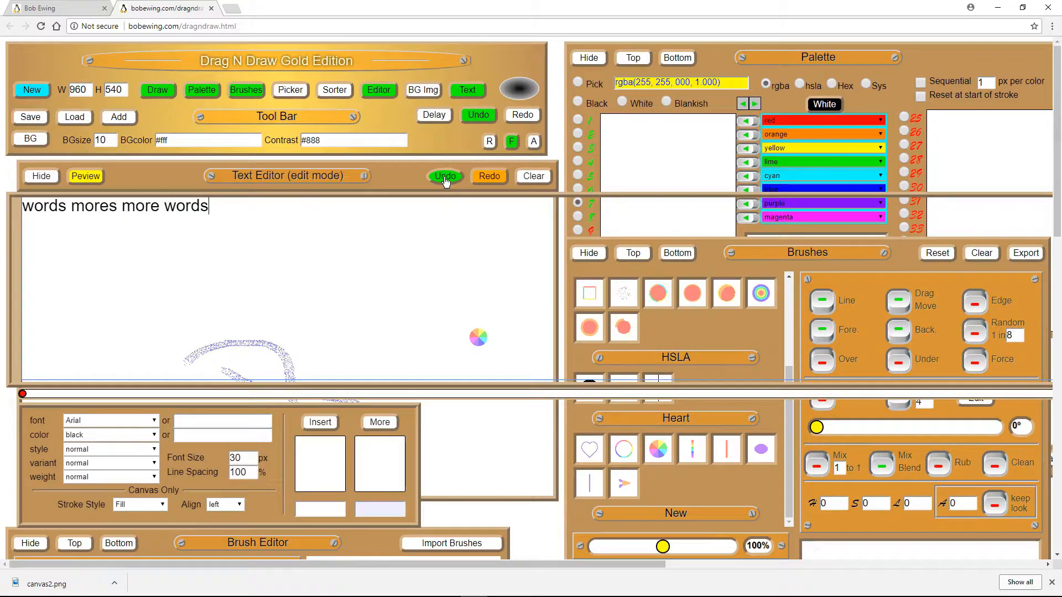
Undo the added words until only the first "words" is left.
left_click(445, 176)
left_click(445, 176)
left_click(445, 176)
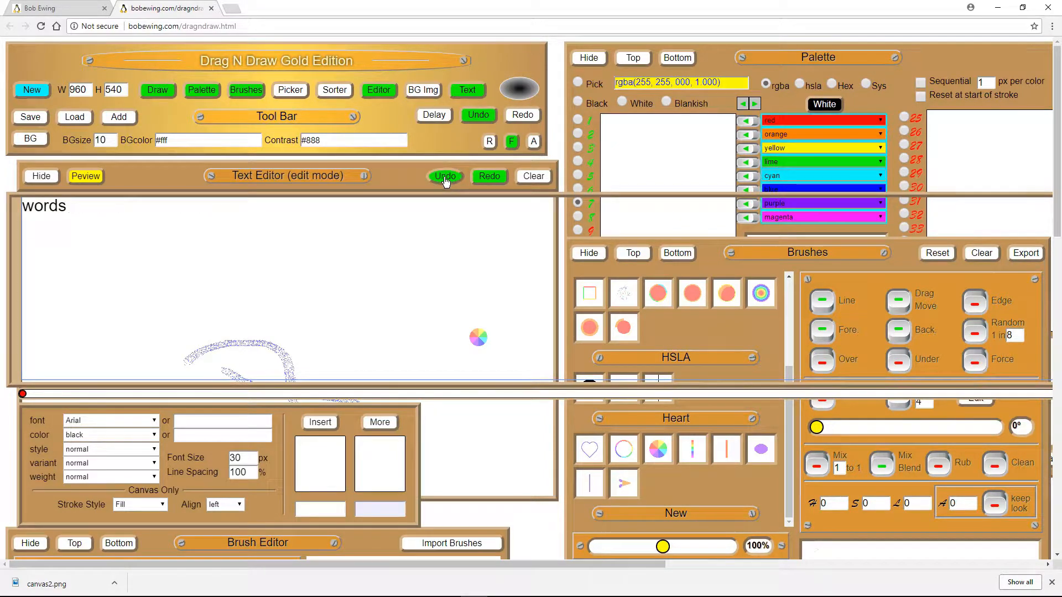
Redo the text through "words mores more words" and on to the earlier version "words words".
left_click(490, 176)
left_click(489, 178)
left_click(489, 178)
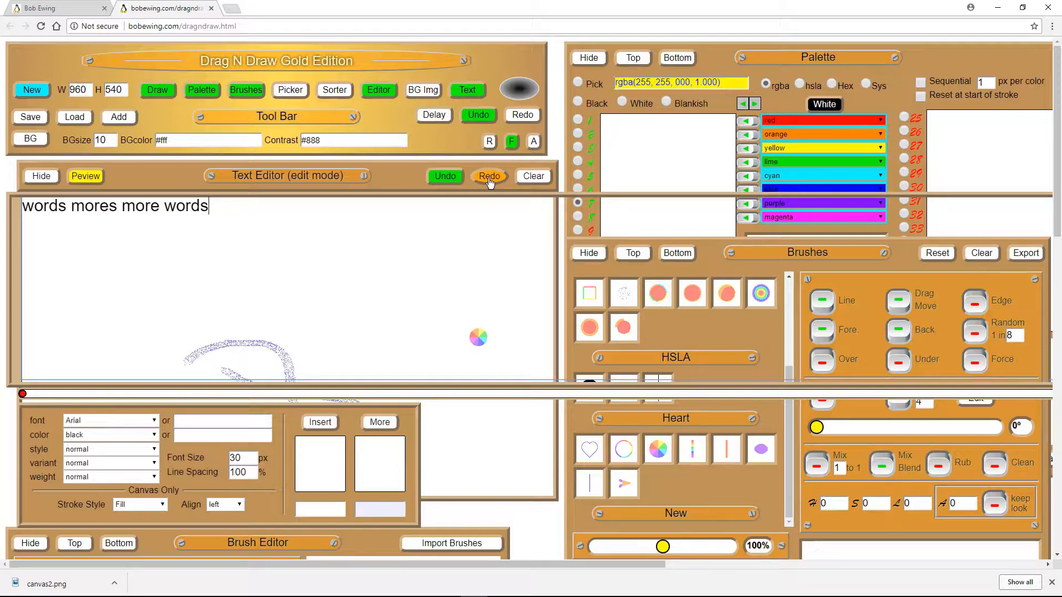
left_click(490, 182)
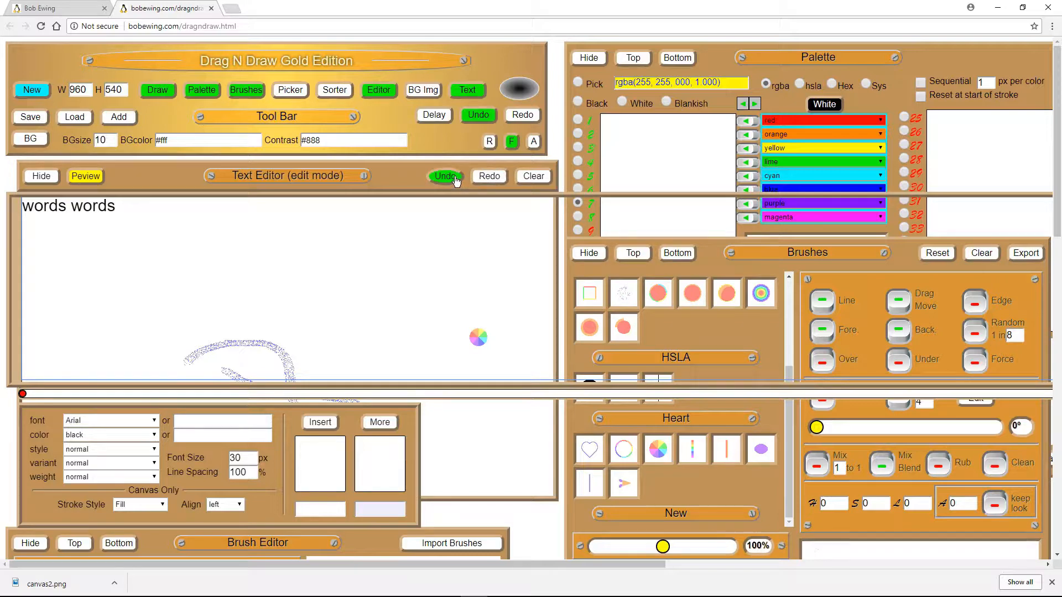
Undo all Text Editor entries through both versions until the text area is empty.
left_click(448, 182)
left_click(448, 181)
left_click(448, 181)
left_click(445, 177)
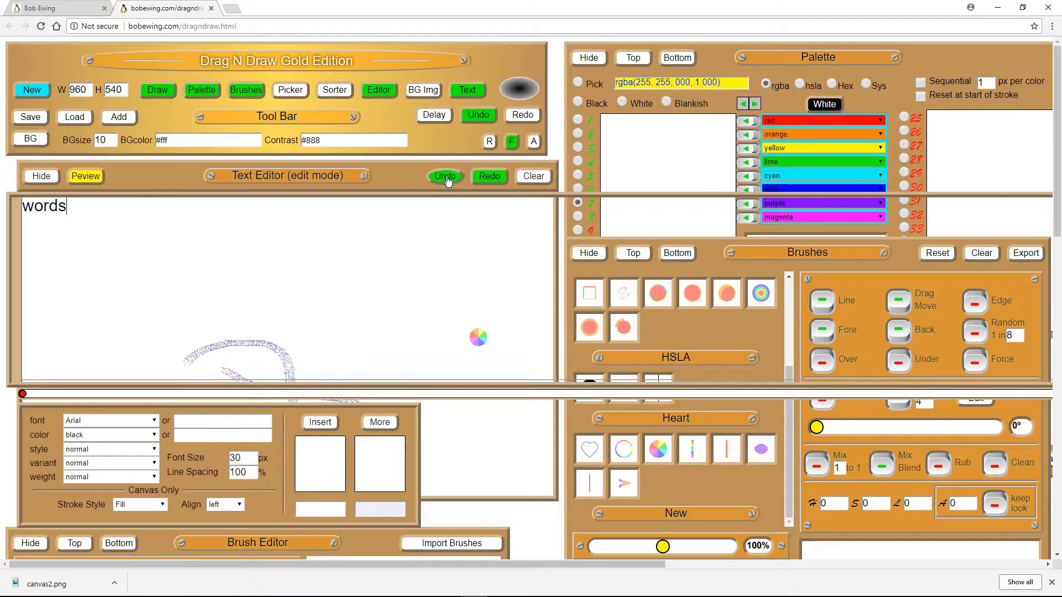
left_click(448, 182)
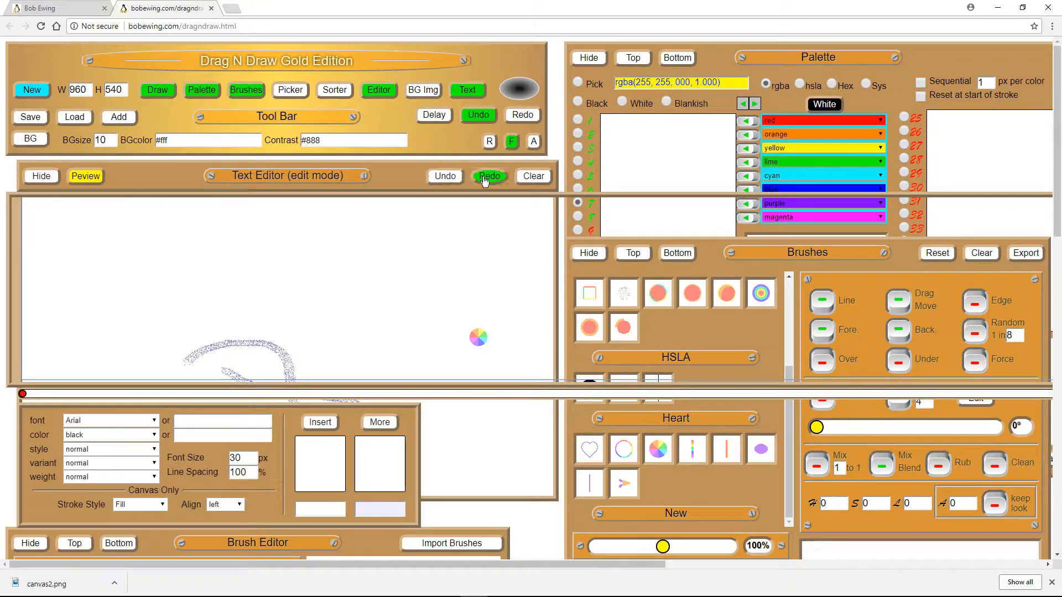
Redo the Text Editor entries from the empty text area through both versions up to "words words".
left_click(486, 179)
left_click(486, 179)
left_click(487, 179)
left_click(486, 179)
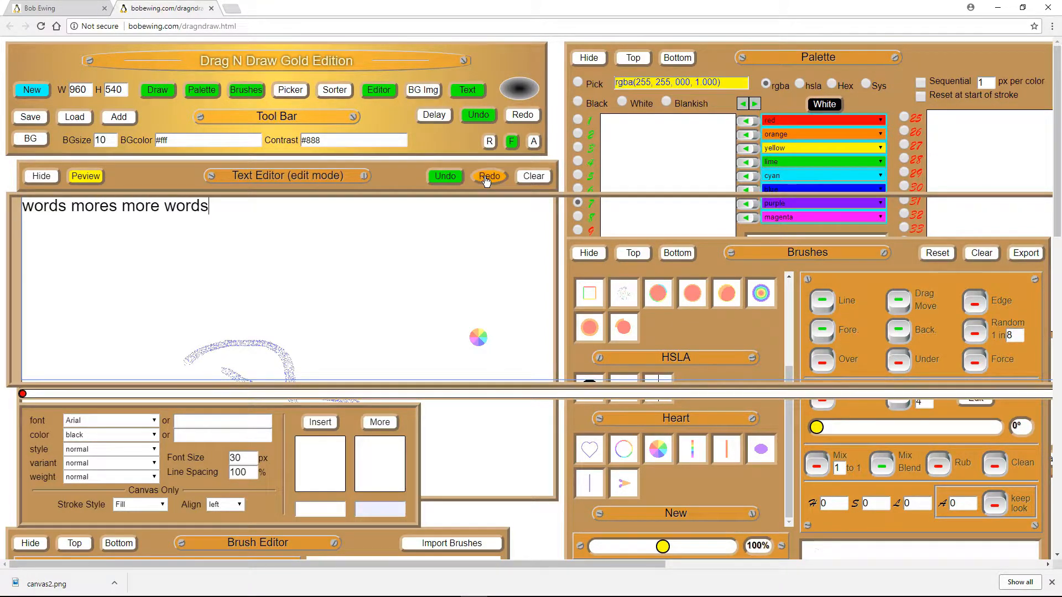
left_click(486, 180)
left_click(487, 179)
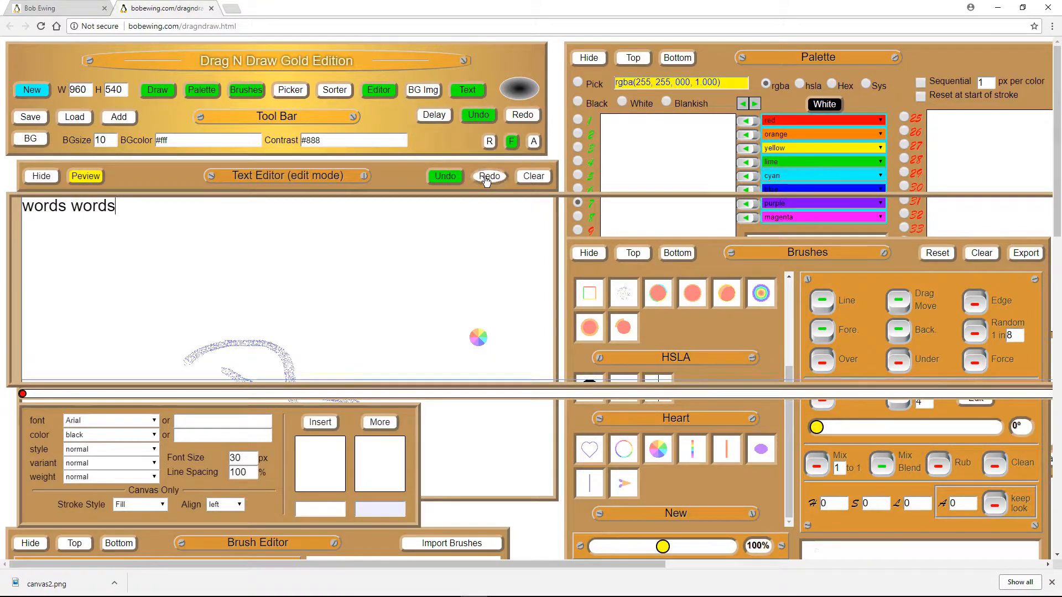
Undo the last three text changes and redo them to return to "words words".
left_click(451, 178)
left_click(451, 177)
left_click(451, 178)
left_click(486, 179)
left_click(486, 180)
left_click(486, 179)
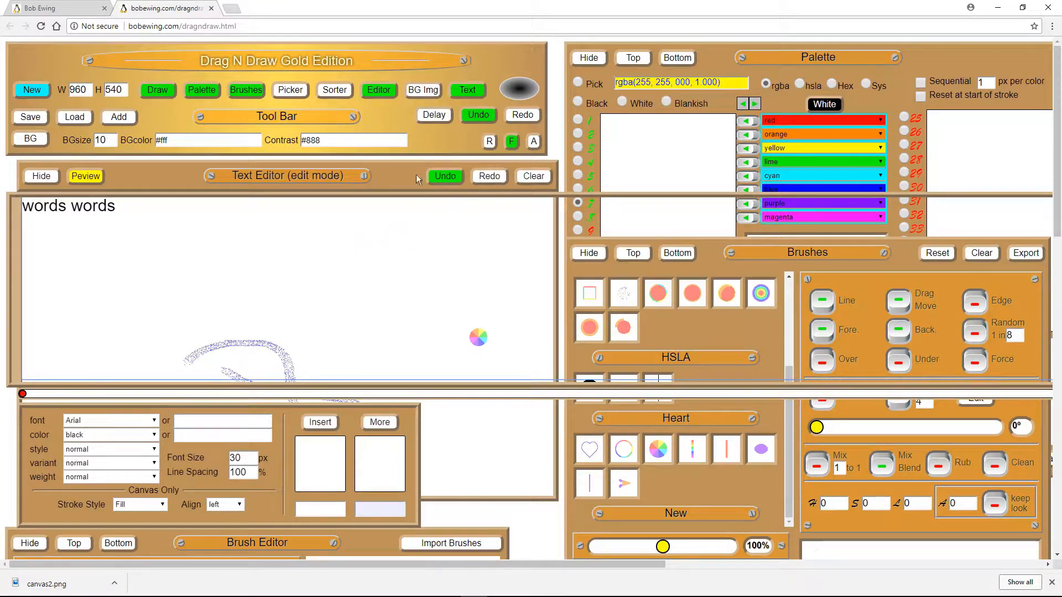
Undo the text back to an empty text area and enter "this is not a word".
left_click(448, 181)
left_click(447, 181)
left_click(447, 181)
left_click(447, 181)
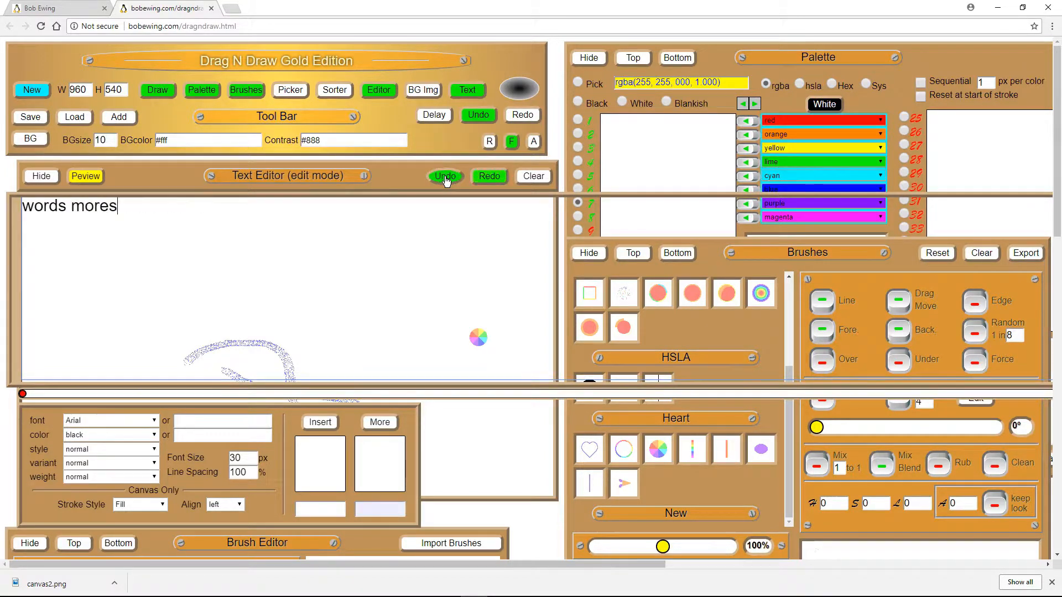
left_click(447, 181)
left_click(447, 181)
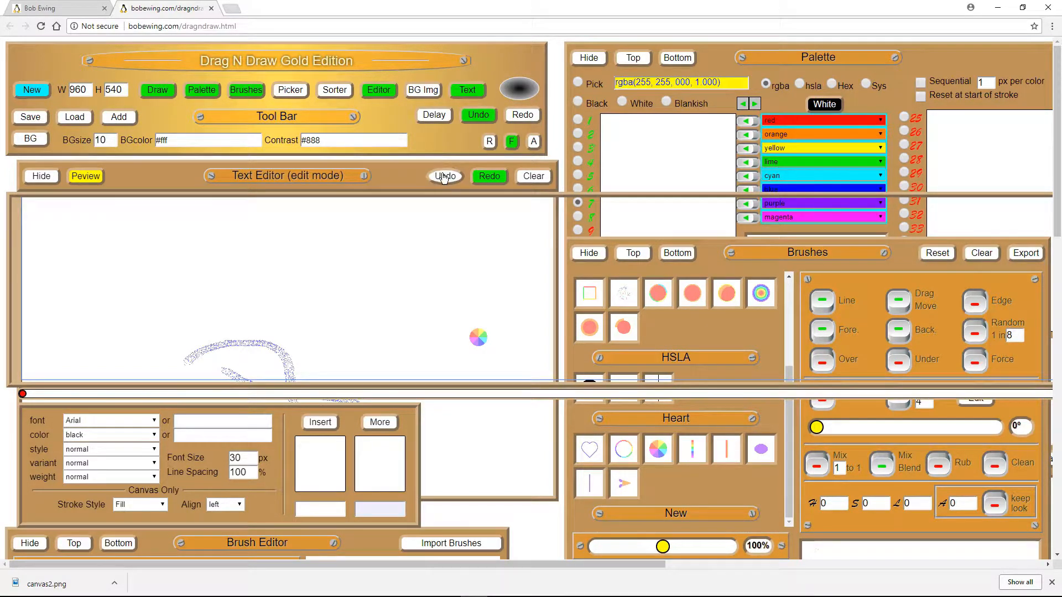
type("this is not a word")
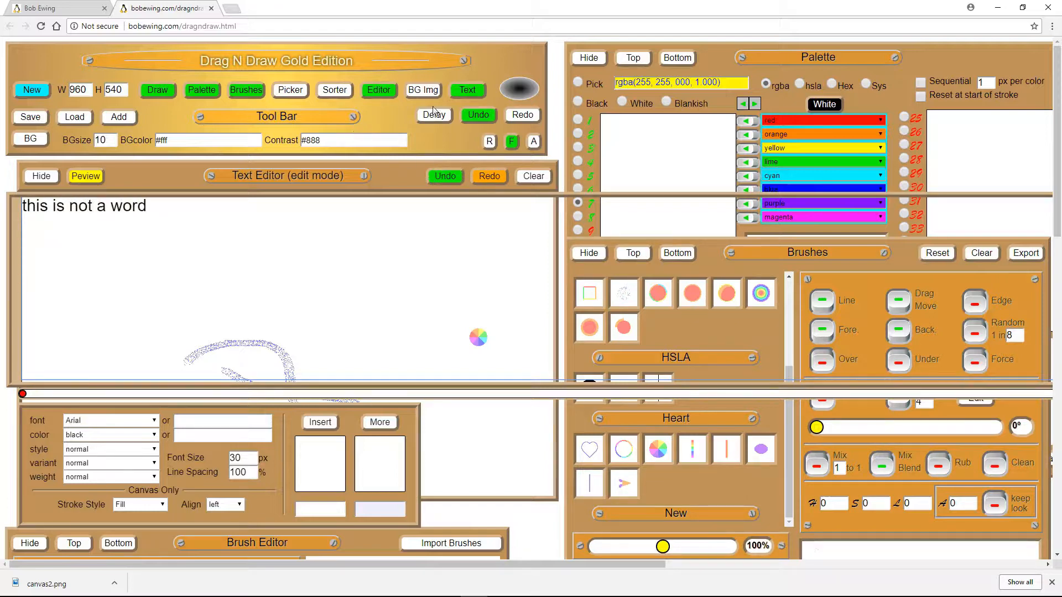
Undo the sentence "this is not a word" one word at a time.
left_click(446, 180)
left_click(446, 180)
left_click(446, 180)
left_click(446, 180)
left_click(446, 181)
Redo the text history through "this is not a word" and "words mores more words" up to "words words".
left_click(488, 180)
left_click(488, 180)
left_click(488, 181)
left_click(488, 180)
left_click(489, 181)
left_click(490, 180)
left_click(490, 180)
left_click(490, 181)
left_click(490, 180)
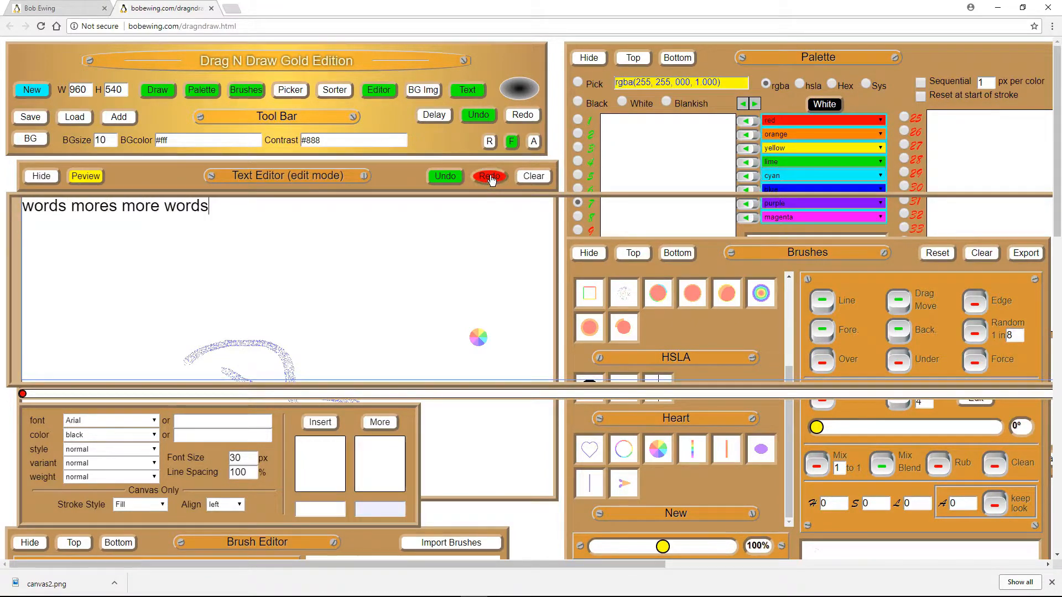
left_click(490, 181)
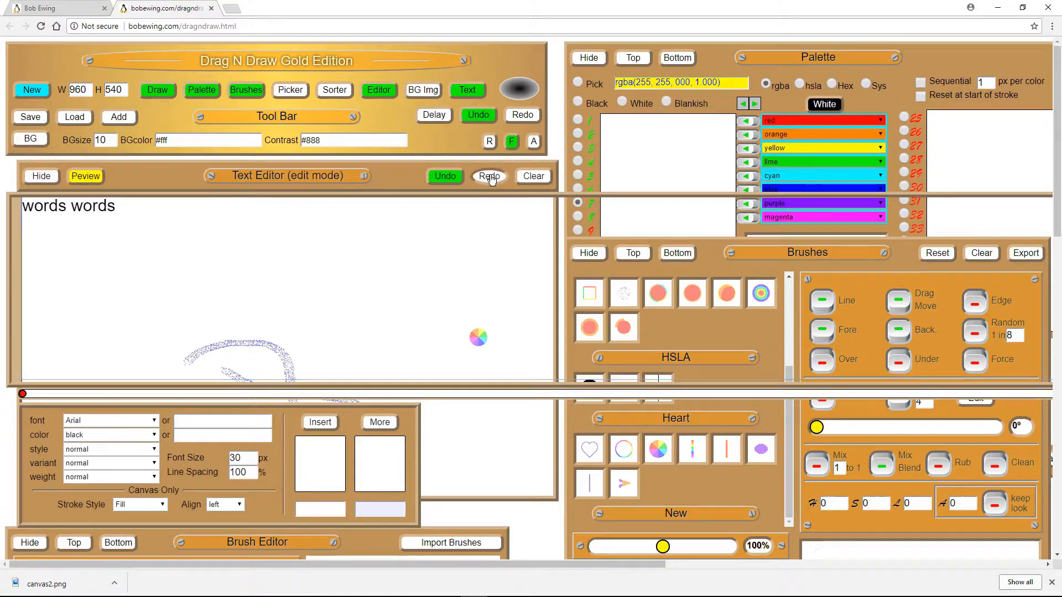
Undo the text history step by step until the text reads "this is".
left_click(450, 177)
left_click(451, 177)
left_click(451, 177)
left_click(451, 177)
left_click(451, 177)
left_click(451, 177)
left_click(451, 177)
left_click(451, 177)
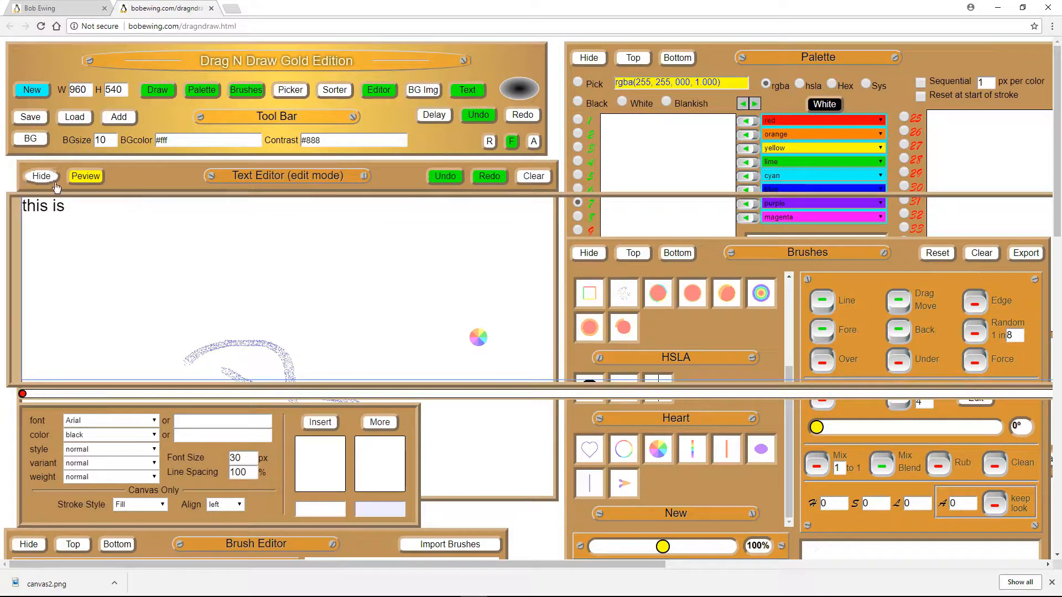
Hide the Text Editor and shift the Drawing Board and Tool Bar slightly out of place.
left_click(41, 176)
mouse_move(202, 184)
left_mouse_down()
mouse_move(229, 242)
mouse_move(190, 187)
left_mouse_up()
mouse_move(171, 115)
left_mouse_down()
mouse_move(185, 193)
mouse_move(171, 137)
left_mouse_up()
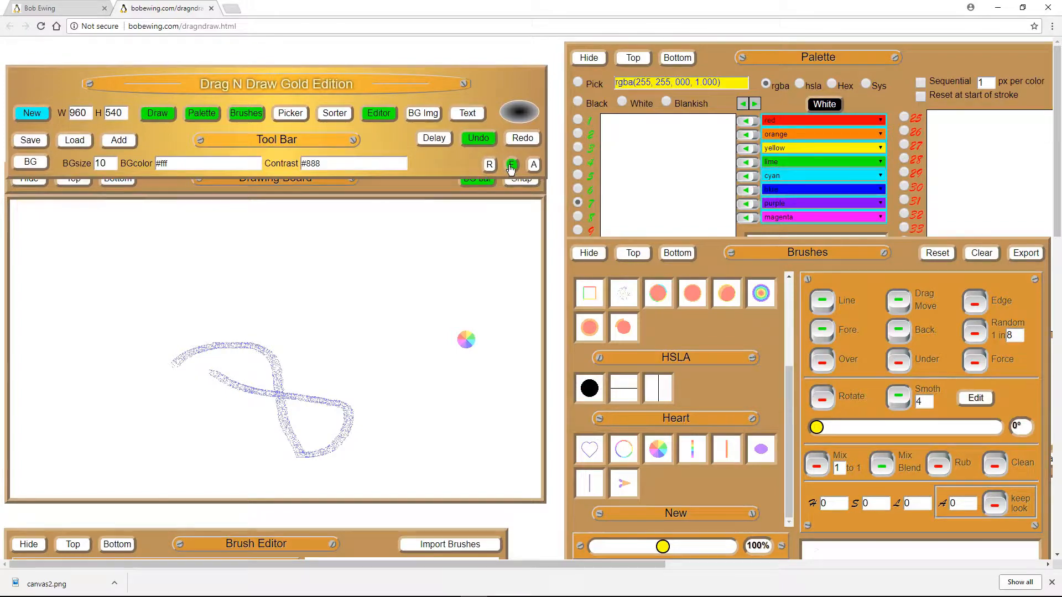
Toggle the Tool Bar's F option and reposition the bar over the page to test how it behaves during scrolling.
scroll(411, 237, "down", 3)
scroll(404, 233, "up", 3)
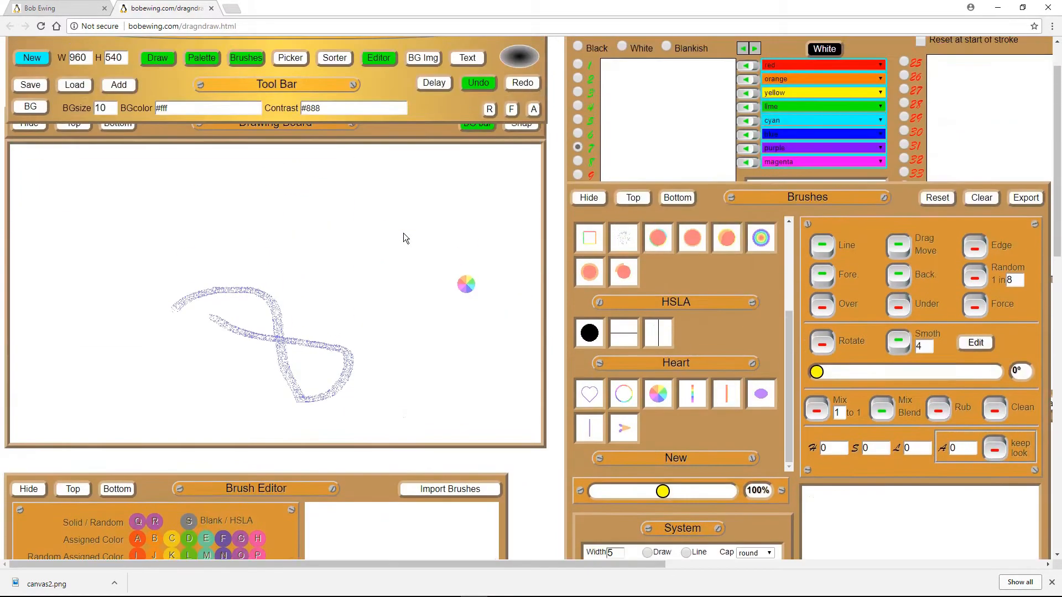
scroll(419, 226, "down", 4)
scroll(419, 224, "up", 2)
left_click_drag(386, 138, 473, 228)
scroll(475, 316, "down", 3)
left_click(604, 268)
scroll(536, 327, "up", 5)
scroll(535, 324, "down", 5)
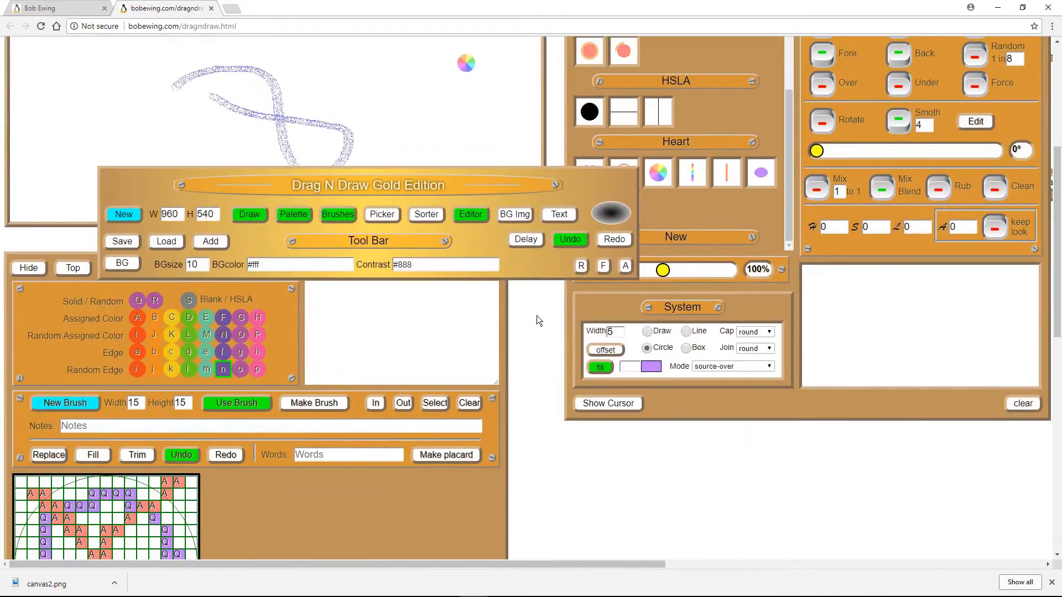
left_click_drag(477, 241, 372, 118)
scroll(365, 216, "up", 5)
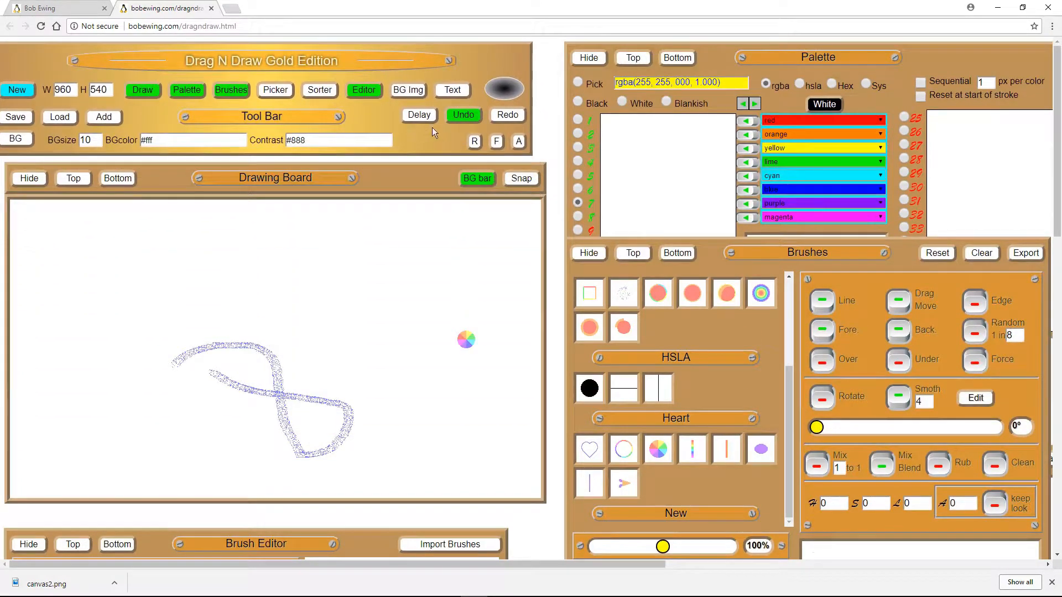
Enable the Tool Bar's F option, align the bar above the Drawing Board and test it while scrolling.
left_click(496, 142)
scroll(395, 248, "down", 5)
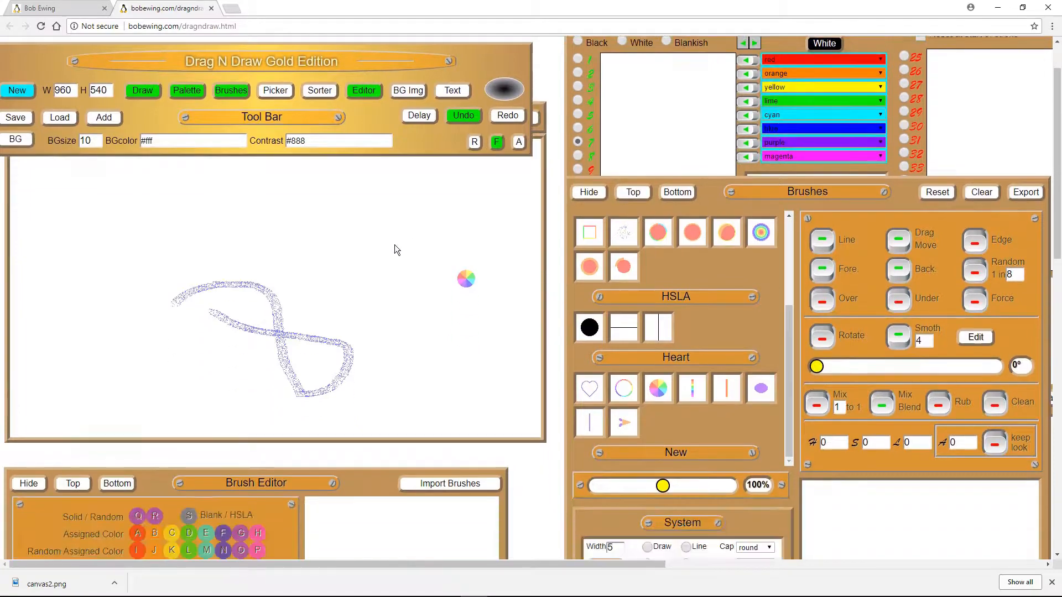
scroll(394, 244, "up", 5)
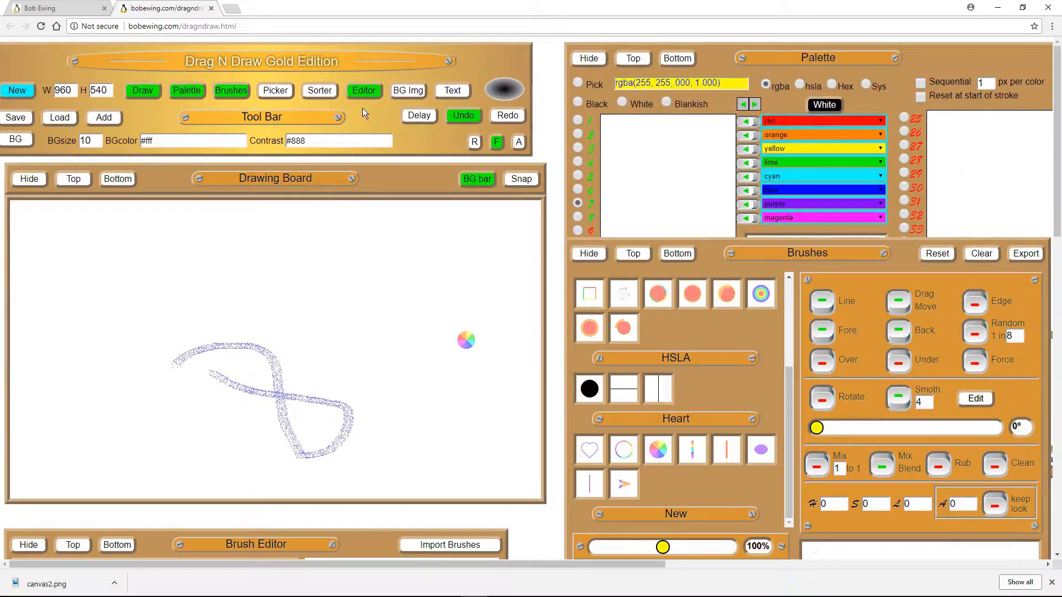
left_click_drag(363, 113, 377, 111)
scroll(376, 228, "down", 3)
scroll(377, 228, "up", 3)
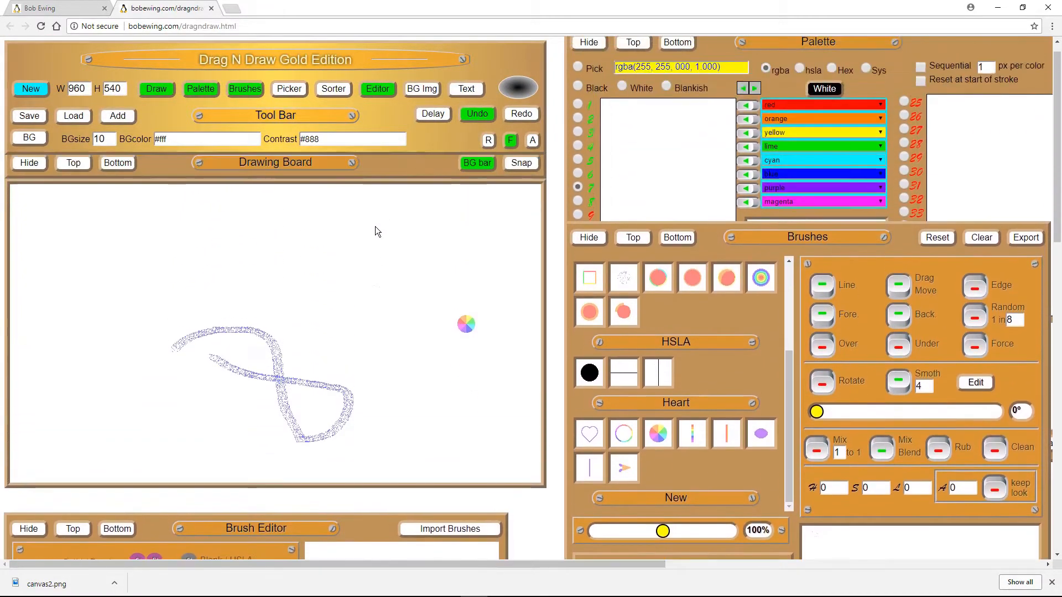
scroll(375, 231, "down", 3)
scroll(376, 232, "up", 3)
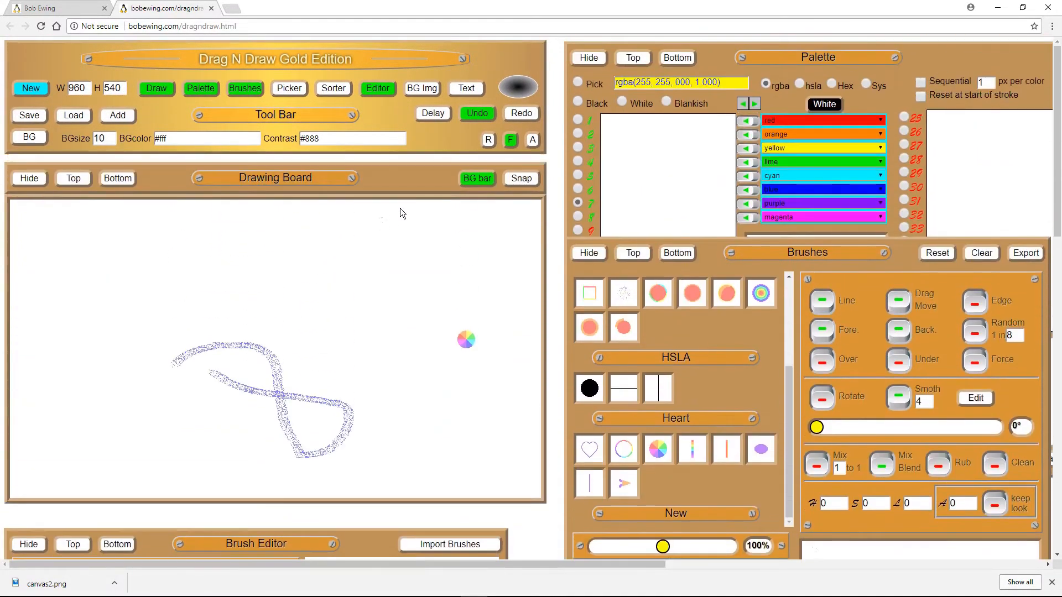
Disable the Tool Bar's F option and use R to reset the panel positions after moving the bar out of place.
scroll(400, 247, "down", 2)
scroll(400, 247, "down", 1)
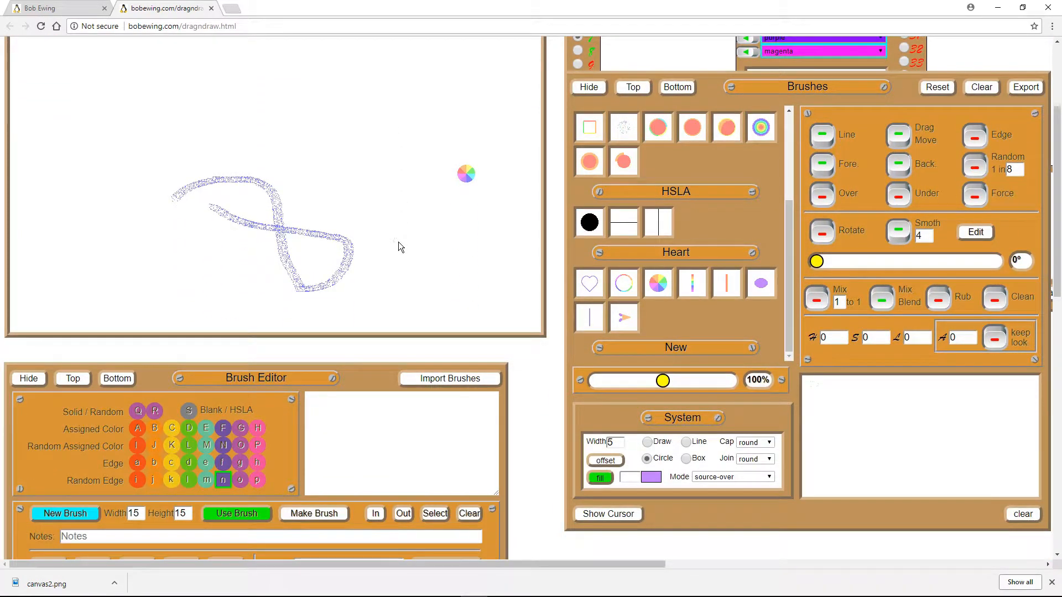
scroll(398, 241, "up", 3)
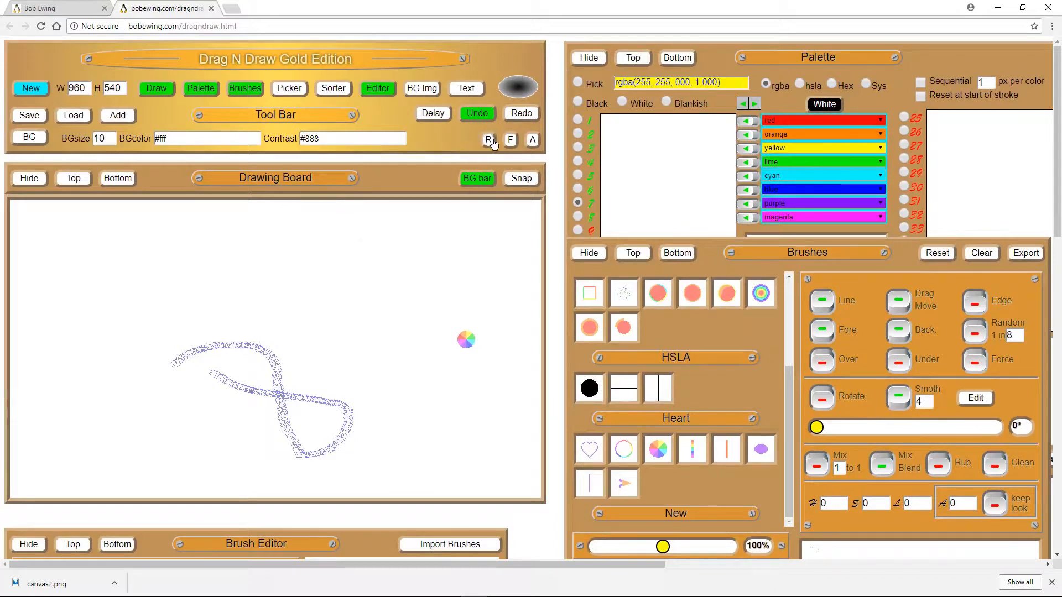
left_click_drag(463, 141, 483, 169)
left_click(508, 167)
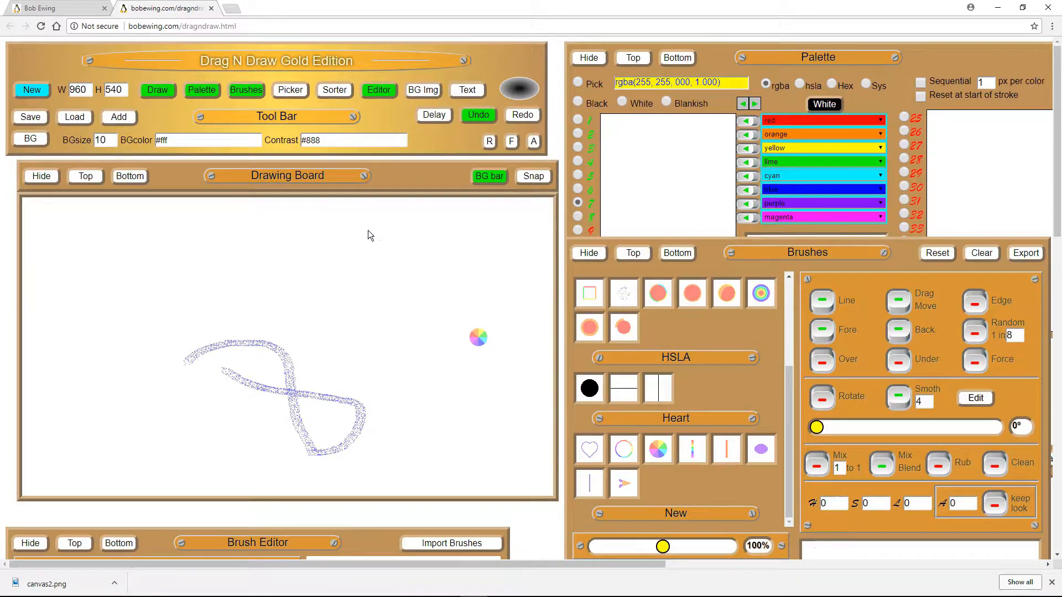
Show the Color Picker and Color Sorter and hide the Brush Editor covering them.
left_click(291, 90)
left_click(334, 90)
scroll(273, 227, "down", 8)
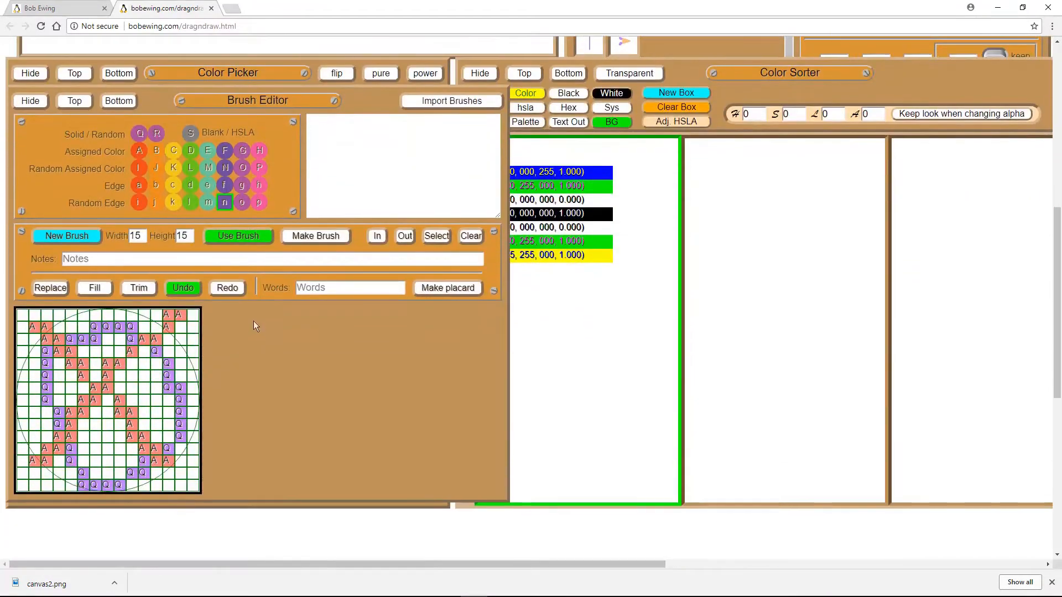
left_click(37, 101)
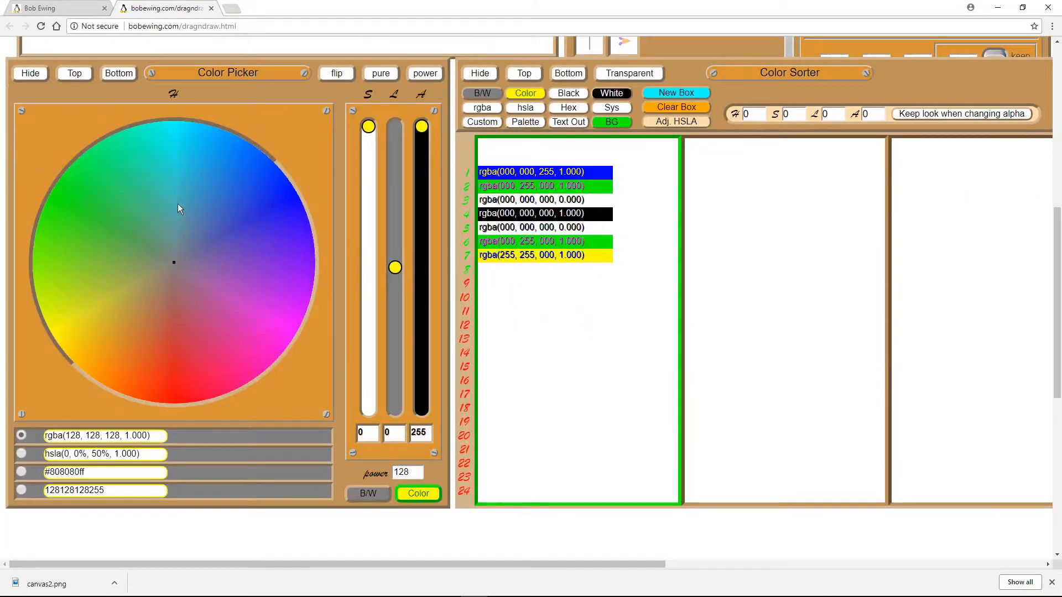
Pick colors around the Color Picker wheel, adding pink, purple, blue, teal and green shades to the first Color Sorter box.
left_click(193, 202)
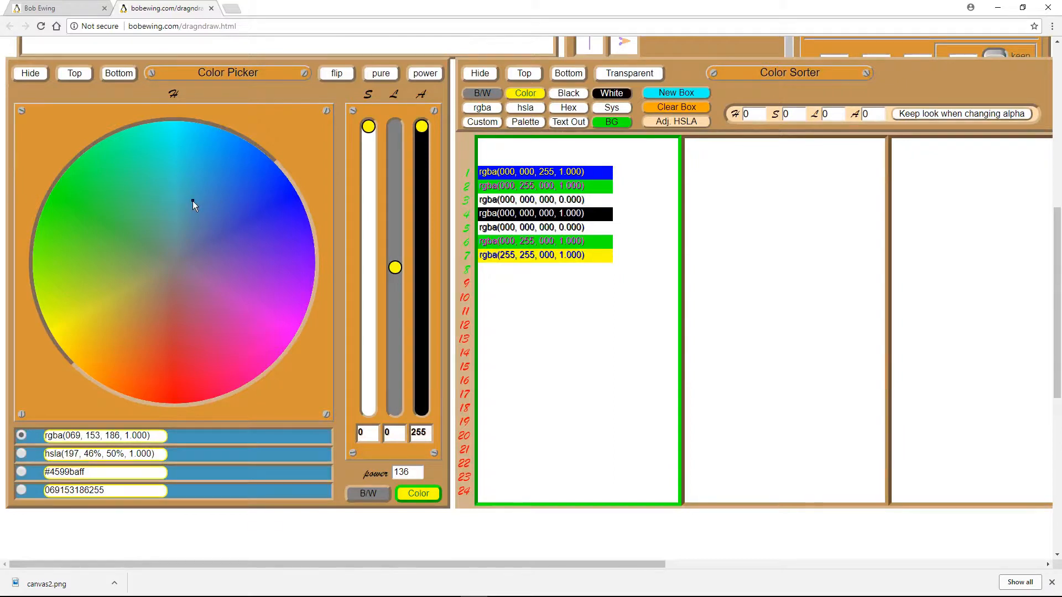
left_click(138, 244)
left_click(146, 318)
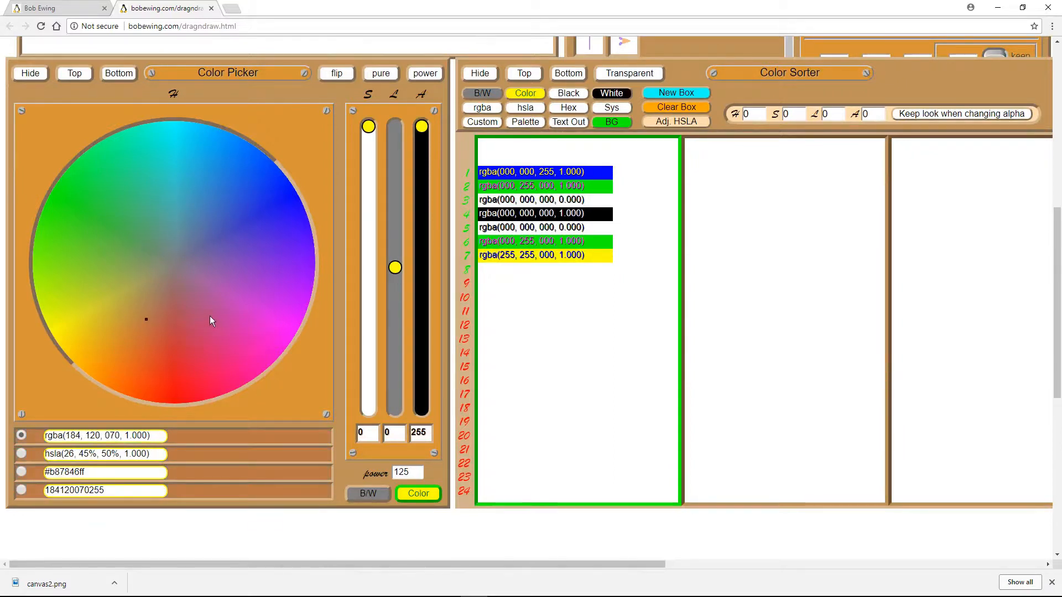
left_click(215, 320)
left_click(247, 251)
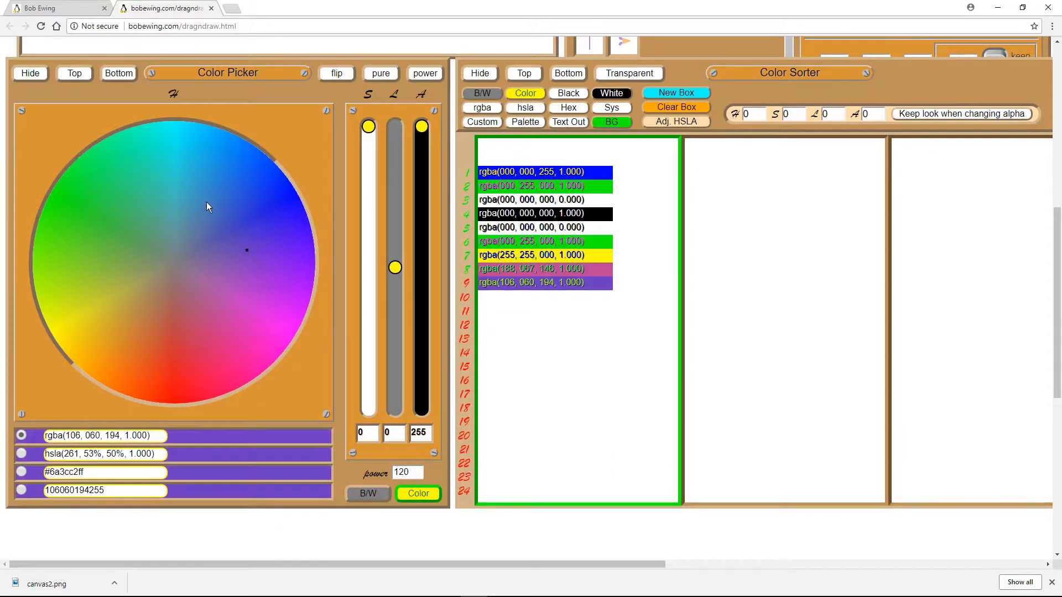
left_click(207, 201)
left_click(149, 197)
left_click(107, 247)
left_click(107, 247)
Move the teal, blue, opaque black and bright green colors from the first Color Sorter box into the second box.
left_click_drag(601, 311, 780, 288)
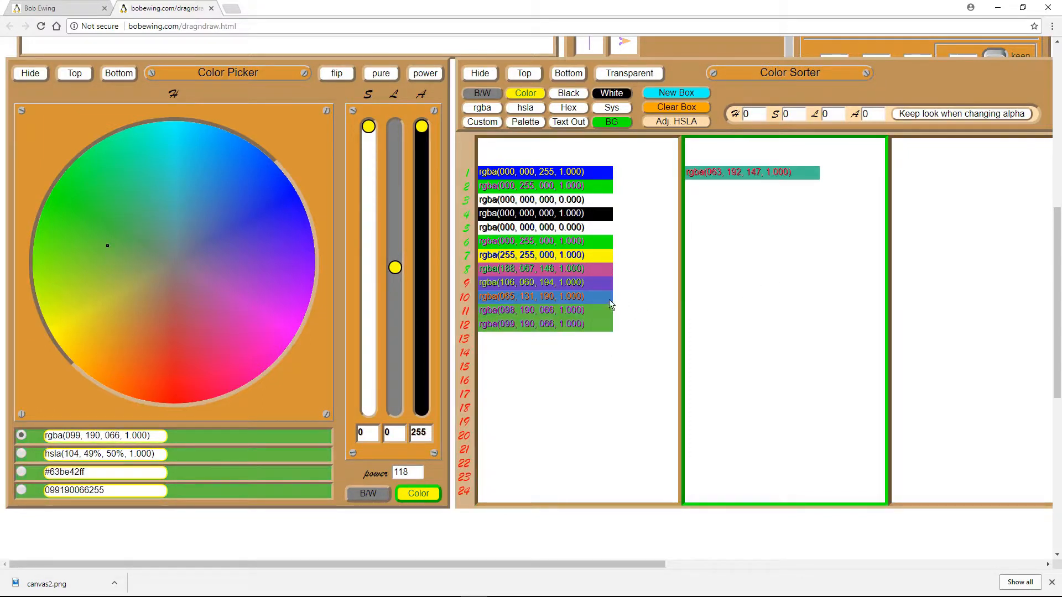
left_click_drag(602, 305, 785, 293)
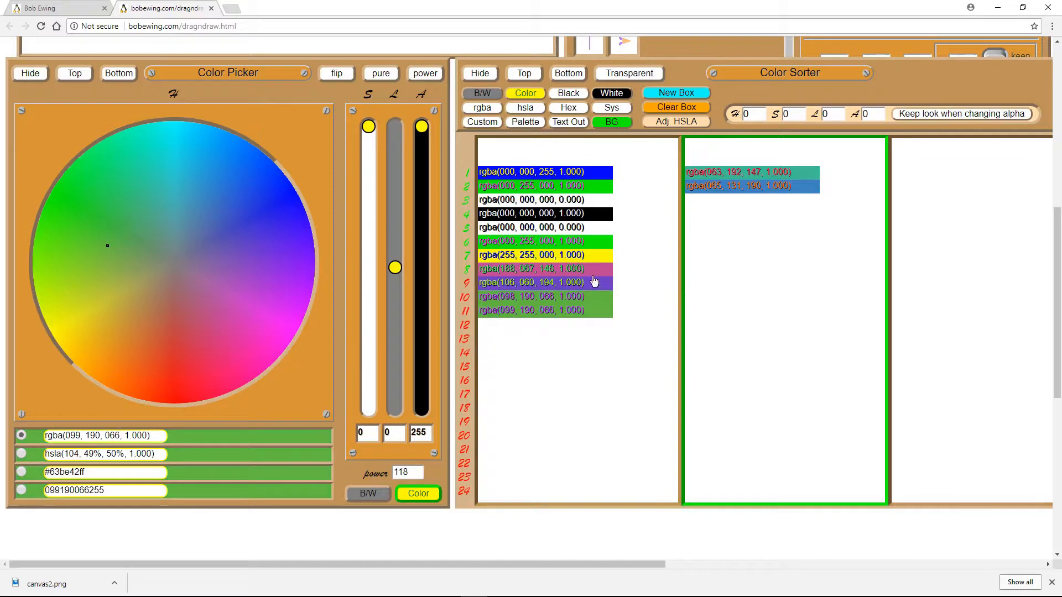
left_click(603, 215)
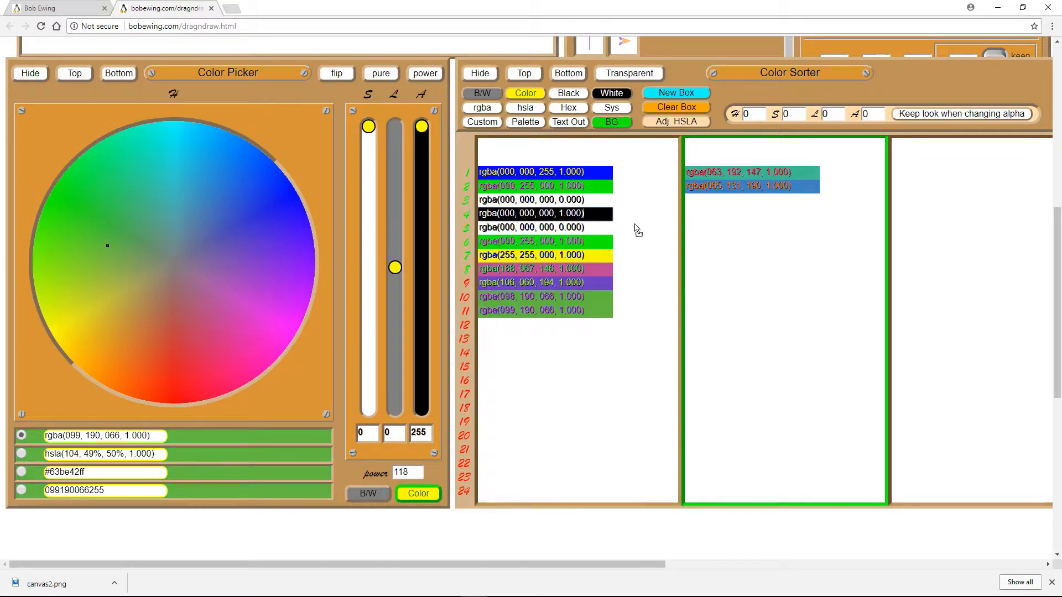
left_click_drag(792, 259, 791, 259)
left_click_drag(598, 235, 779, 259)
Set the alpha of the pink color rgba(188, 067, 146) in the first box to .8.
mouse_move(535, 228)
left_mouse_down()
mouse_move(563, 228)
mouse_move(543, 230)
mouse_move(553, 230)
left_mouse_up()
double_click(525, 242)
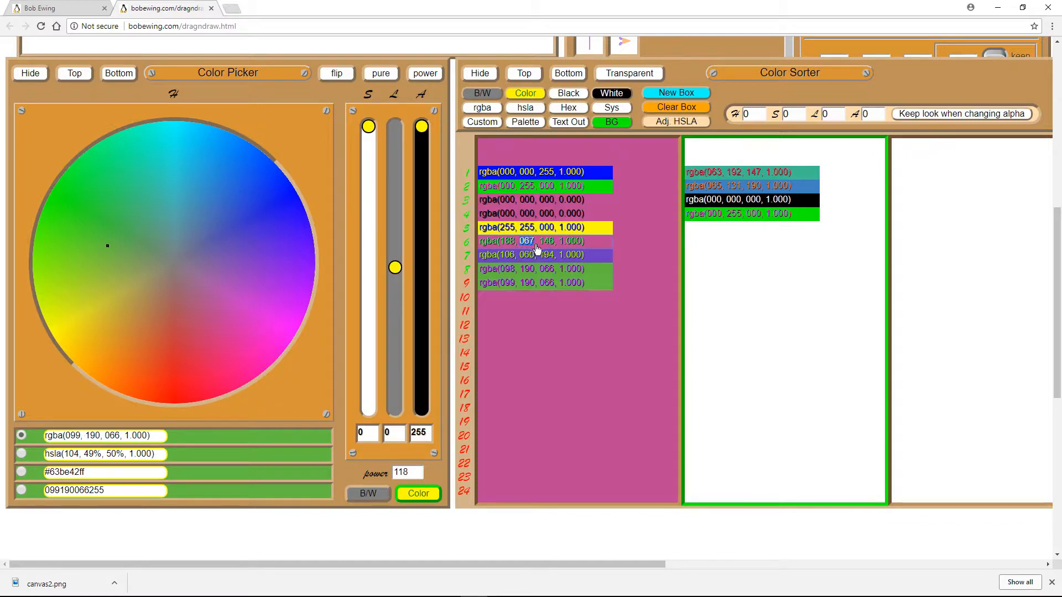
left_click_drag(558, 244, 577, 244)
key("Delete")
left_click(636, 306)
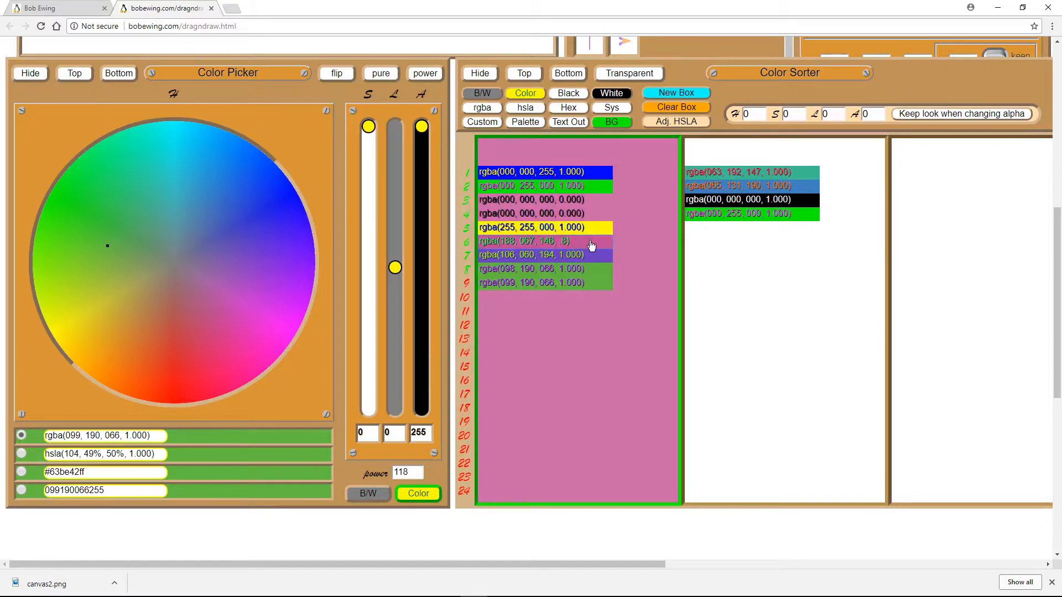
Convert the first box's colors to hsla and set the yellow color's hue to 90, applying it as the box background.
double_click(521, 243)
left_click(523, 109)
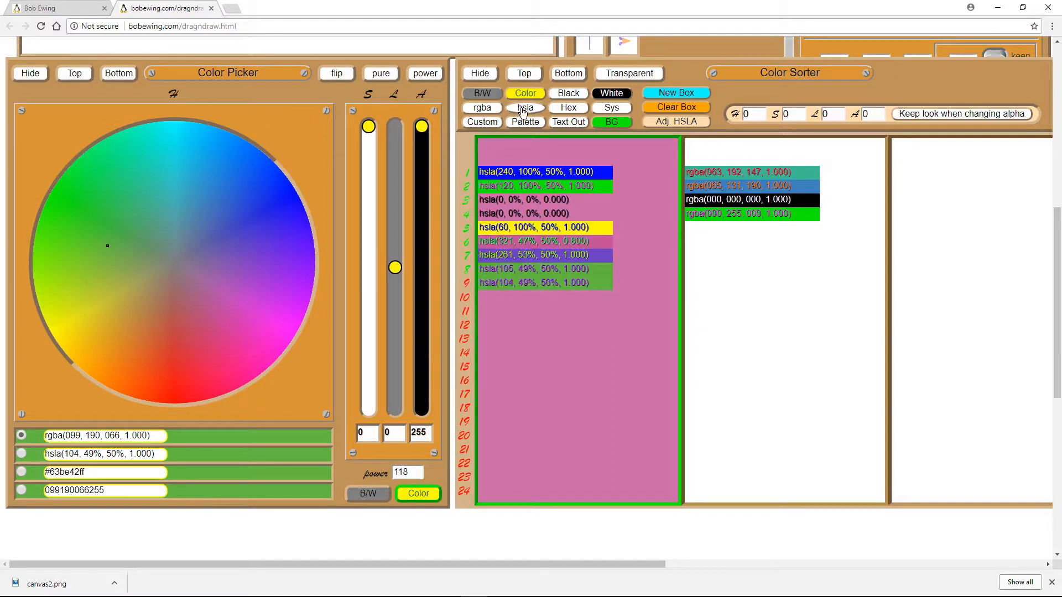
double_click(505, 228)
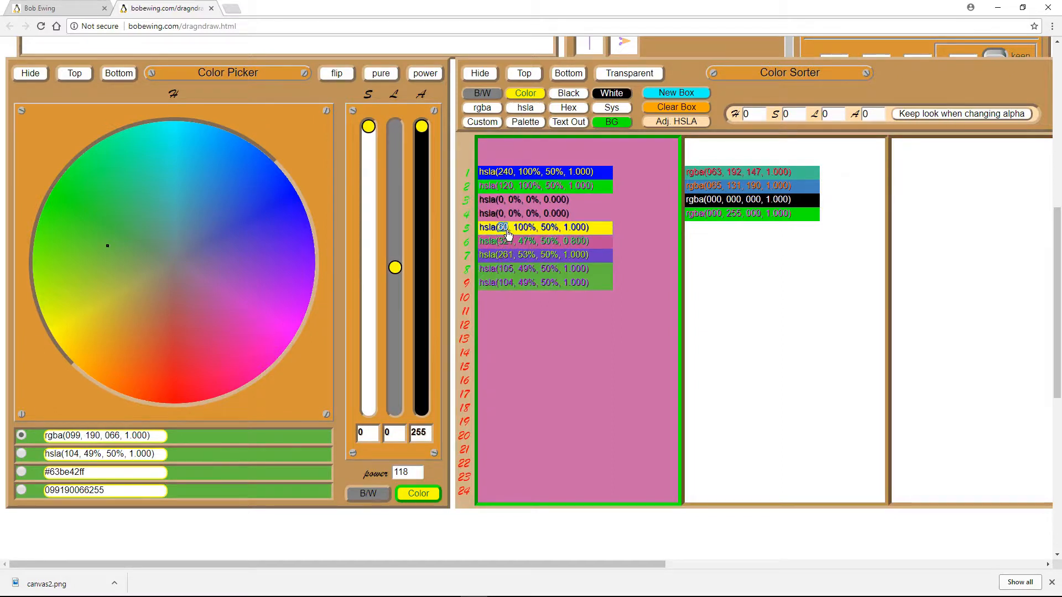
type("90")
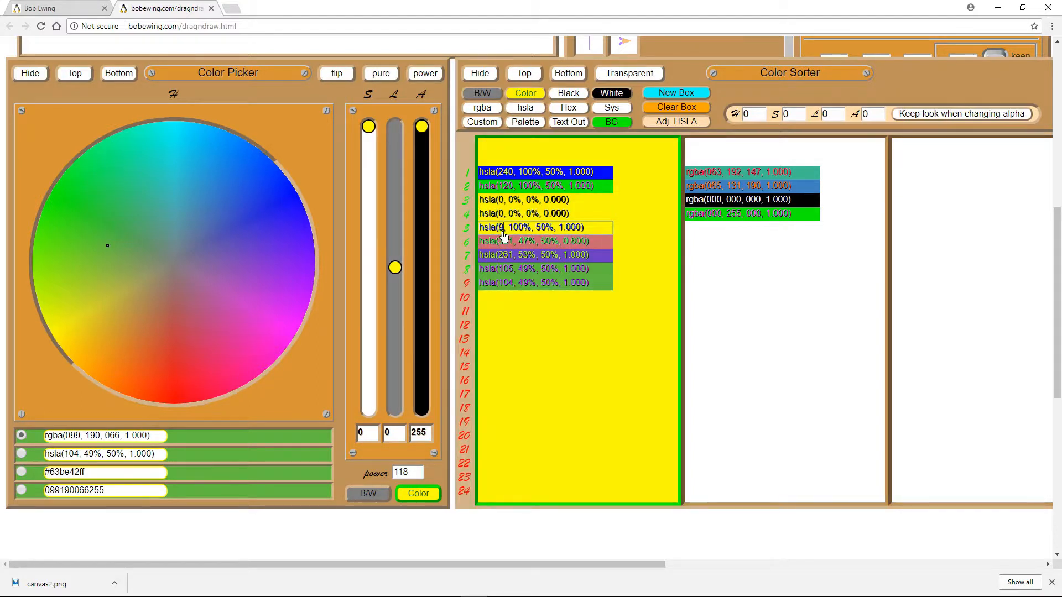
left_click(572, 324)
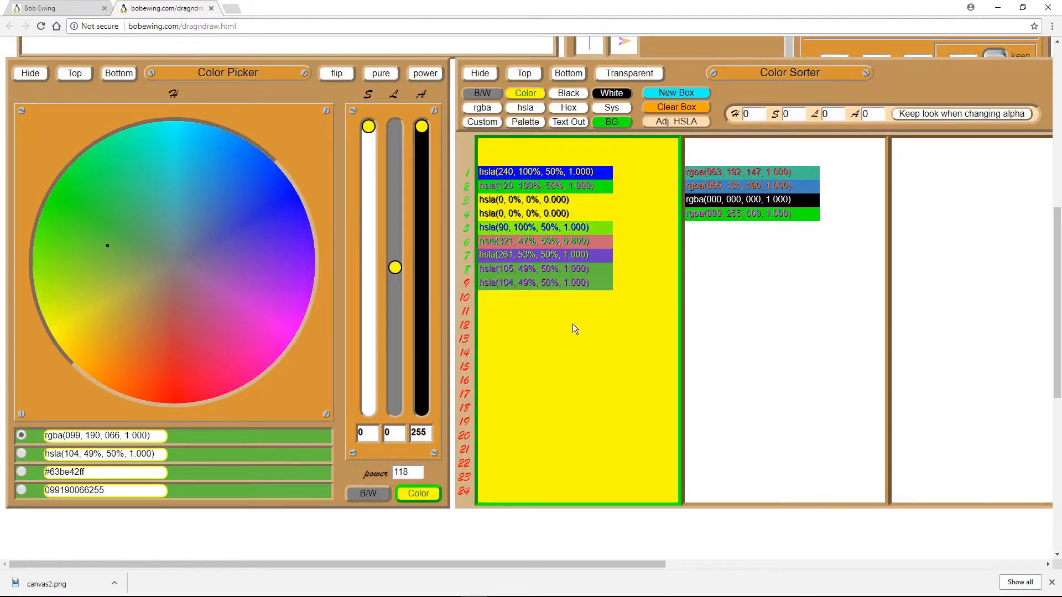
left_click(612, 229)
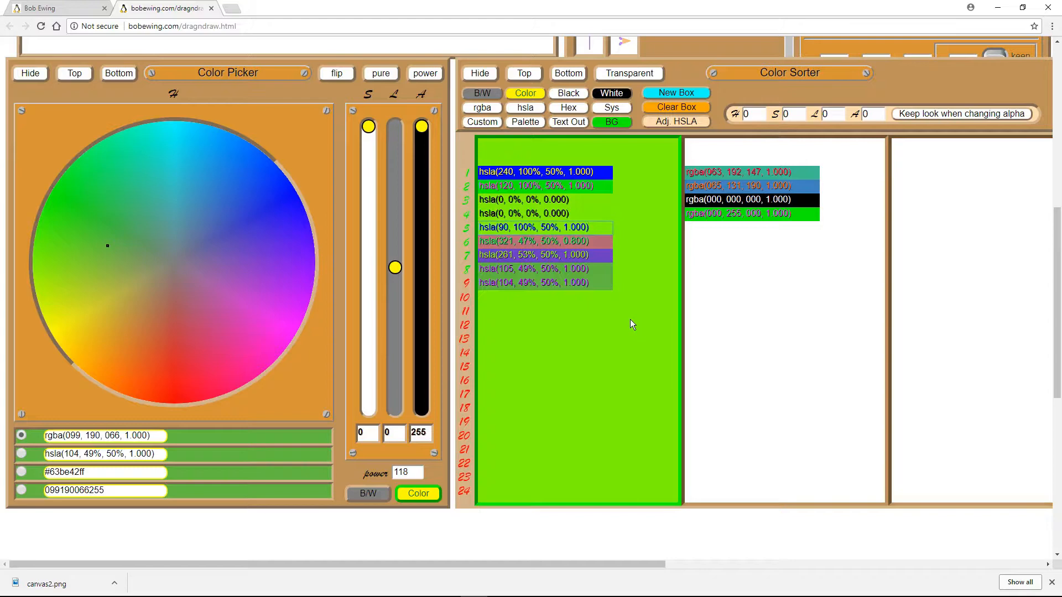
Move the empty third box to the front of the Color Sorter and make it active.
scroll(632, 320, "up", 4)
scroll(640, 320, "down", 5)
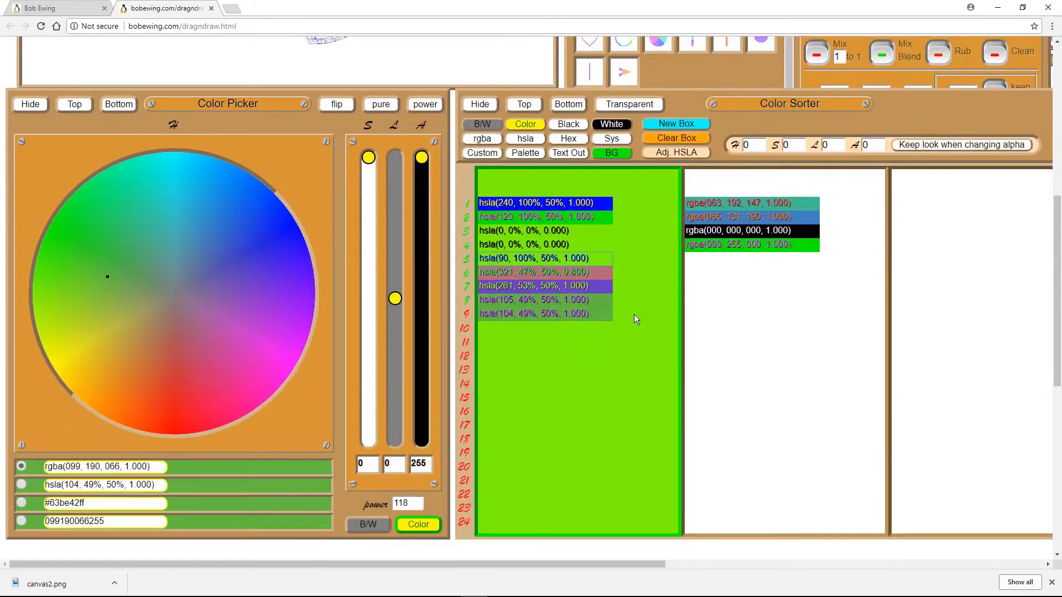
left_click_drag(878, 277, 599, 271)
left_click(566, 254)
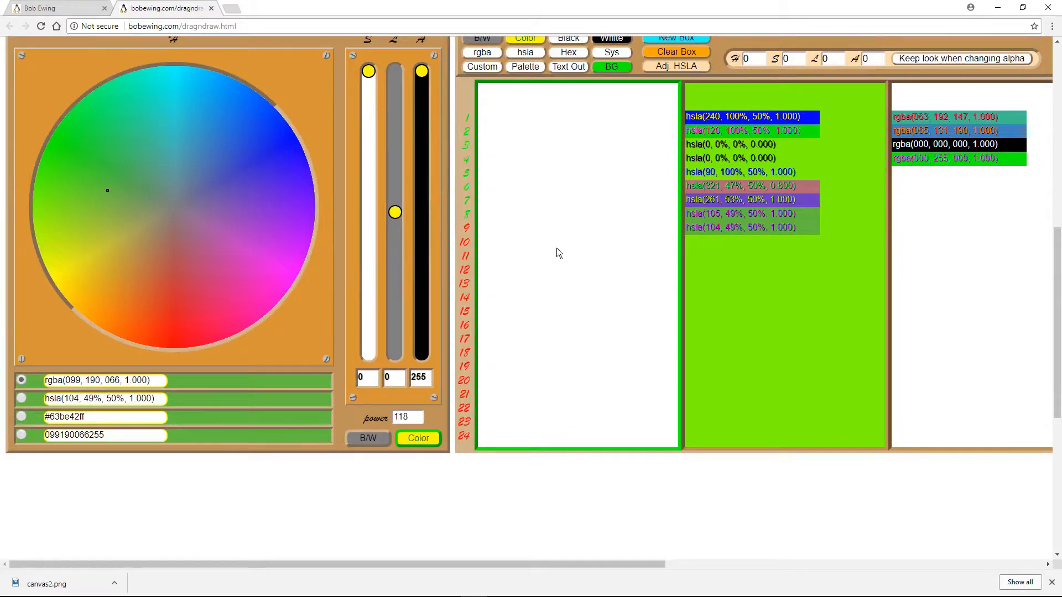
Add a new box to the Color Sorter and fill the first box with colors swept across the wheel from violet to green.
scroll(558, 245, "up", 4)
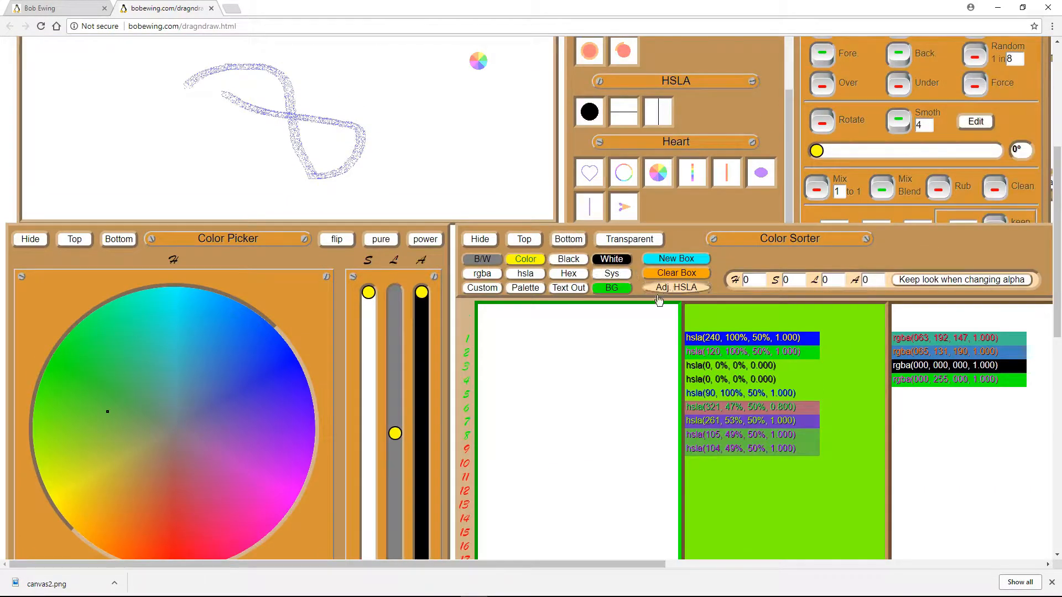
left_click(676, 259)
left_click(749, 380)
left_click(586, 404)
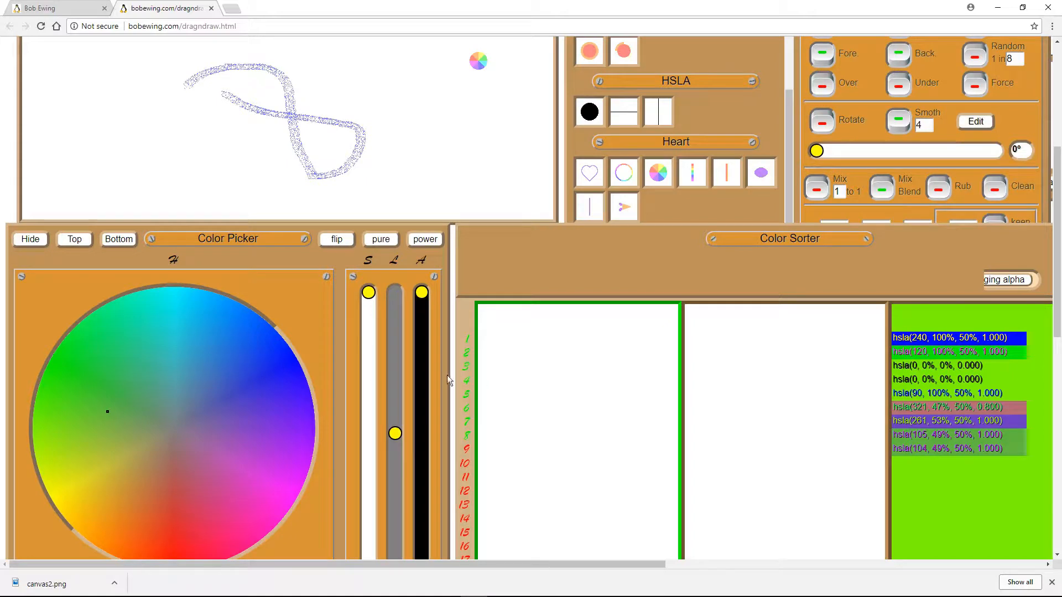
mouse_move(241, 424)
left_mouse_down()
mouse_move(226, 381)
mouse_move(156, 348)
mouse_move(133, 394)
mouse_move(164, 447)
mouse_move(212, 478)
mouse_move(192, 506)
mouse_move(150, 503)
mouse_move(134, 475)
mouse_move(144, 408)
mouse_move(124, 363)
left_mouse_up()
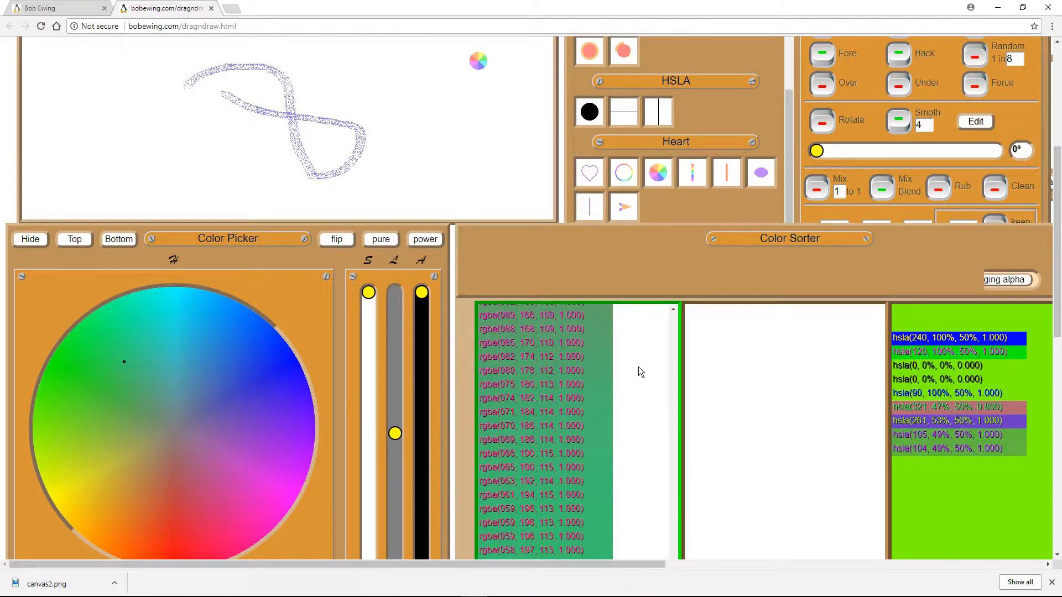
Move the Color Sorter to overlap the Color Picker's edge and look back through the first box's color list.
mouse_move(675, 266)
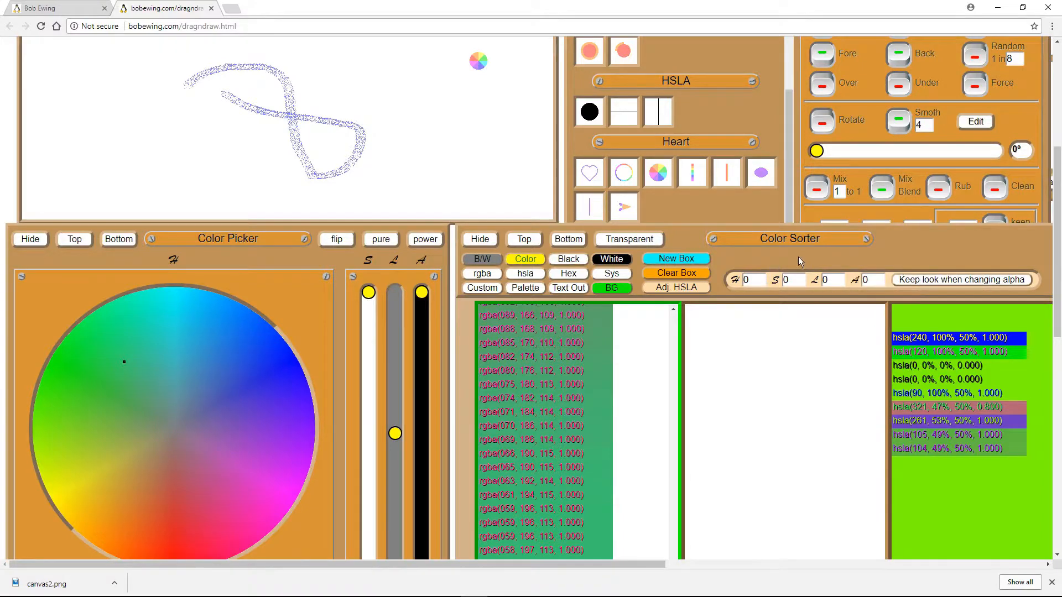
left_click_drag(799, 257, 722, 255)
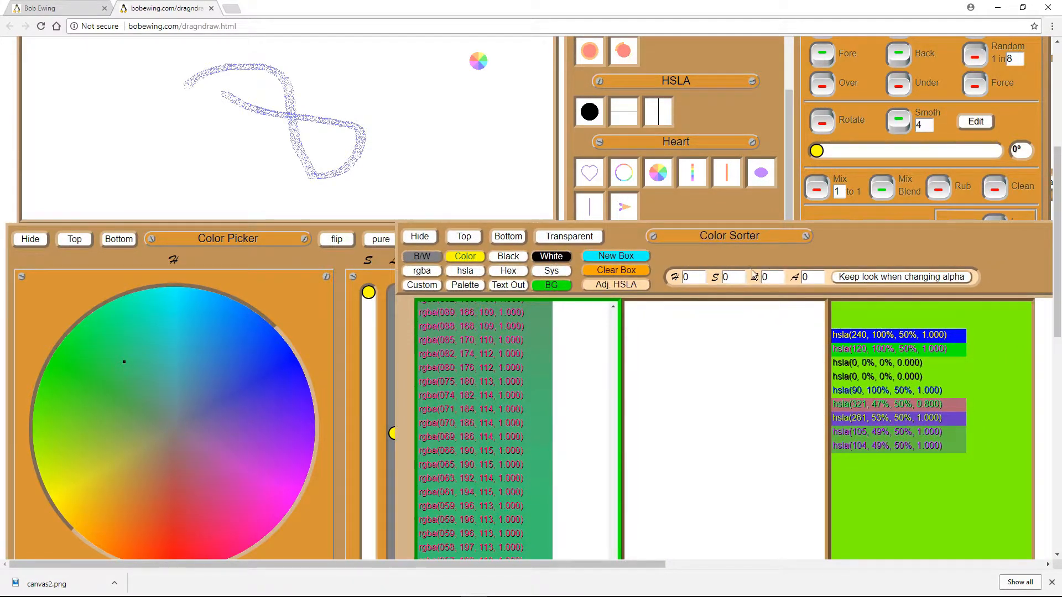
mouse_move(846, 233)
left_mouse_down()
mouse_move(815, 308)
mouse_move(820, 253)
mouse_move(833, 227)
mouse_move(846, 238)
left_mouse_up()
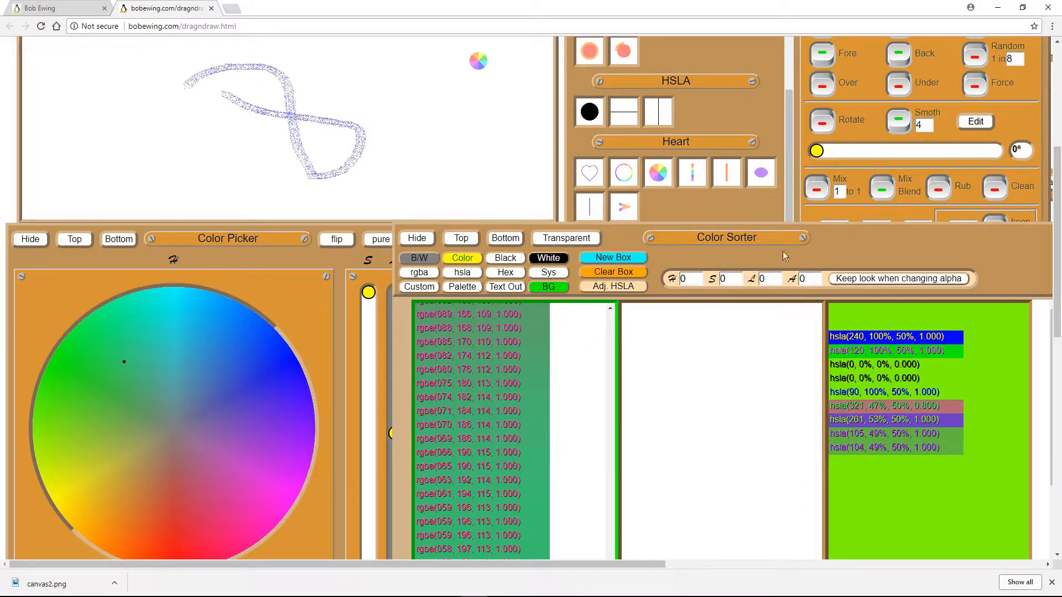
scroll(505, 350, "up", 3)
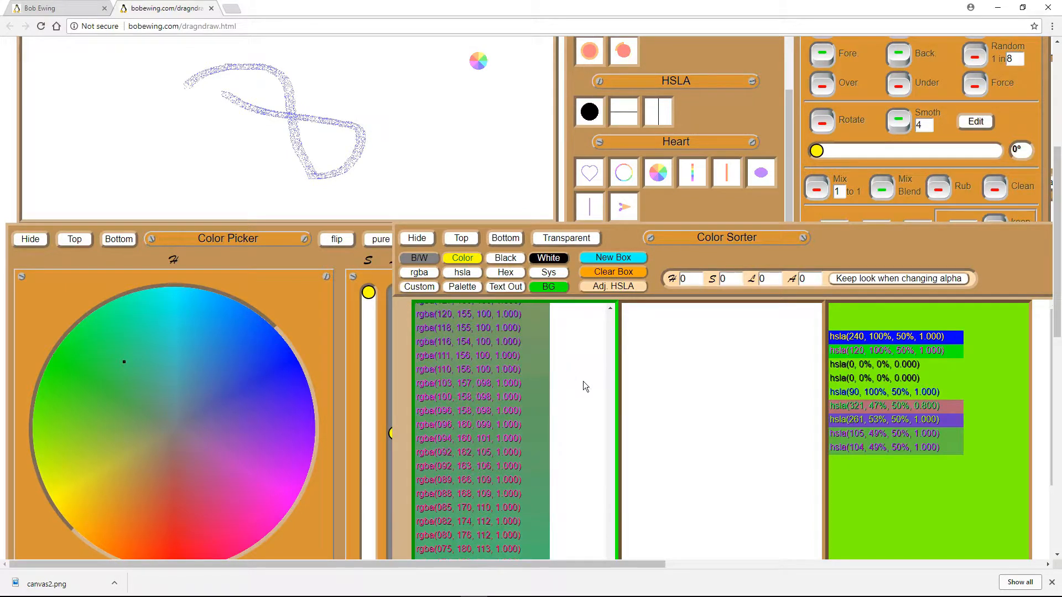
Move the HSLA section's vertical and horizontal line brushes to the New section and lower the Color Sorter to uncover that section.
scroll(328, 377, "up", 5)
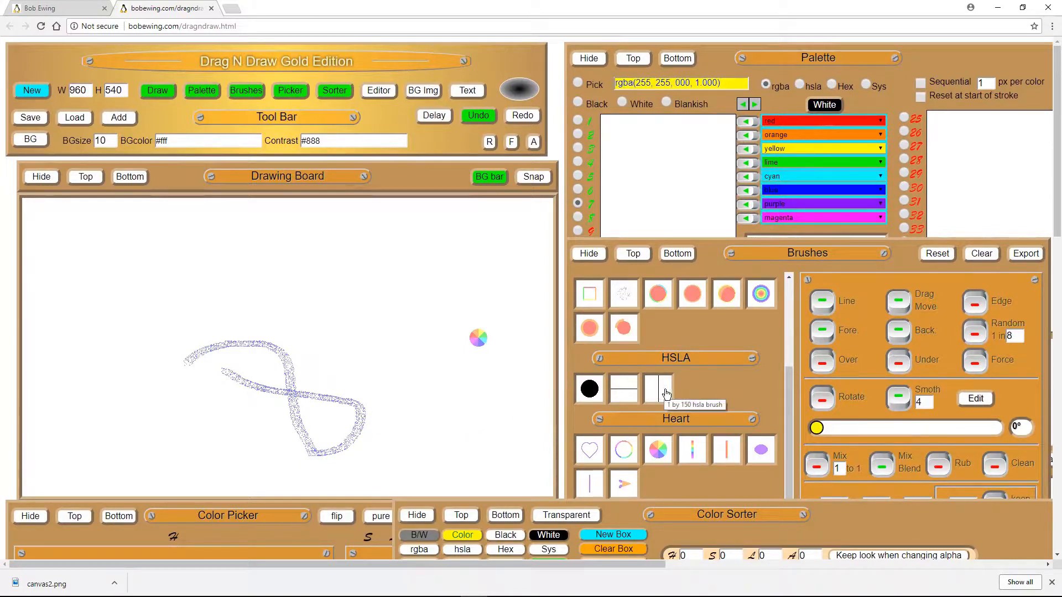
left_click_drag(661, 392, 683, 333)
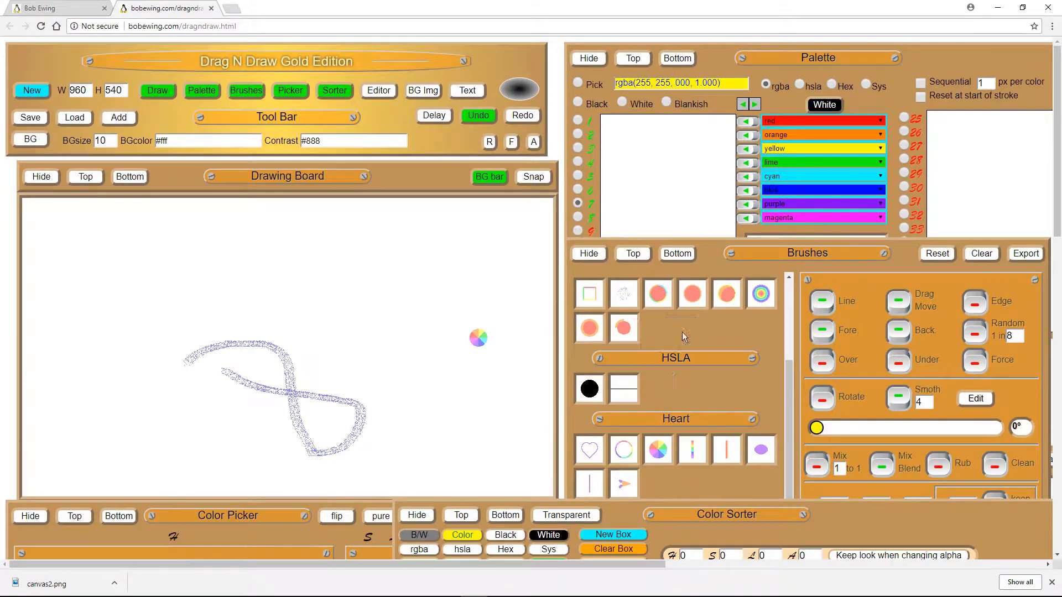
left_click_drag(635, 386, 688, 393)
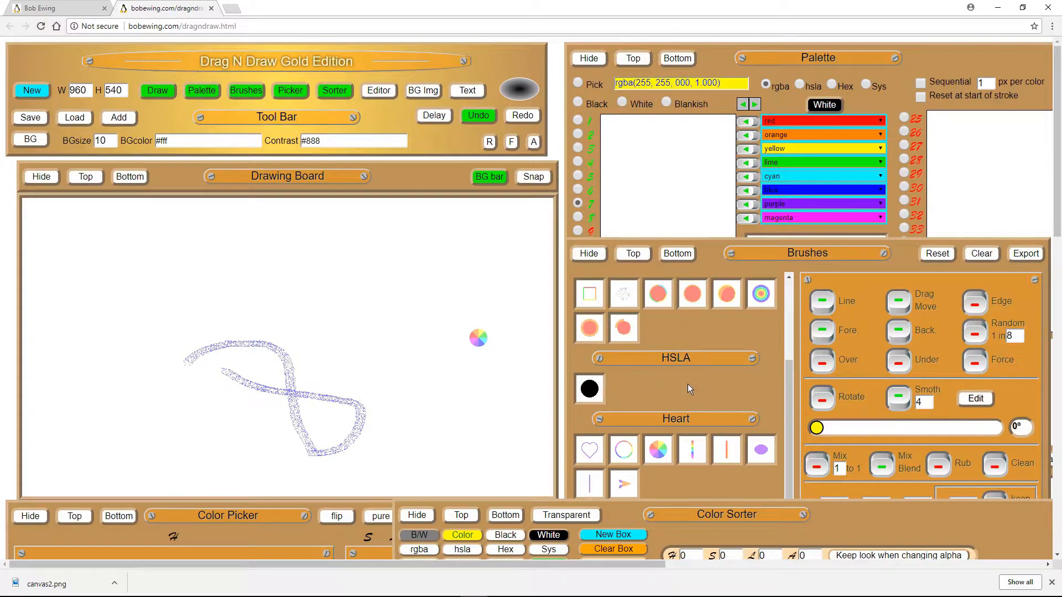
scroll(688, 384, "down", 6)
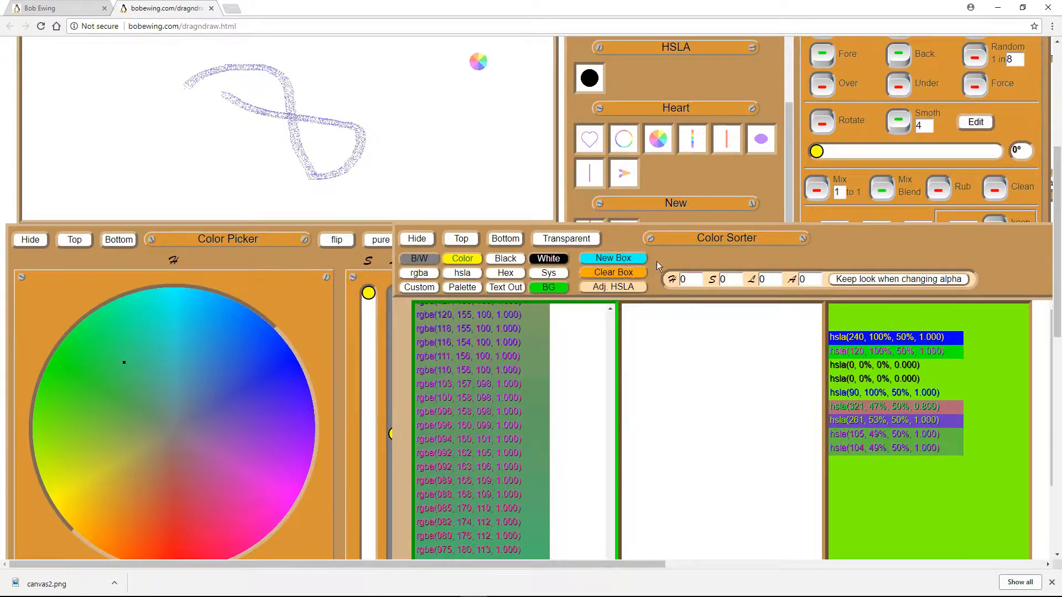
left_click_drag(677, 260, 673, 376)
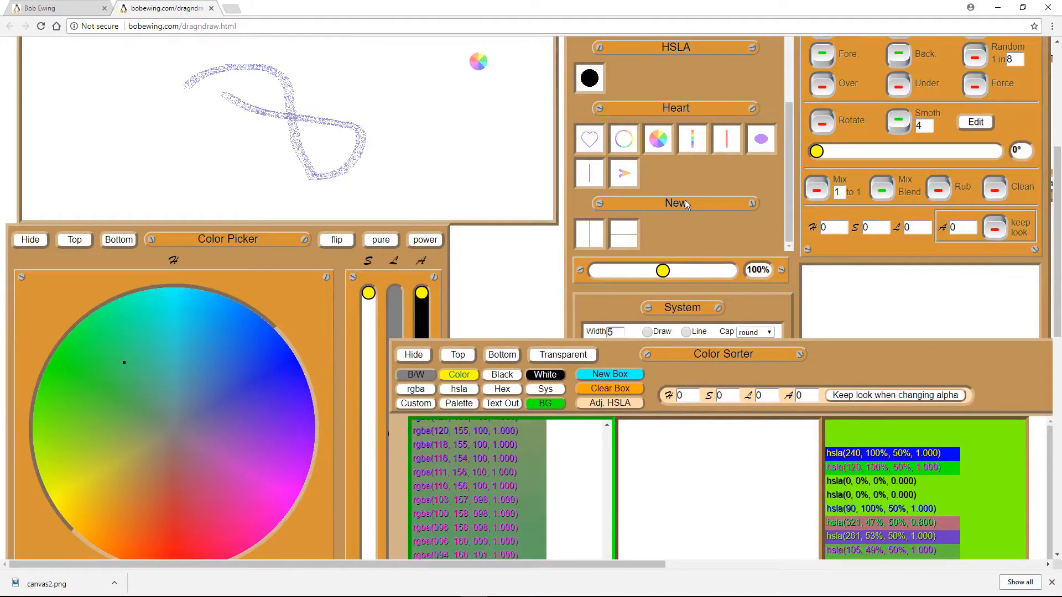
Rearrange the Edge Brushes, placing the irregular round brush third, and move the 32 by 32 edge test brush to the end of Flat Selected Color.
scroll(684, 200, "up", 3)
left_click_drag(661, 172, 660, 162)
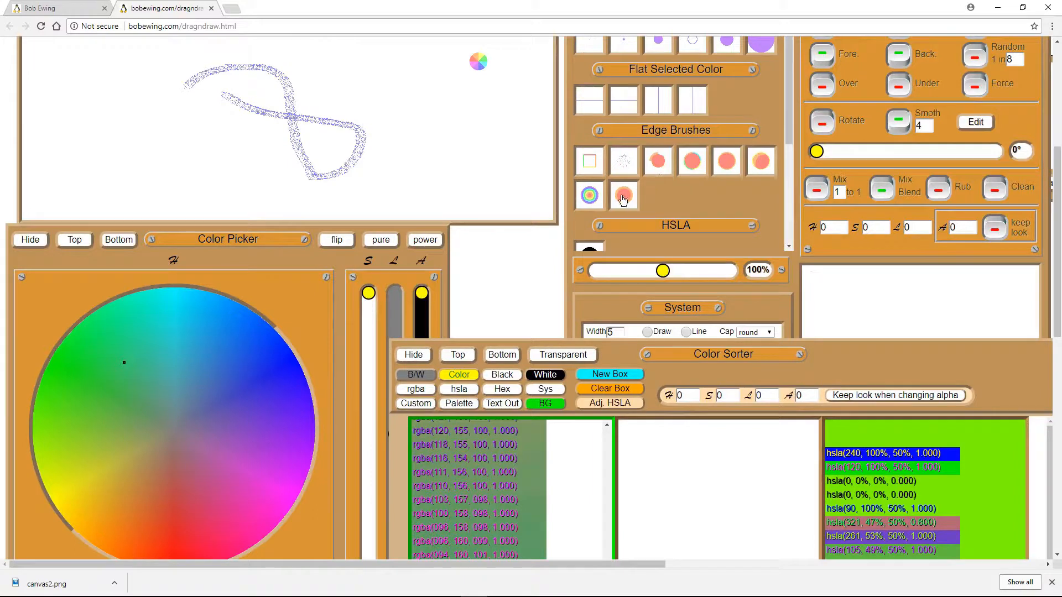
left_click_drag(589, 194, 649, 227)
scroll(625, 210, "up", 3)
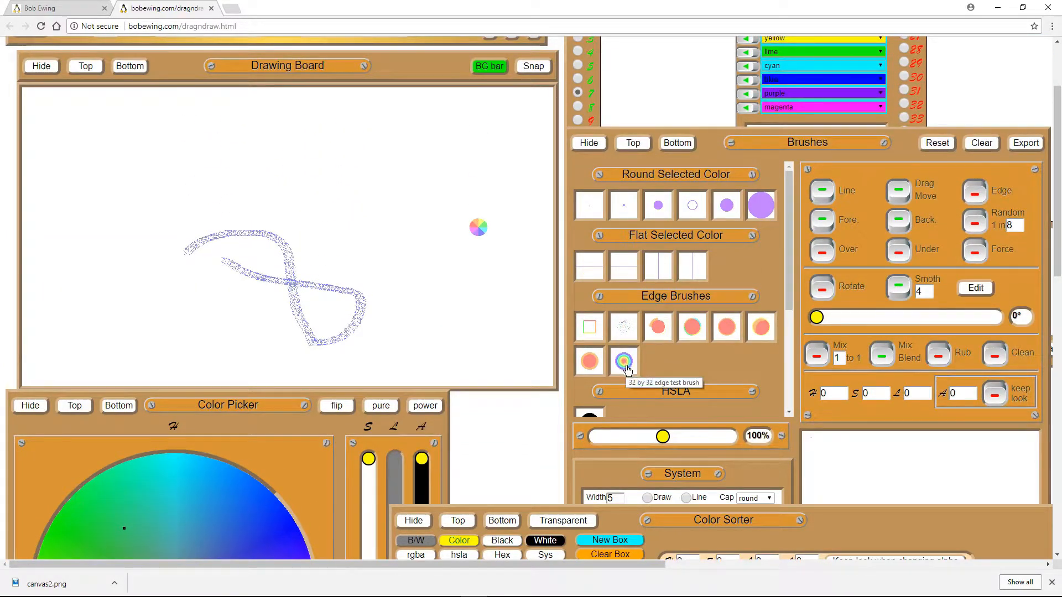
mouse_move(624, 369)
left_mouse_down()
mouse_move(656, 331)
mouse_move(718, 299)
left_mouse_up()
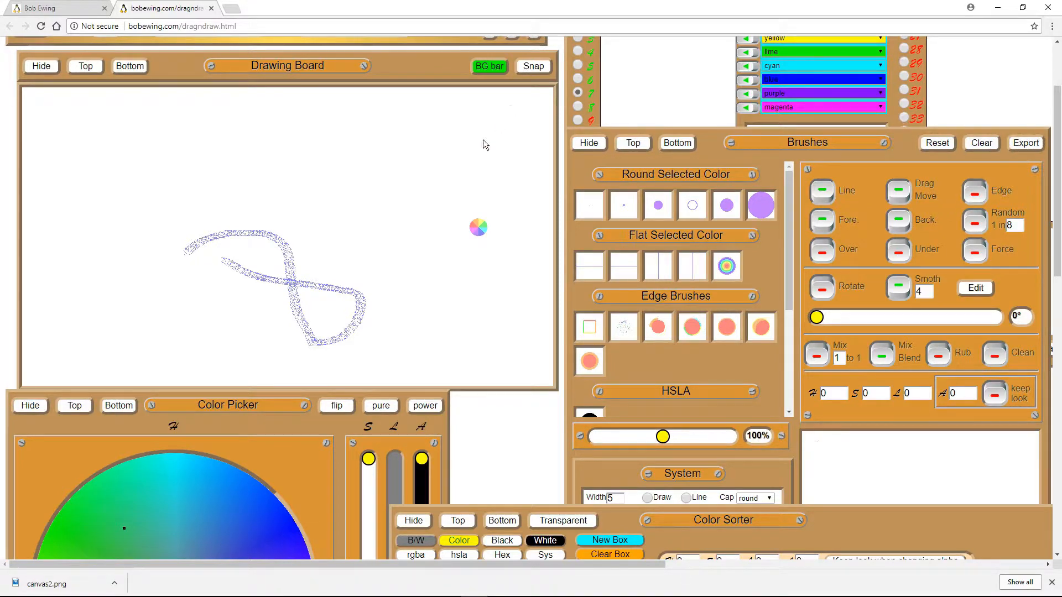
Open the Brush Editor, select all of the brush code in its text area, and import the brushes from it.
scroll(446, 170, "up", 2)
left_click(379, 91)
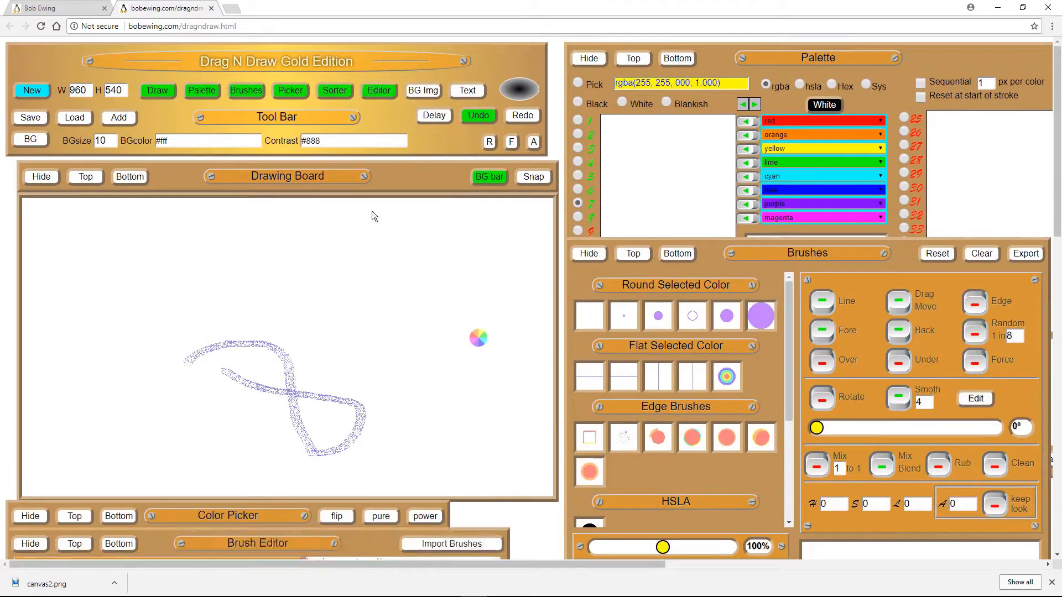
scroll(371, 213, "down", 5)
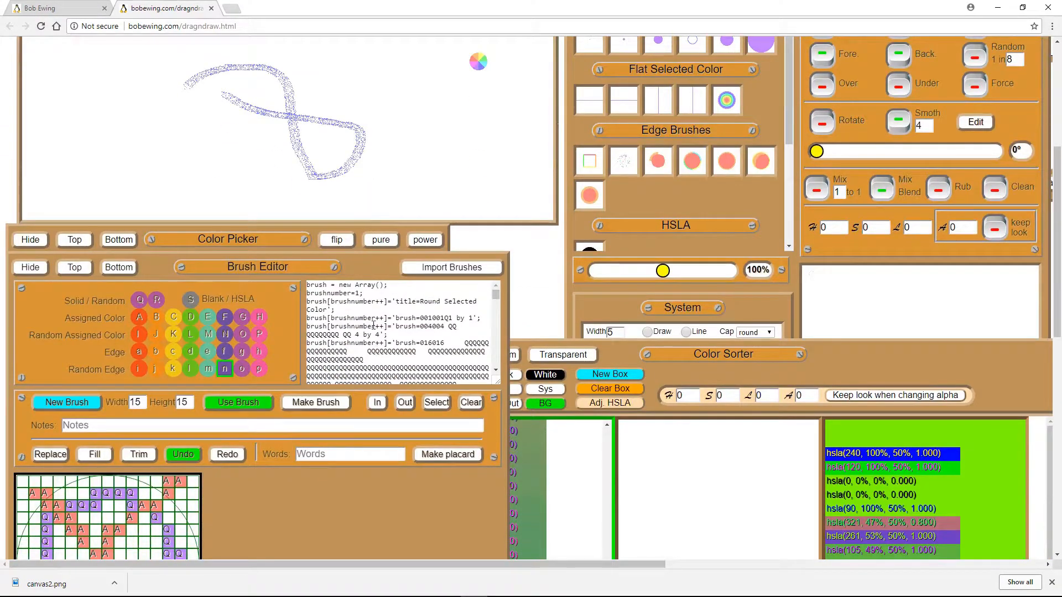
mouse_move(495, 296)
left_mouse_down()
mouse_move(496, 367)
mouse_move(499, 287)
left_mouse_up()
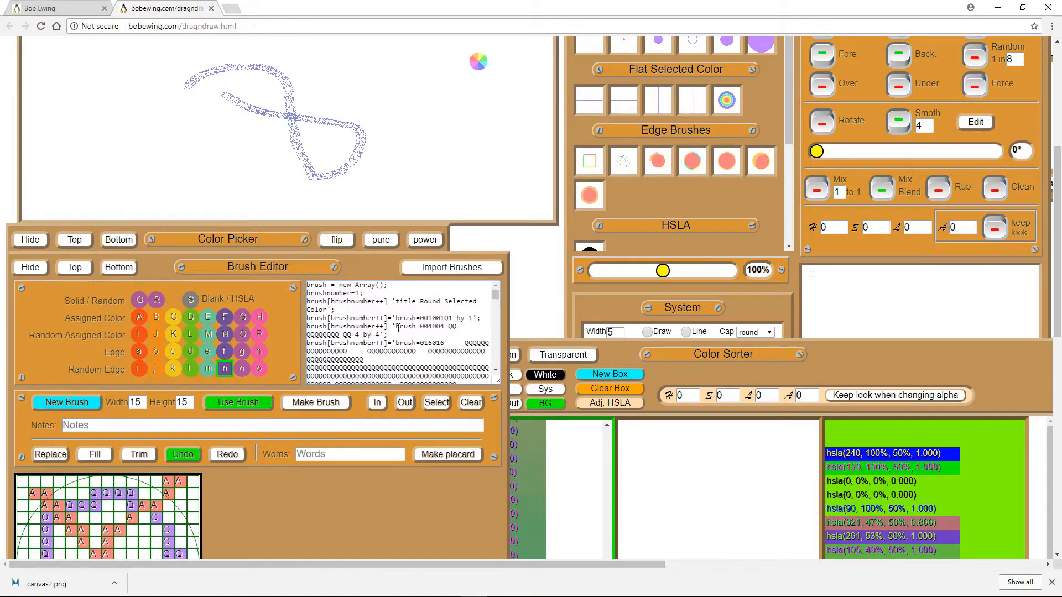
left_click(436, 402)
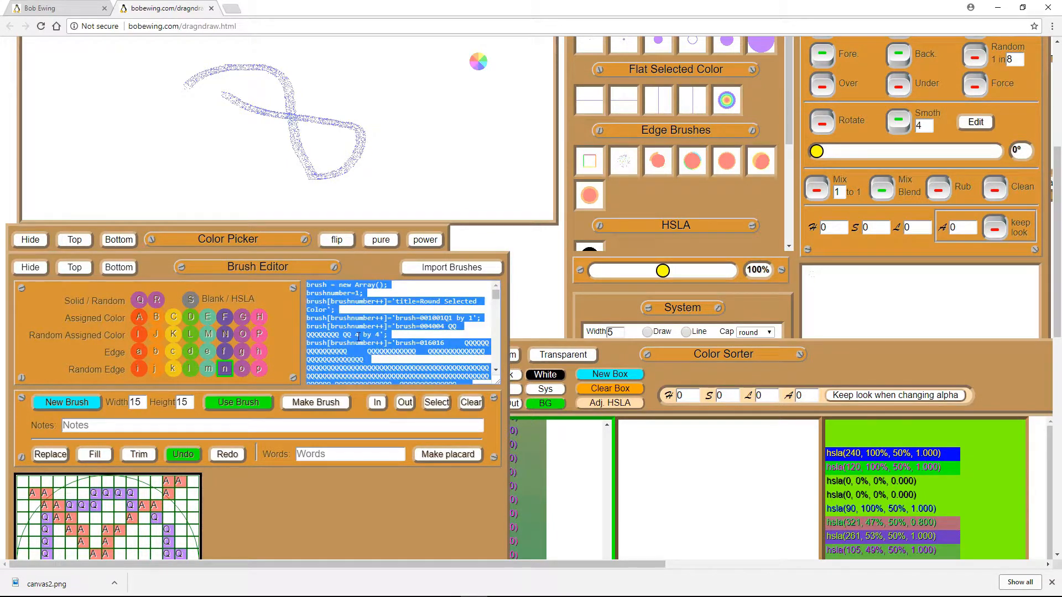
left_click(427, 269)
Delete all brushes from the Brushes panel and import the set again from the Brush Editor's code.
scroll(427, 269, "up", 1)
scroll(427, 269, "up", 4)
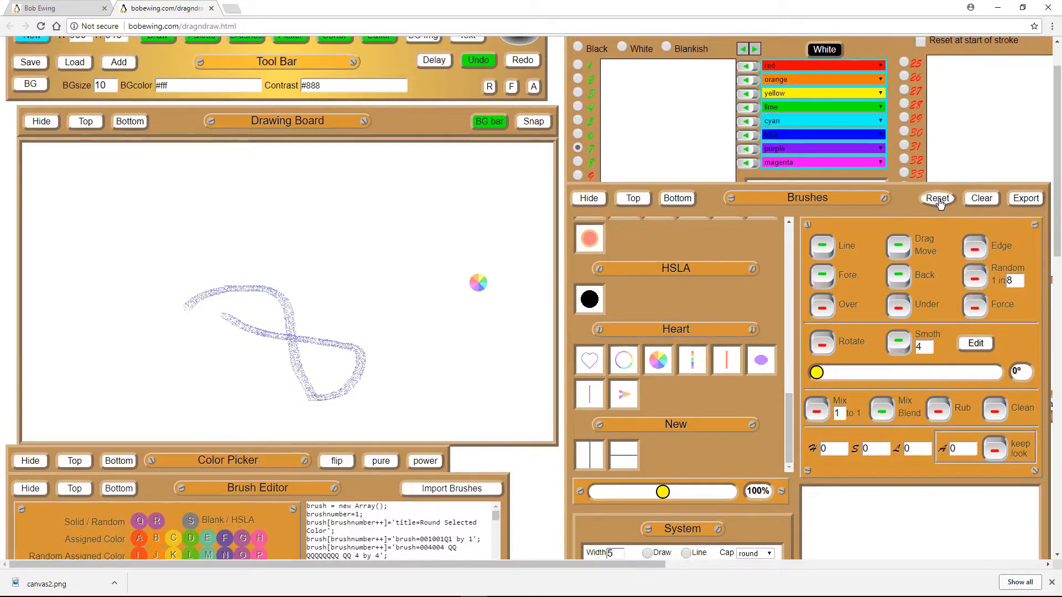
left_click(980, 200)
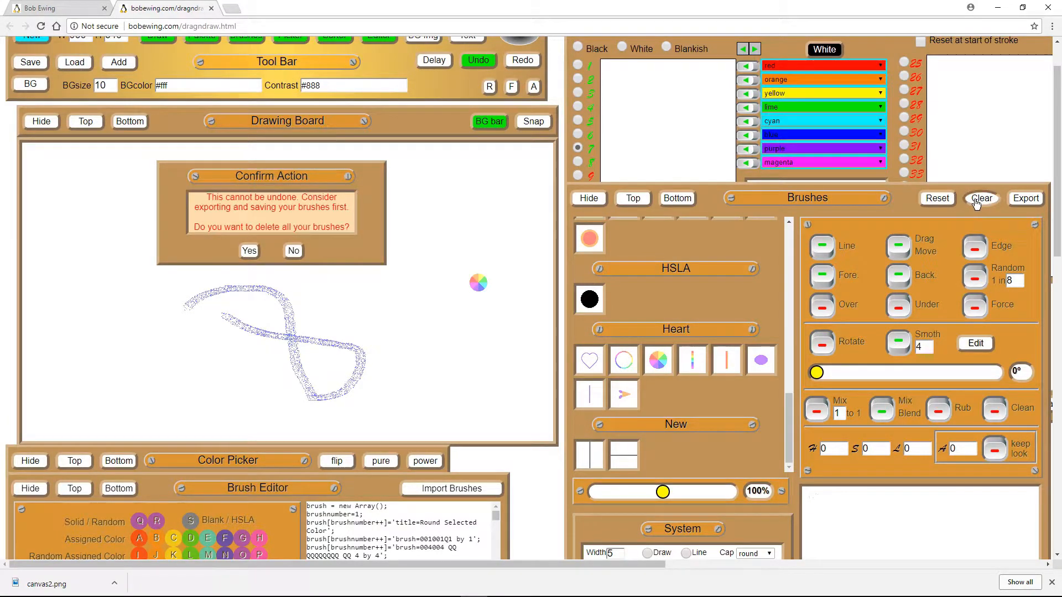
left_click(981, 203)
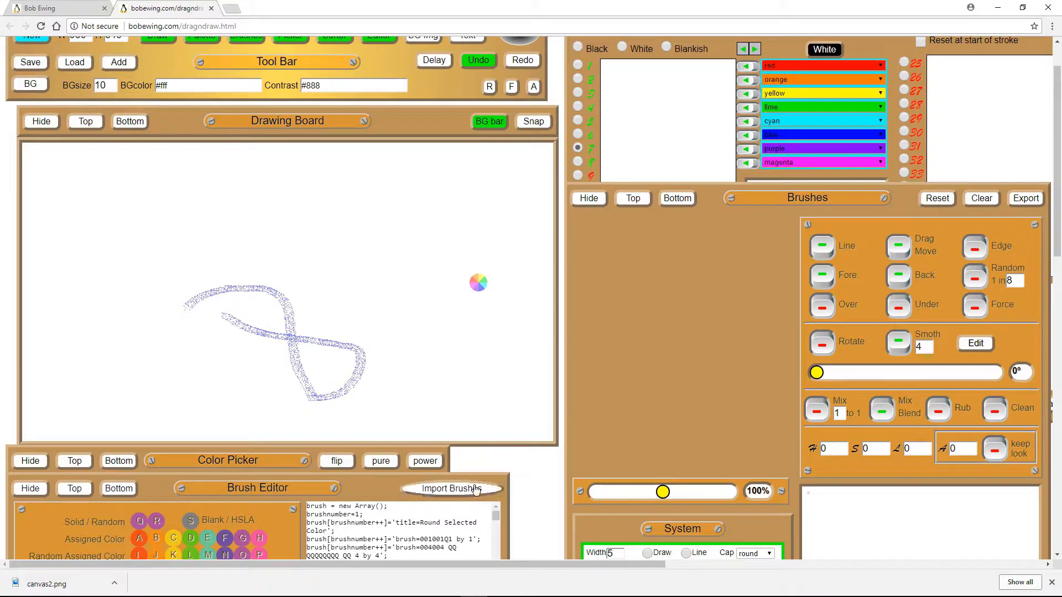
left_click(476, 489)
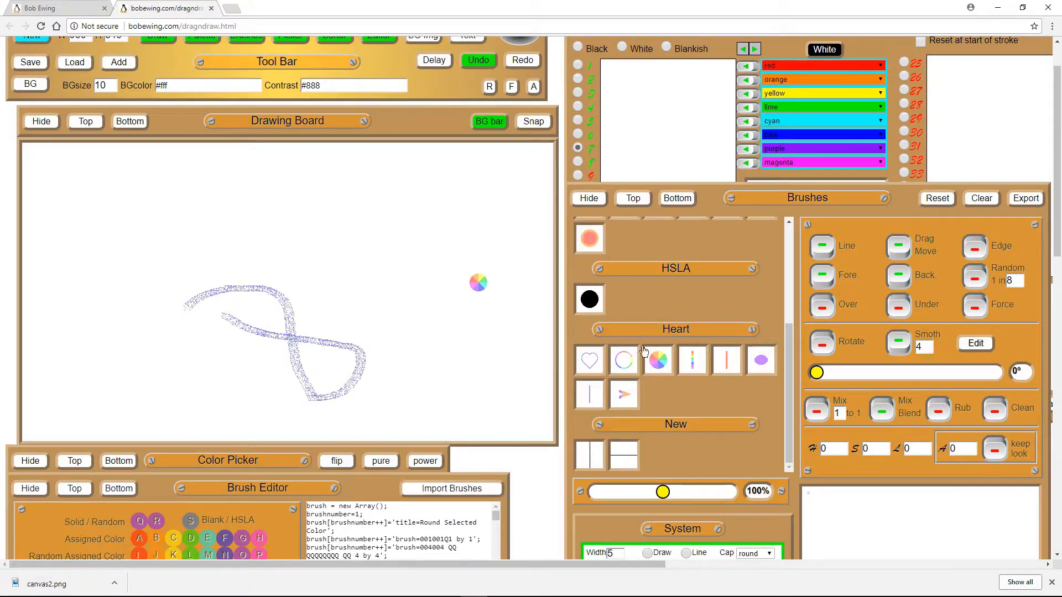
Reset the brushes to the original set and move the color wheel brush from Heart to the end of HSLA.
left_click(936, 201)
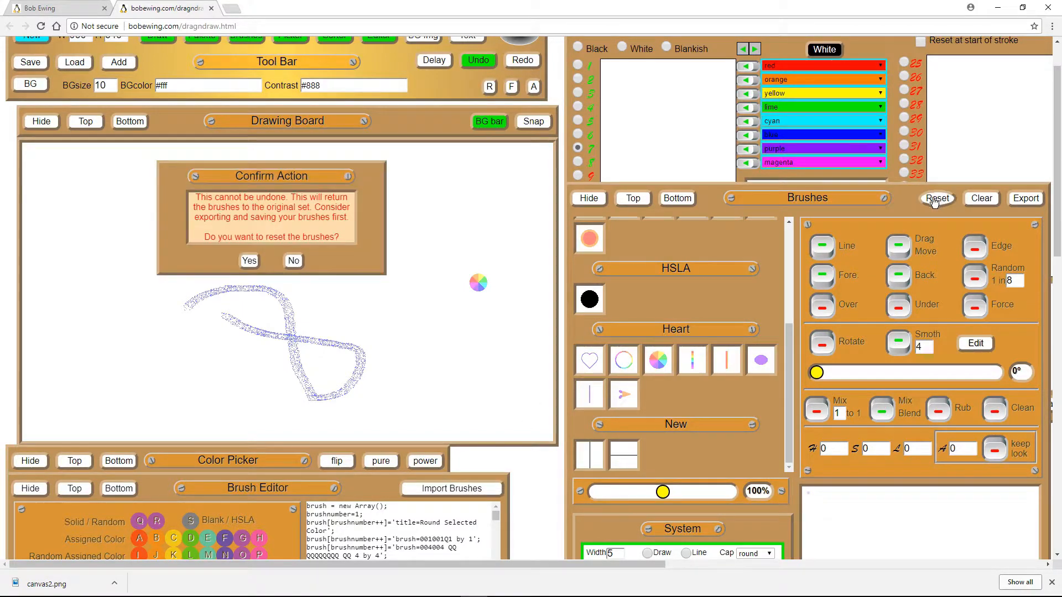
left_click(250, 262)
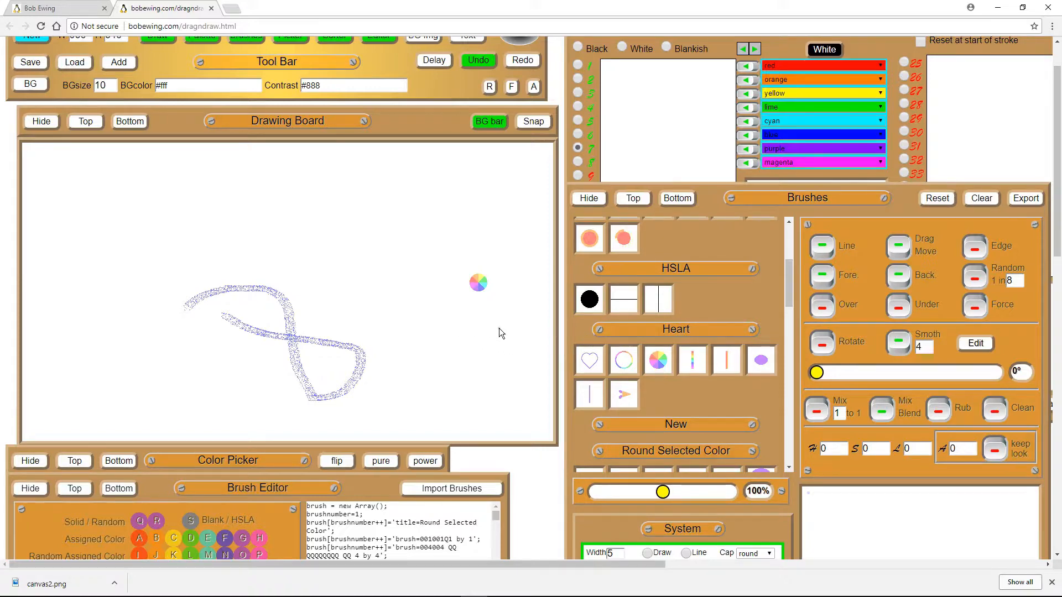
scroll(500, 329, "down", 2)
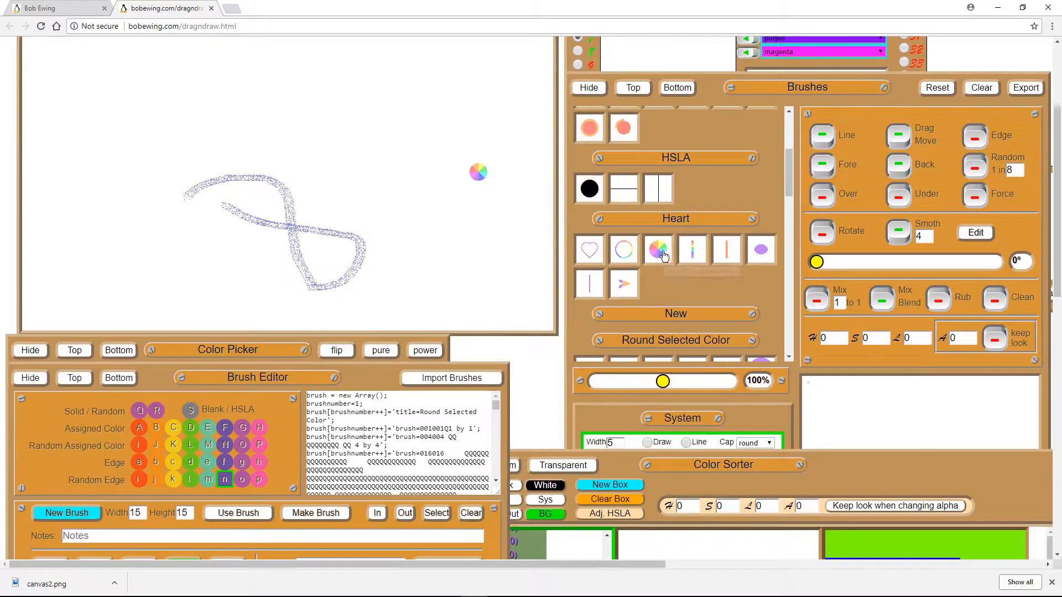
mouse_move(663, 254)
left_mouse_down()
mouse_move(643, 218)
mouse_move(650, 227)
left_mouse_up()
scroll(503, 263, "up", 3)
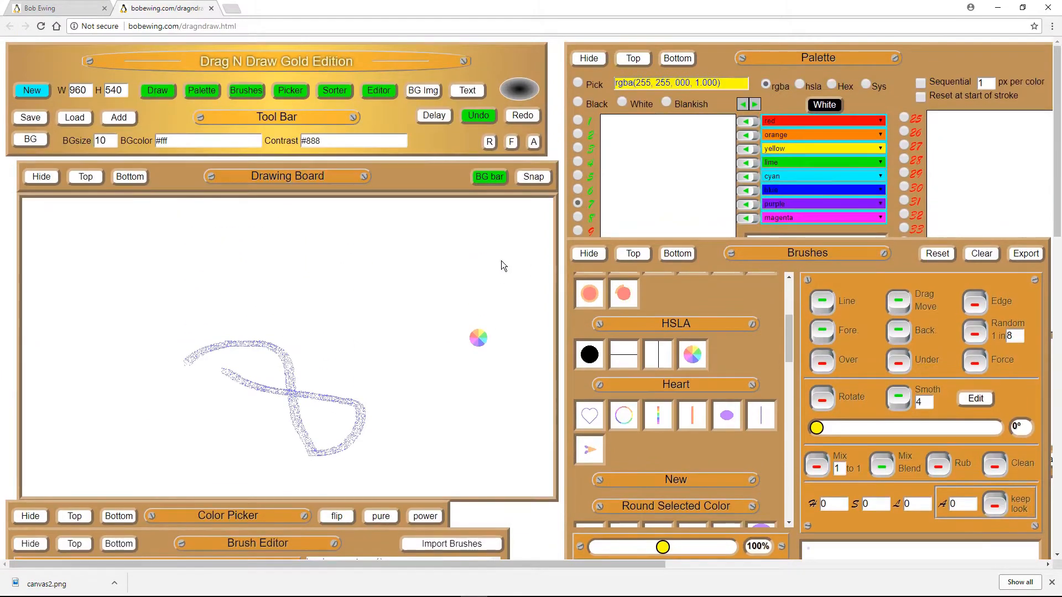
Turn on the toolbar's F option to keep it in view and discard the Color Sorter's green hsla box into the black oval.
scroll(696, 390, "down", 3)
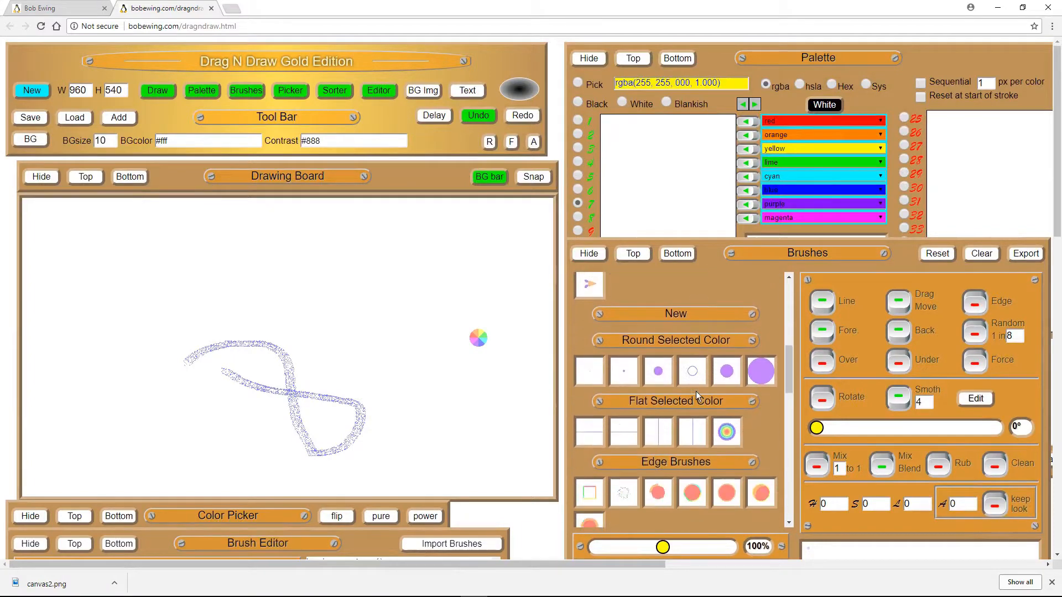
scroll(523, 363, "down", 4)
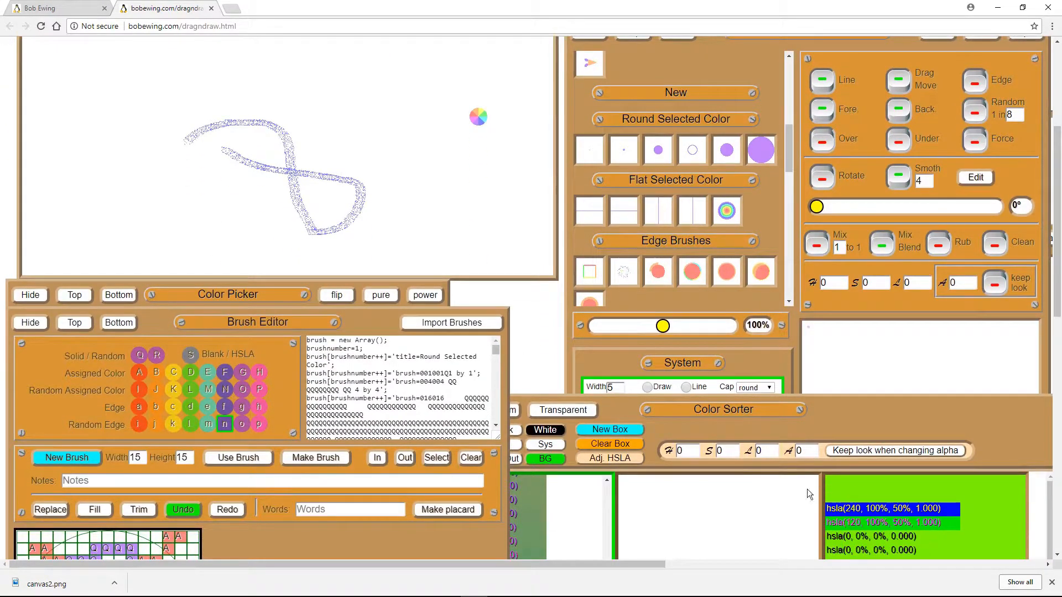
scroll(414, 214, "up", 4)
left_click(512, 142)
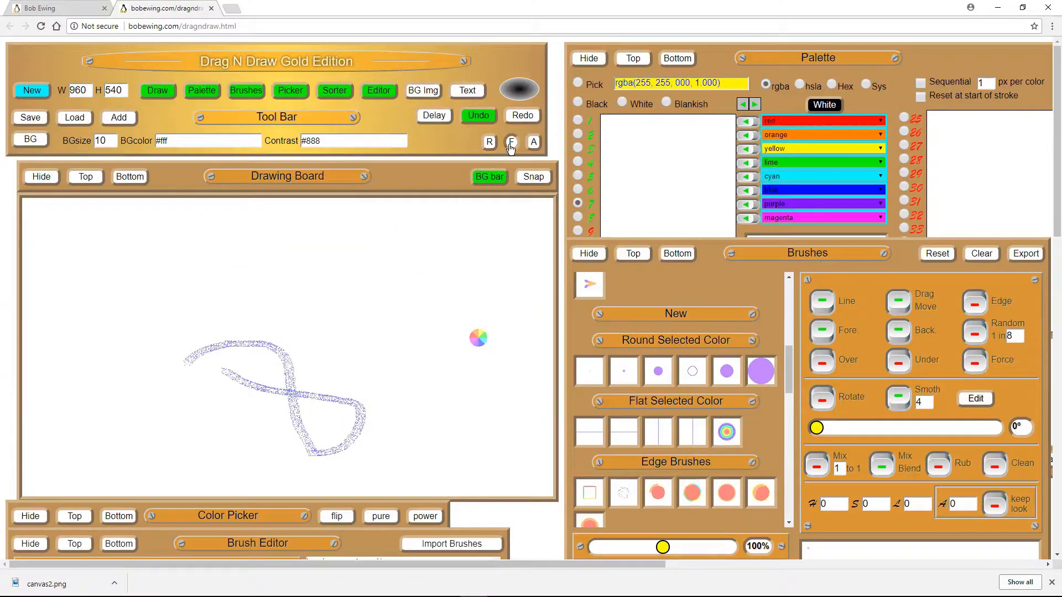
scroll(431, 293, "down", 5)
scroll(432, 290, "down", 3)
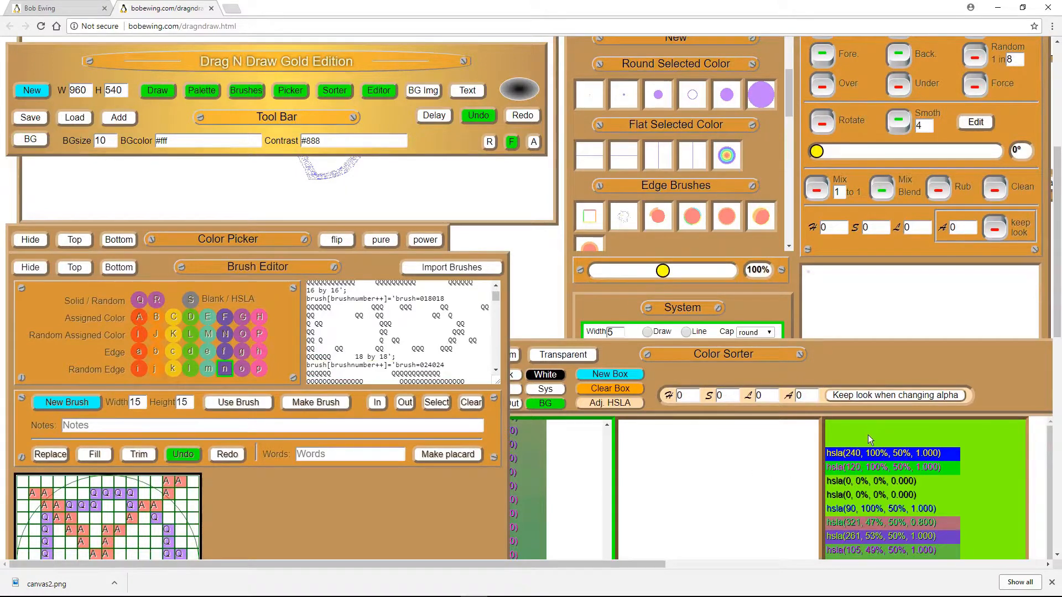
mouse_move(869, 440)
left_mouse_down()
mouse_move(750, 397)
mouse_move(498, 145)
mouse_move(520, 93)
left_mouse_up()
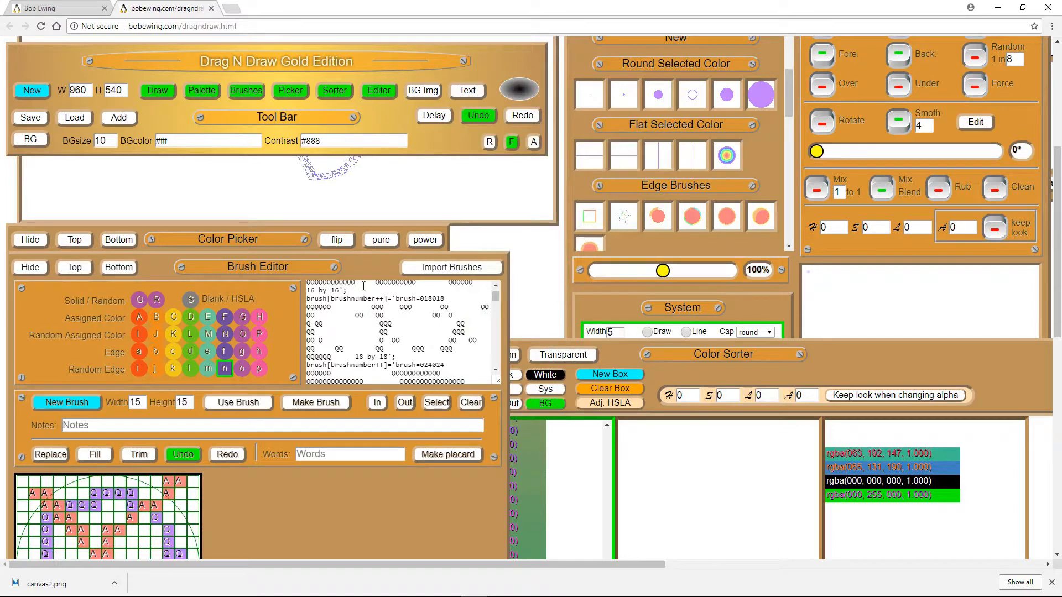
Hide the Brush Editor and discard the rgba(118, 155, 100, 1.000) color and the fifth Round Selected Color brush into the black oval.
left_click(31, 268)
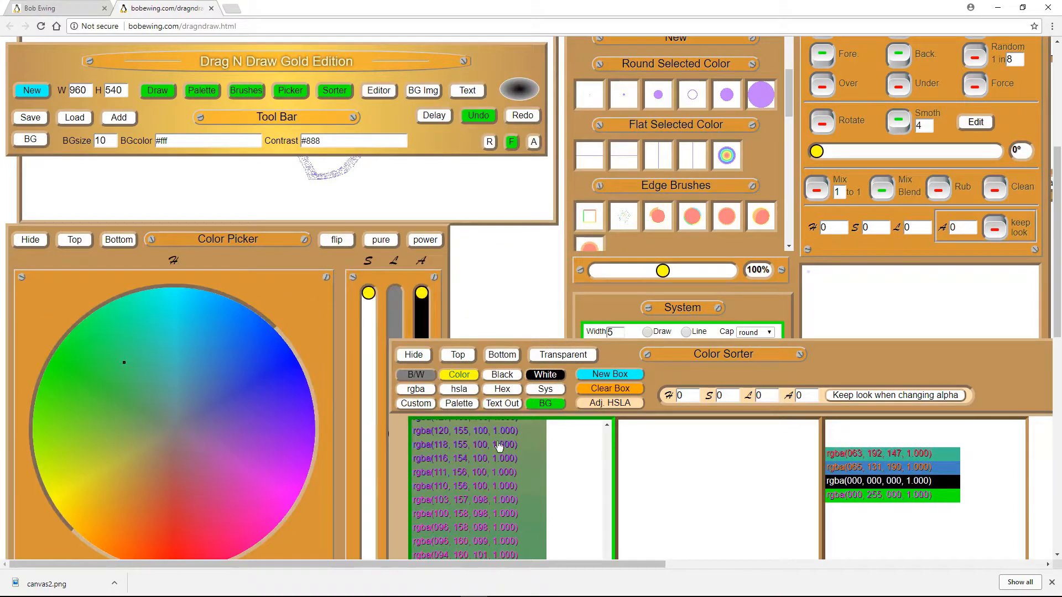
mouse_move(533, 451)
left_mouse_down()
mouse_move(543, 260)
mouse_move(519, 90)
left_mouse_up()
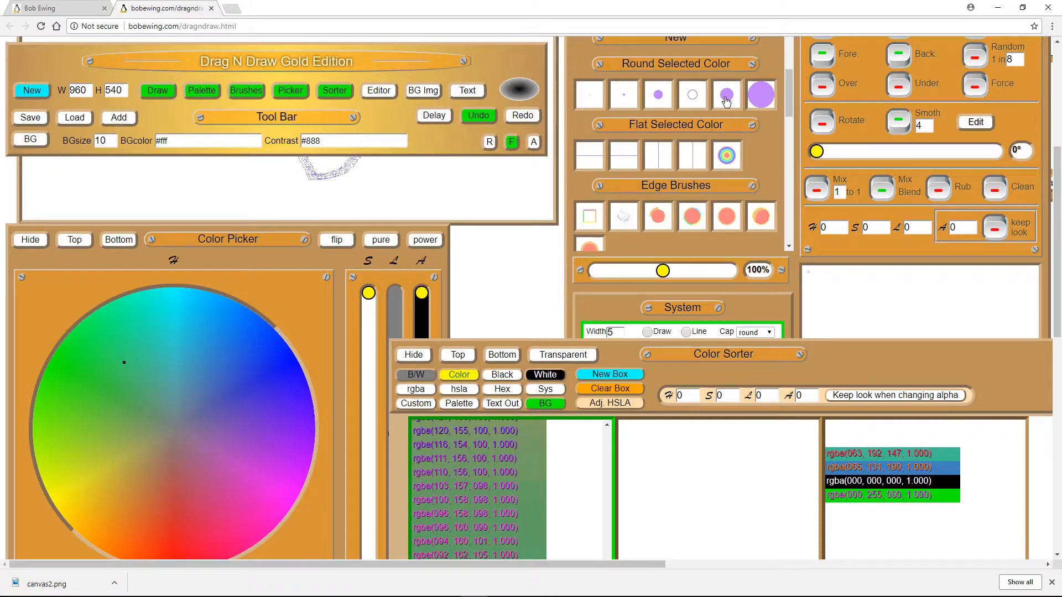
left_click_drag(626, 113, 519, 99)
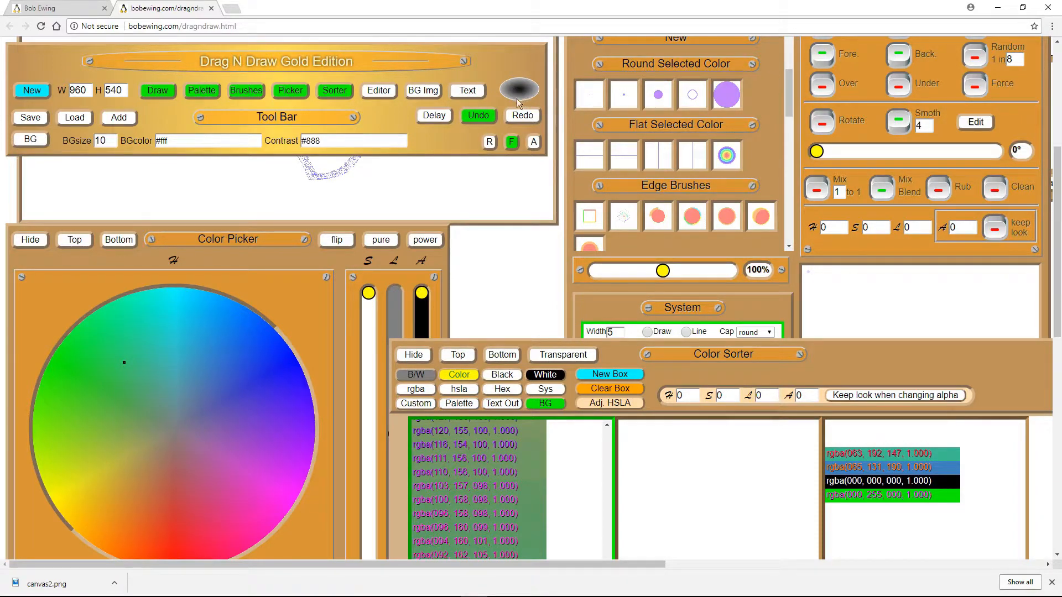
Turn on Mix 1 to 1 and draw a bent purple stroke with the largest Round Selected Color brush above the small color wheel.
scroll(499, 228, "up", 1)
scroll(496, 222, "up", 3)
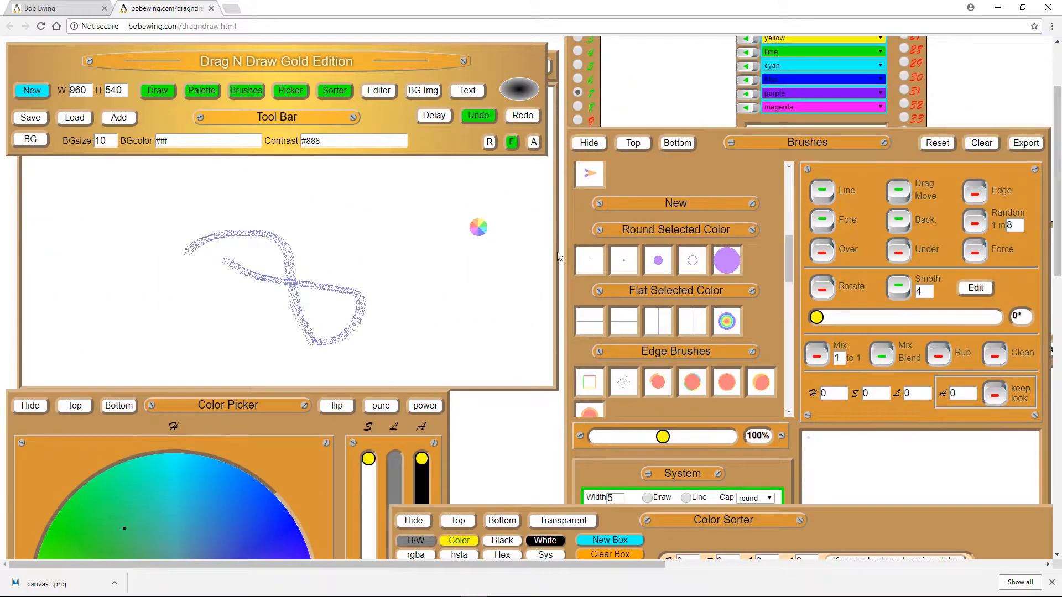
scroll(501, 285, "up", 2)
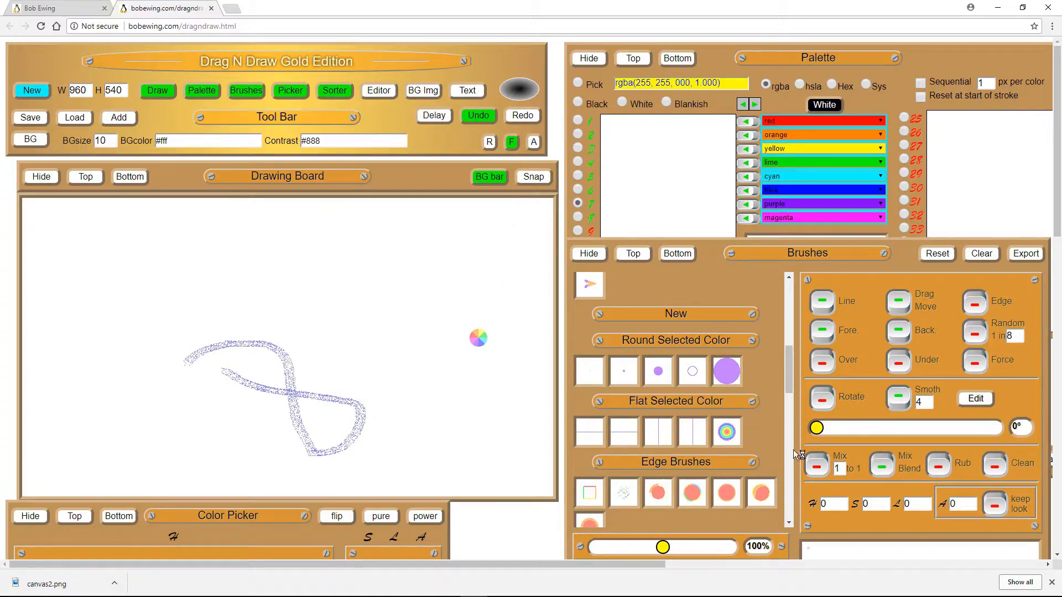
left_click(816, 465)
left_click(726, 370)
mouse_move(437, 273)
left_mouse_down()
mouse_move(463, 298)
mouse_move(410, 323)
left_mouse_up()
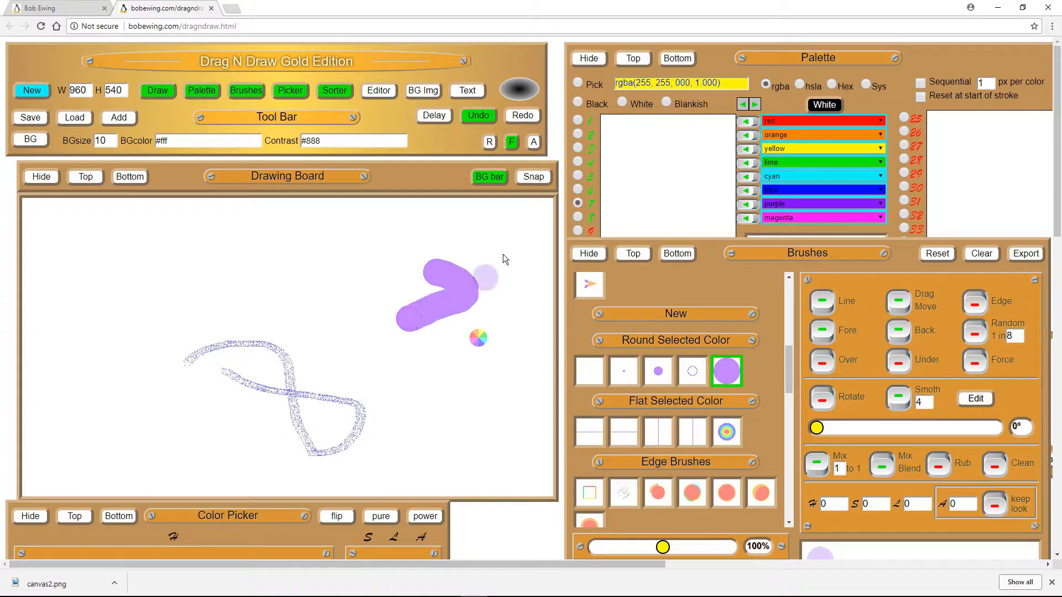
Select palette color 8, magenta, and draw a curved stroke crossing the purple one.
left_click(578, 217)
left_click_drag(480, 244, 463, 270)
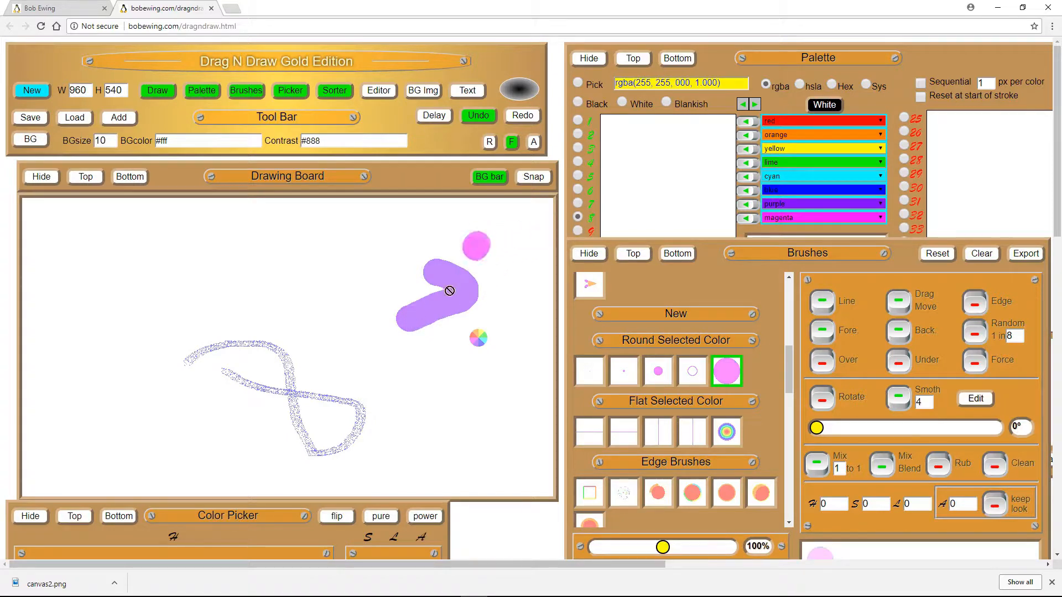
left_click_drag(448, 344, 464, 361)
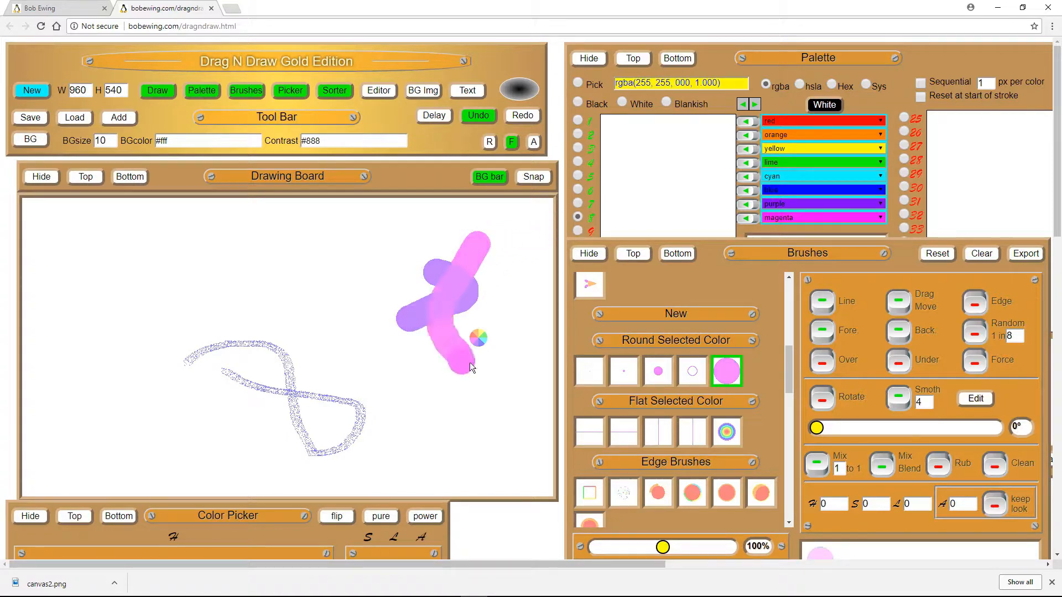
Turn on Rub, smear magenta through the mixed strokes, then paint with palette color 1, red, across them and on the blank canvas beside them.
left_click(939, 465)
mouse_move(432, 339)
left_mouse_down()
mouse_move(426, 363)
mouse_move(403, 369)
mouse_move(386, 350)
mouse_move(399, 342)
left_mouse_up()
left_click(578, 121)
mouse_move(447, 262)
left_mouse_down()
mouse_move(447, 286)
mouse_move(482, 396)
left_mouse_up()
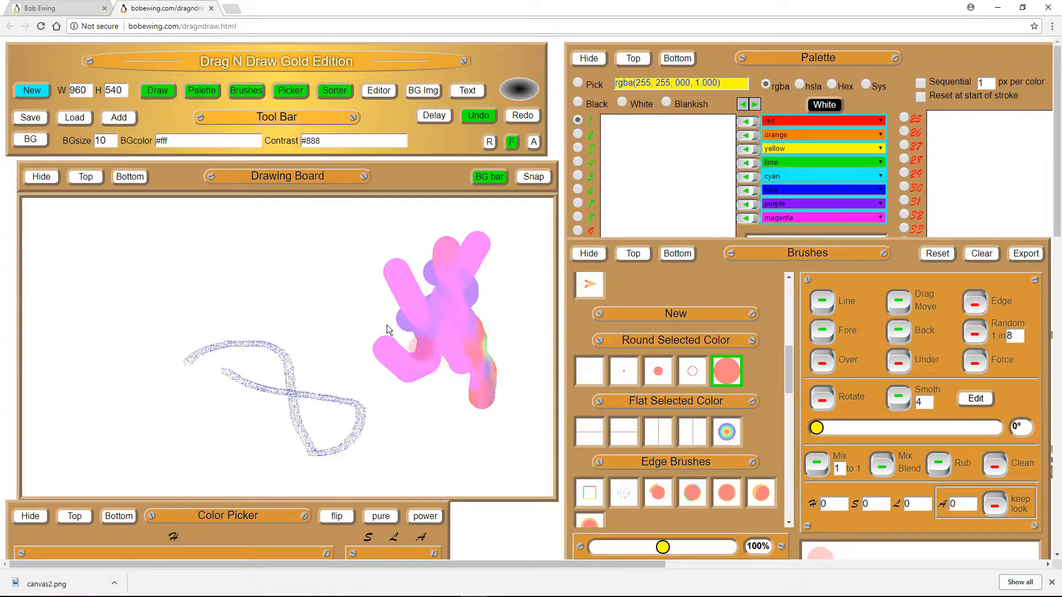
mouse_move(309, 248)
left_mouse_down()
mouse_move(332, 281)
mouse_move(335, 316)
left_mouse_up()
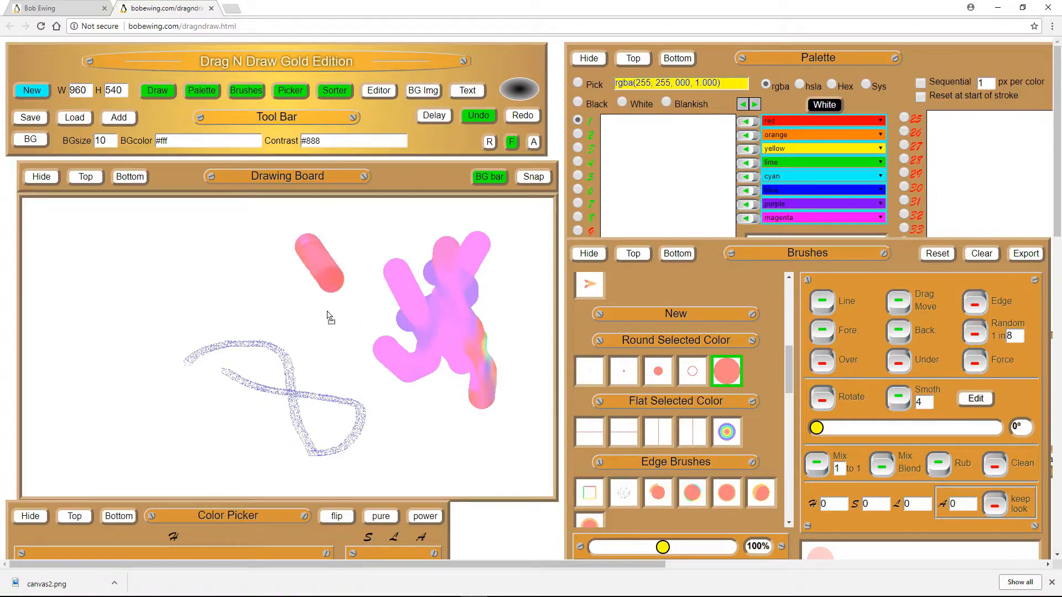
Extend the red stroke into a U shape and paint a short vertical red stroke between it and the mixed strokes.
left_click_drag(272, 287, 261, 249)
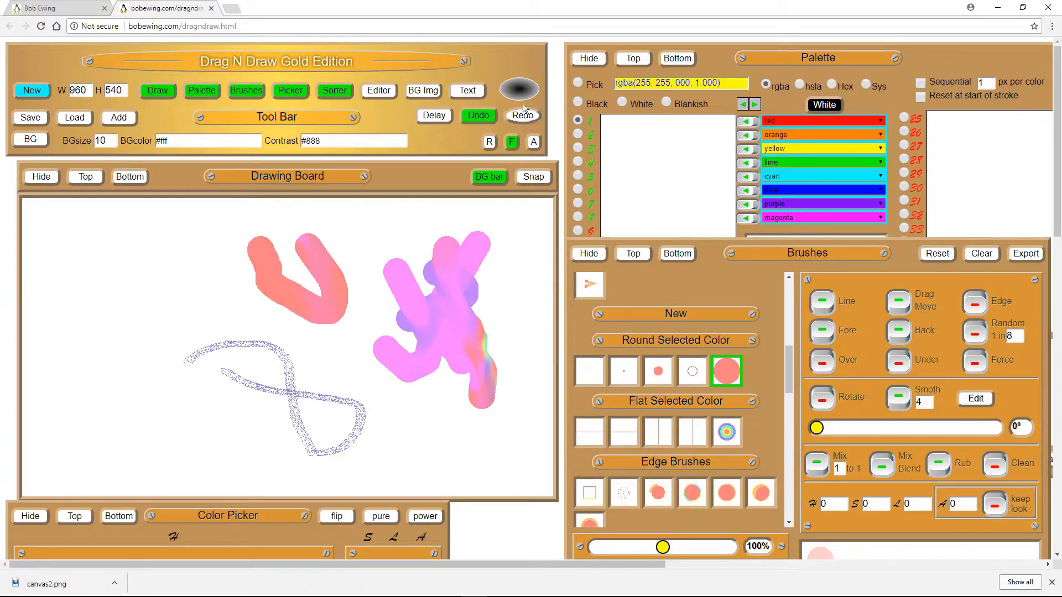
left_click_drag(370, 224, 367, 274)
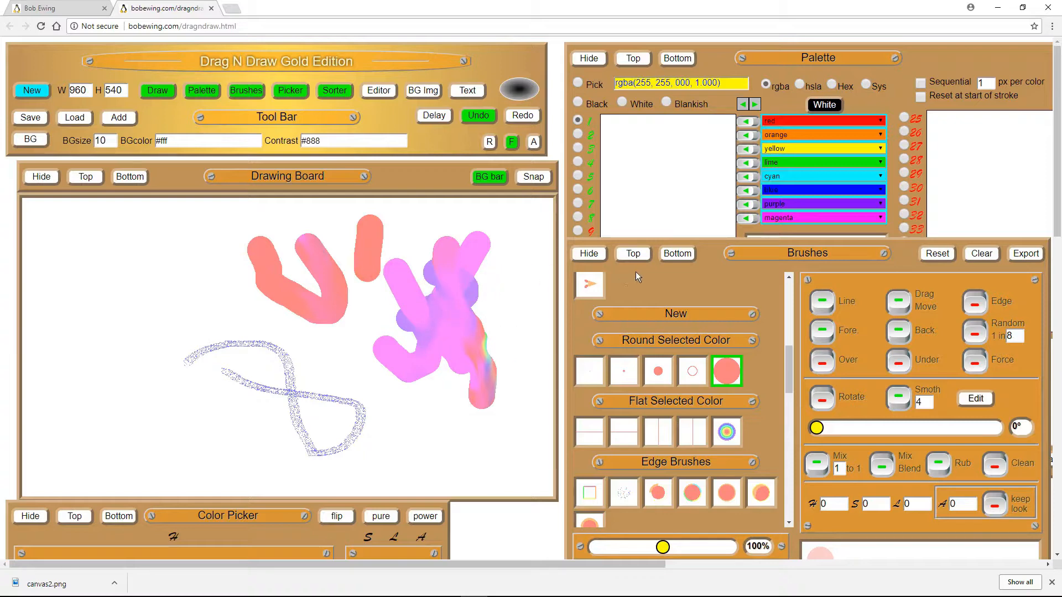
Move the Brushes panel off the Palette and over the Drawing Board, toggling the Color Picker off and back on.
left_click_drag(688, 280, 465, 266)
left_click_drag(302, 220, 305, 177)
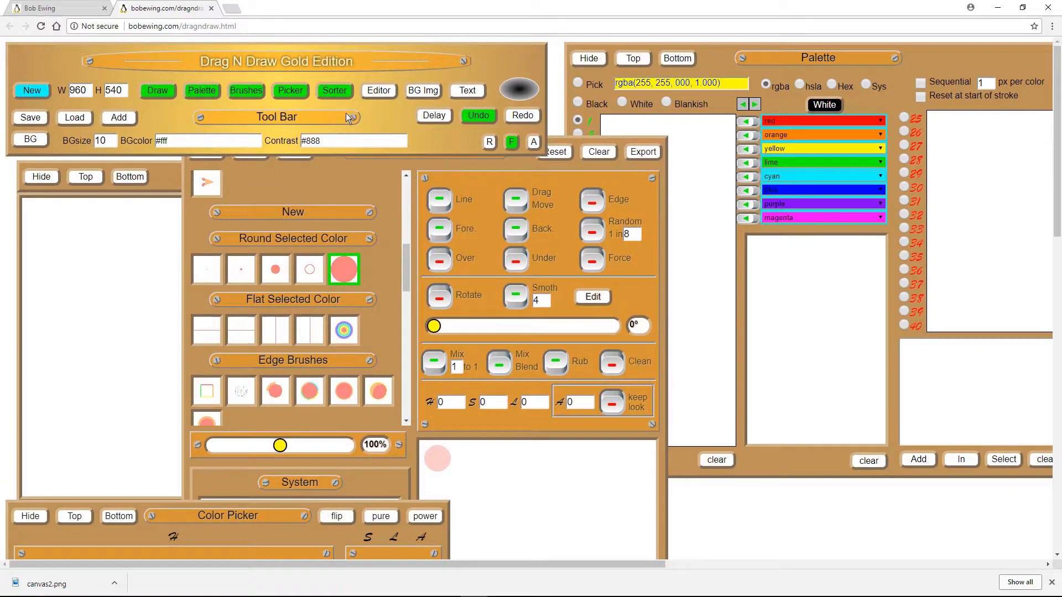
left_click(292, 92)
left_click(292, 91)
scroll(330, 260, "down", 5)
scroll(165, 354, "down", 2)
scroll(165, 353, "down", 3)
scroll(589, 436, "up", 3)
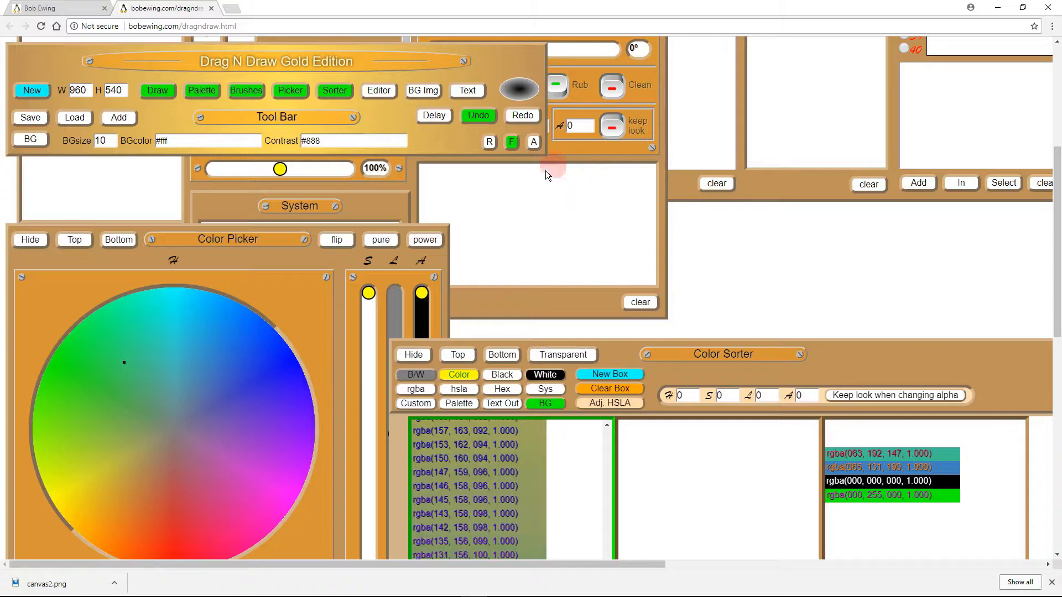
Move the Color Sorter beside the Color Picker and load its selected first box into the Palette's custom color list.
left_click_drag(742, 345, 892, 155)
scroll(437, 330, "up", 4)
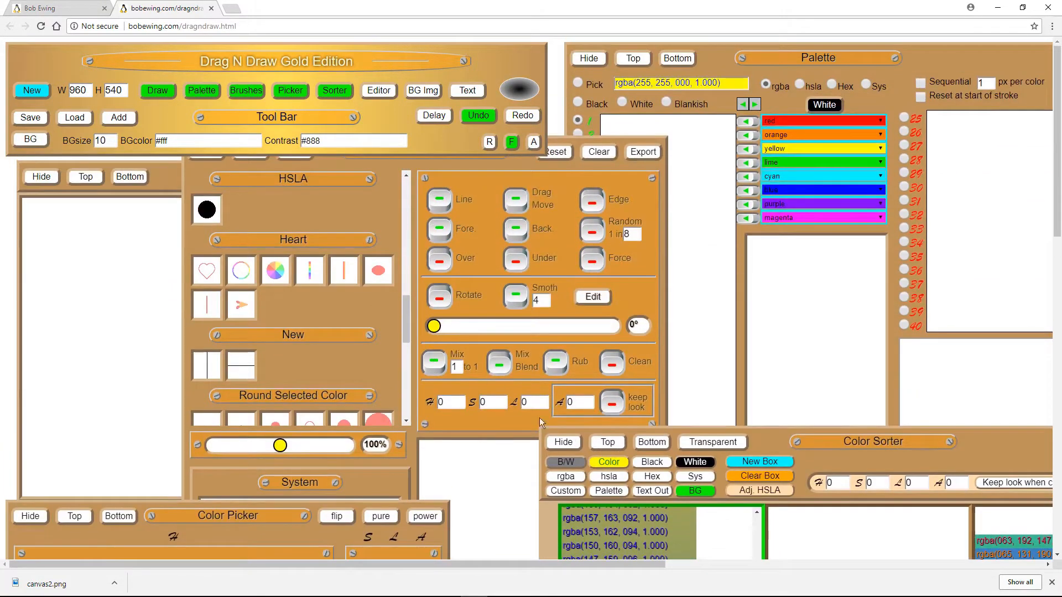
left_click(566, 491)
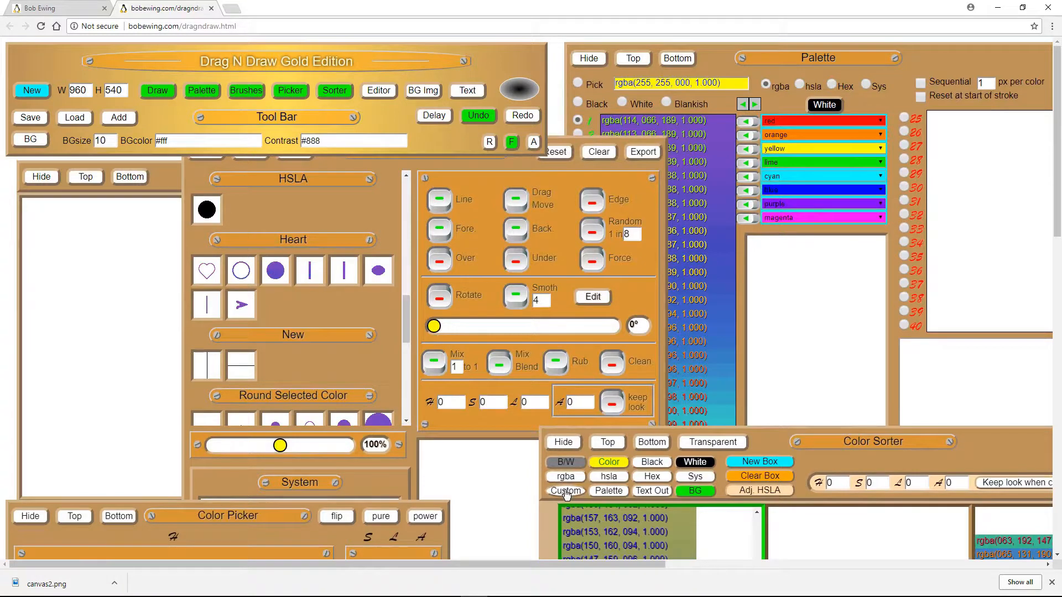
Fill the empty second Color Sorter box with red and pink shades from the color wheel and load them into the Palette's custom color list.
left_click(817, 527)
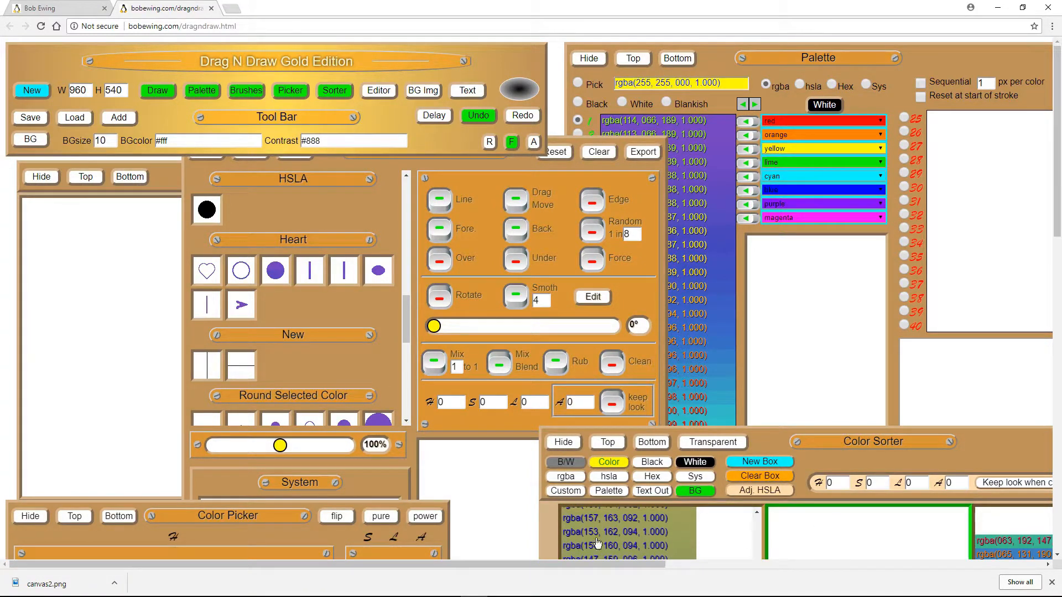
scroll(596, 543, "down", 5)
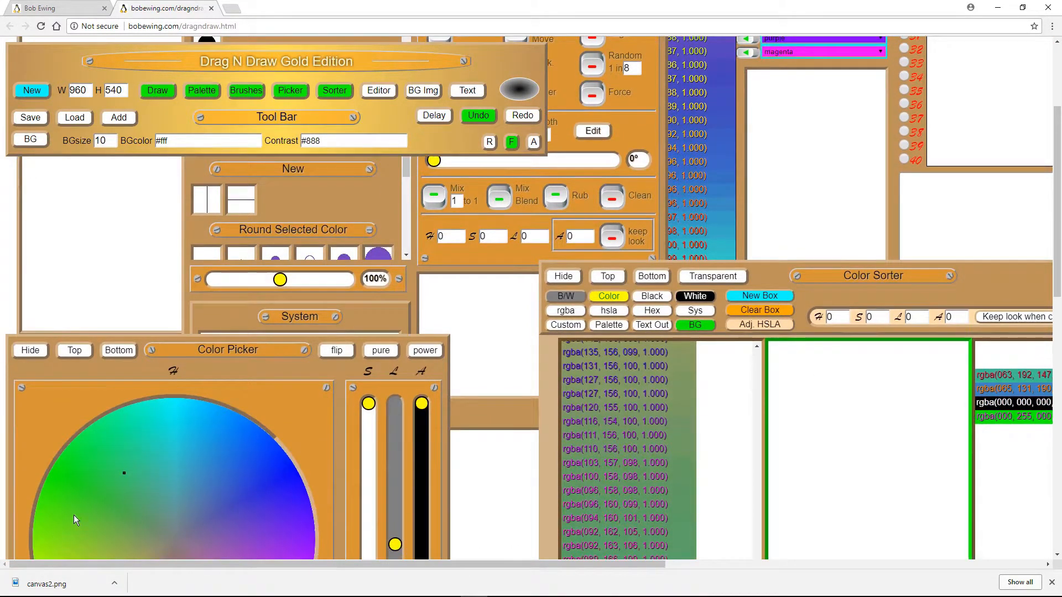
scroll(77, 520, "down", 4)
mouse_move(166, 412)
left_mouse_down()
mouse_move(208, 407)
mouse_move(181, 406)
left_mouse_up()
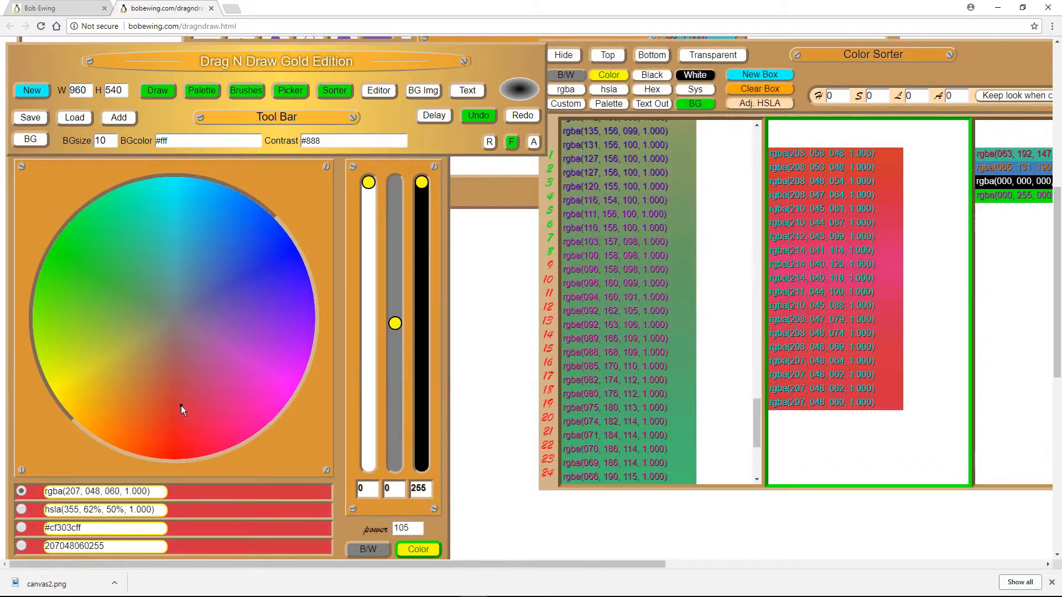
scroll(181, 406, "up", 7)
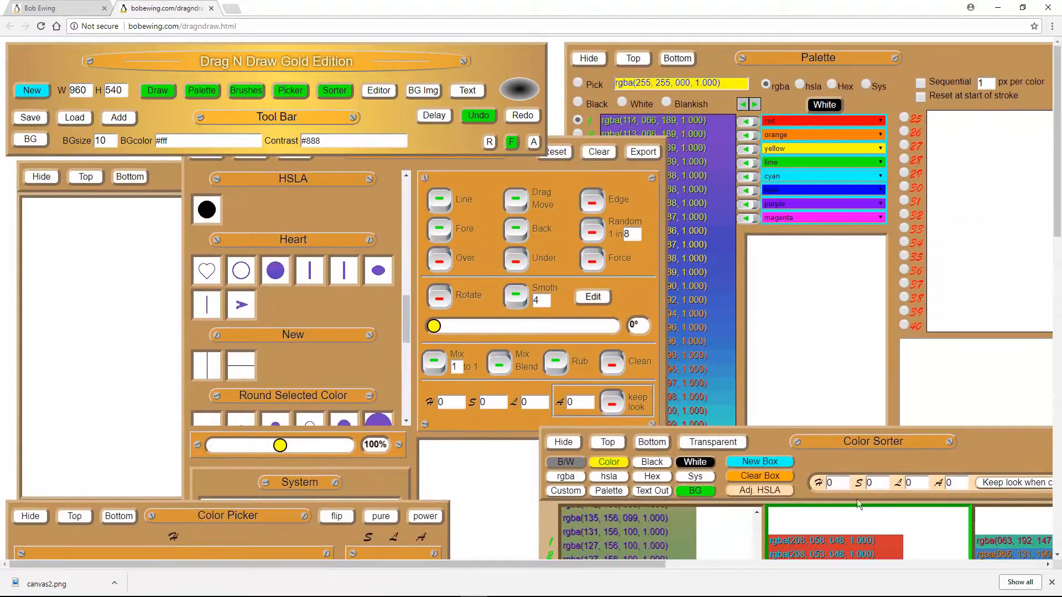
left_click_drag(880, 531, 697, 341)
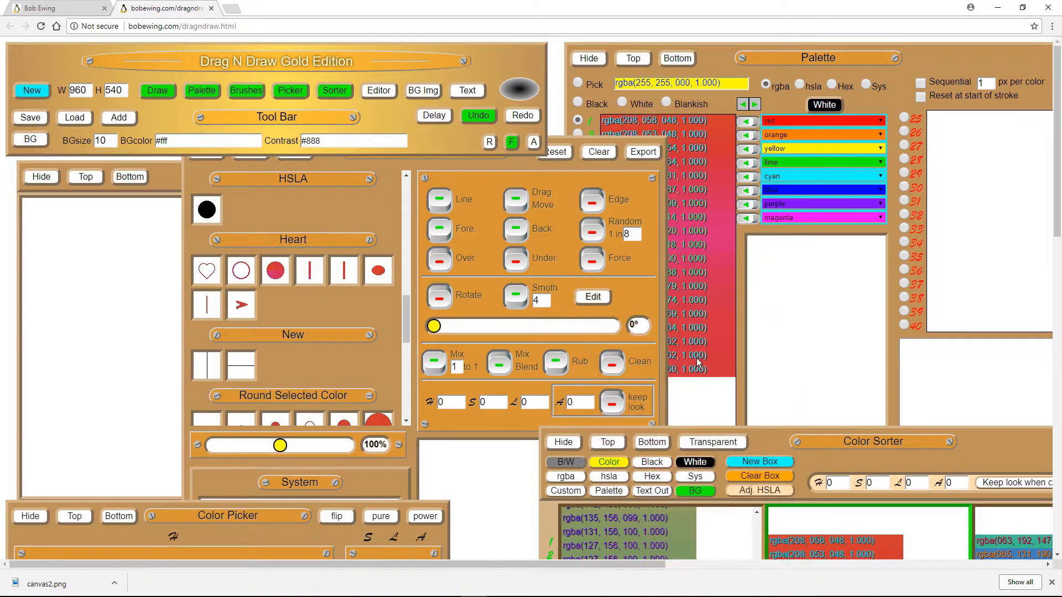
Add the first and second Color Sorter boxes to the Palette as color menus 25 and 26.
left_click(723, 537)
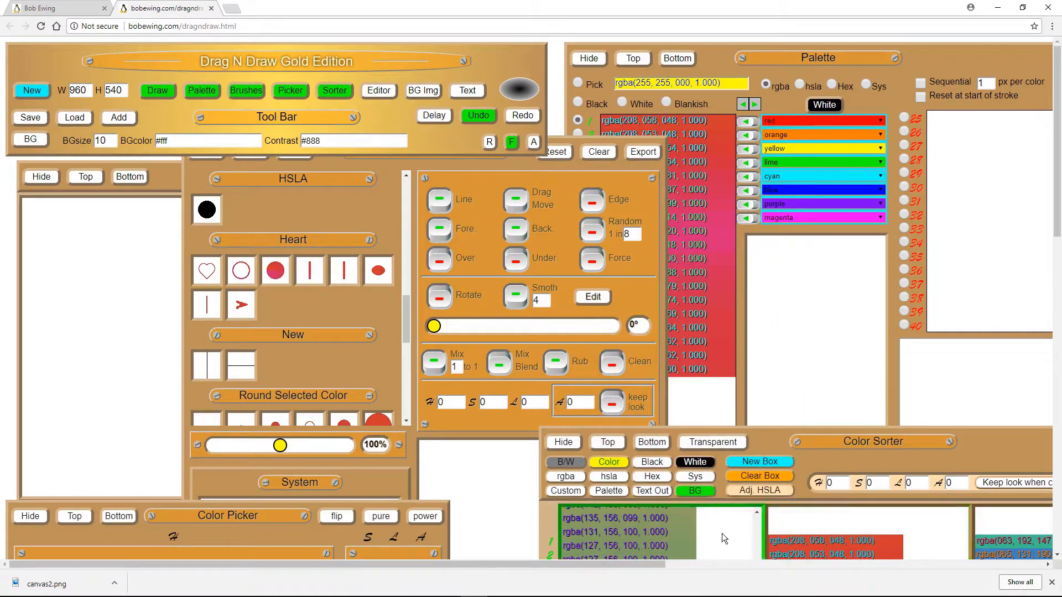
left_click(608, 490)
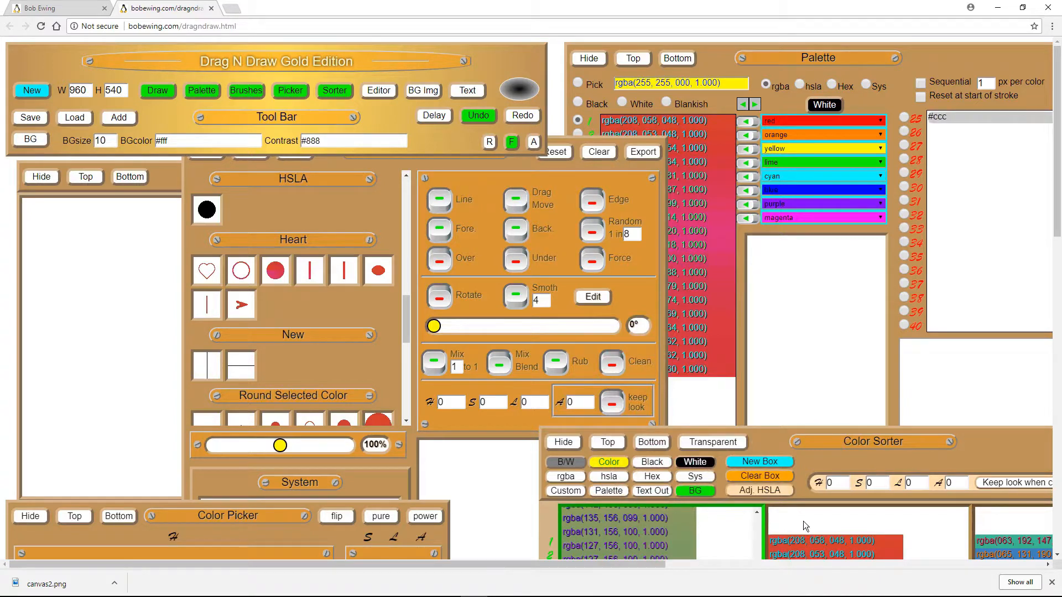
left_click(806, 526)
left_click(653, 492)
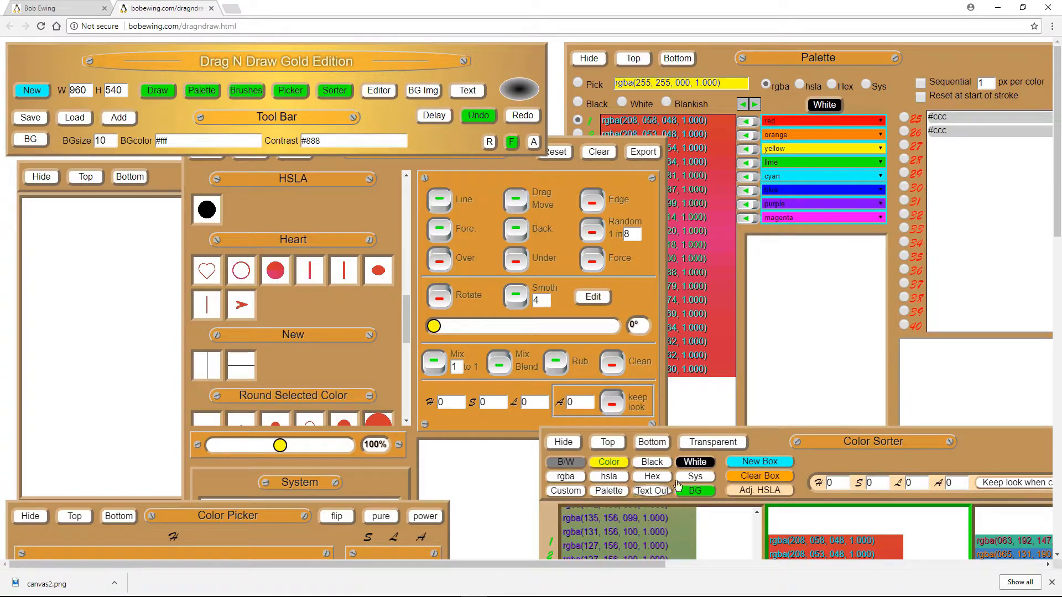
Choose rgba(214, 041, 114, 1.000) in palette menu 26 and rgba(074, 068, 186, 1.000) in menu 25.
mouse_move(987, 133)
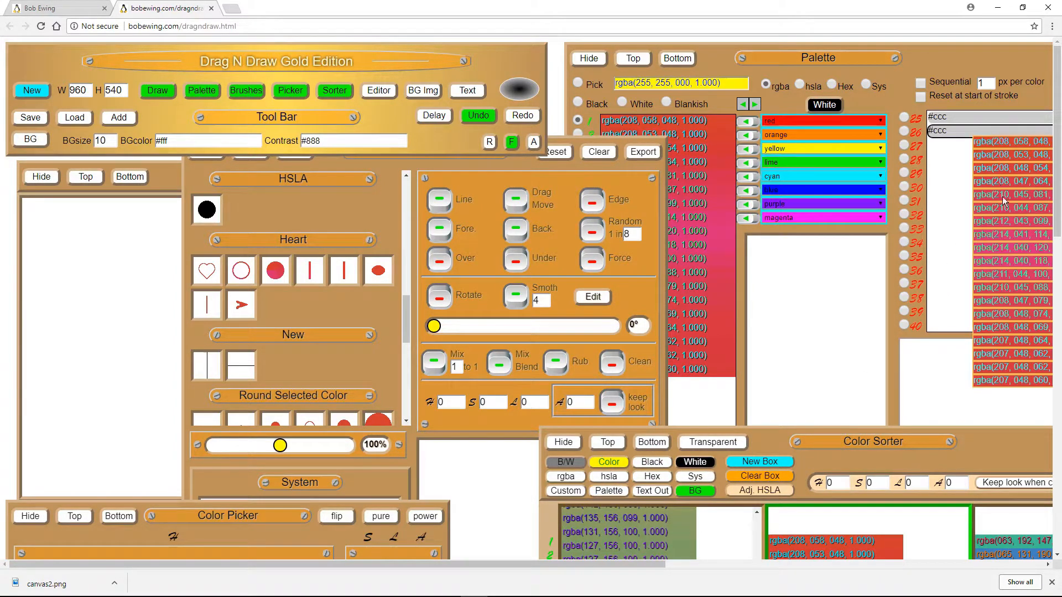
left_click(1004, 237)
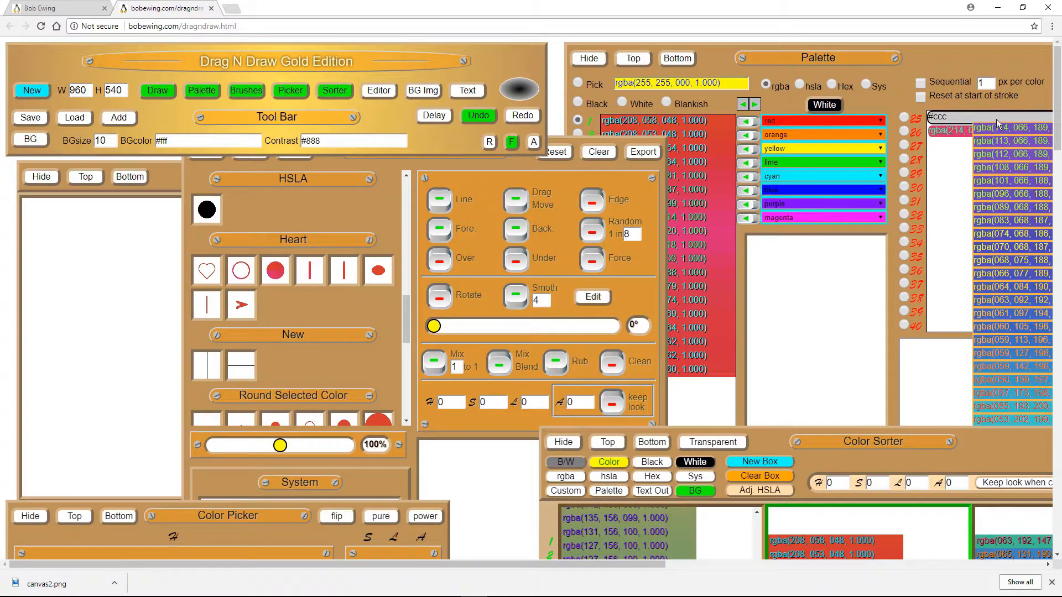
left_click(1010, 235)
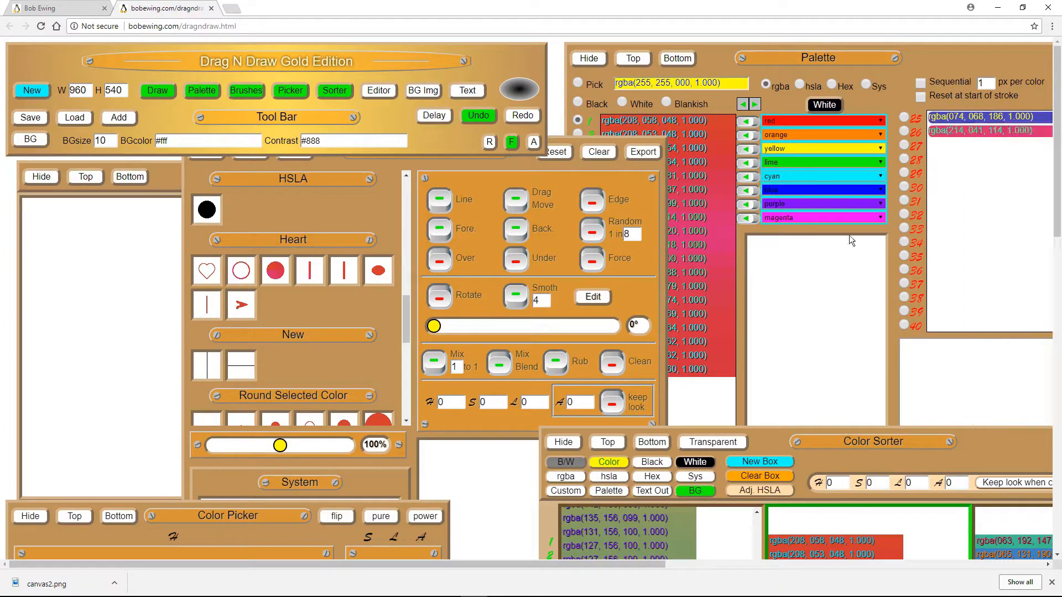
Try to drag palette menu 25 onto the custom color list.
mouse_move(969, 120)
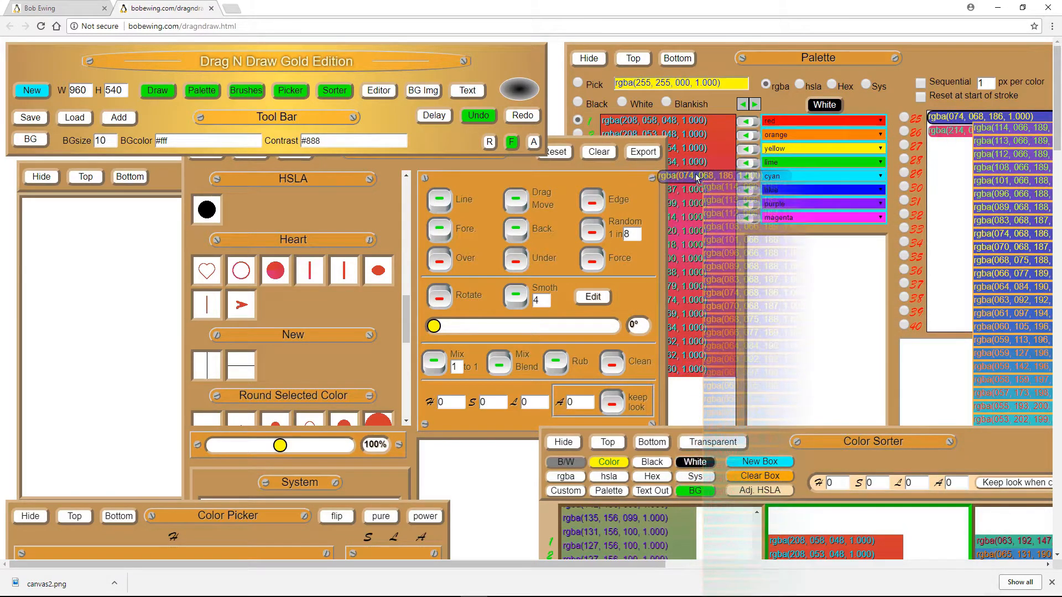
left_click_drag(973, 131, 706, 177)
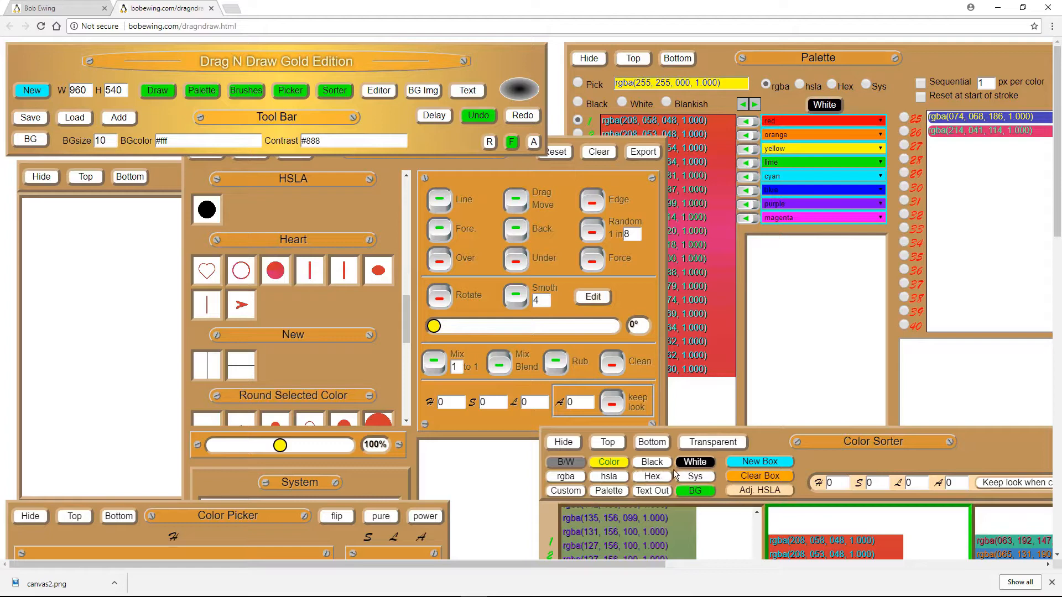
Insert an empty box ahead of the red one in the Color Sorter and drop palette menu 25's colors there.
left_click(760, 475)
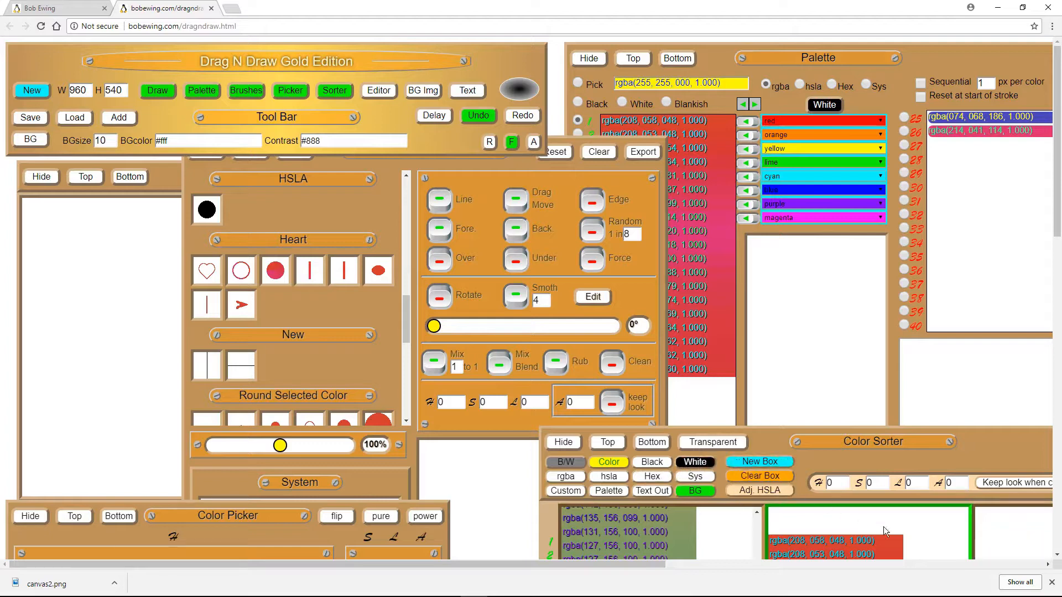
left_click_drag(1007, 532, 824, 531)
left_click_drag(799, 454, 796, 260)
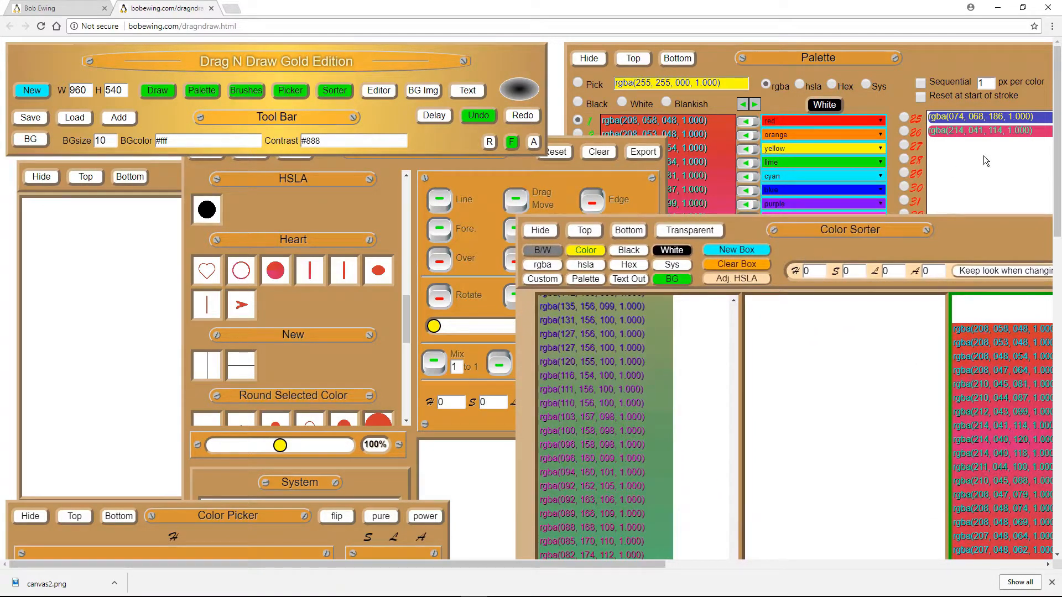
left_click_drag(1036, 120, 848, 370)
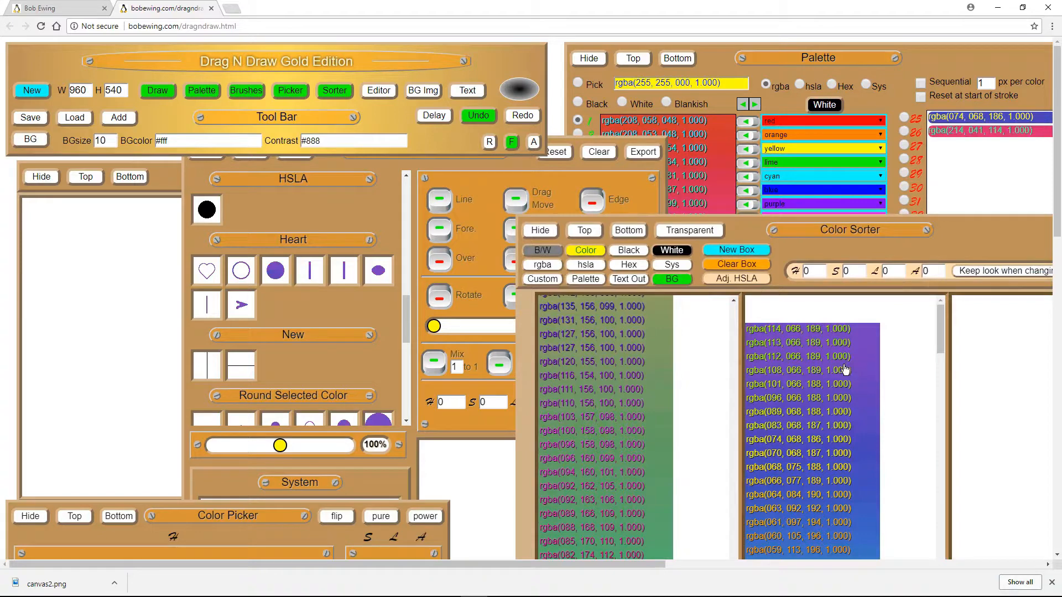
Output the first Color Sorter box's colors as text and drop the selected text into the empty third box.
left_click_drag(812, 250, 466, 294)
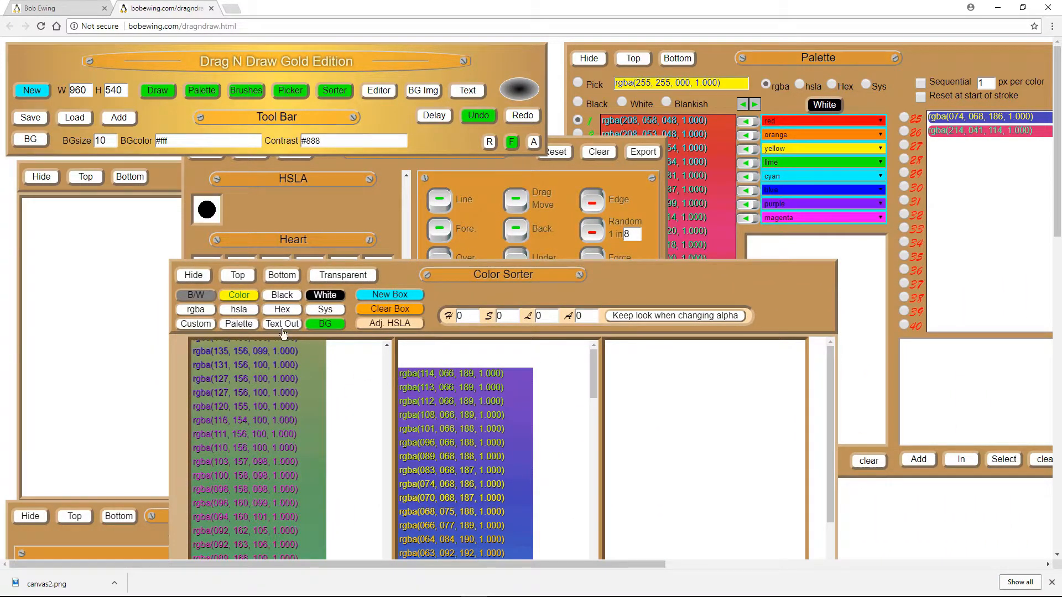
left_click(346, 380)
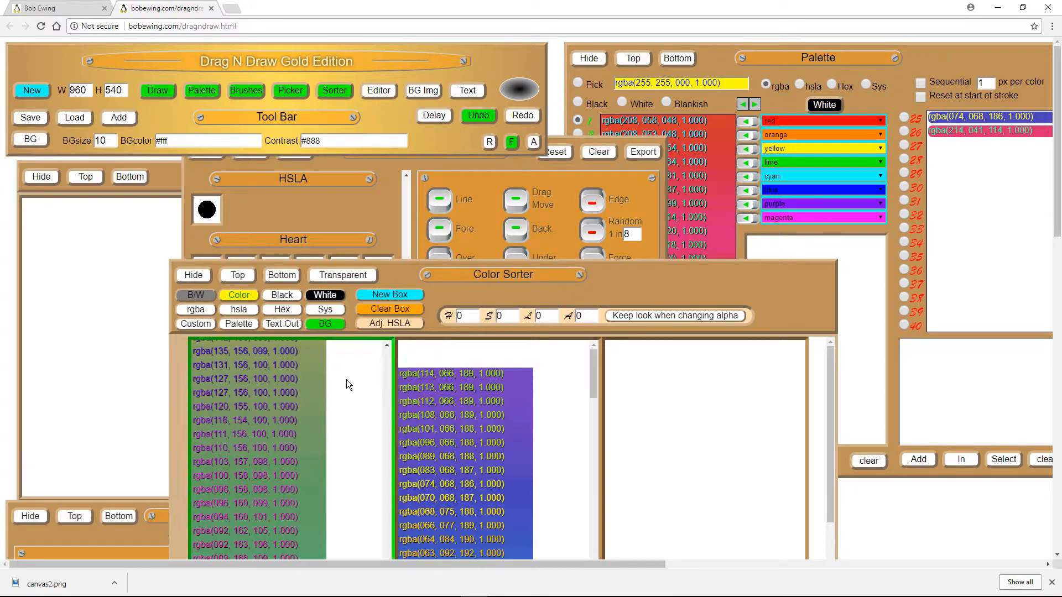
left_click(284, 325)
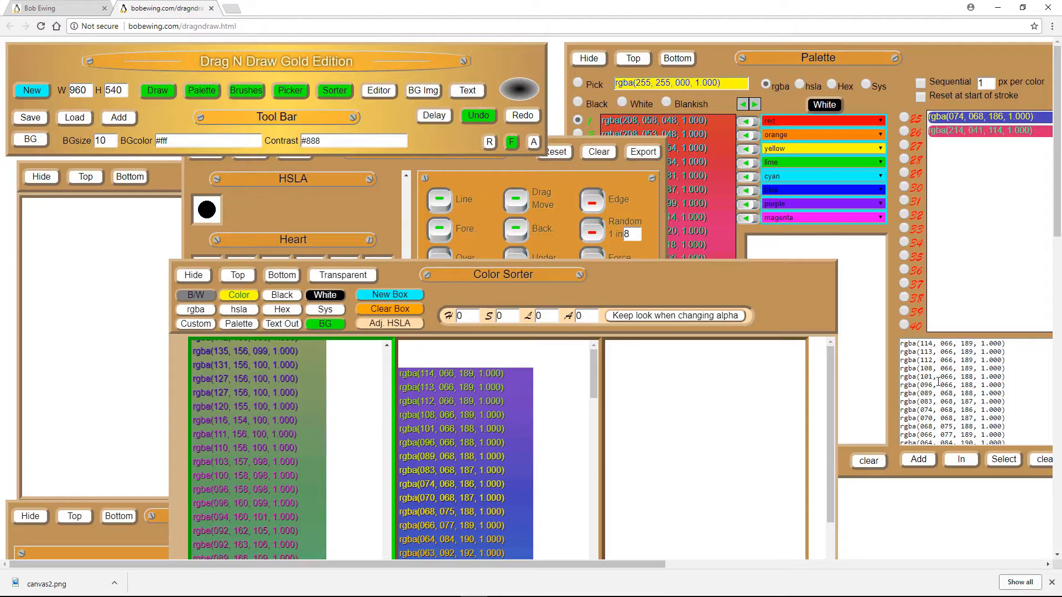
left_click(1004, 460)
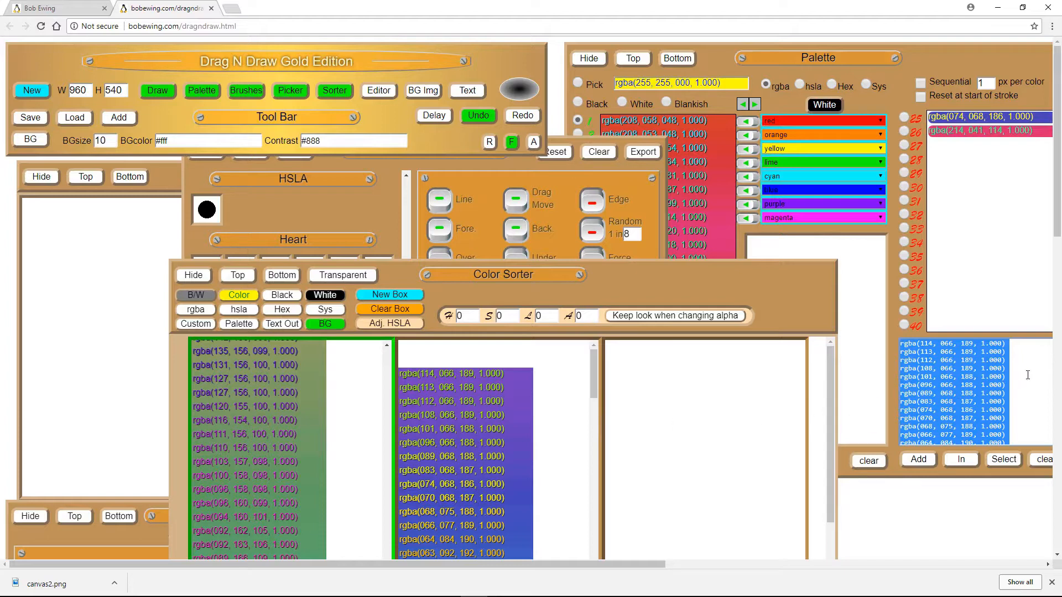
left_click_drag(1028, 375, 715, 410)
Add the colors from the Palette's text list to the third Color Sorter box and to the second one.
left_click(919, 461)
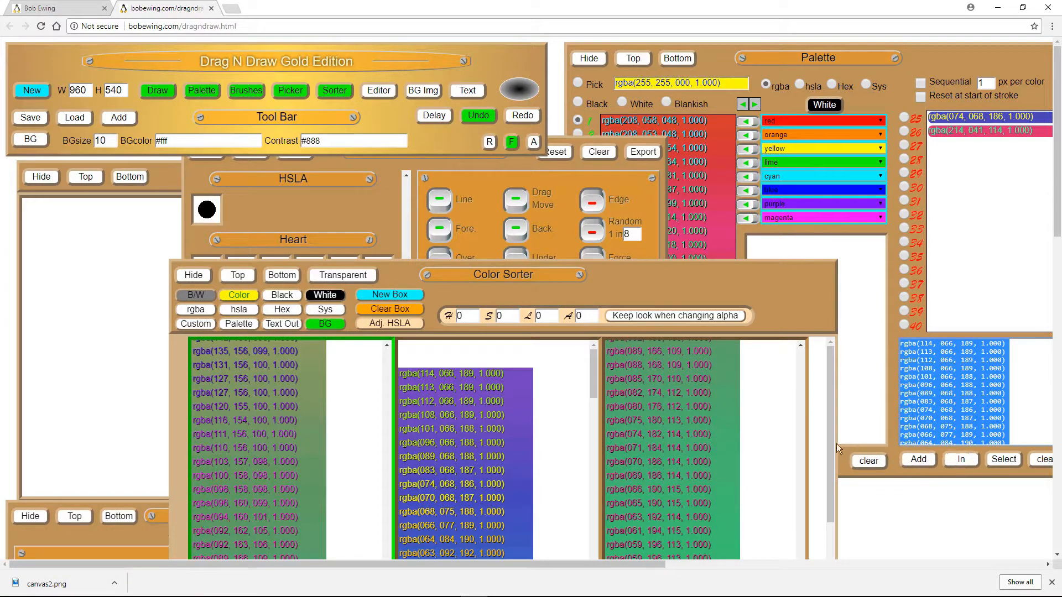
left_click(769, 421)
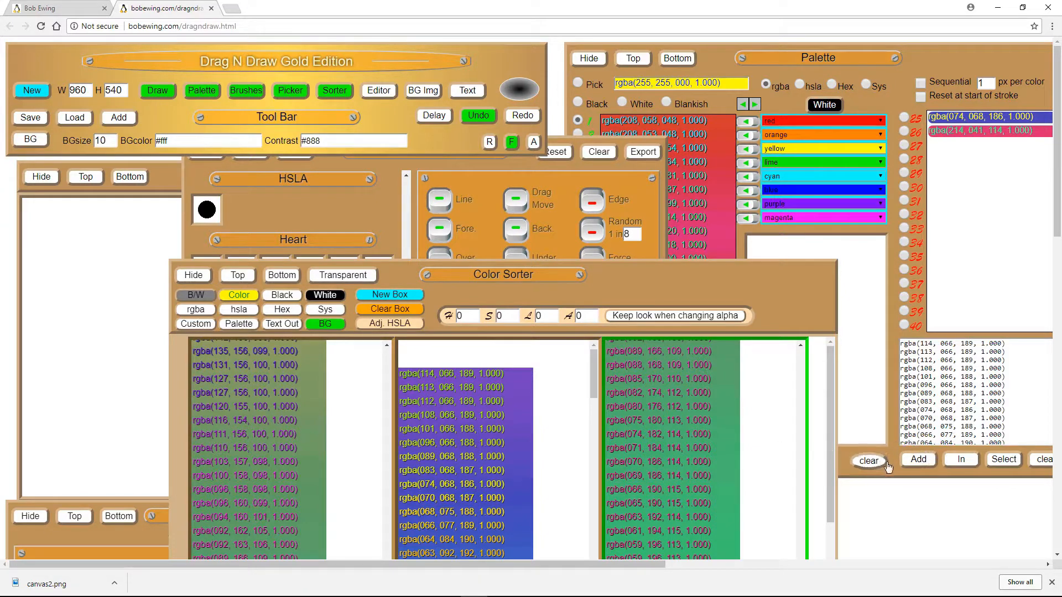
scroll(782, 441, "down", 4)
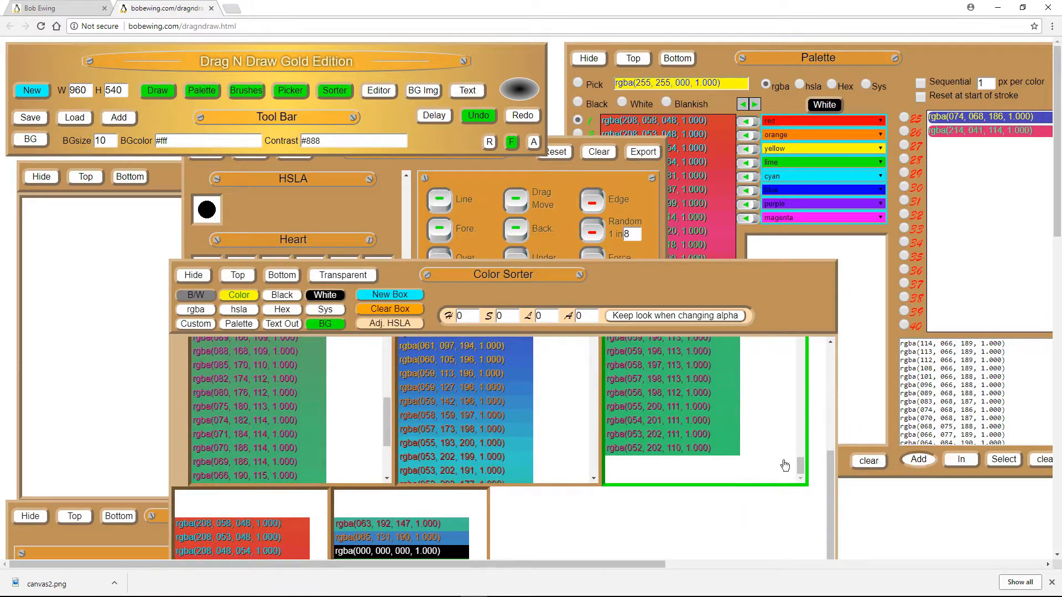
left_click(550, 429)
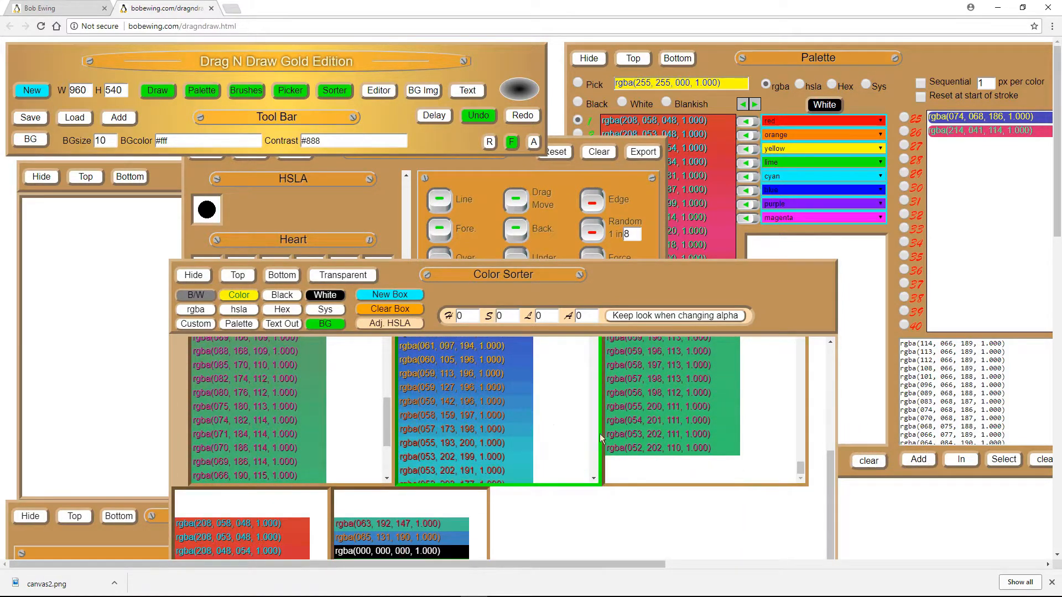
left_click(918, 461)
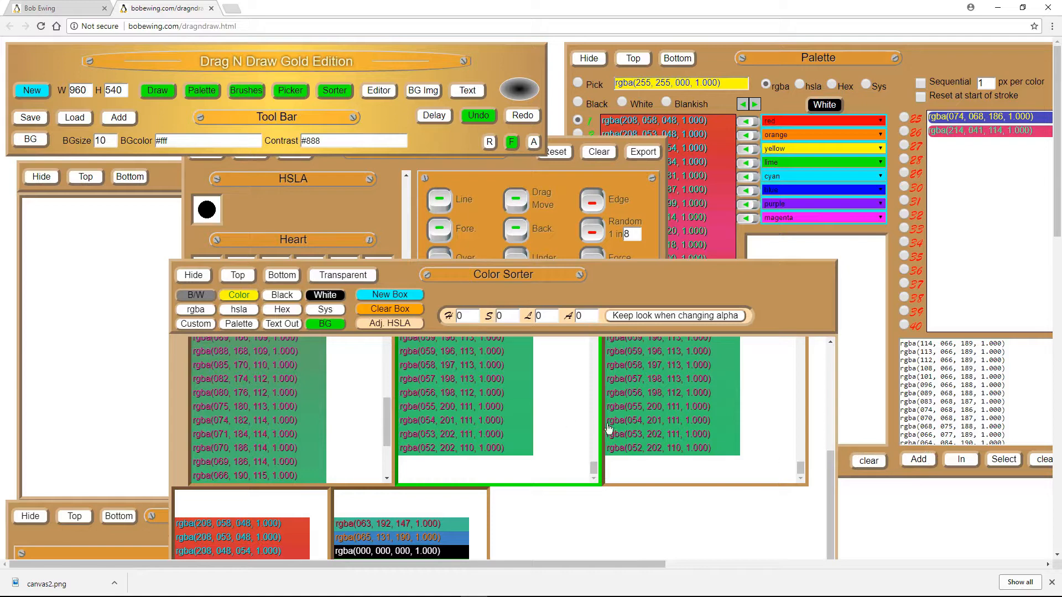
Insert the text list's colors as a new Color Sorter box and drop the entire selected text onto the third box.
left_click(963, 466)
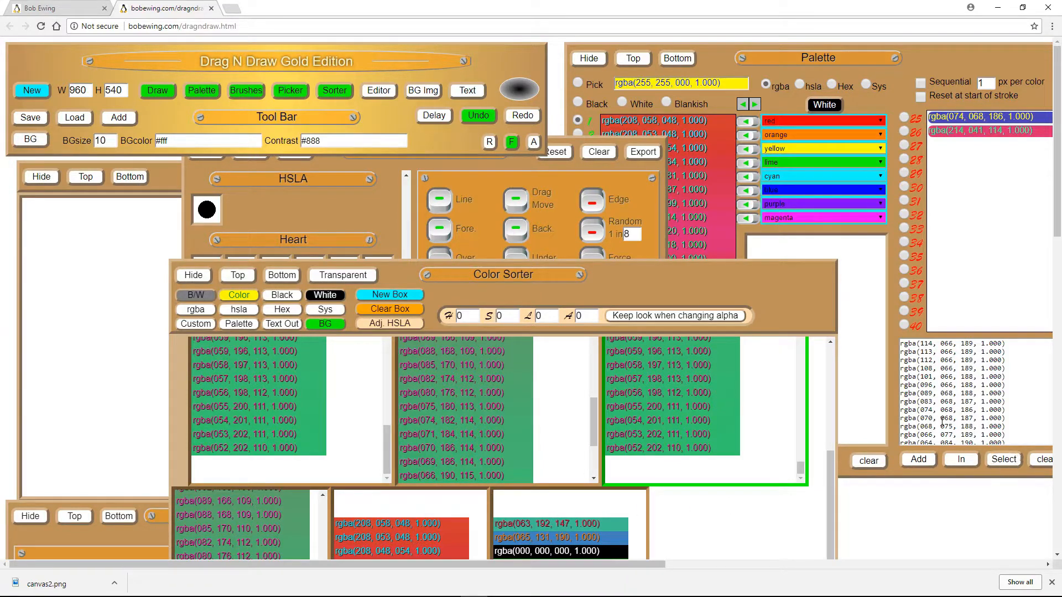
left_click(1033, 384)
key("ctrl+a")
left_click_drag(763, 397, 762, 397)
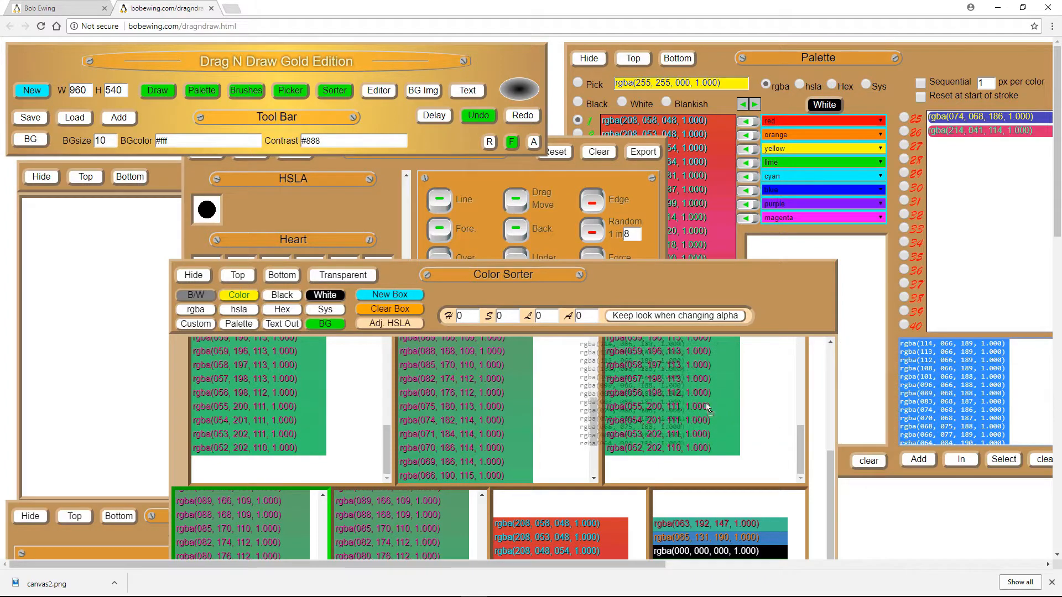
left_click_drag(699, 403, 700, 402)
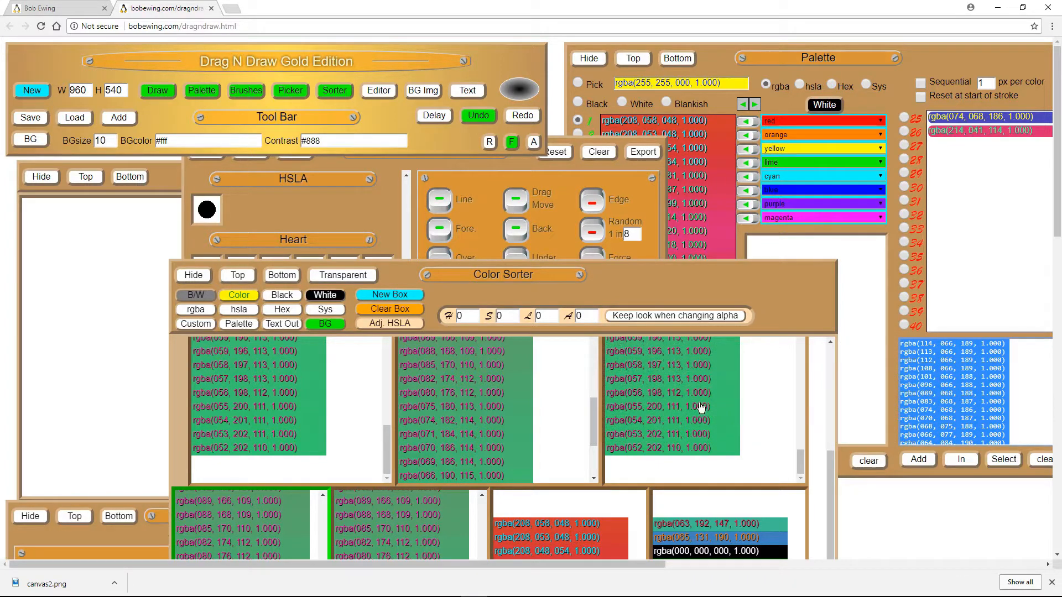
left_click_drag(1036, 406, 817, 443)
scroll(805, 459, "down", 3)
scroll(801, 460, "up", 3)
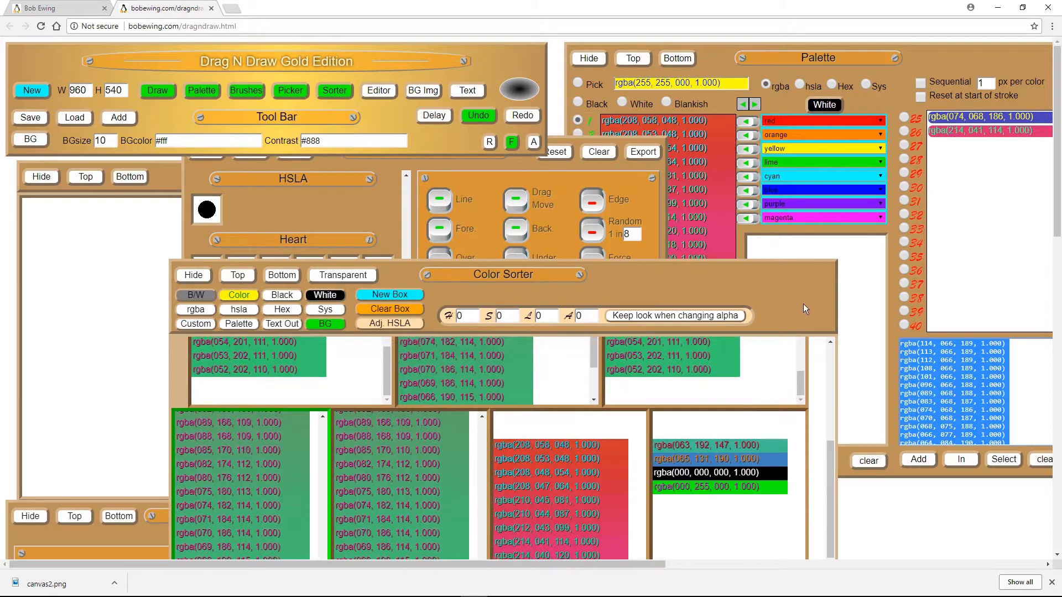
Move the Color Sorter clear of the Palette, drop the text list's colors onto Palette menu 1 and add menu 27 with #ccc.
left_click_drag(791, 281, 747, 384)
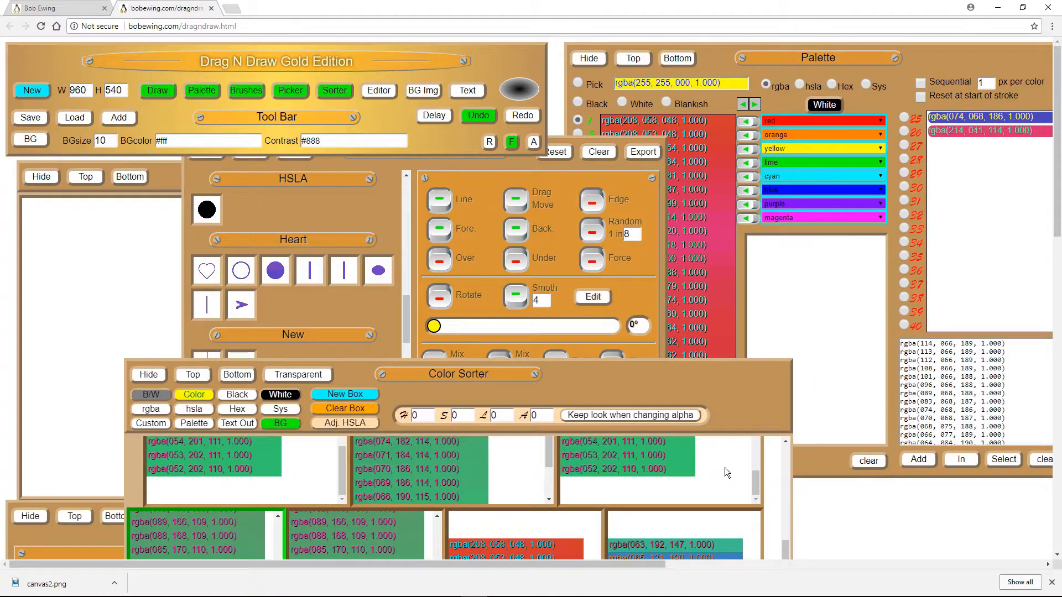
left_click(703, 298)
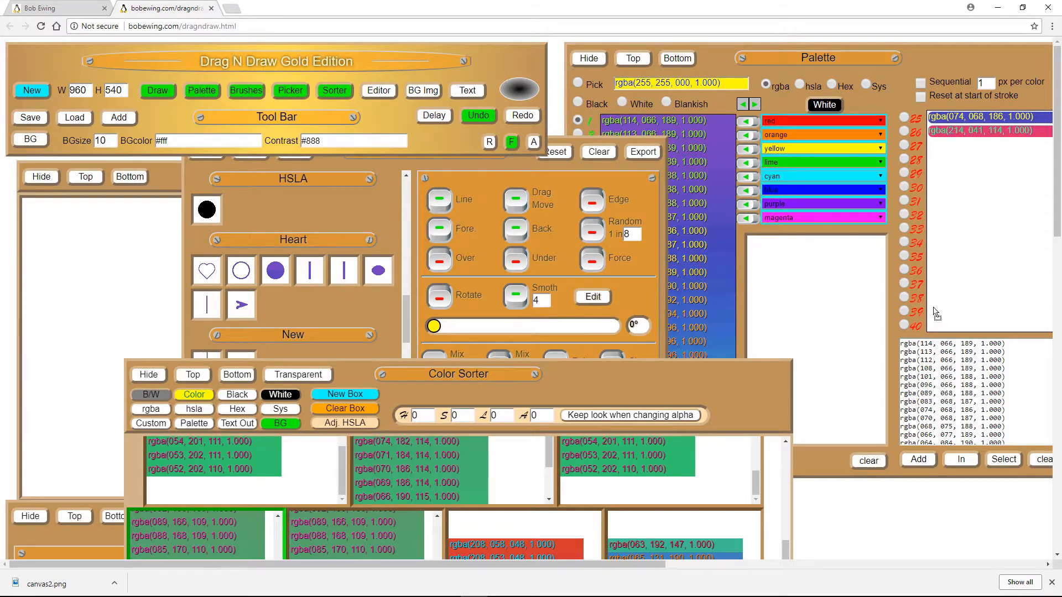
left_click(957, 281)
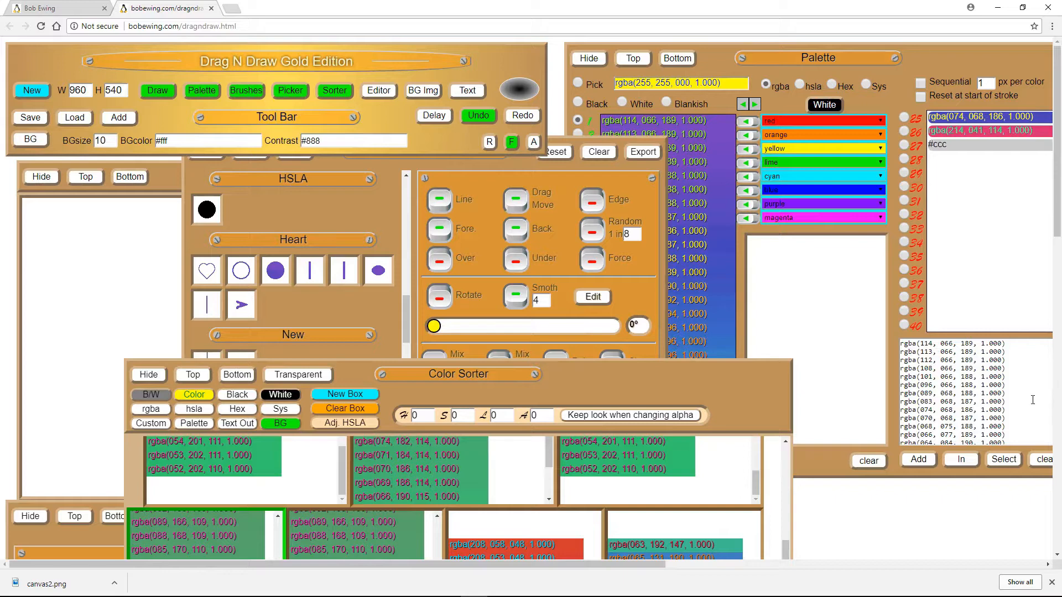
Replace the Palette text list's contents with the colors of the red Color Sorter box.
left_click_drag(580, 530, 1020, 379)
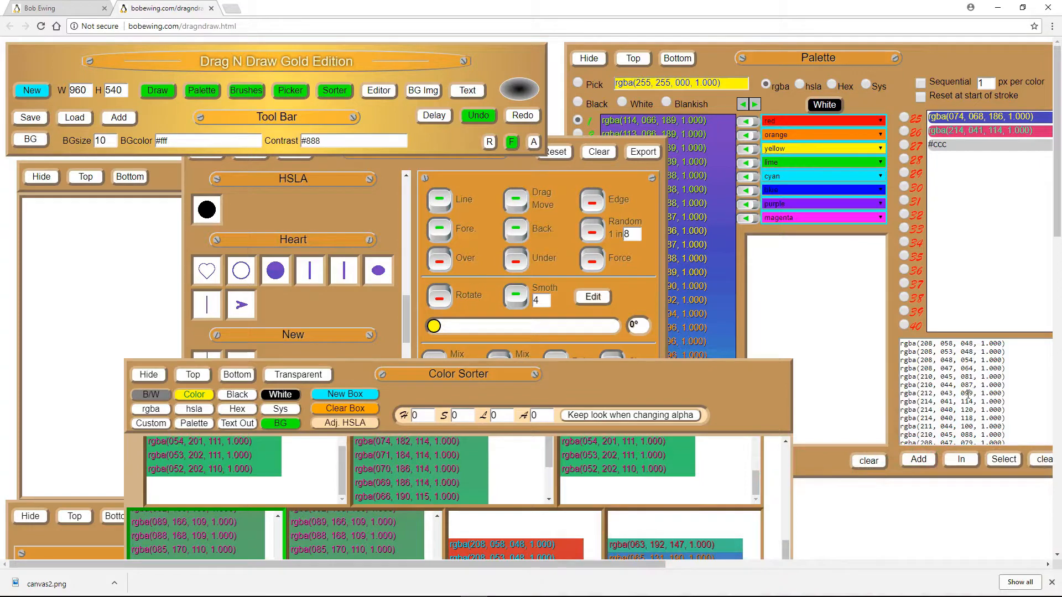
left_click(808, 408)
Discard Palette menu 27, the third Color Sorter box and the entire contents of the Palette's text list in the black hole.
mouse_move(976, 145)
left_click_drag(977, 145, 519, 94)
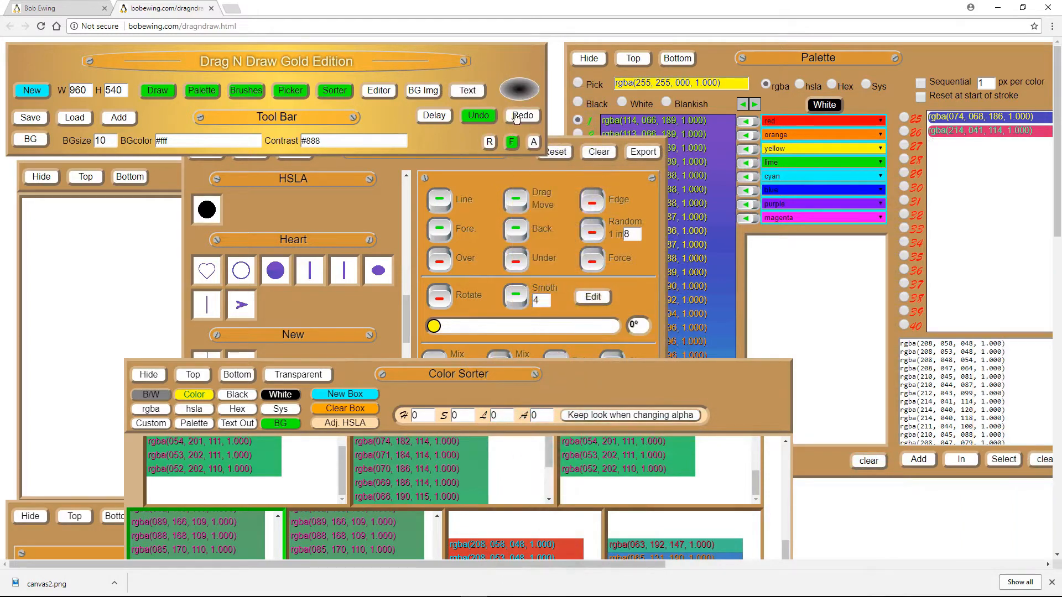
left_click_drag(716, 461, 520, 96)
left_click(1039, 387)
key("ctrl+a")
left_click_drag(1039, 388, 520, 91)
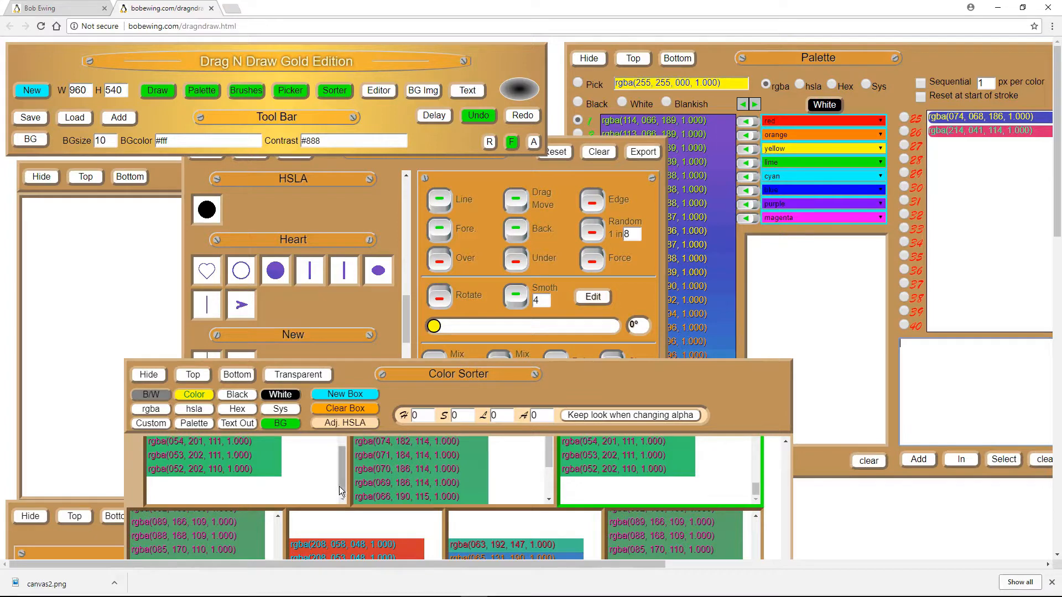
Move the Color Sorter off the text list and paint a thick hooked stroke on the drawing board.
left_click_drag(346, 374, 599, 414)
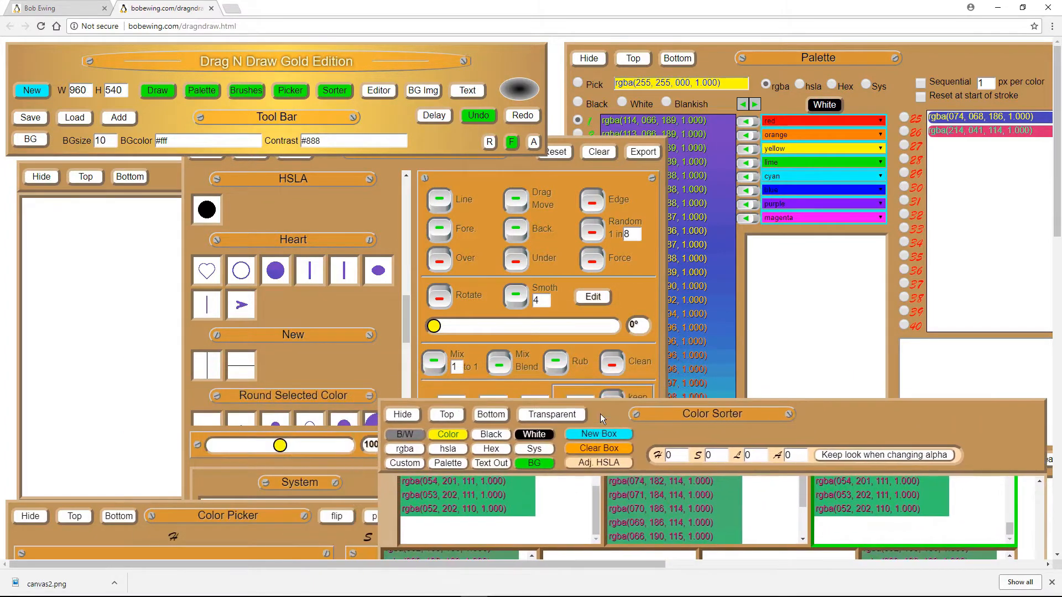
mouse_move(88, 273)
left_mouse_down()
mouse_move(90, 336)
mouse_move(109, 349)
mouse_move(125, 330)
left_mouse_up()
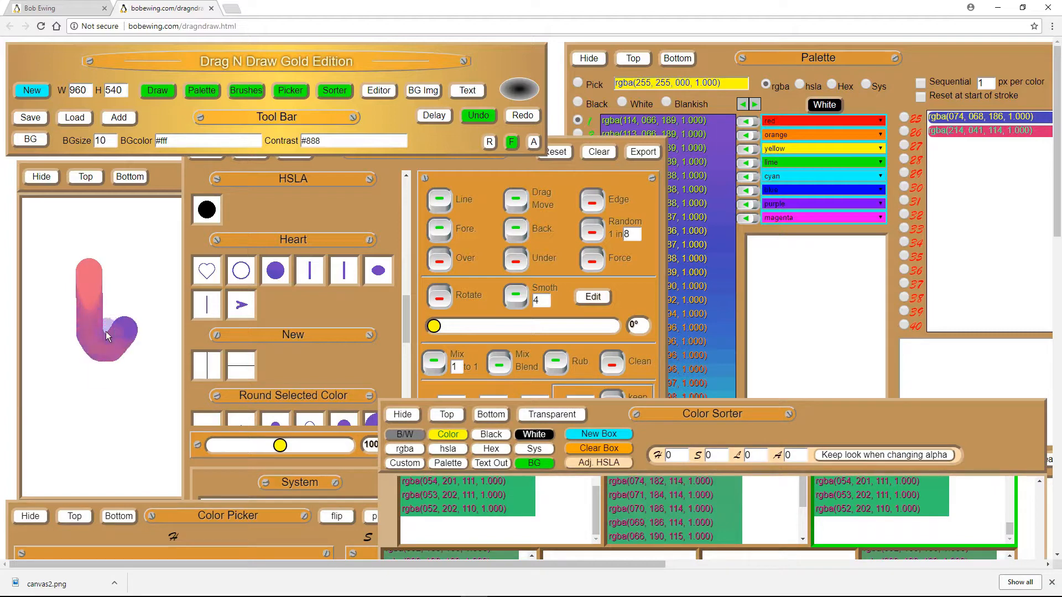
Request a new blank picture, check the drawing in the Save view while the confirmation is open, and decline the request.
left_click(32, 92)
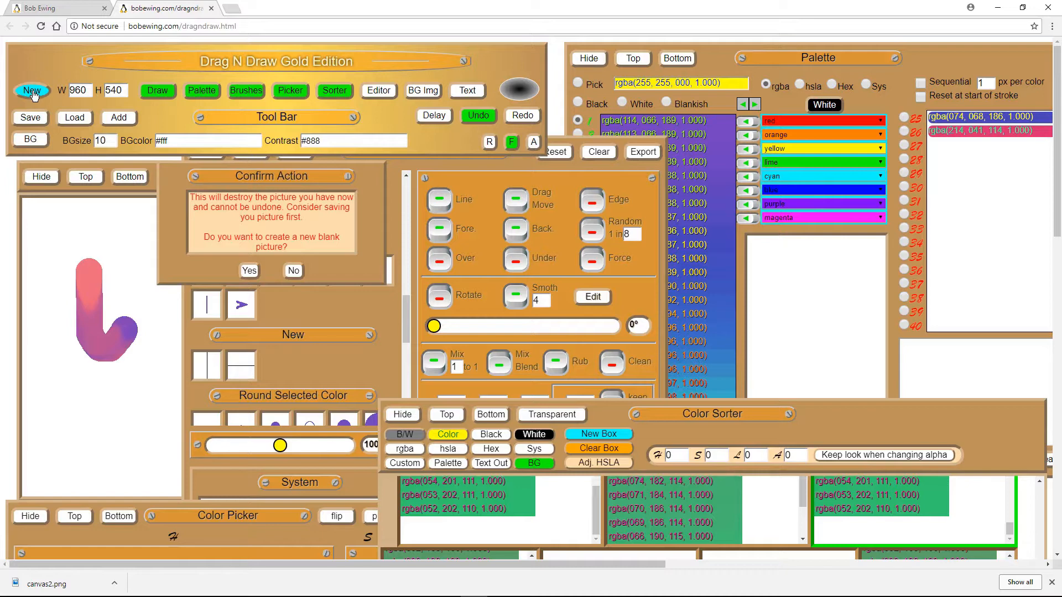
left_click_drag(164, 231, 68, 274)
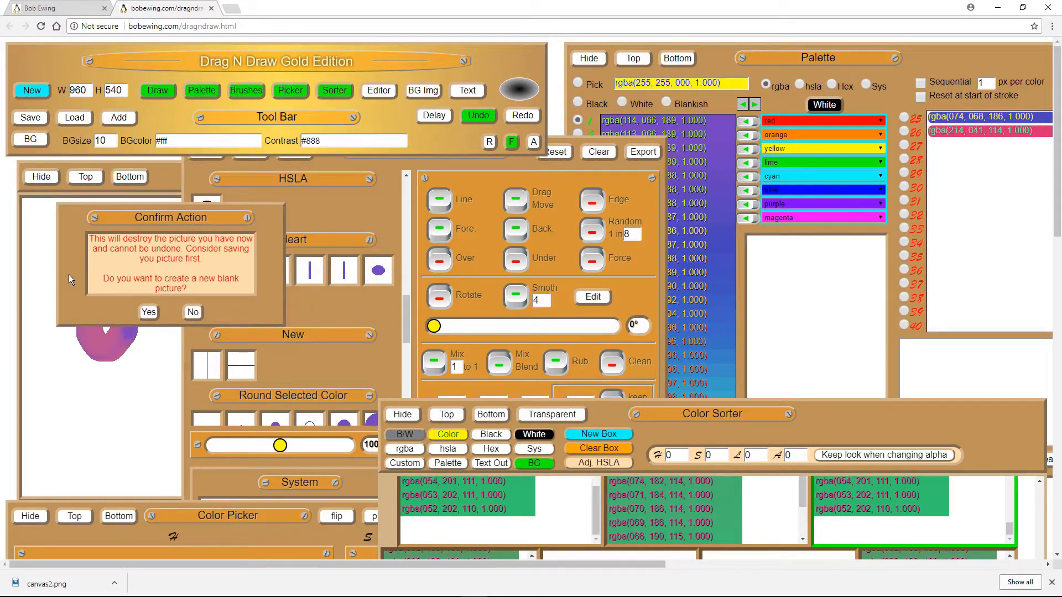
mouse_move(92, 305)
left_mouse_down()
mouse_move(290, 321)
mouse_move(381, 356)
mouse_move(395, 348)
mouse_move(151, 291)
mouse_move(281, 297)
left_mouse_up()
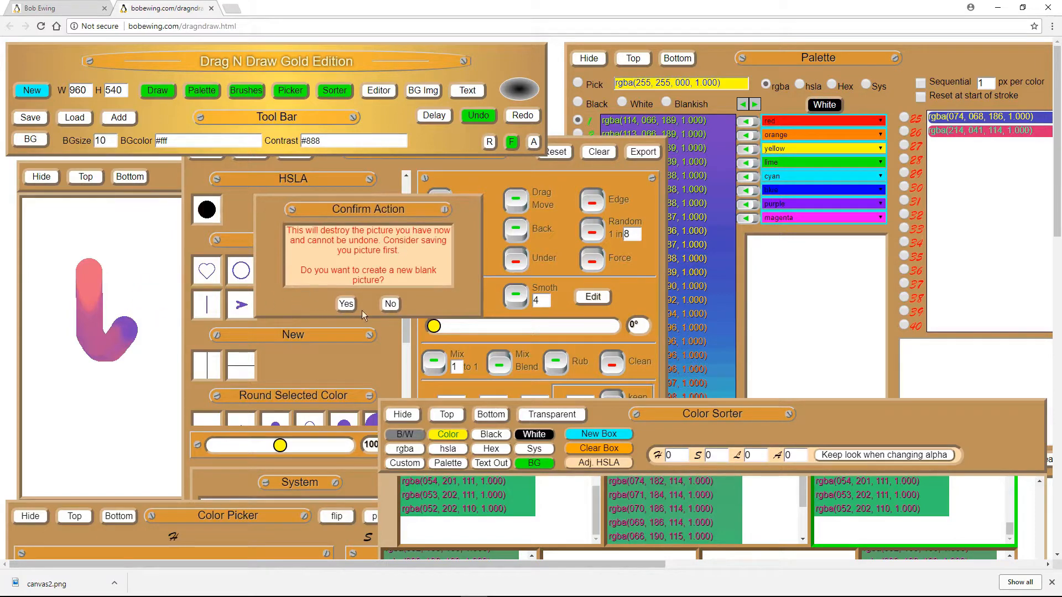
left_click(26, 120)
mouse_move(179, 170)
left_mouse_down()
mouse_move(244, 280)
mouse_move(234, 282)
mouse_move(176, 176)
left_mouse_up()
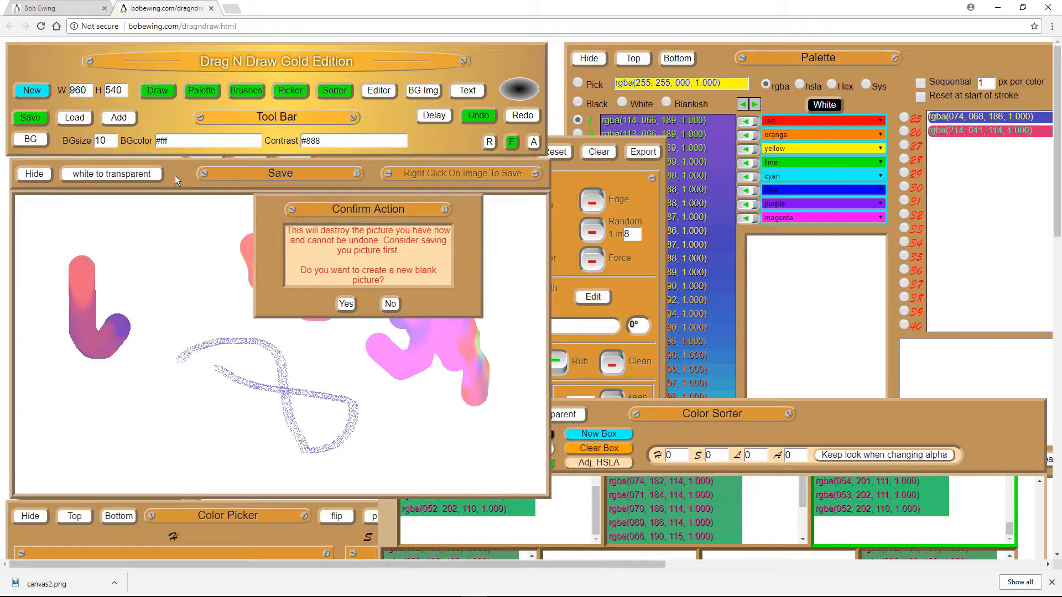
mouse_move(175, 175)
left_mouse_down()
mouse_move(198, 223)
mouse_move(171, 192)
left_mouse_up()
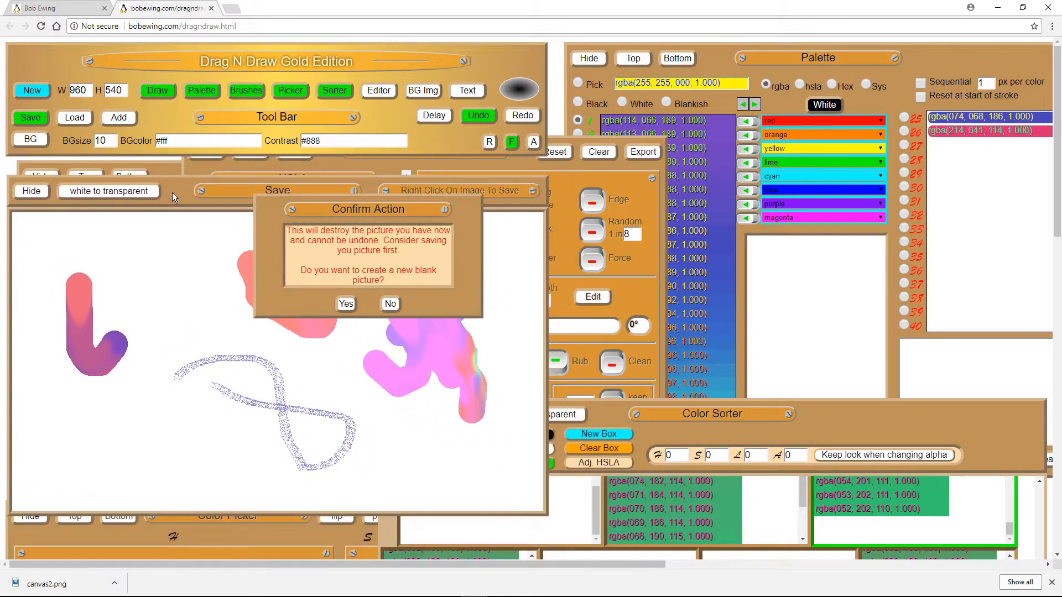
left_click(393, 304)
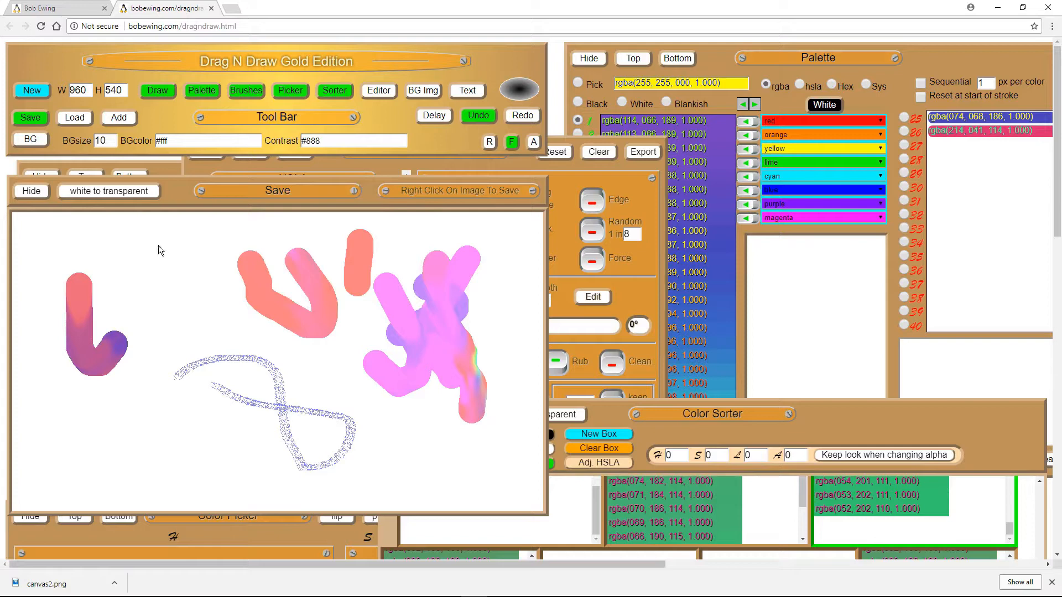
left_click(31, 191)
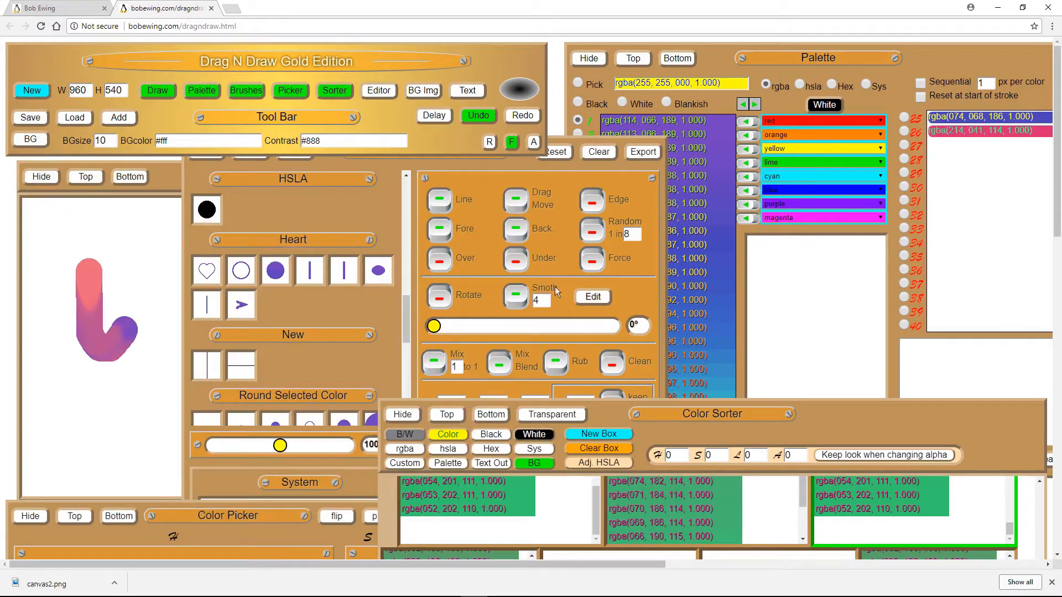
Request deletion of all brushes and decline the confirmation.
left_click(599, 153)
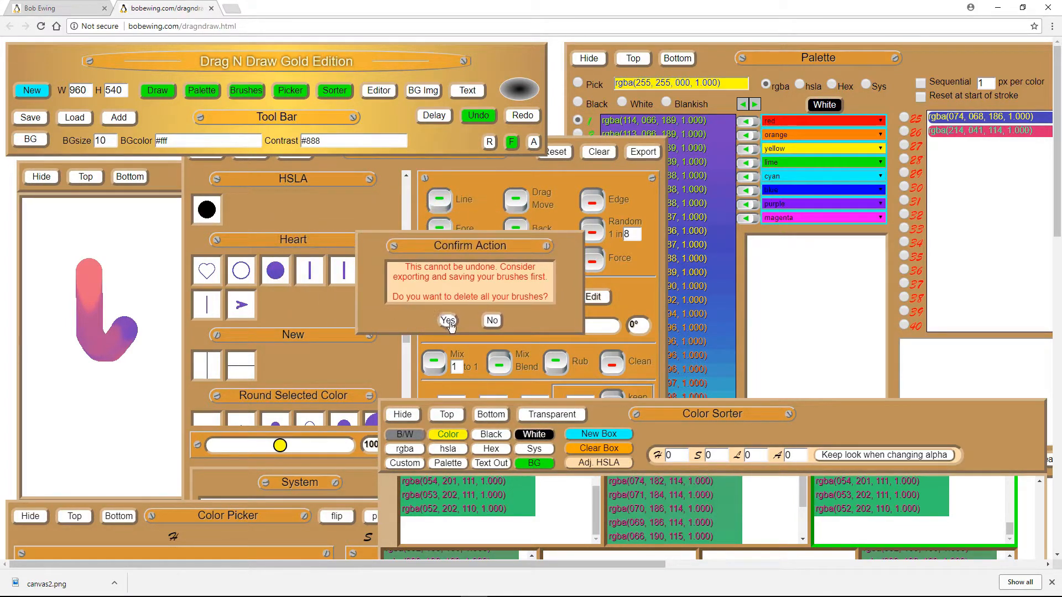
left_click(494, 322)
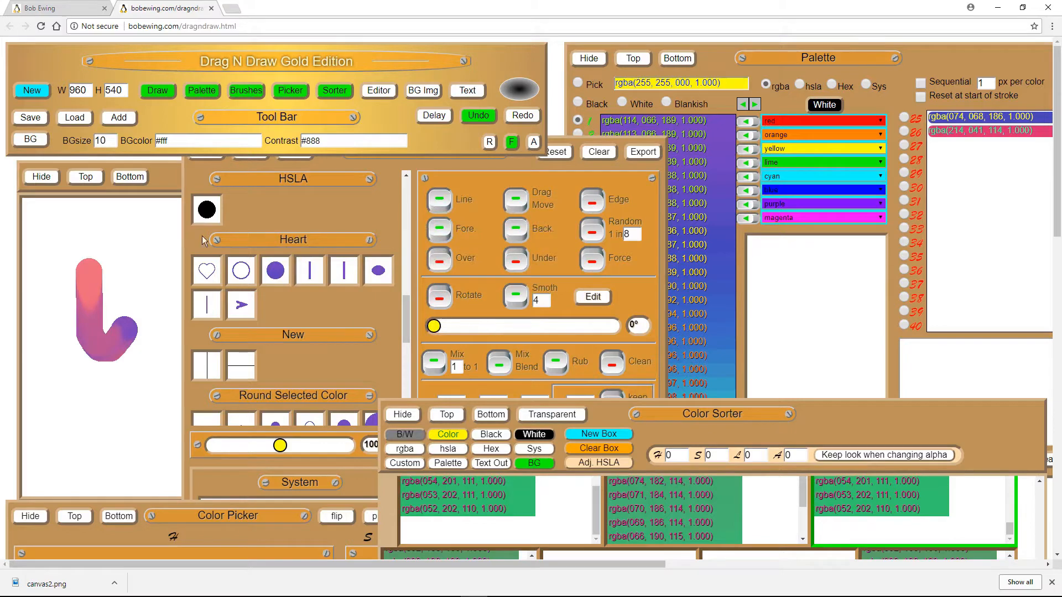
Create a new blank picture, confirming that the current one is discarded, and repeat the request with its confirmation twice.
left_click(33, 92)
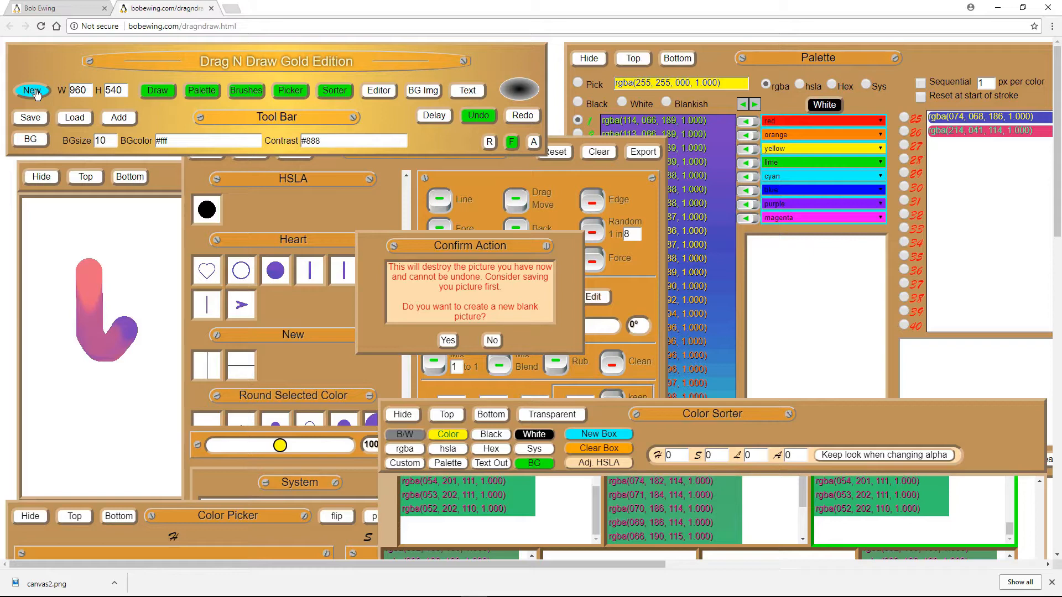
key("Return")
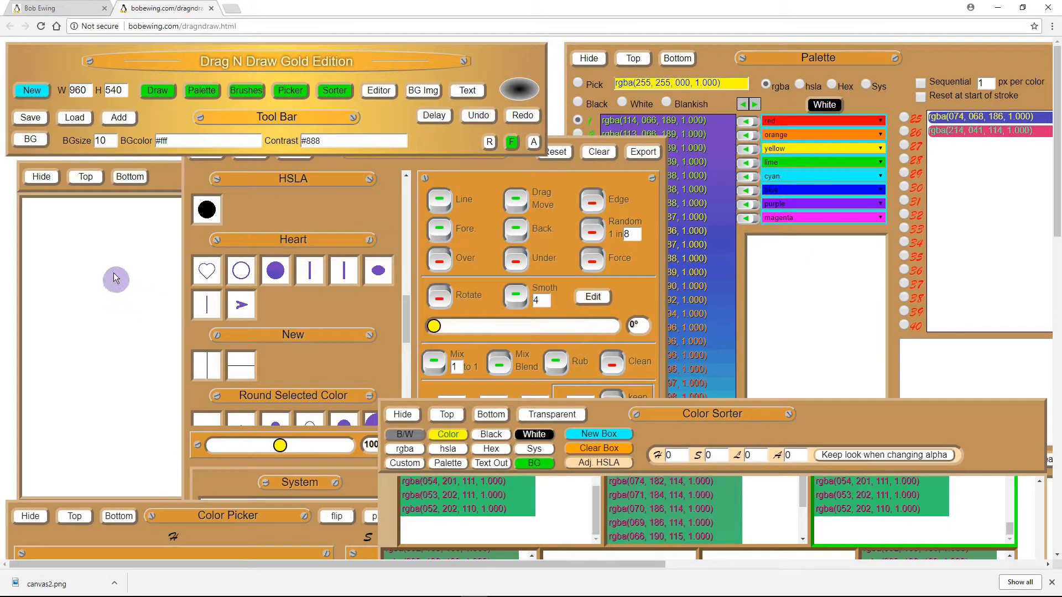
left_click(33, 92)
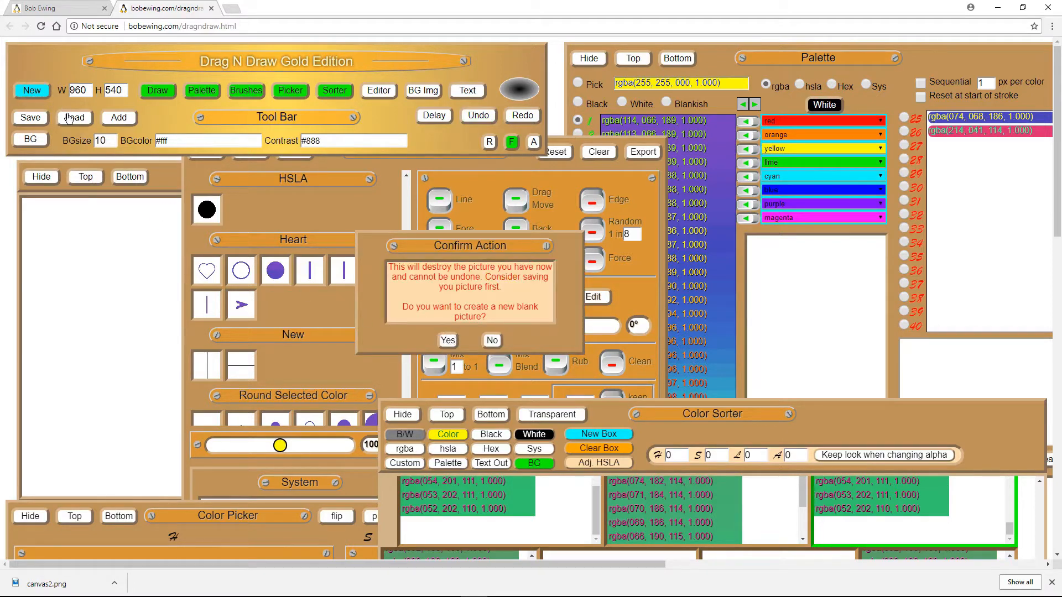
left_click(36, 93)
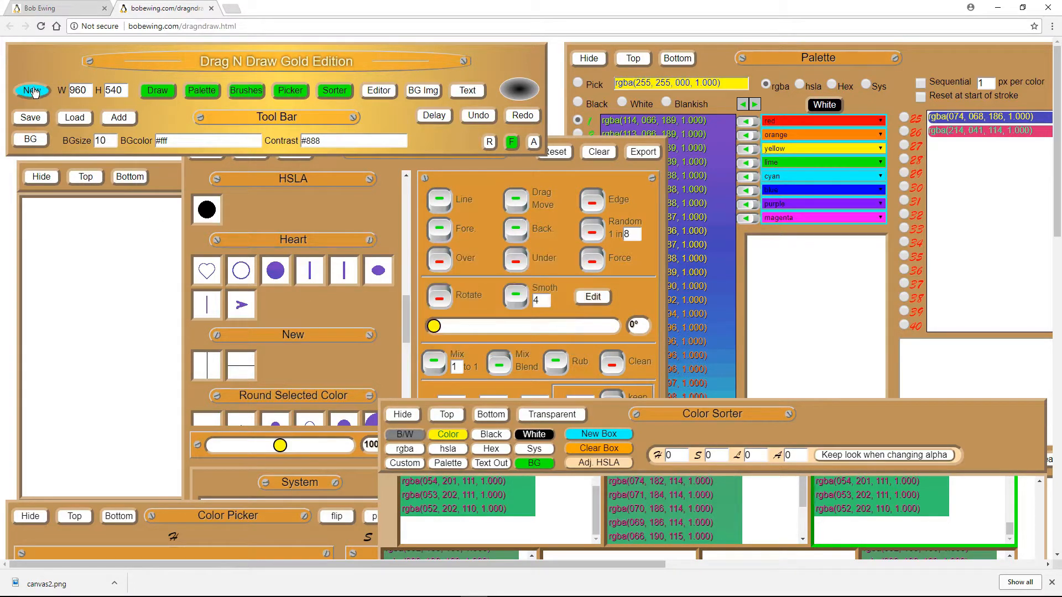
left_click(34, 92)
left_click(34, 93)
Move the Color Sorter and Brushes panels off the Drawing Board and paint a thick curved purple stroke.
left_click_drag(666, 434, 662, 252)
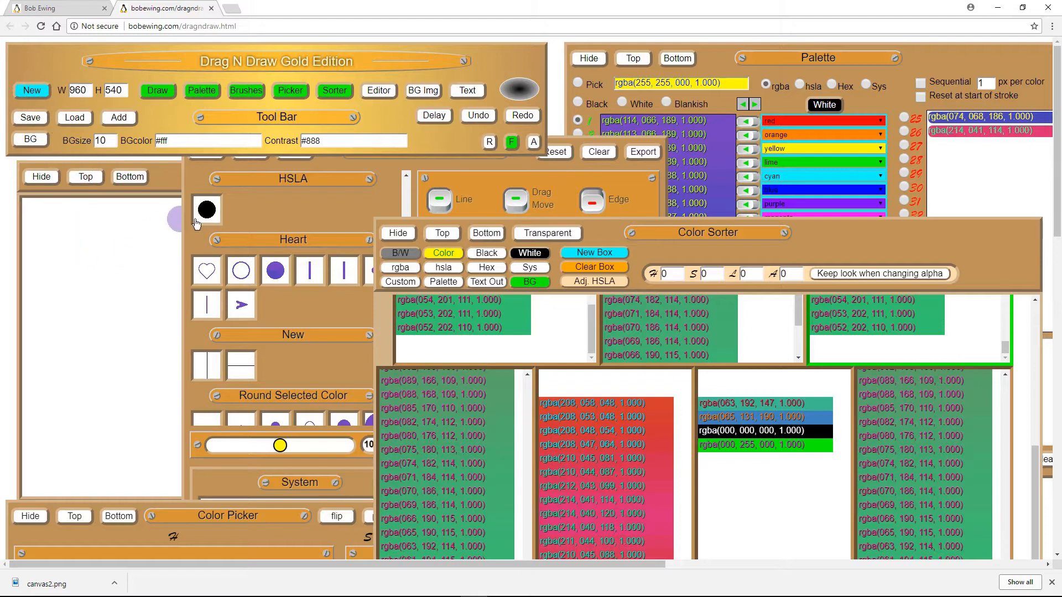
mouse_move(283, 210)
left_mouse_down()
mouse_move(674, 229)
mouse_move(681, 251)
mouse_move(859, 300)
left_mouse_up()
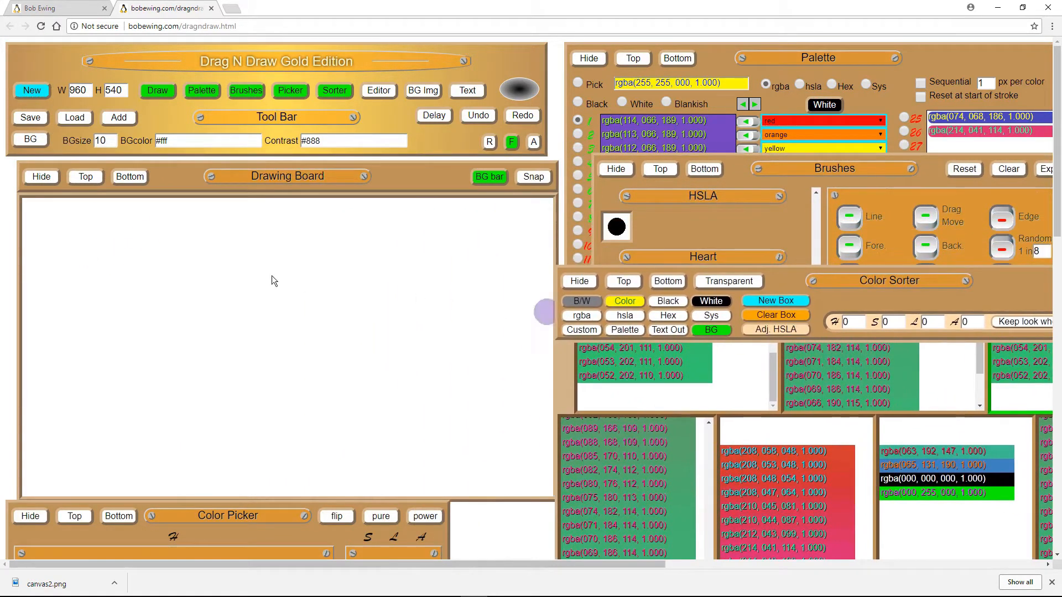
mouse_move(190, 253)
left_mouse_down()
mouse_move(335, 260)
mouse_move(349, 287)
mouse_move(339, 311)
mouse_move(348, 306)
left_mouse_up()
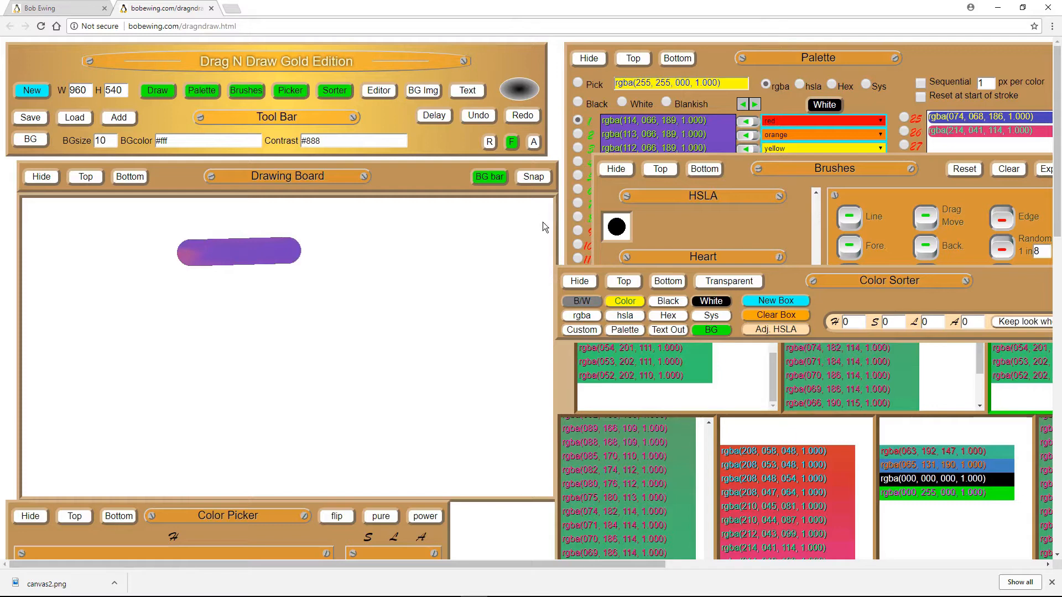
Paint looping strokes, a figure eight and a large arc around the thick stroke with the medium Round Selected Color brush.
scroll(653, 221, "up", 10)
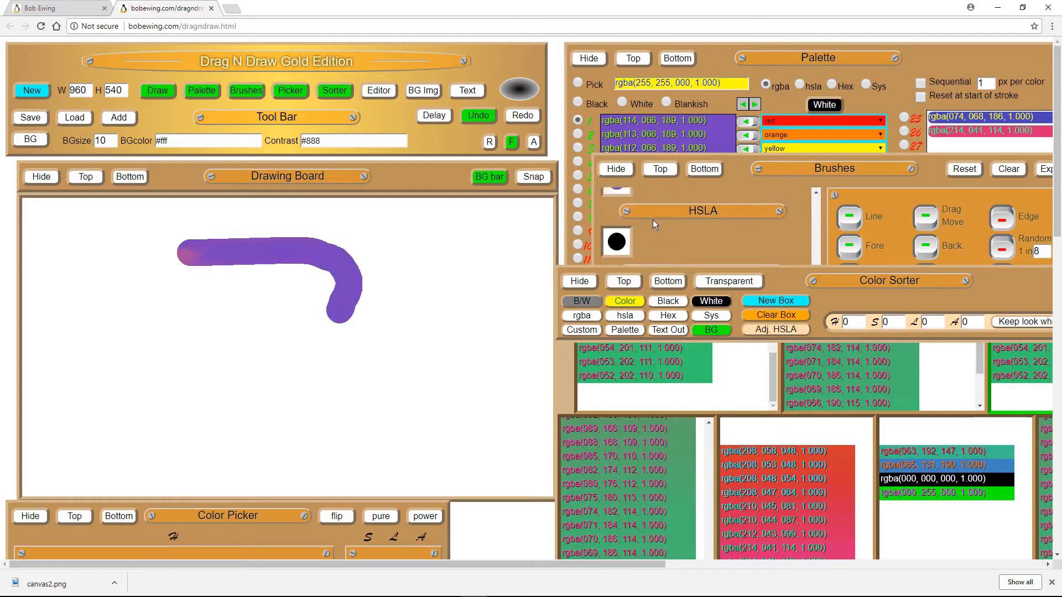
left_click(678, 233)
mouse_move(417, 241)
left_mouse_down()
mouse_move(464, 280)
mouse_move(464, 305)
mouse_move(438, 327)
mouse_move(399, 327)
mouse_move(448, 243)
mouse_move(432, 214)
mouse_move(395, 218)
mouse_move(380, 250)
mouse_move(448, 315)
mouse_move(451, 346)
mouse_move(396, 363)
mouse_move(377, 349)
mouse_move(372, 299)
left_mouse_up()
left_click_drag(395, 249, 408, 241)
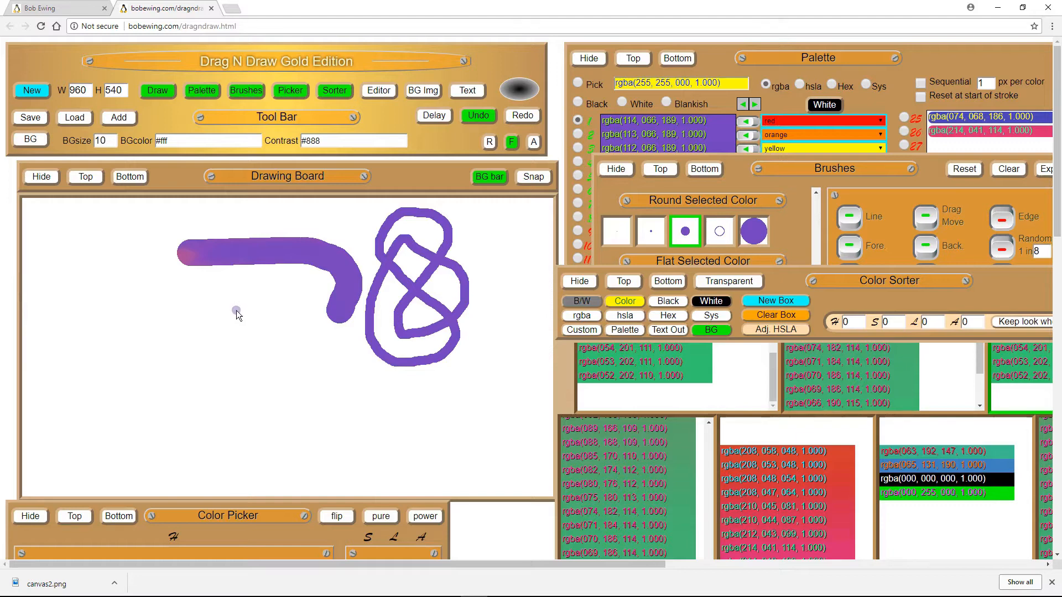
mouse_move(233, 302)
left_mouse_down()
mouse_move(275, 339)
mouse_move(261, 367)
mouse_move(244, 359)
mouse_move(264, 324)
mouse_move(245, 286)
mouse_move(223, 293)
mouse_move(238, 310)
left_mouse_up()
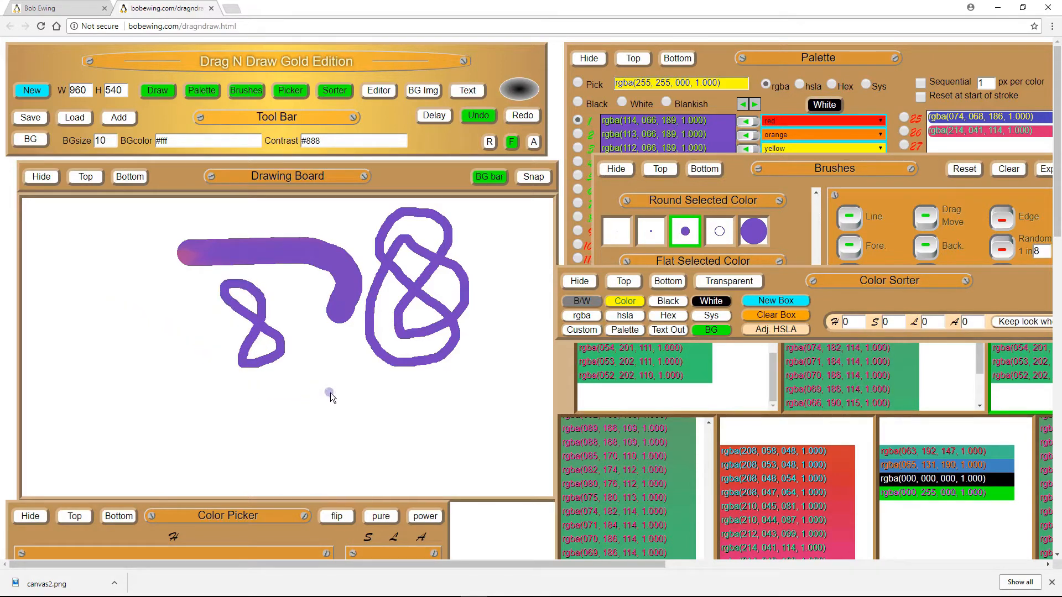
mouse_move(327, 326)
left_mouse_down()
mouse_move(316, 324)
mouse_move(347, 336)
mouse_move(368, 384)
mouse_move(443, 389)
mouse_move(469, 358)
mouse_move(490, 280)
mouse_move(468, 253)
left_mouse_up()
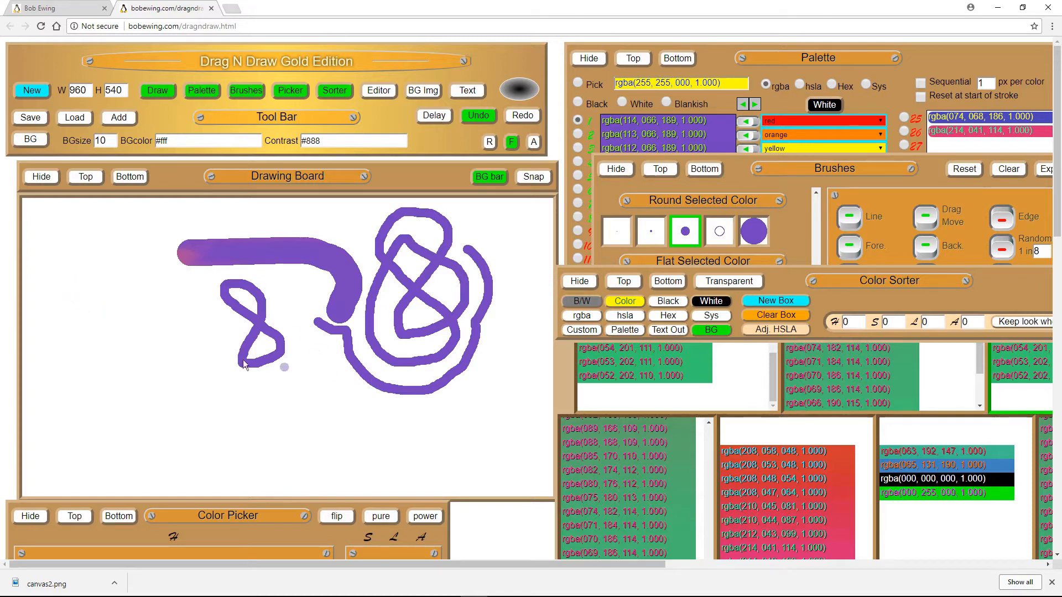
mouse_move(89, 297)
left_mouse_down()
mouse_move(154, 309)
mouse_move(178, 330)
mouse_move(162, 382)
left_mouse_up()
mouse_move(138, 292)
left_mouse_down()
mouse_move(108, 255)
mouse_move(71, 293)
mouse_move(61, 323)
left_mouse_up()
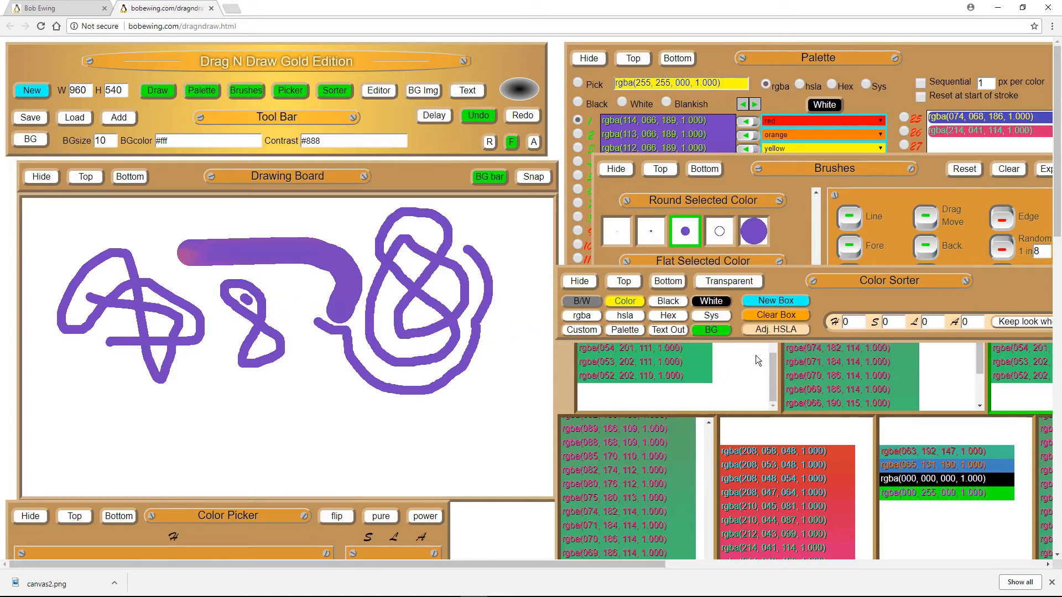
Move the Color Sorter so it overlaps the Drawing Board and the Brushes panel.
left_click_drag(835, 297, 739, 246)
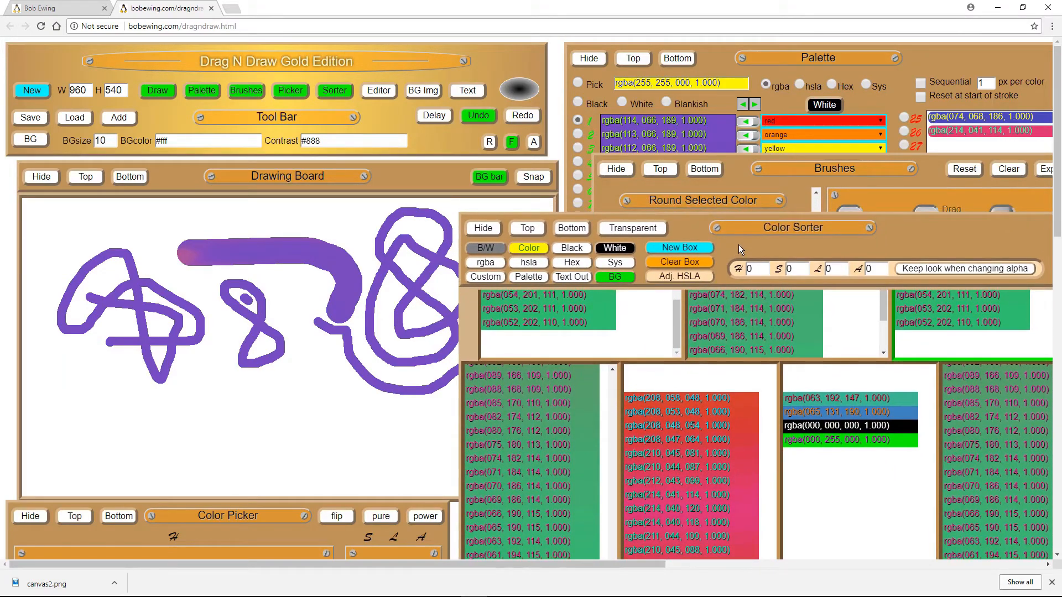
scroll(265, 470, "down", 4)
scroll(263, 466, "up", 4)
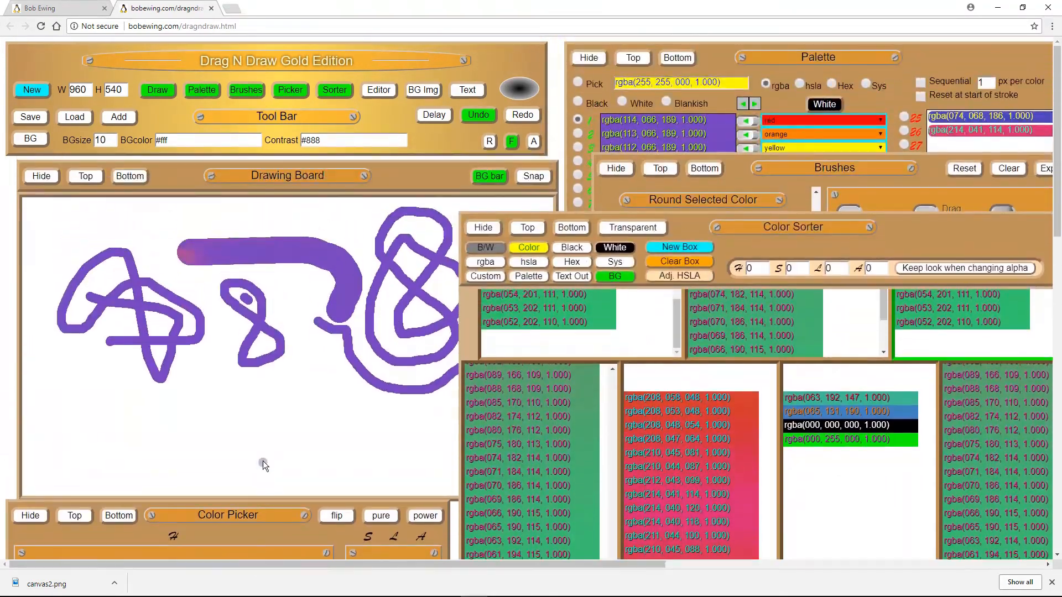